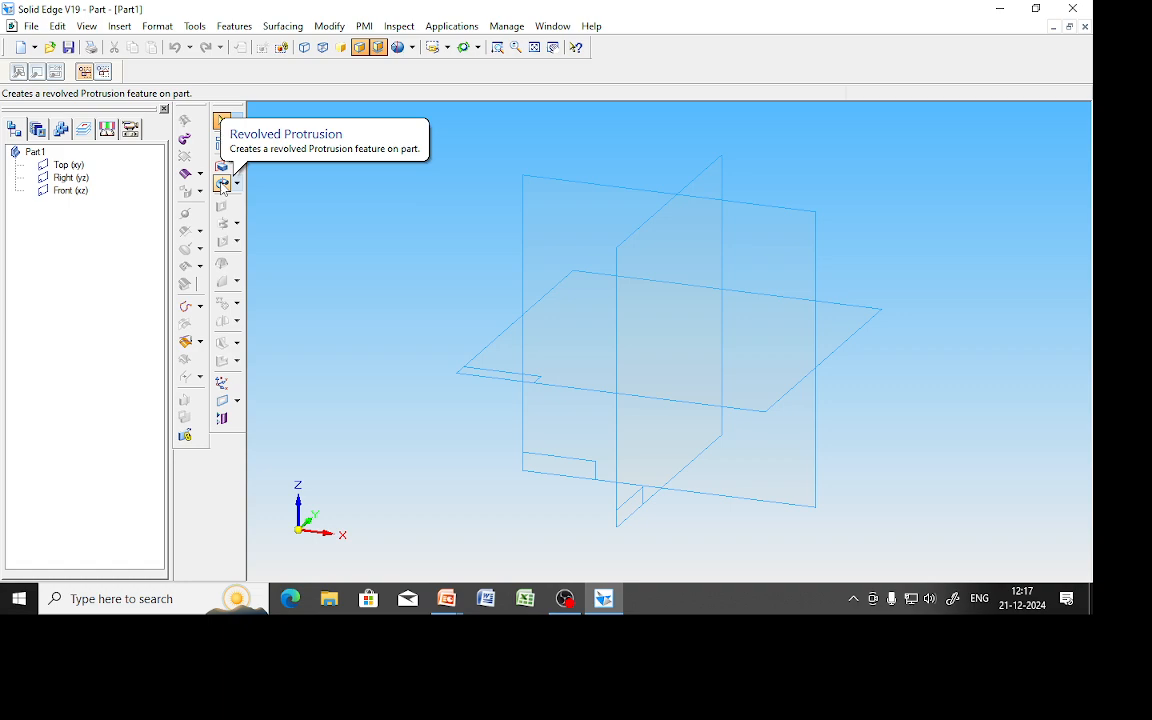
Start a revolved protrusion on the Front (xz) plane and draw a vertical line.
click(222, 184)
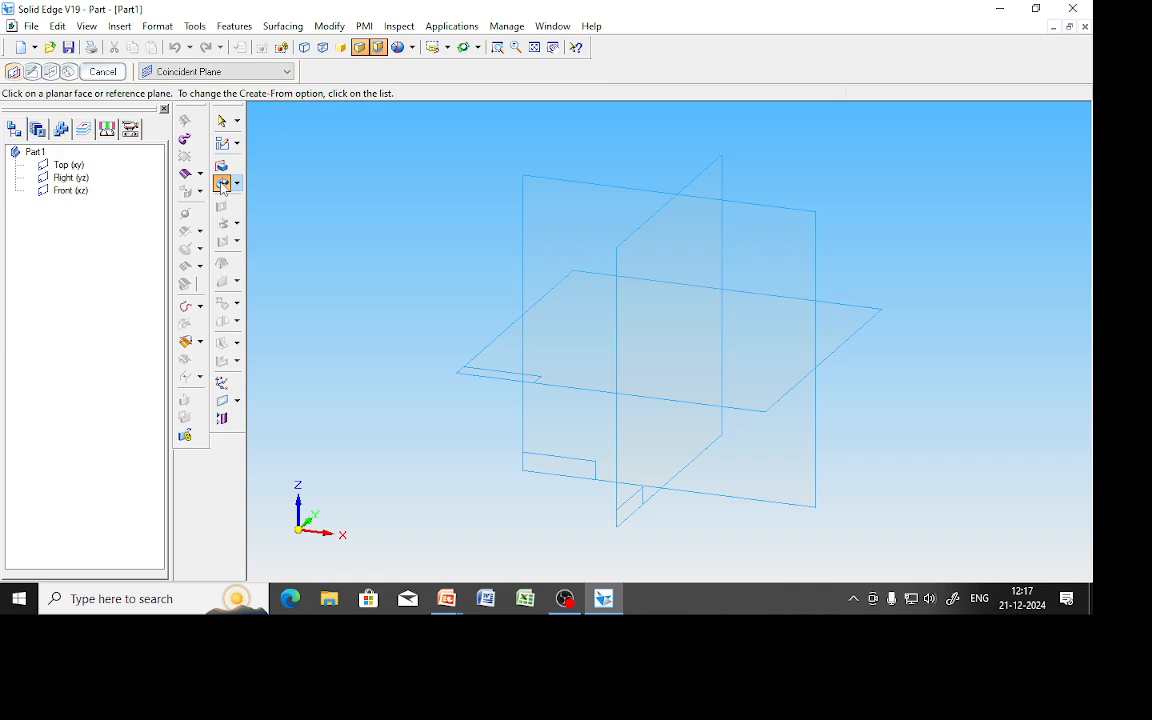
click(744, 210)
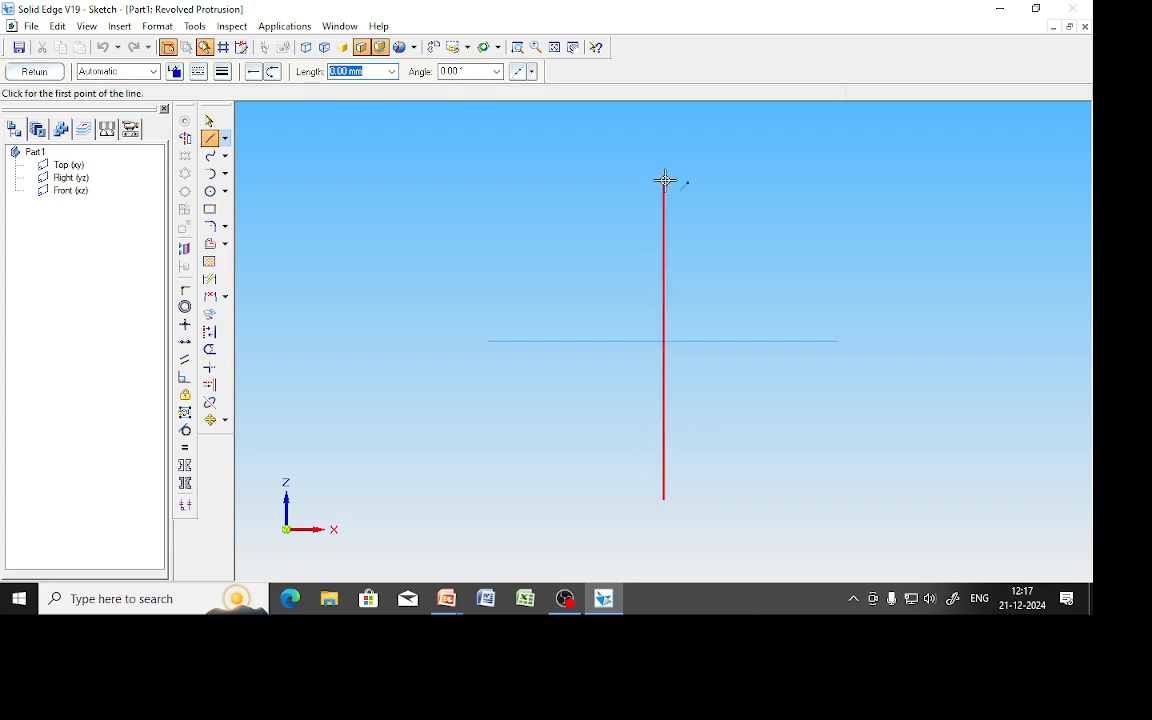
click(662, 124)
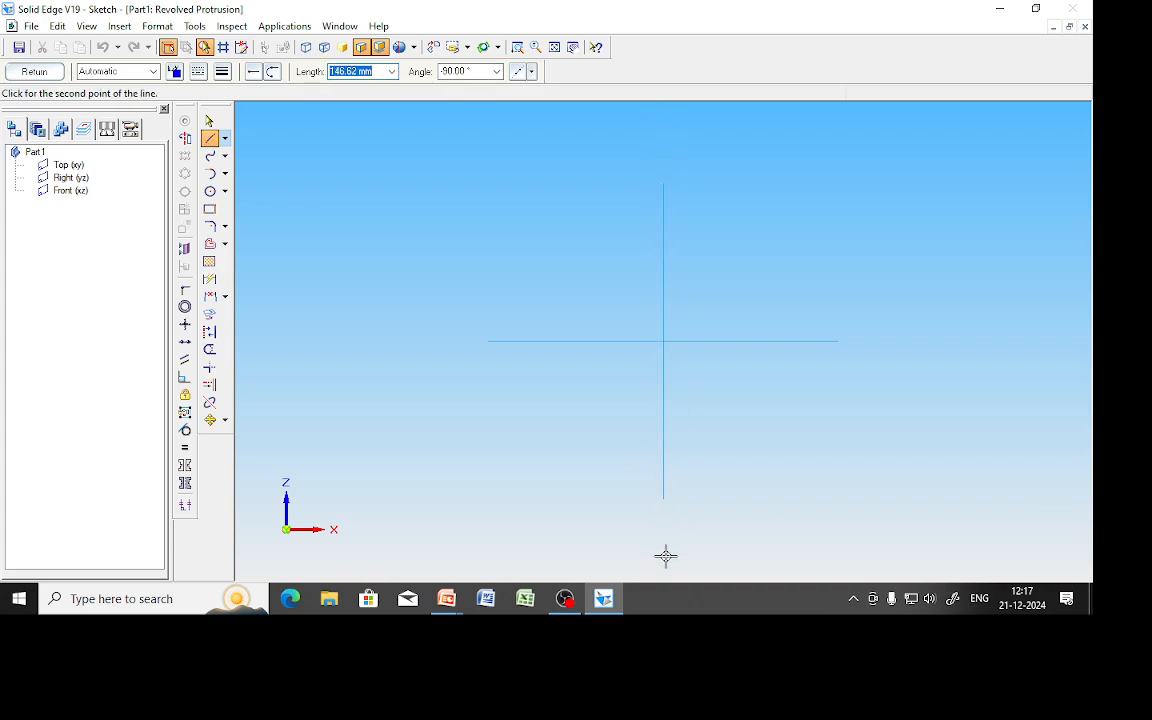
Set the vertical line as the axis of revolution, keeping it rather than redefining it.
click(185, 138)
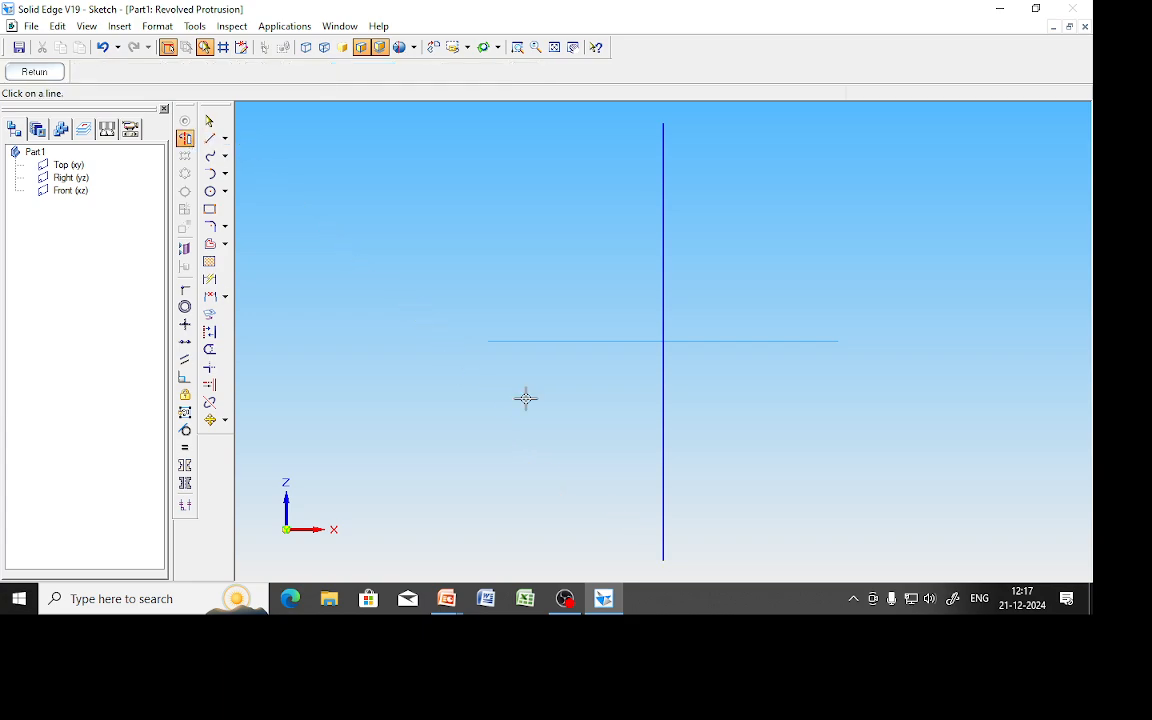
click(660, 404)
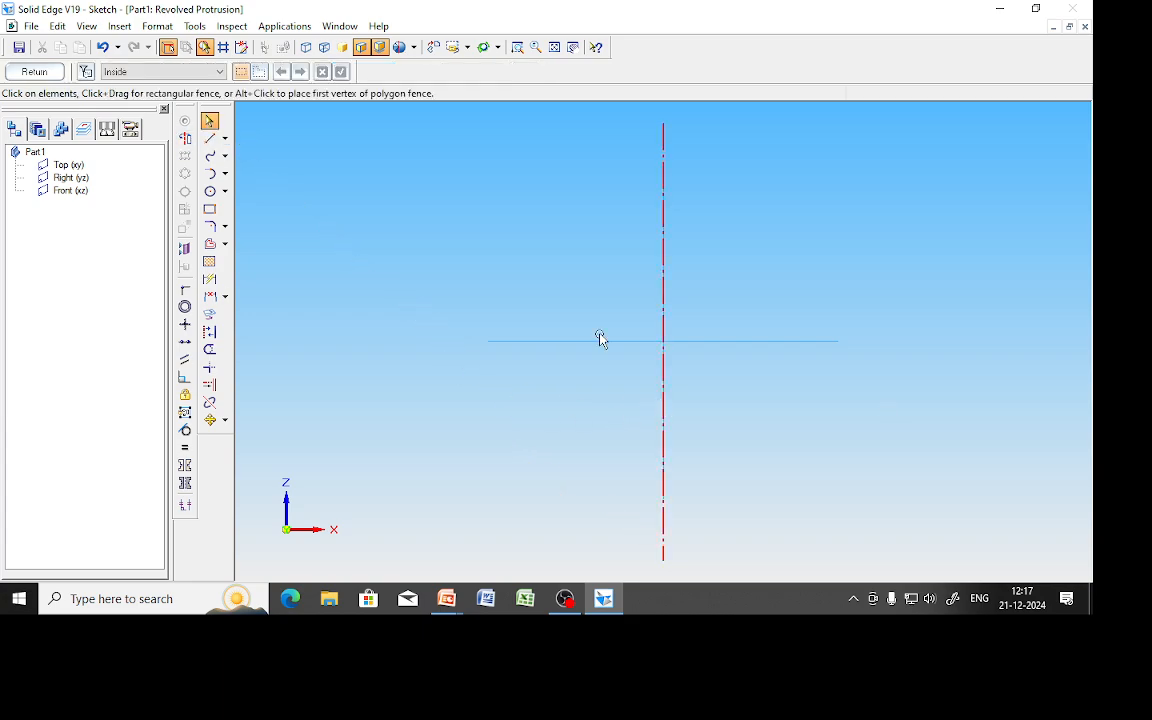
click(185, 138)
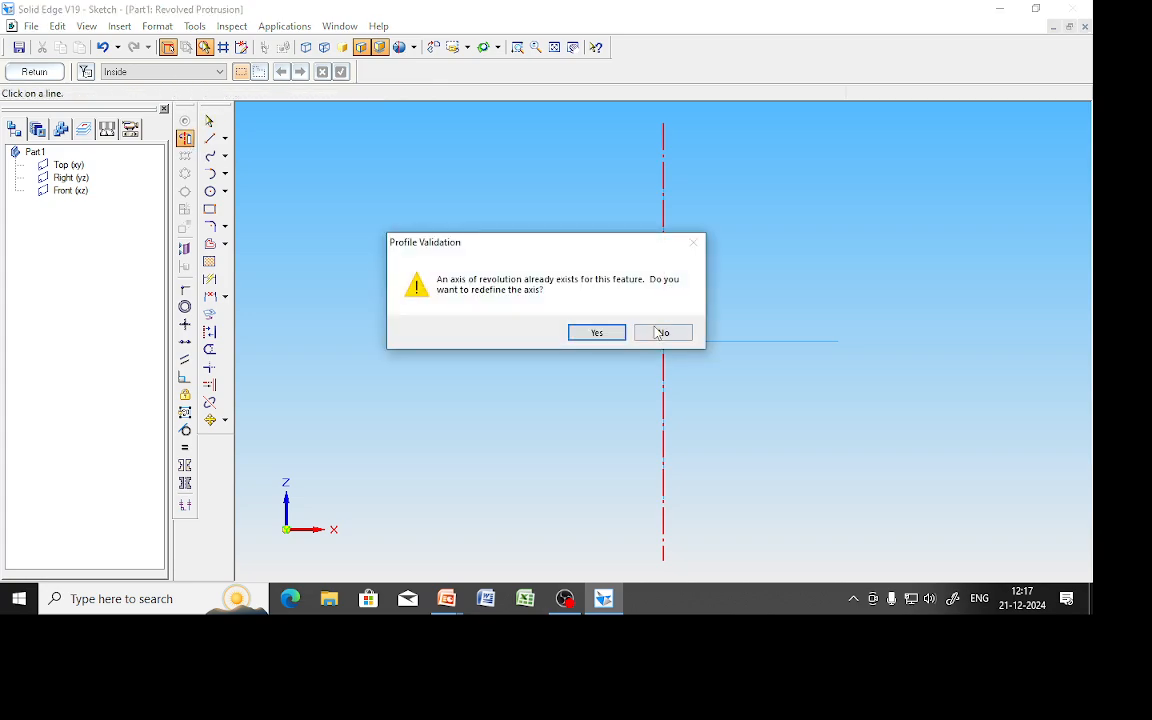
click(660, 333)
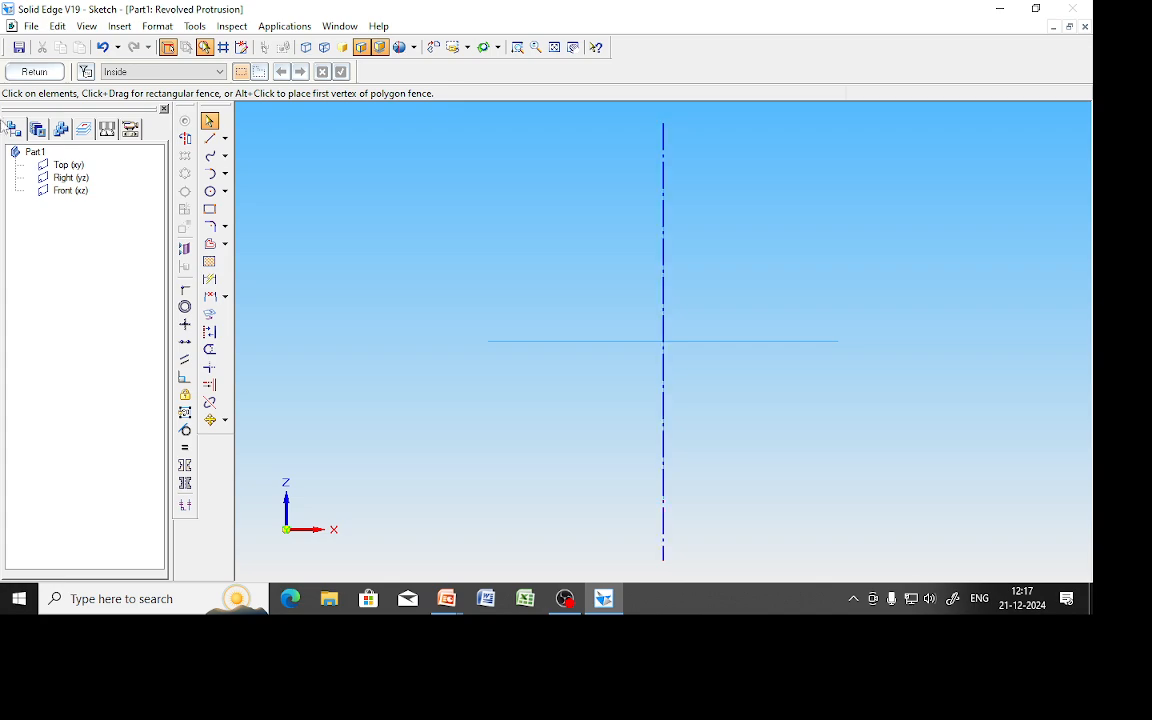
Draw a 70 mm horizontal line to the right from the axis's bottom end.
click(210, 138)
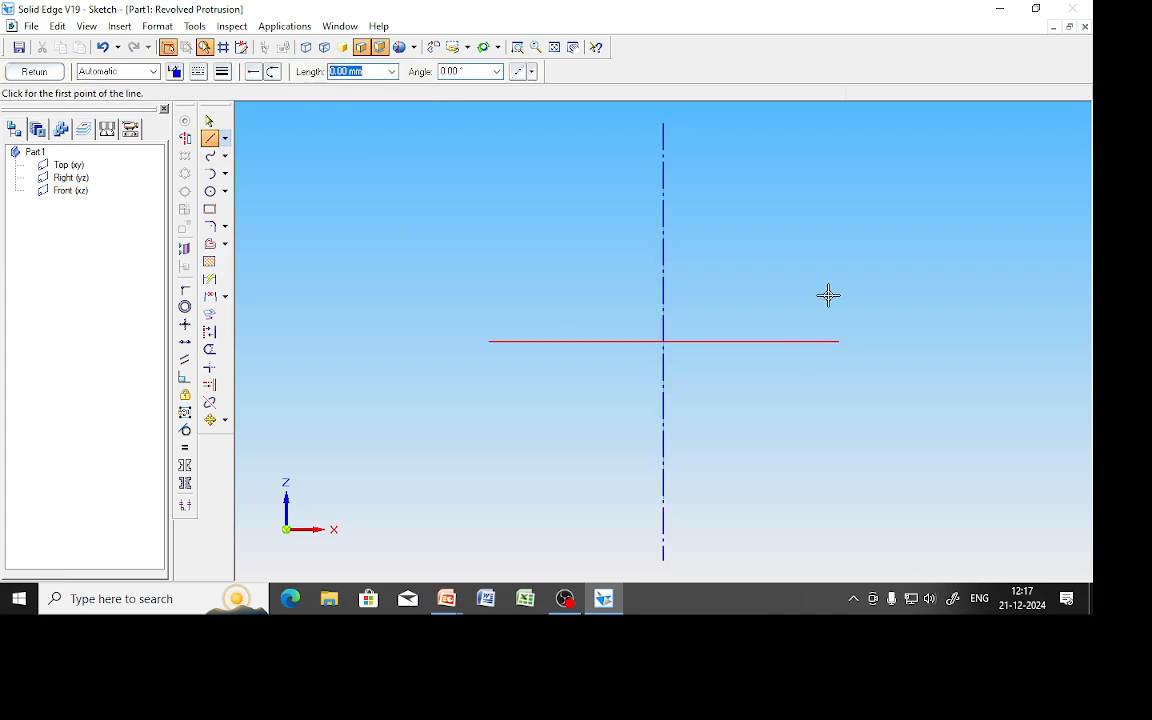
click(663, 520)
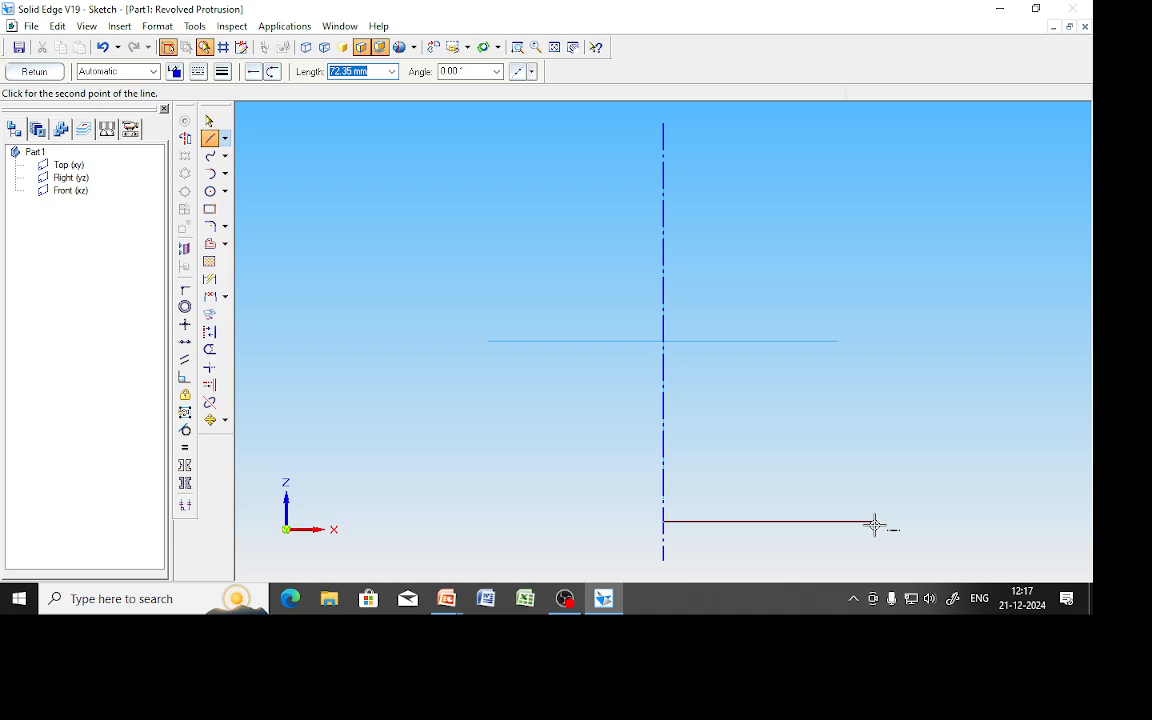
text(70)
key(Return)
key(Return)
right_click(837, 397)
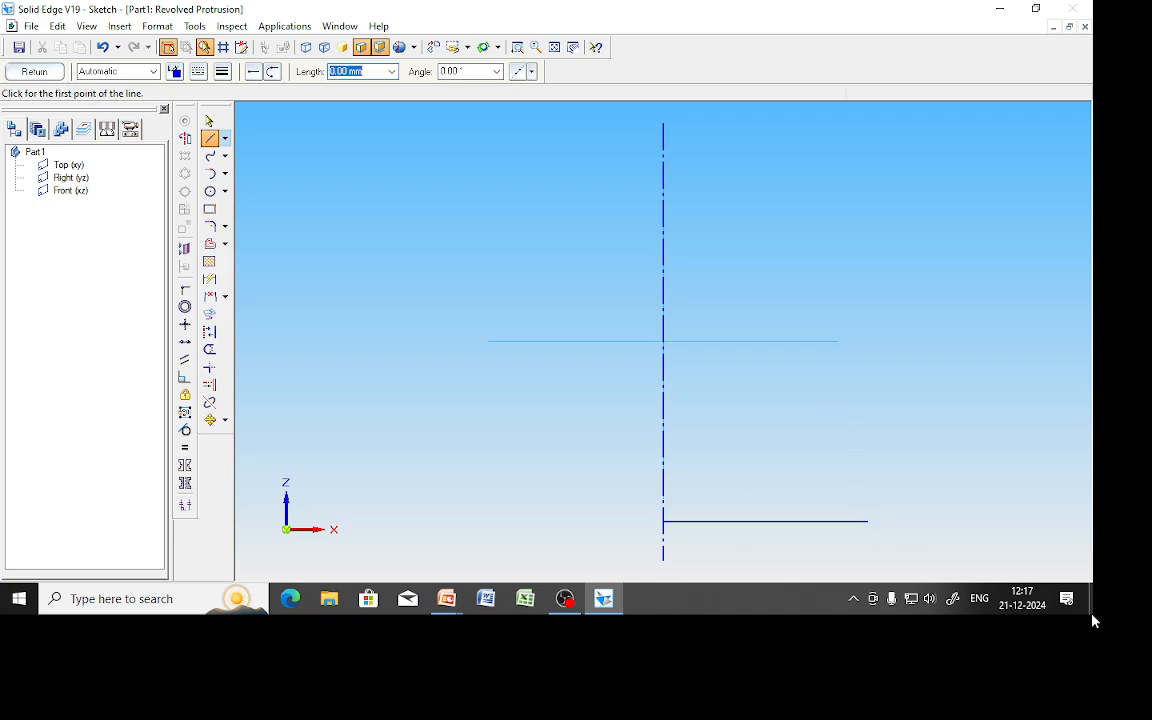
Circle the handwritten base dimension in red on the PowerPoint slide, then return to Solid Edge.
mouse_move(460, 603)
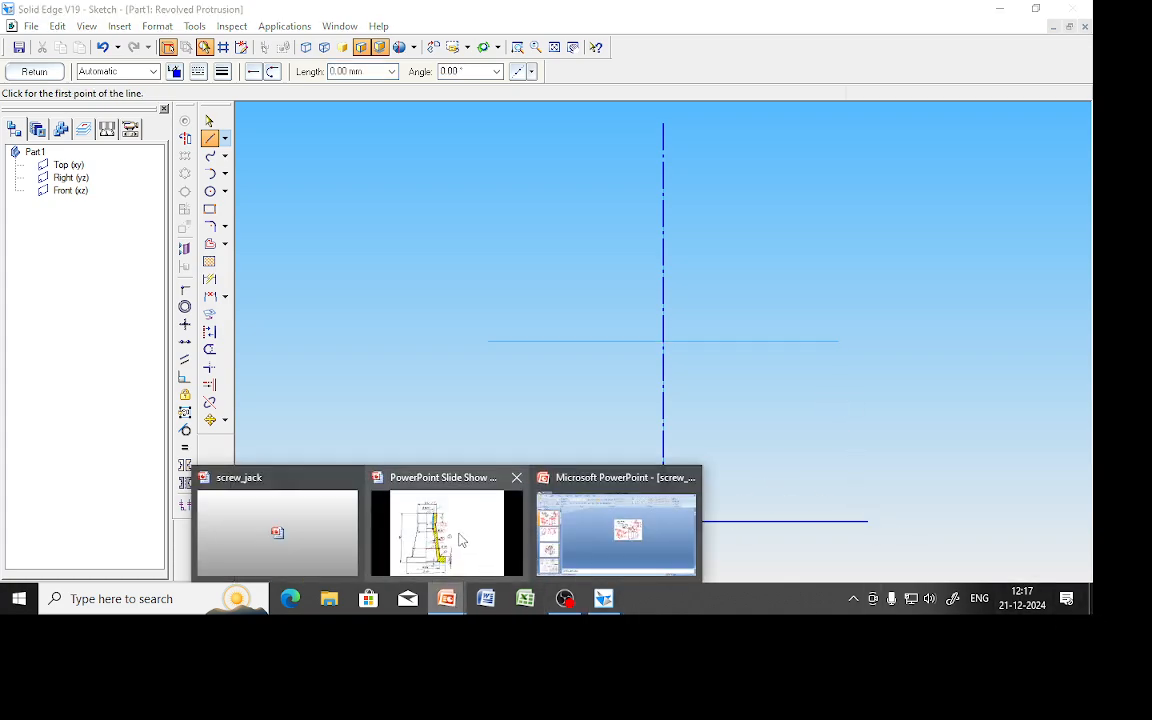
click(545, 495)
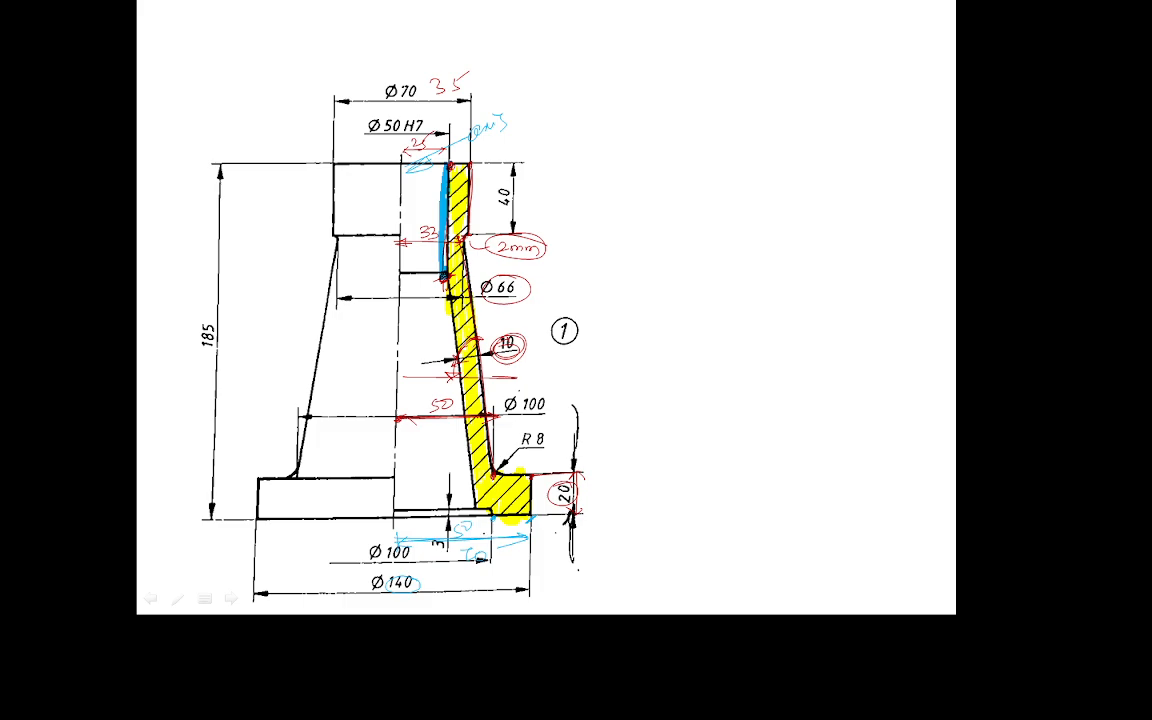
mouse_move(472, 547)
mouse_down()
mouse_move(487, 576)
mouse_move(462, 547)
mouse_move(493, 572)
mouse_up()
key(alt+Tab)
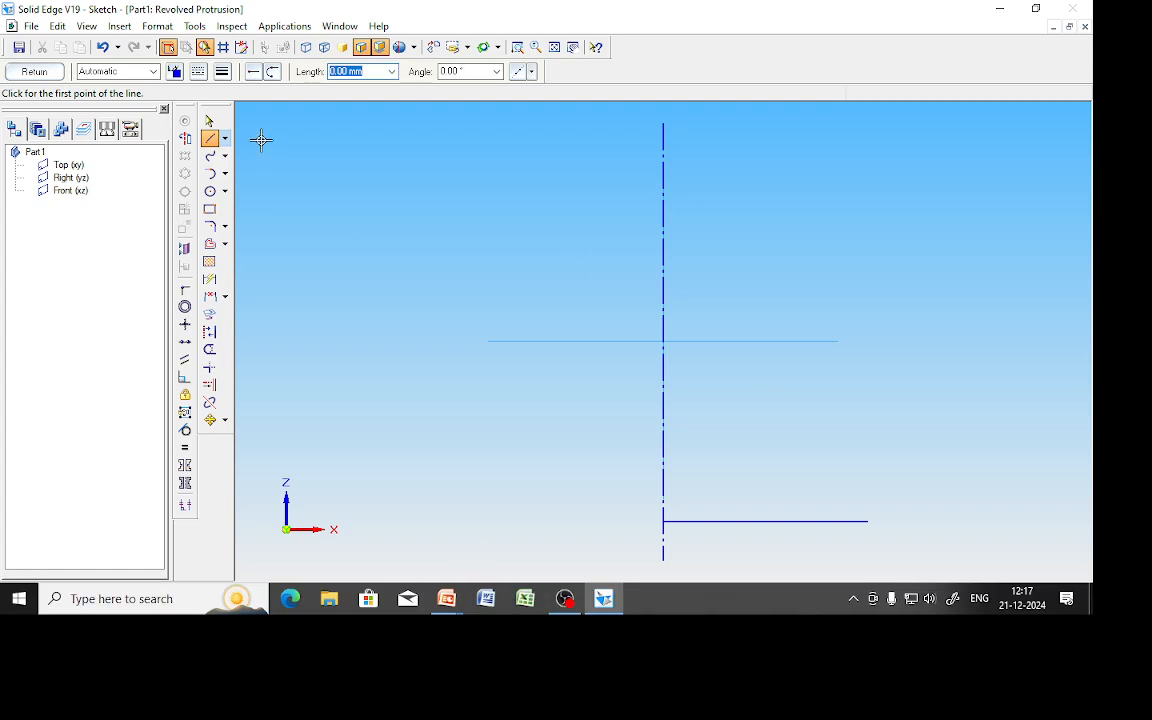
Draw a 20 mm vertical rise from the base line's right end, then a 20 mm inward line.
click(210, 139)
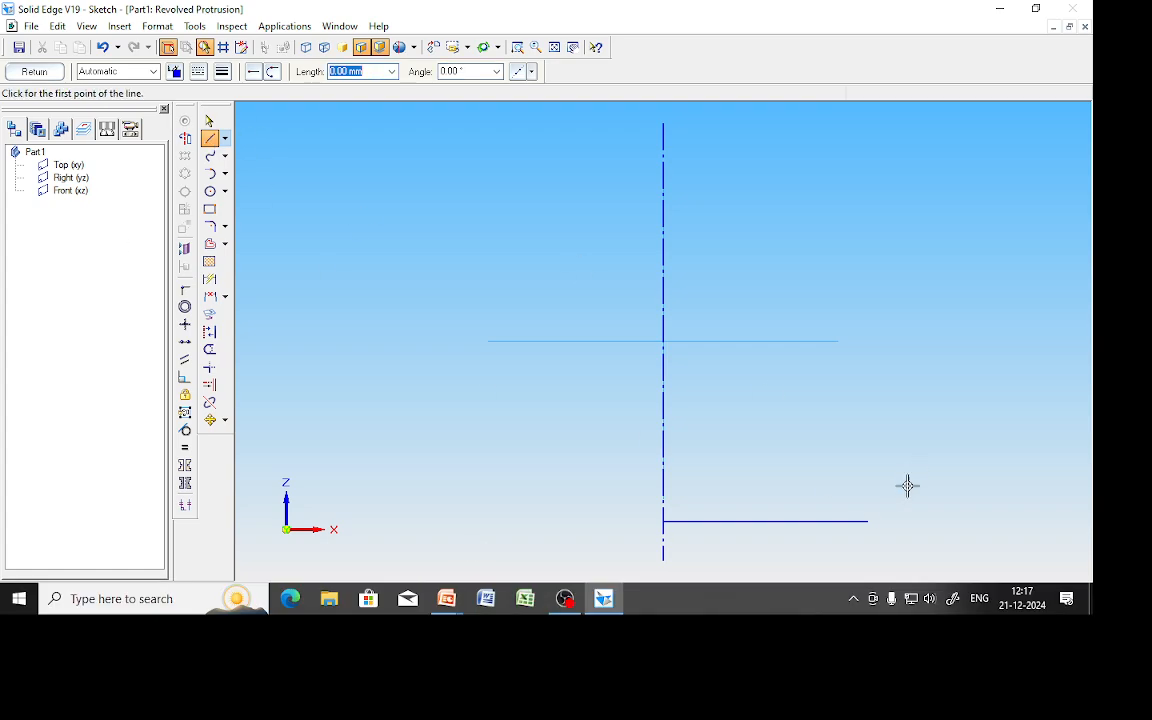
click(868, 520)
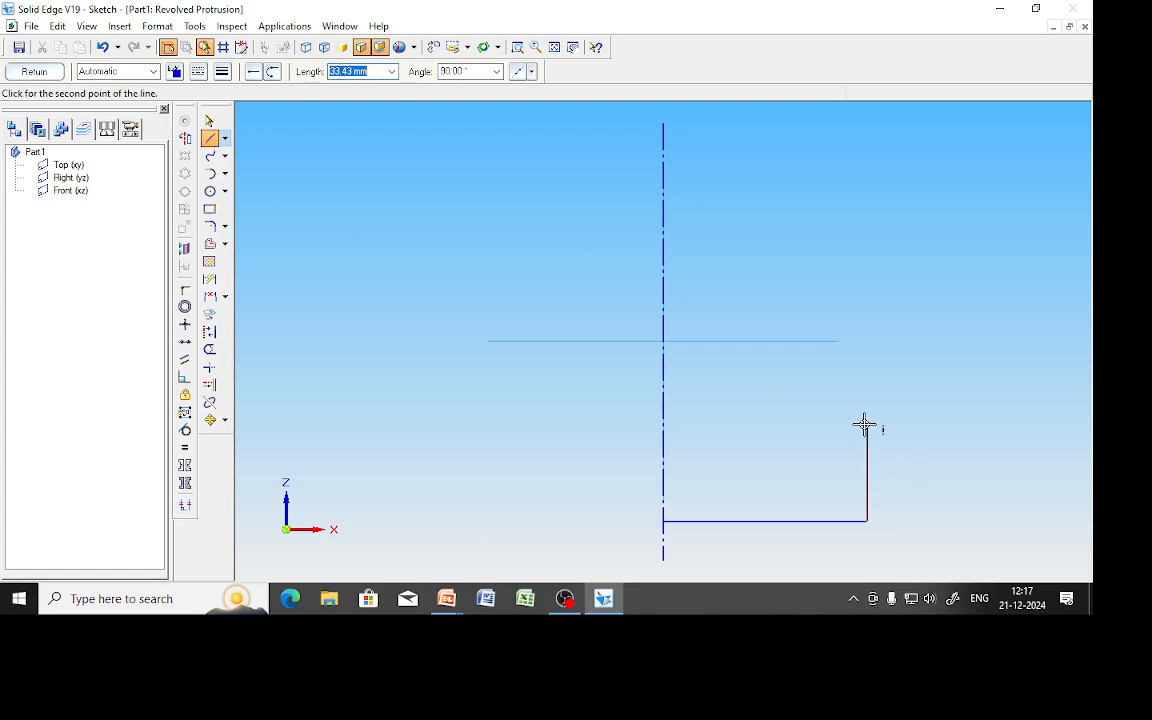
text(20)
key(Tab)
click(865, 425)
text(20)
key(Tab)
click(760, 462)
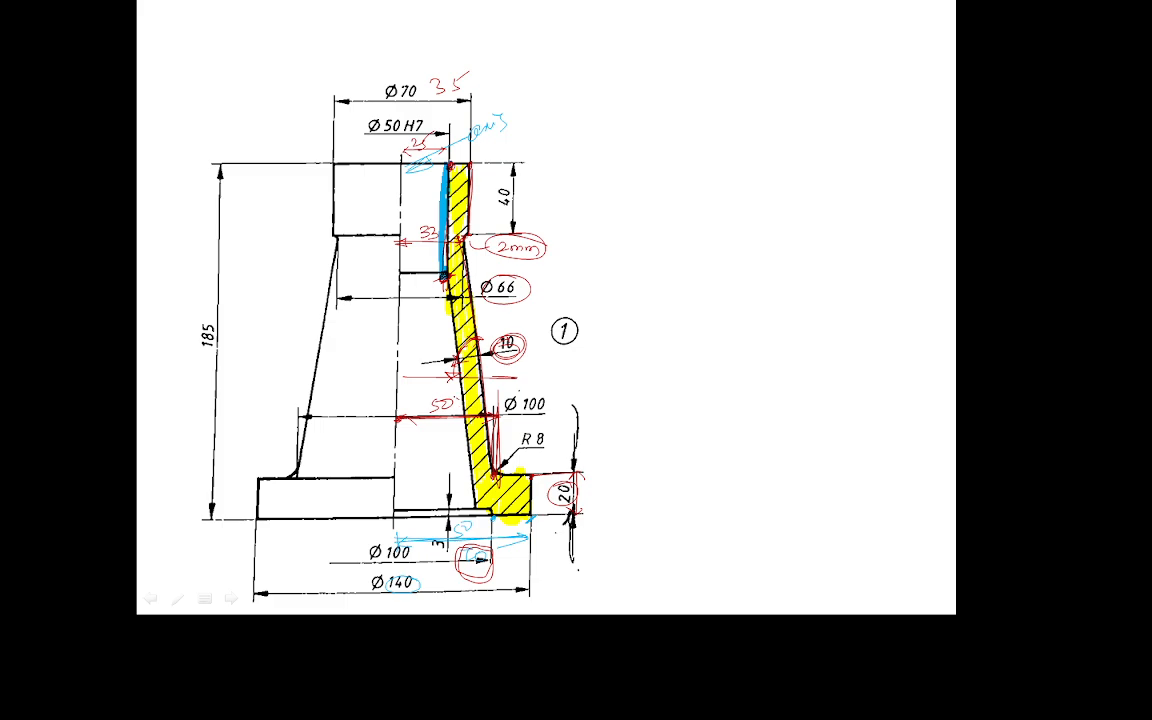
Circle the 50 beside Ø100 and mark the R 8 fillet label in red.
mouse_move(457, 398)
mouse_down()
mouse_move(459, 418)
mouse_move(462, 391)
mouse_up()
drag(530, 444, 533, 475)
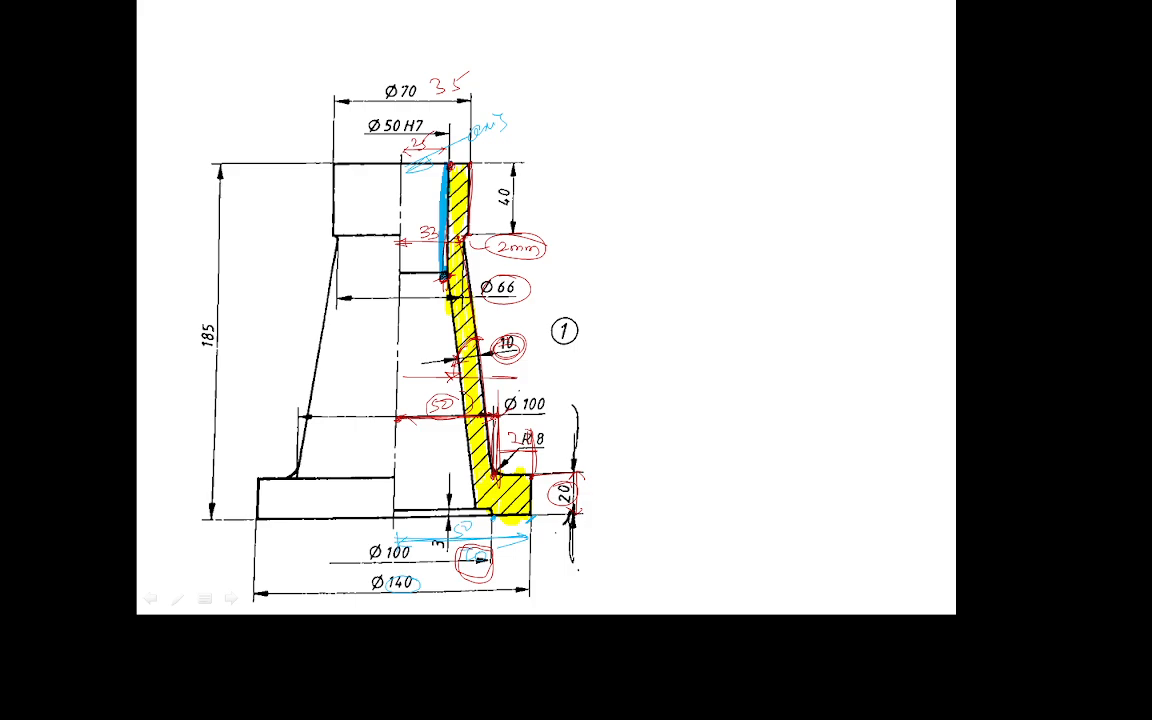
Back in Solid Edge, end the pending line and fit the profile in view.
key(alt+Tab)
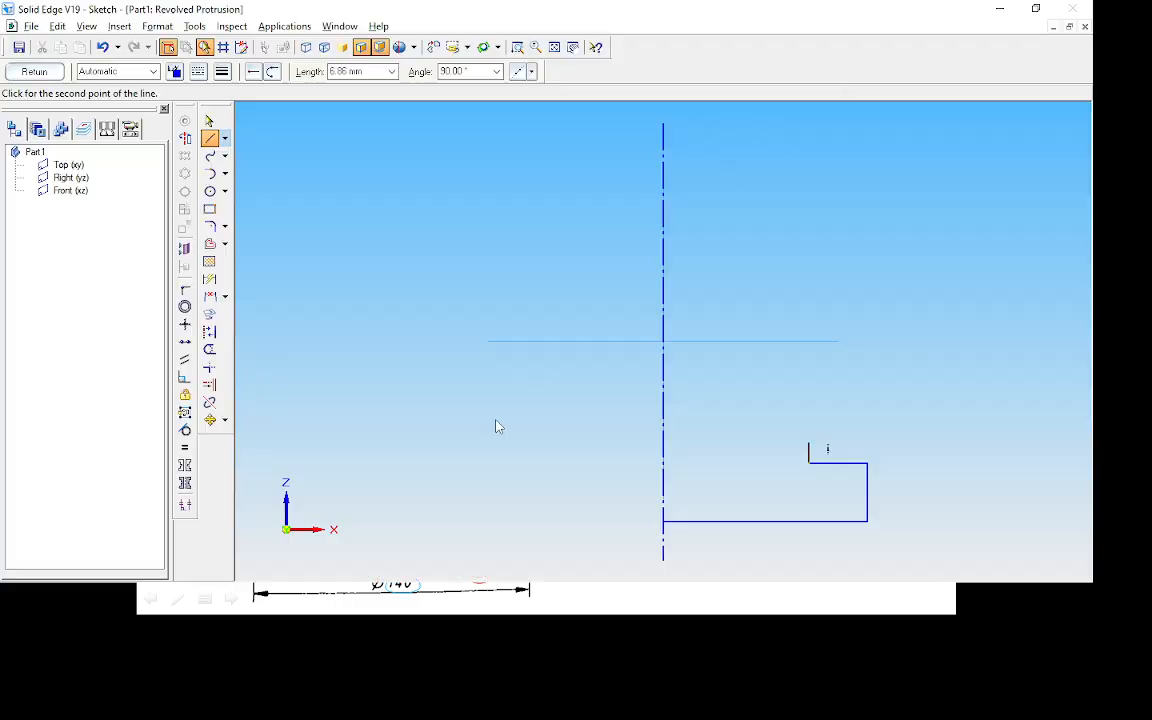
right_click(728, 399)
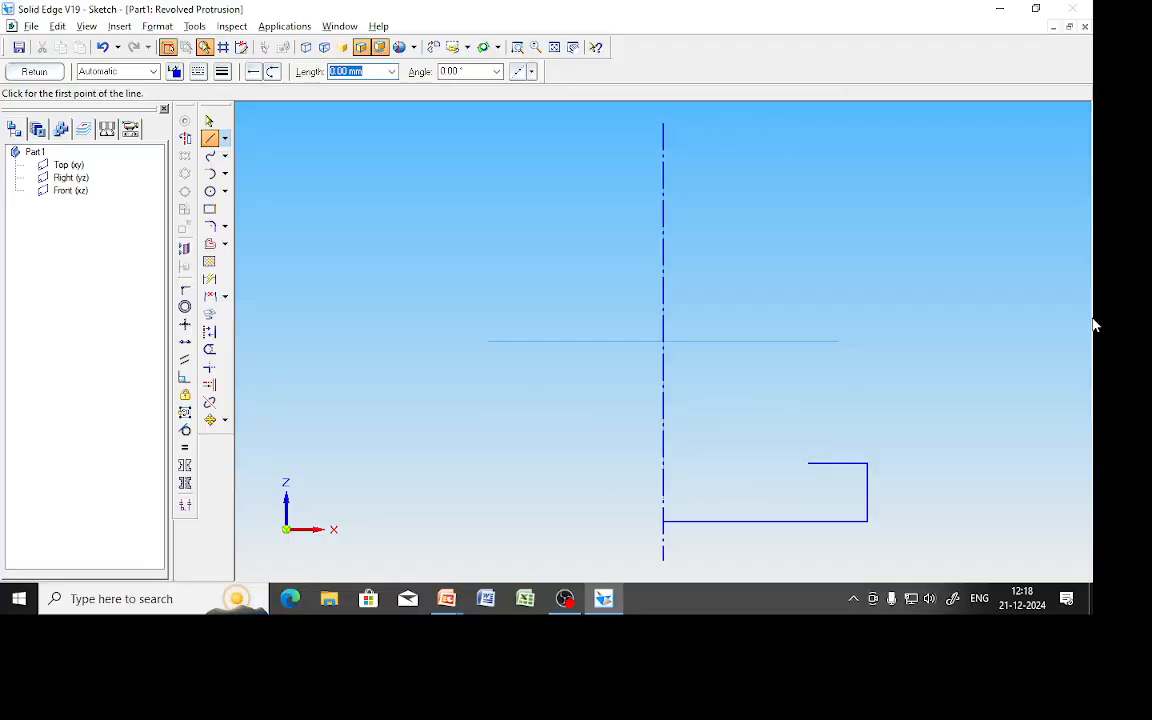
click(555, 49)
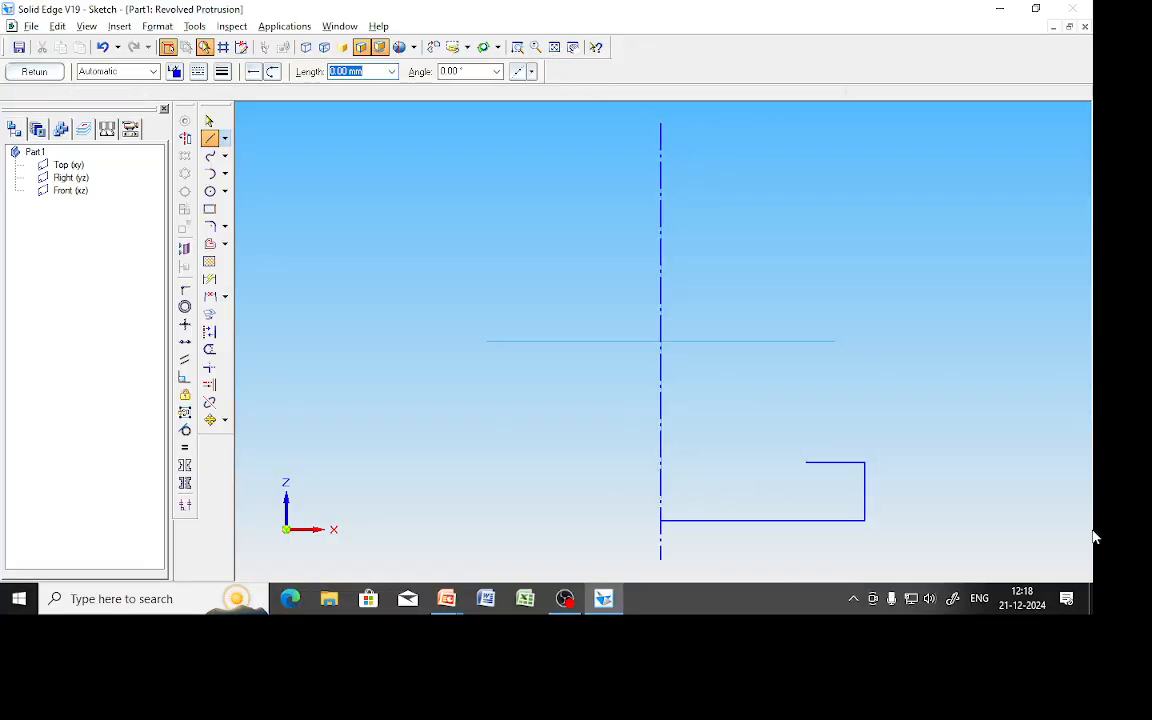
Circle the 185 overall height in red on the drawing slide, then return to Solid Edge.
key(alt+Tab)
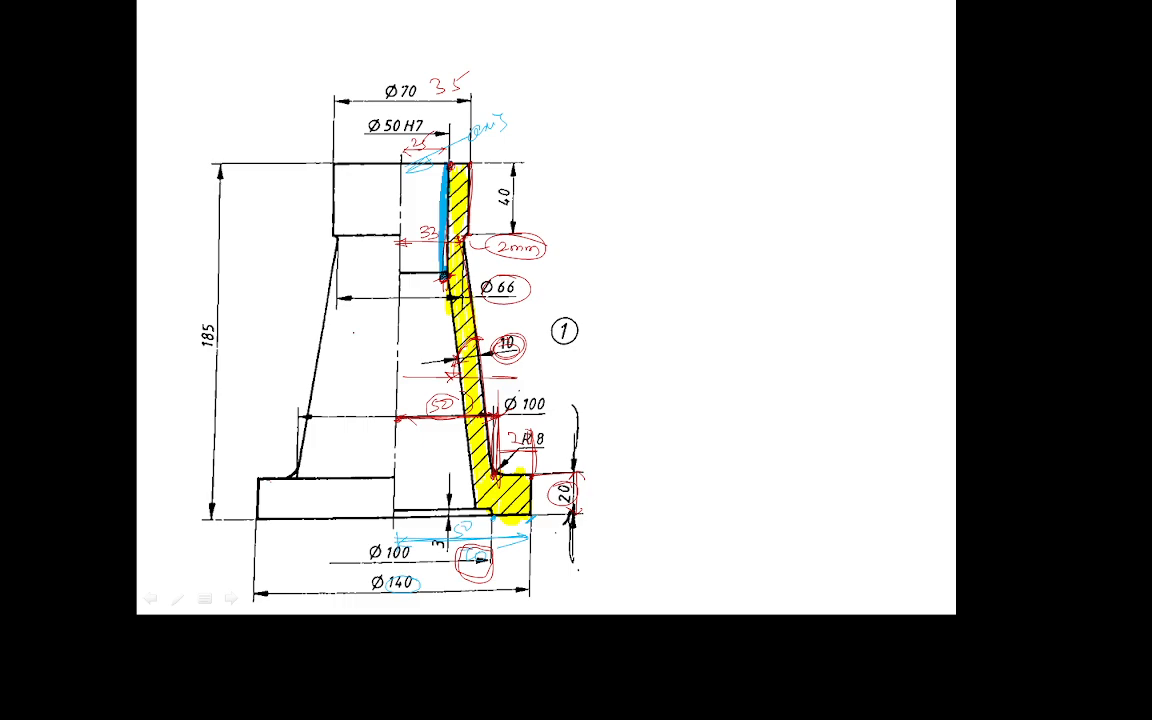
mouse_move(225, 312)
mouse_down()
mouse_move(182, 335)
mouse_move(215, 358)
mouse_move(240, 325)
mouse_move(205, 310)
mouse_up()
key(alt+Tab)
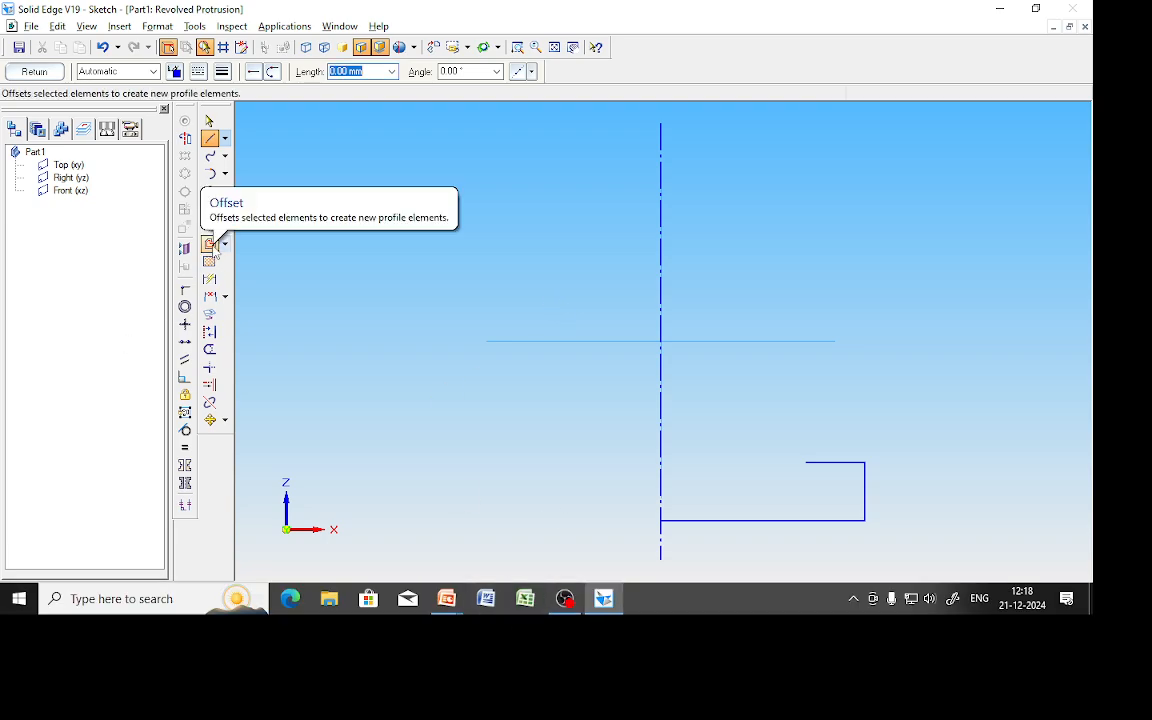
Offset the bottom base line 185 mm upward as a single element to form the top line.
click(212, 246)
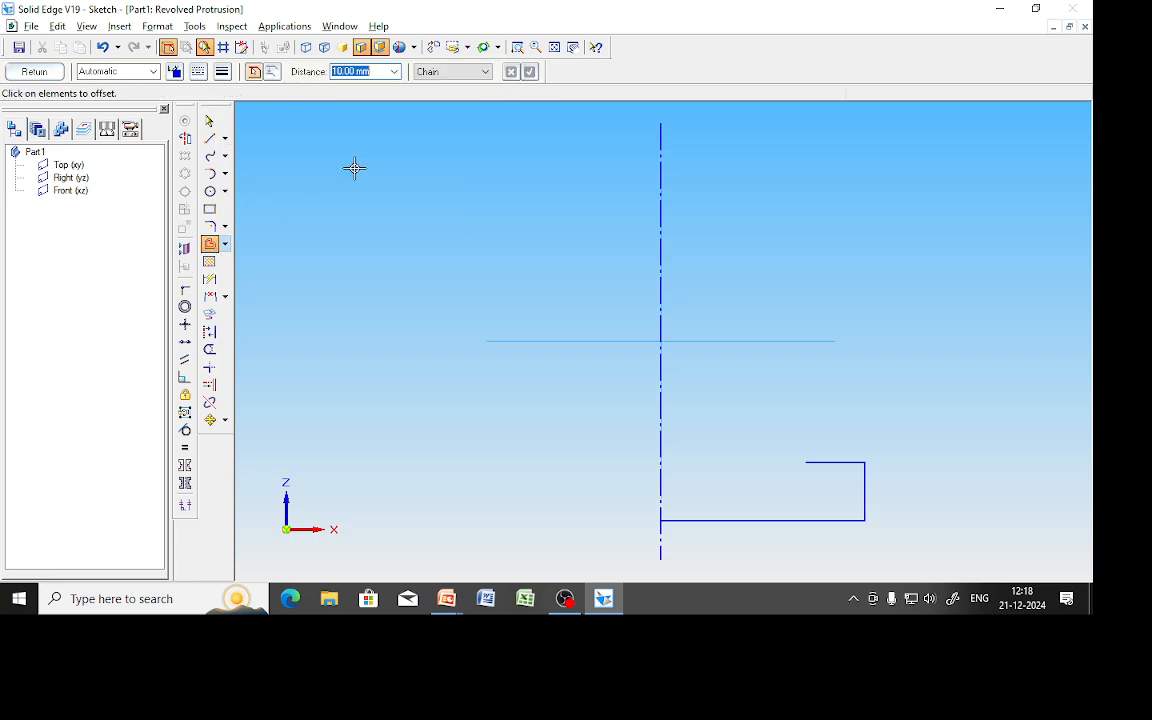
text(185)
click(432, 73)
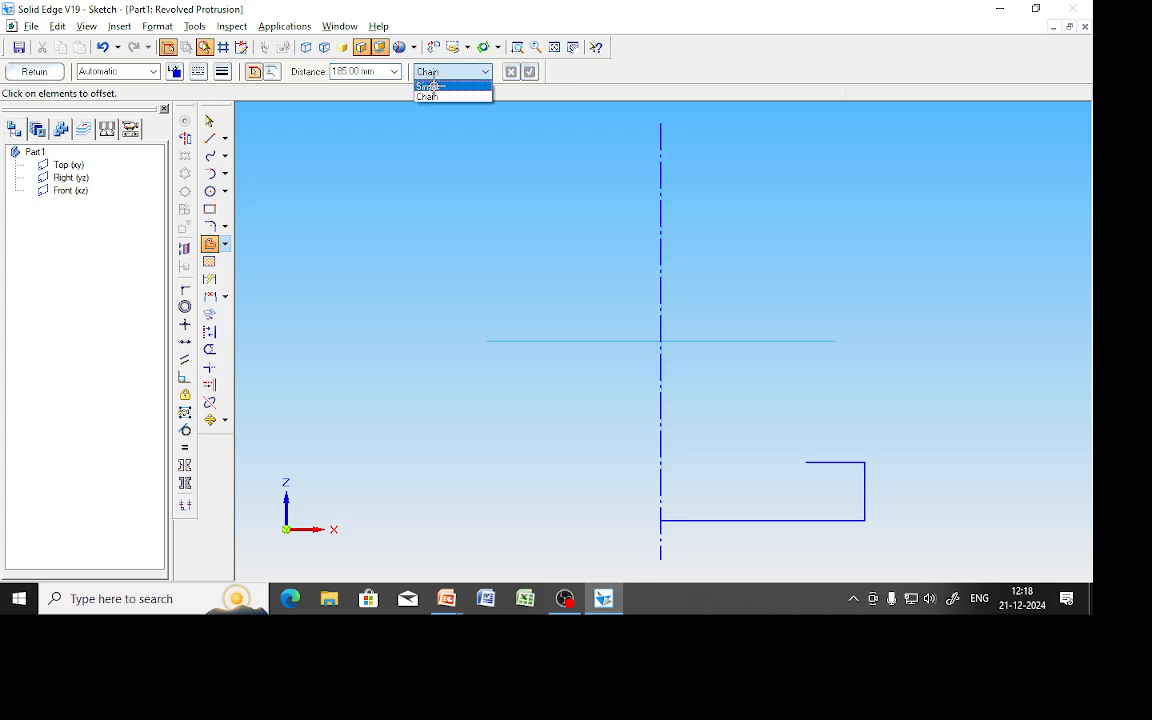
click(432, 94)
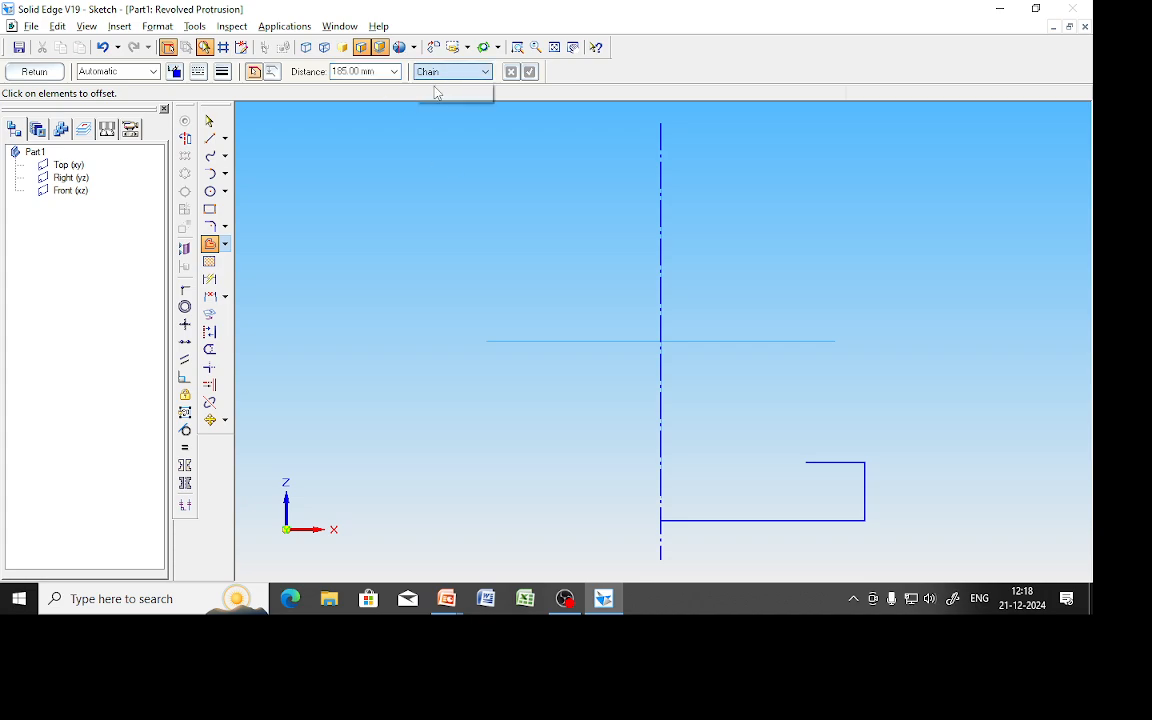
click(759, 521)
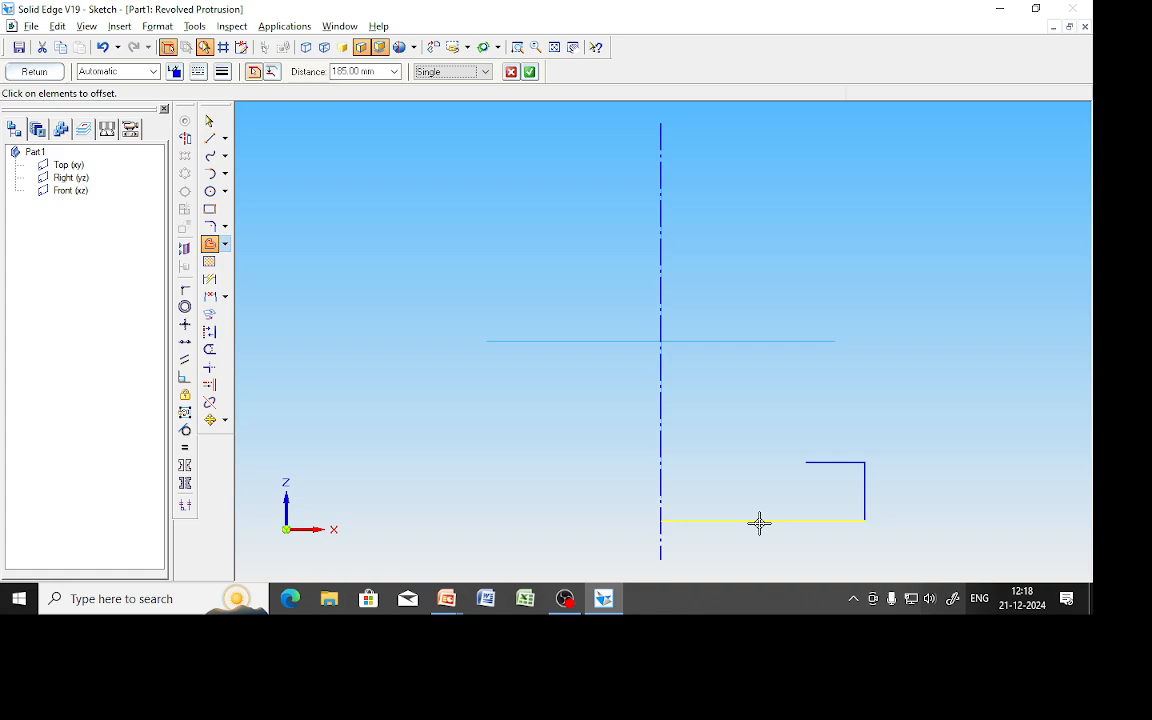
click(530, 71)
click(715, 162)
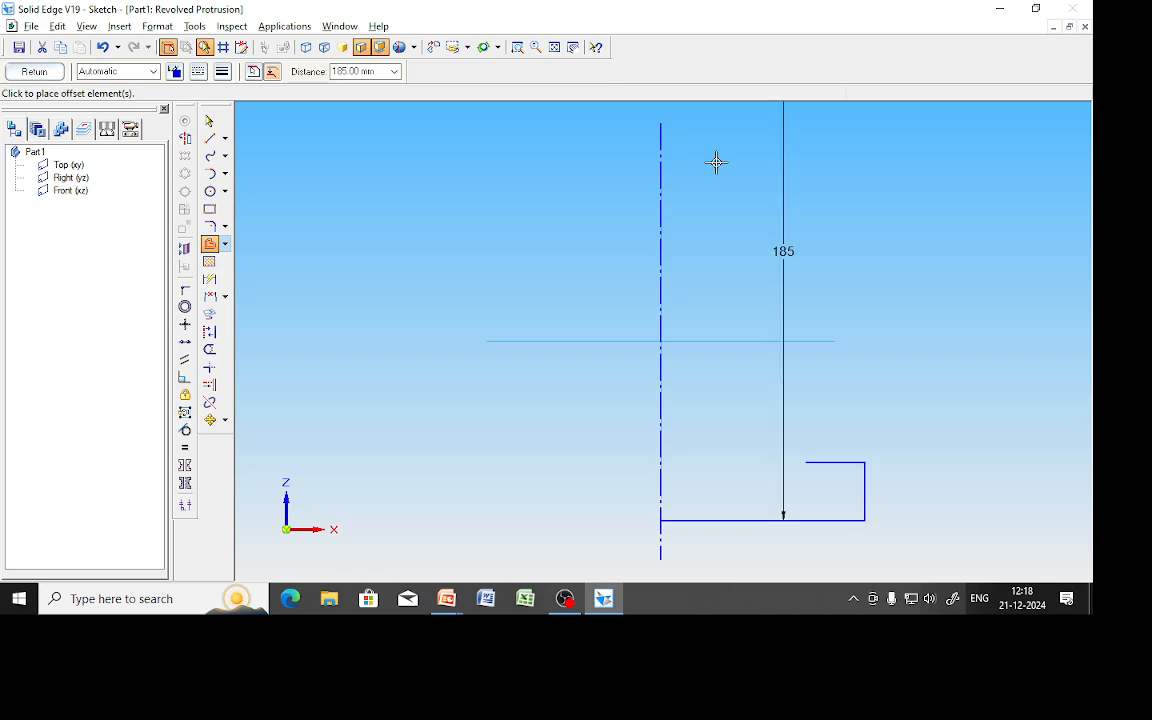
click(553, 52)
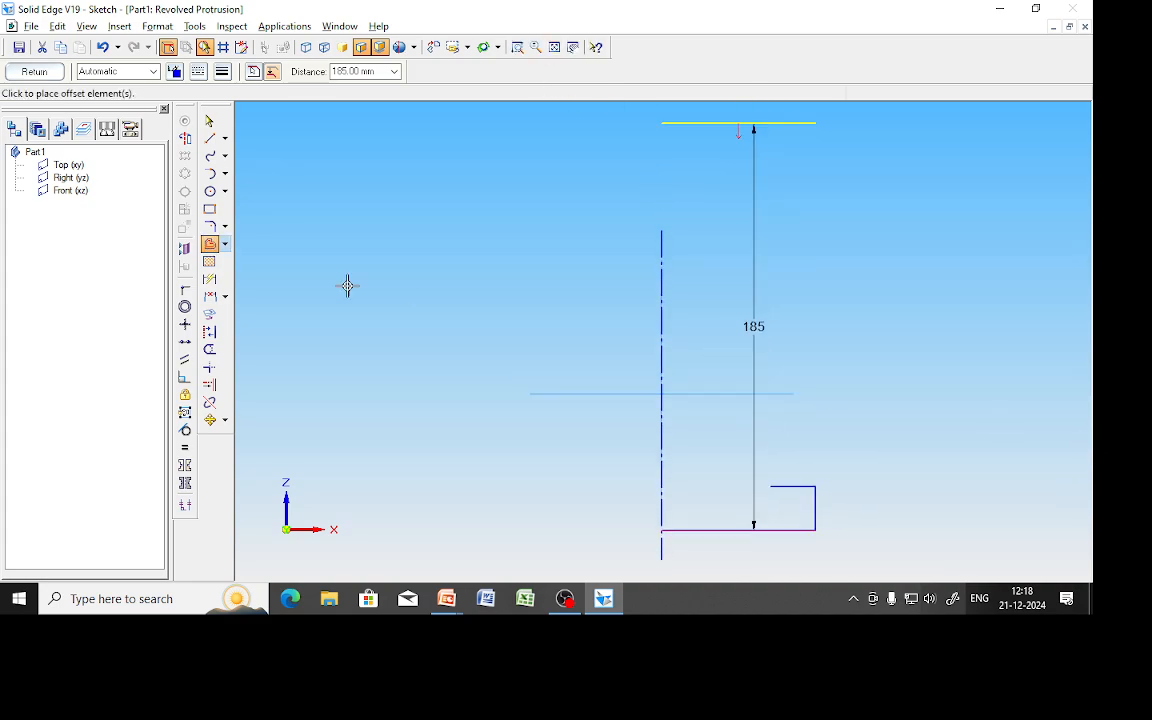
click(209, 121)
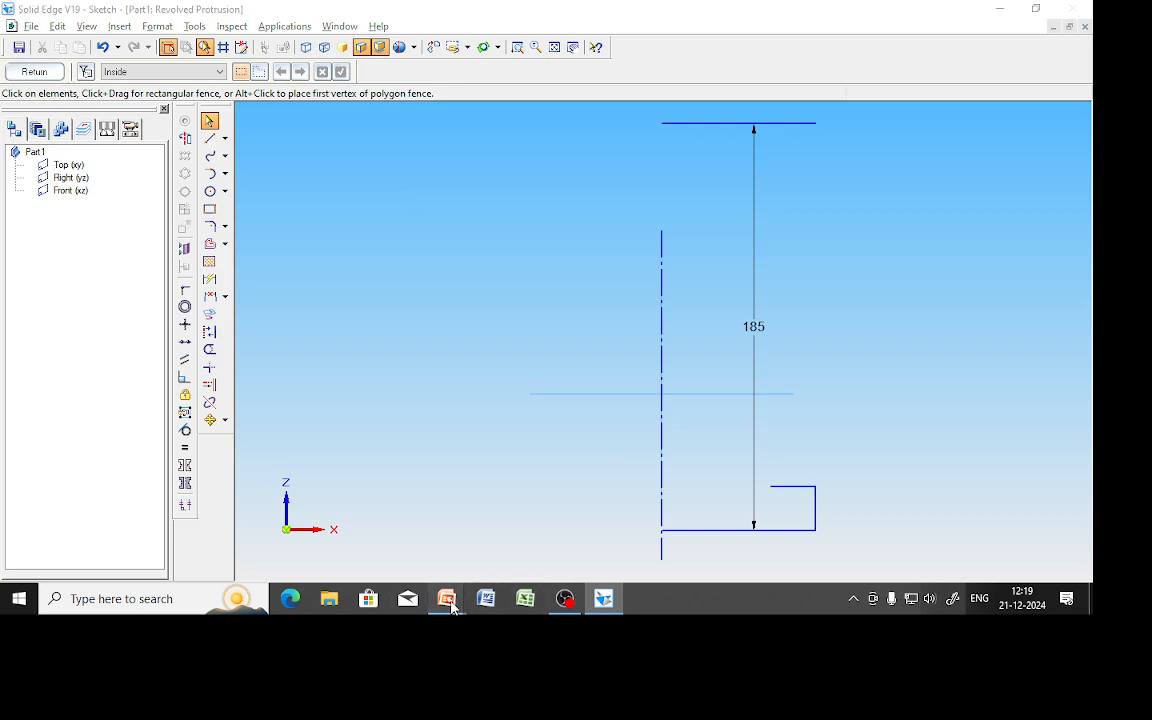
On the drawing slide, mark the top edge and circle the 21 and 35 values in red.
mouse_move(447, 598)
click(532, 525)
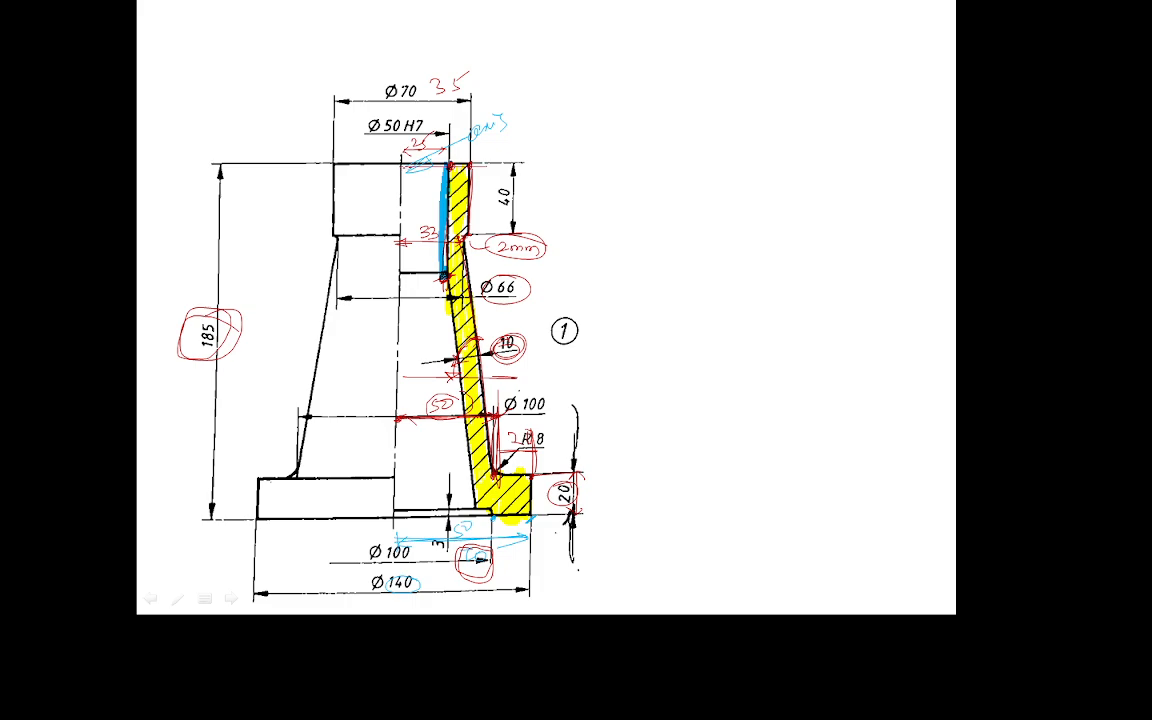
mouse_move(509, 168)
mouse_down()
mouse_move(402, 170)
mouse_move(522, 157)
mouse_up()
mouse_move(437, 130)
mouse_down()
mouse_move(402, 147)
mouse_move(457, 125)
mouse_move(411, 124)
mouse_up()
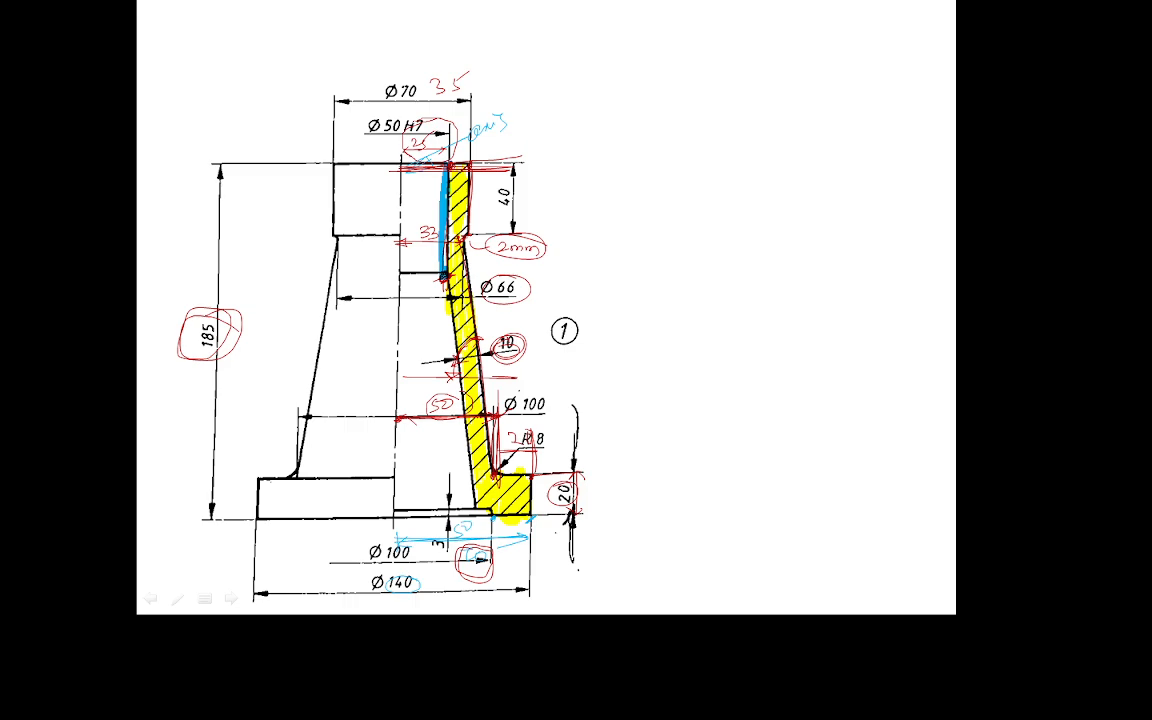
mouse_move(478, 70)
mouse_down()
mouse_move(422, 66)
mouse_move(450, 96)
mouse_move(468, 66)
mouse_up()
key(alt+Tab)
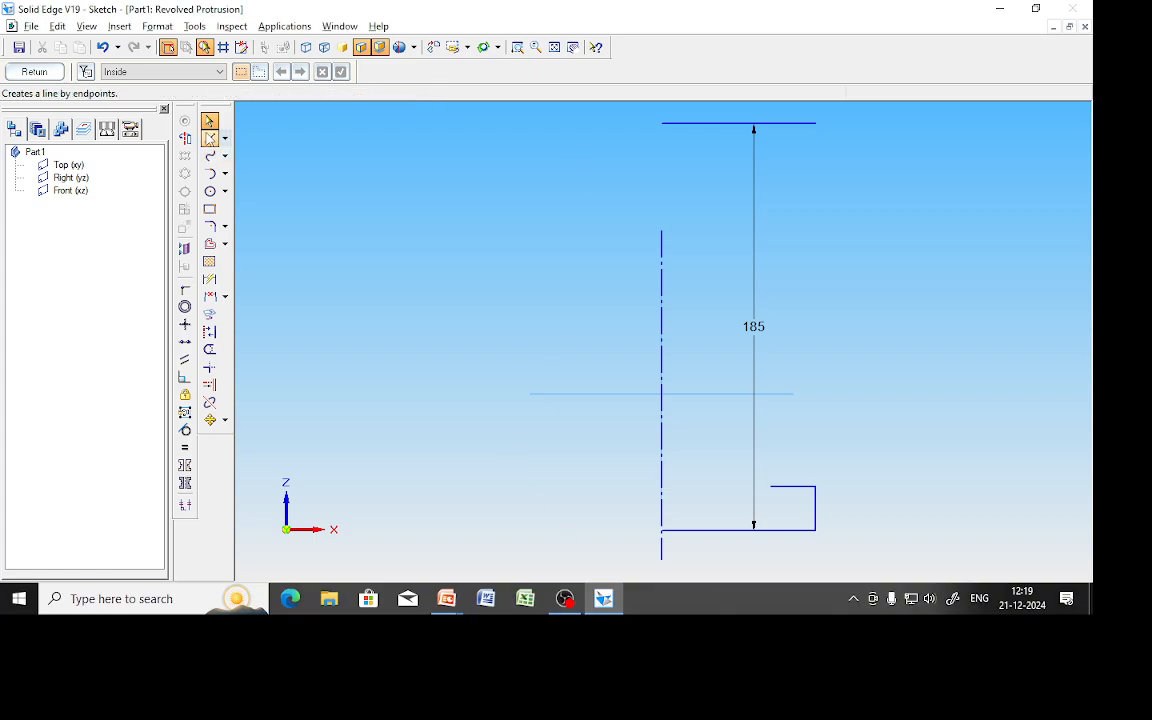
Draw a short line down the upper part of the axis and color it Magenta.
click(210, 138)
click(662, 123)
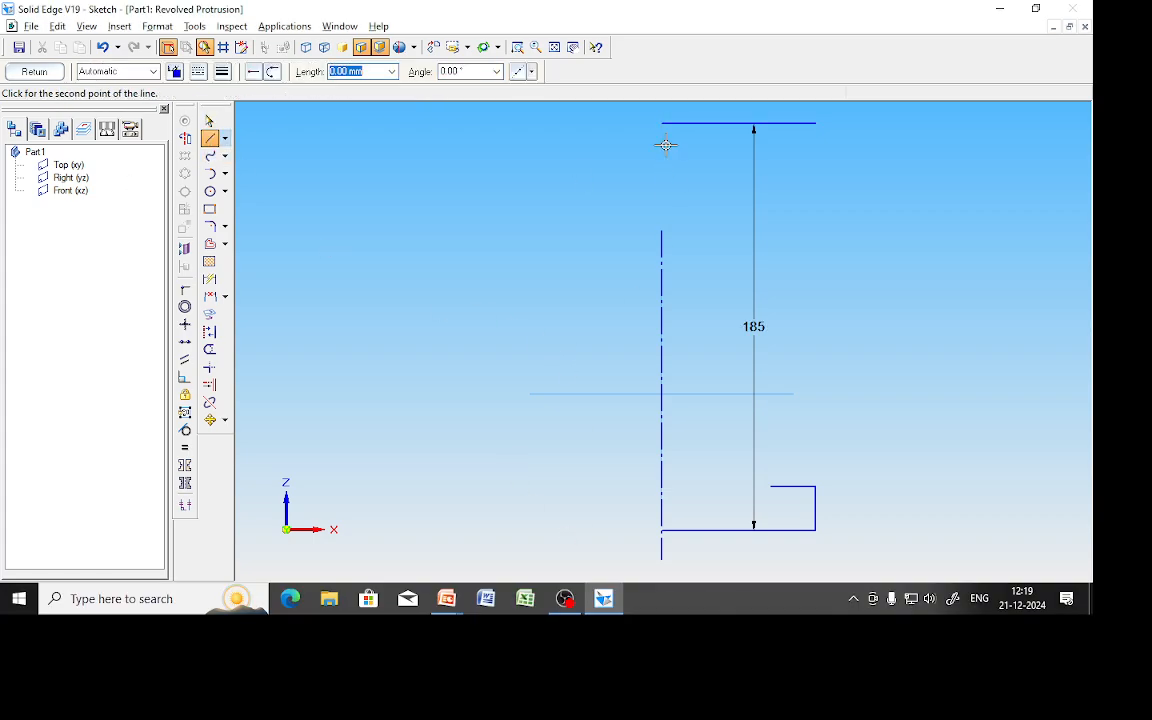
click(664, 226)
right_click(967, 280)
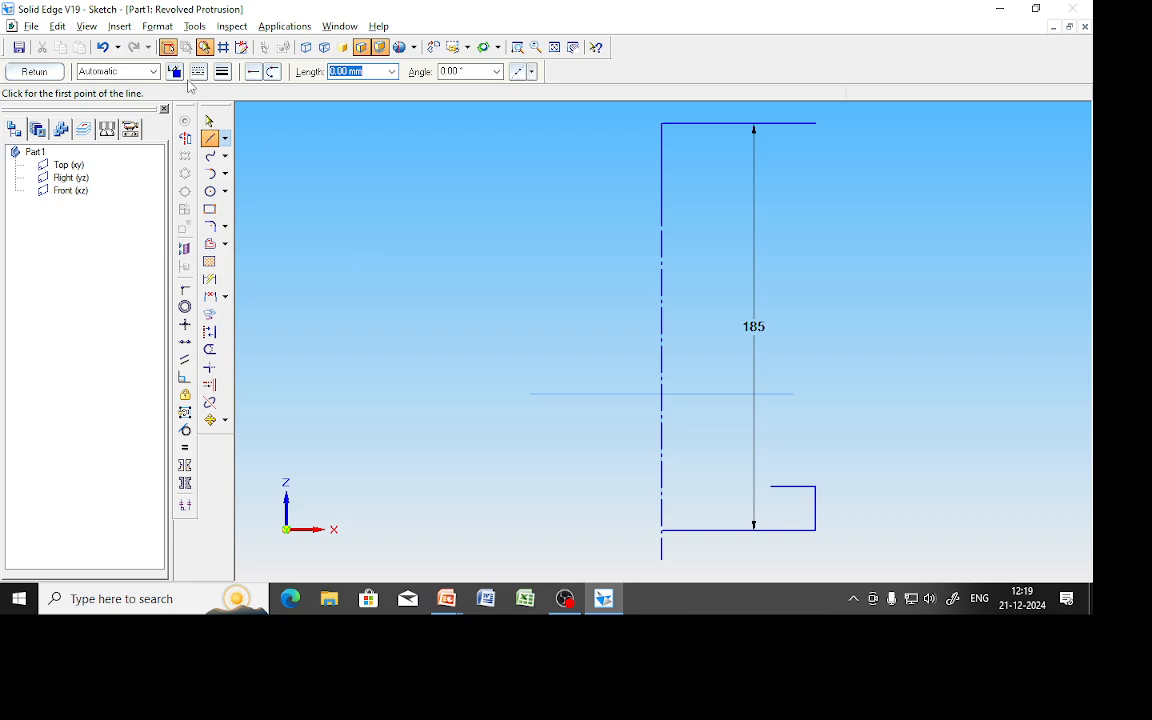
click(209, 120)
click(662, 166)
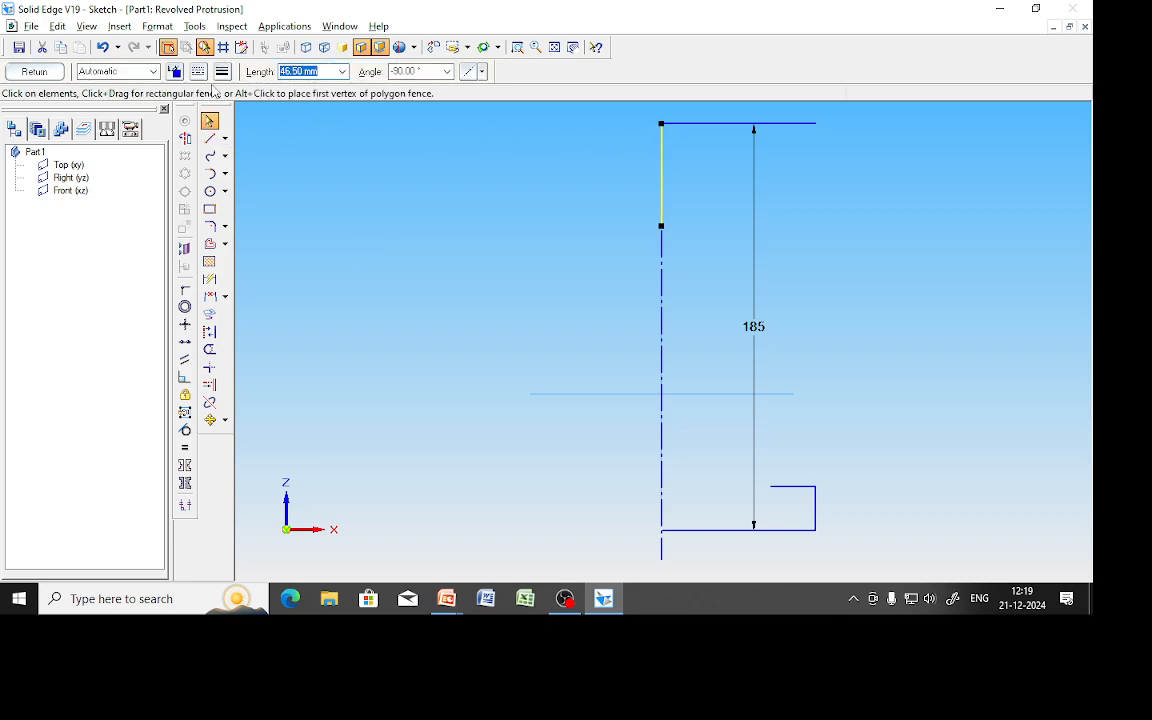
click(175, 71)
click(191, 124)
click(733, 481)
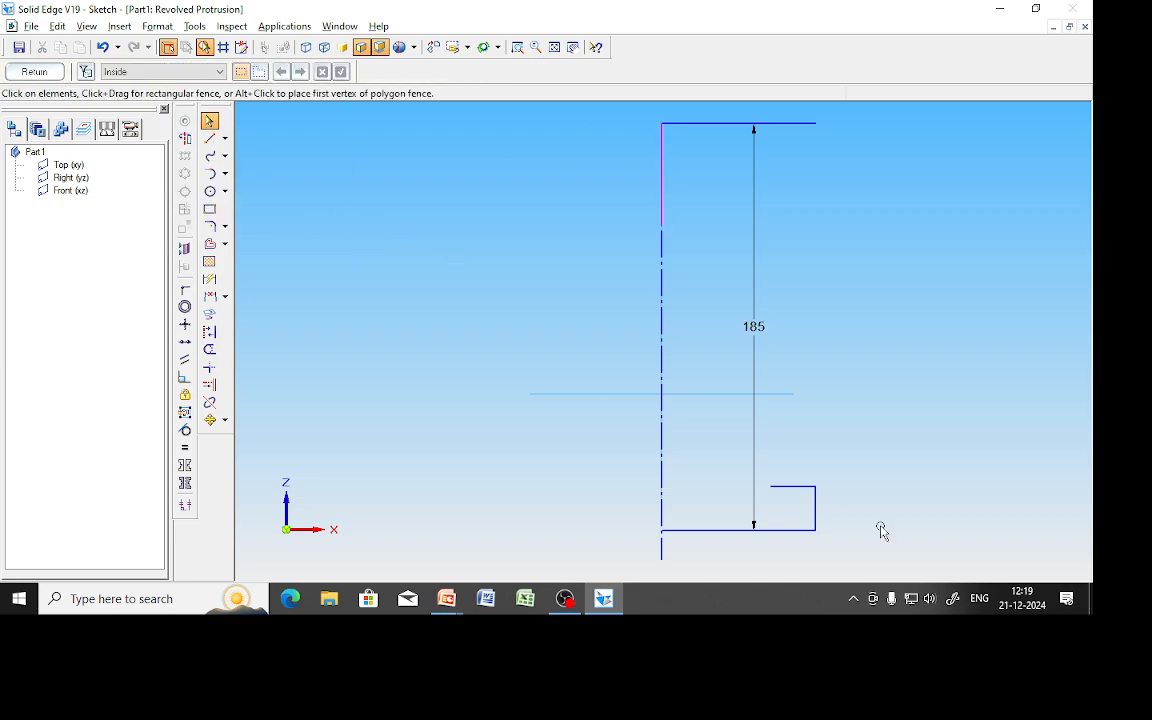
Offset the magenta line 25 mm to the right as a single element.
click(215, 246)
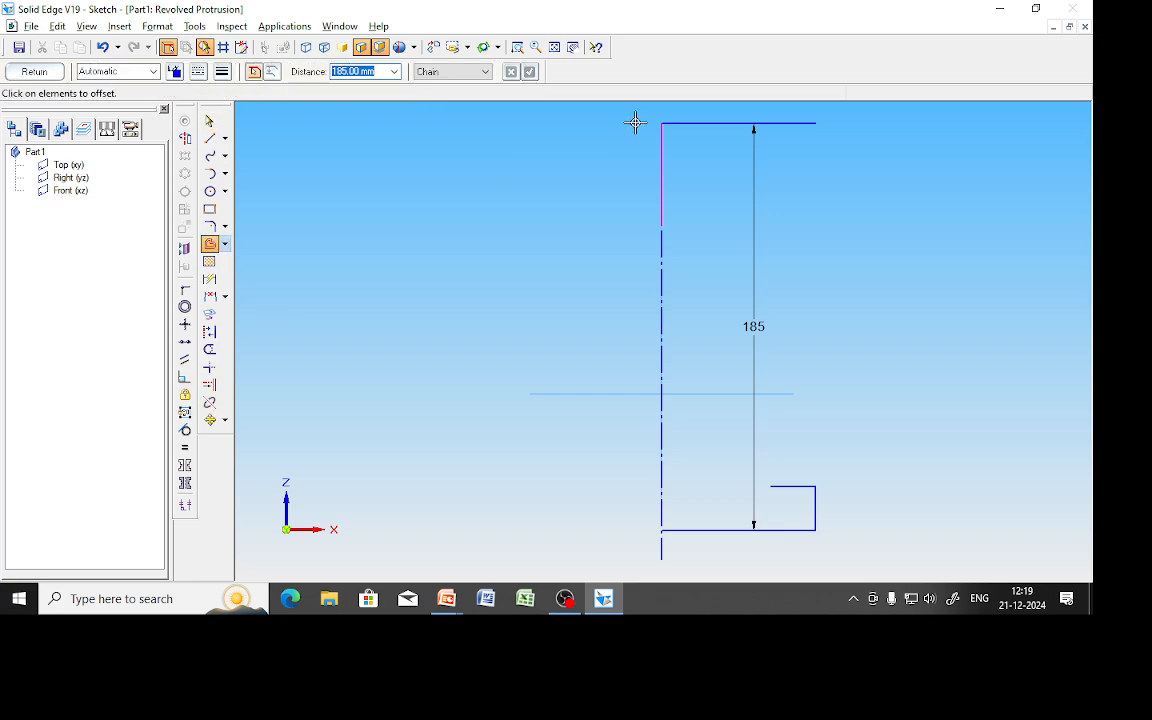
text(25)
key(Return)
click(661, 191)
click(453, 71)
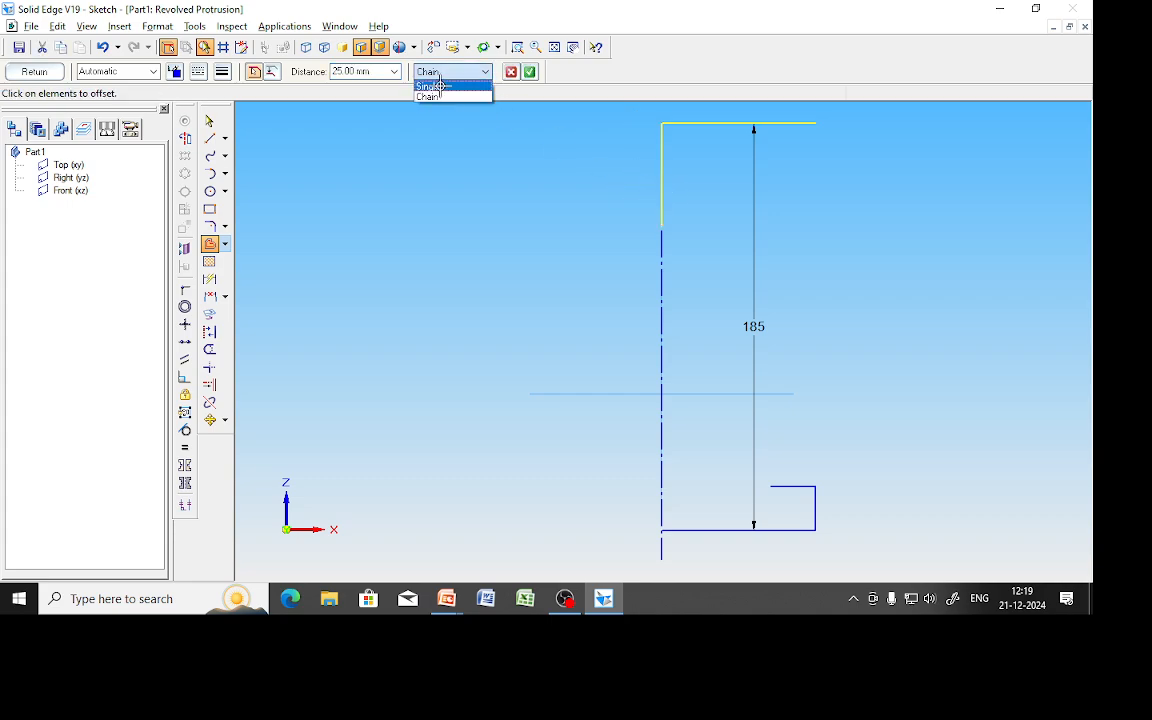
click(440, 83)
click(511, 72)
click(661, 170)
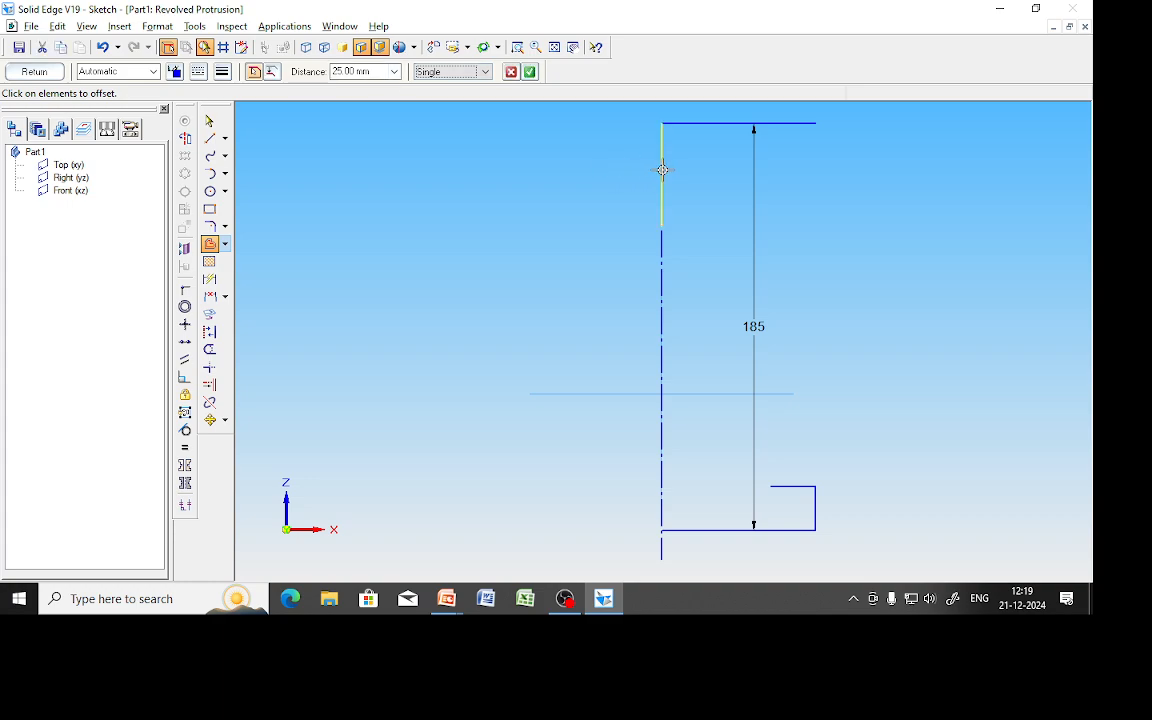
click(530, 72)
click(735, 170)
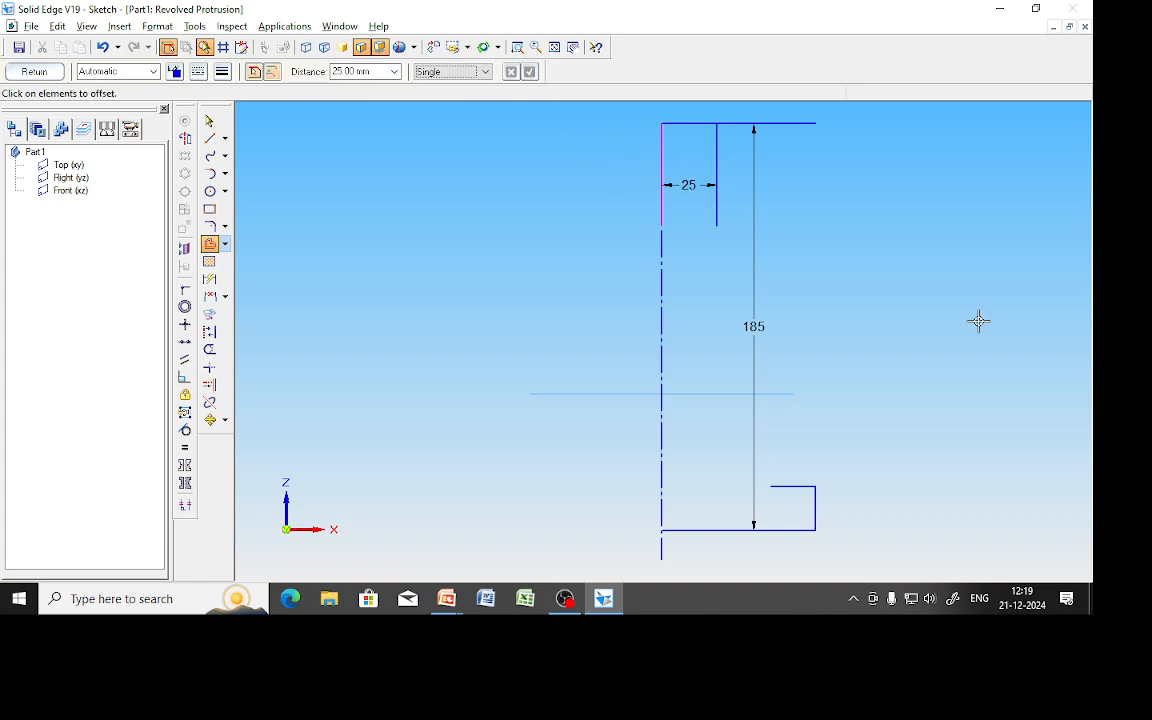
Add a second copy of the magenta line offset 35 mm to the right.
key(alt+Tab)
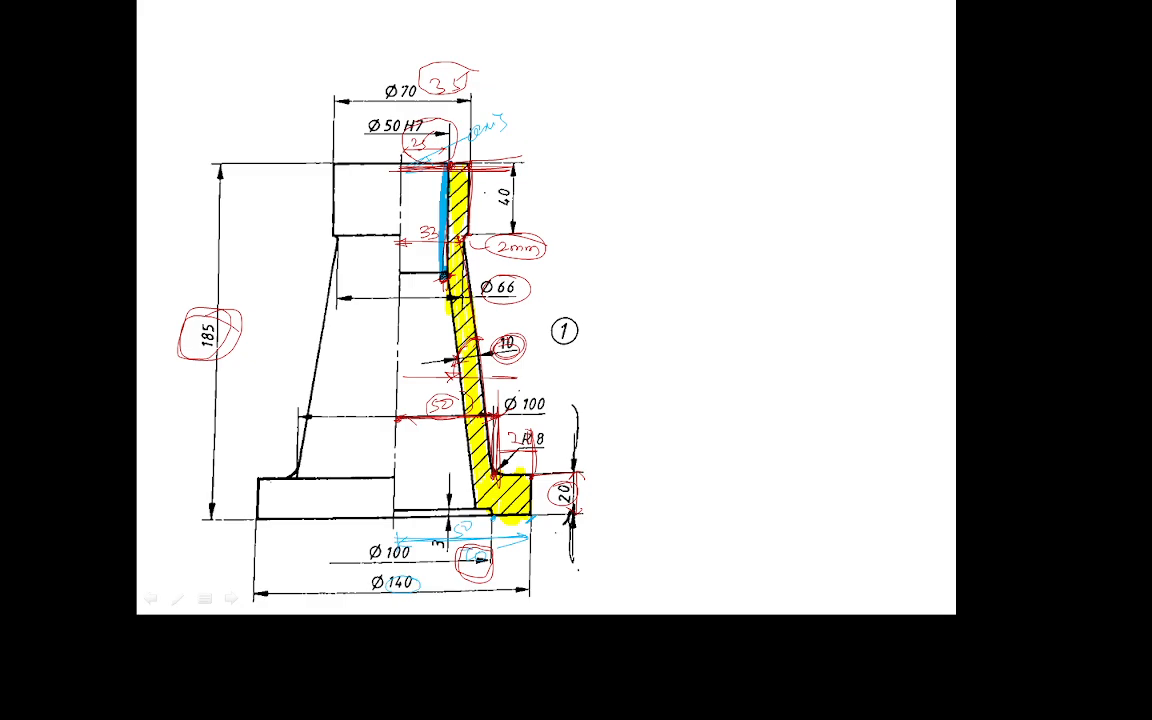
key(alt+Tab)
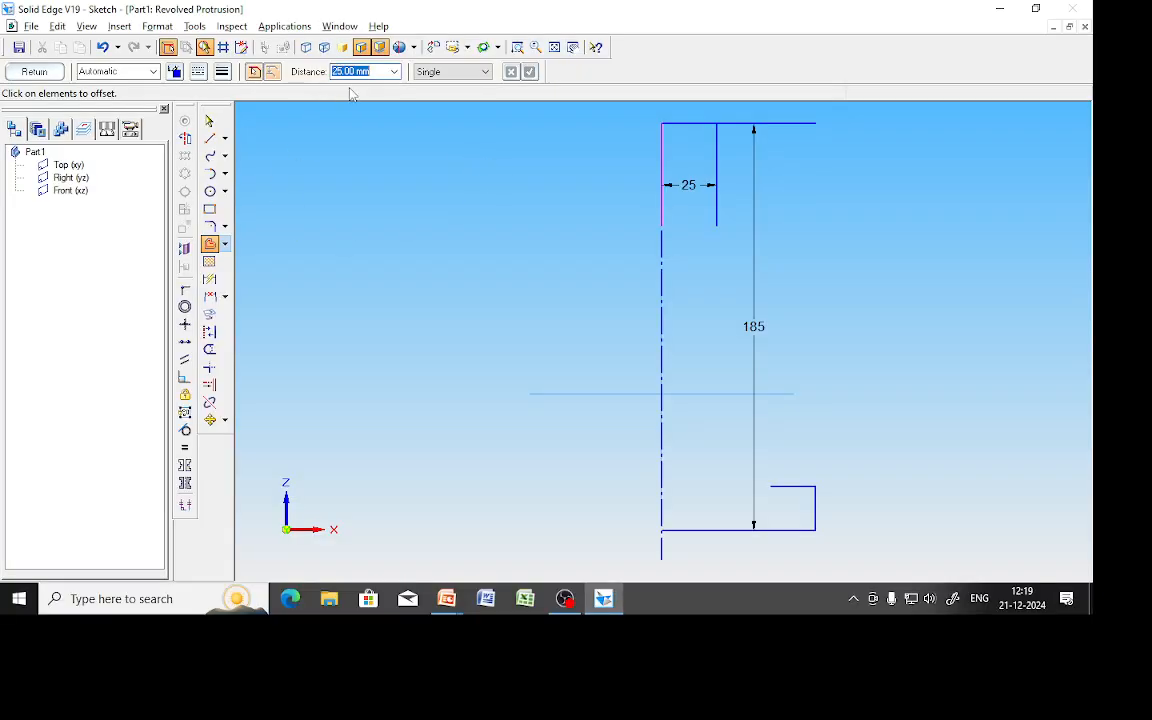
text(35)
key(Return)
click(661, 178)
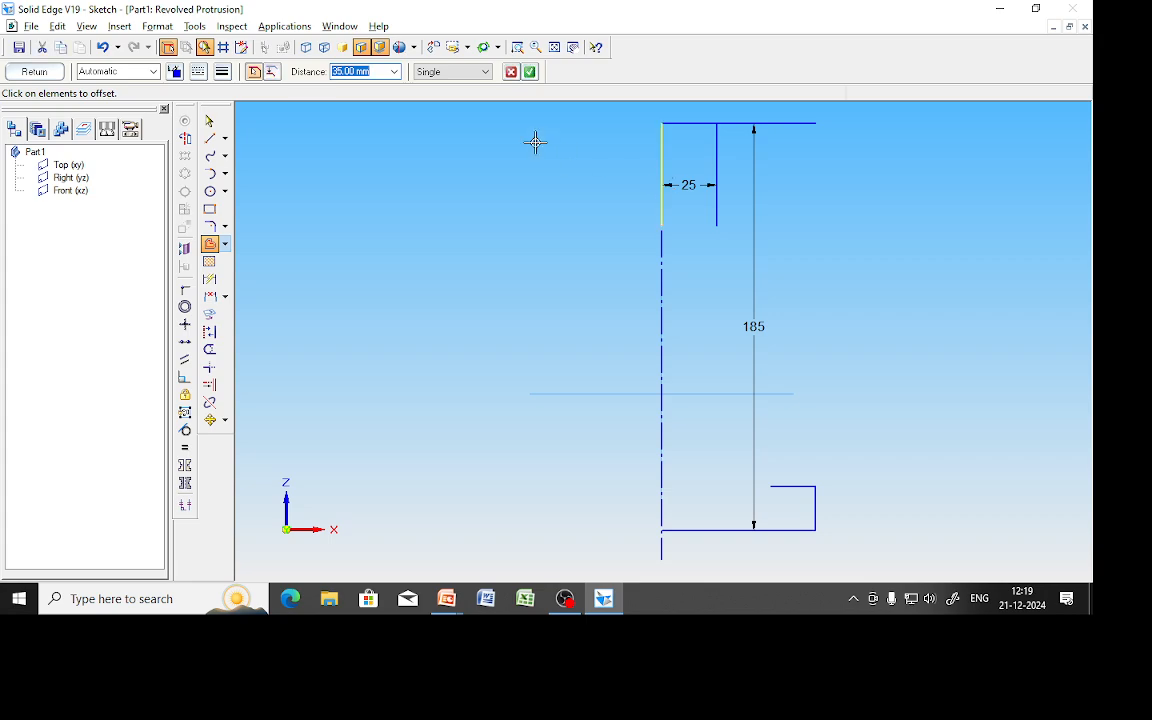
right_click(535, 141)
click(749, 197)
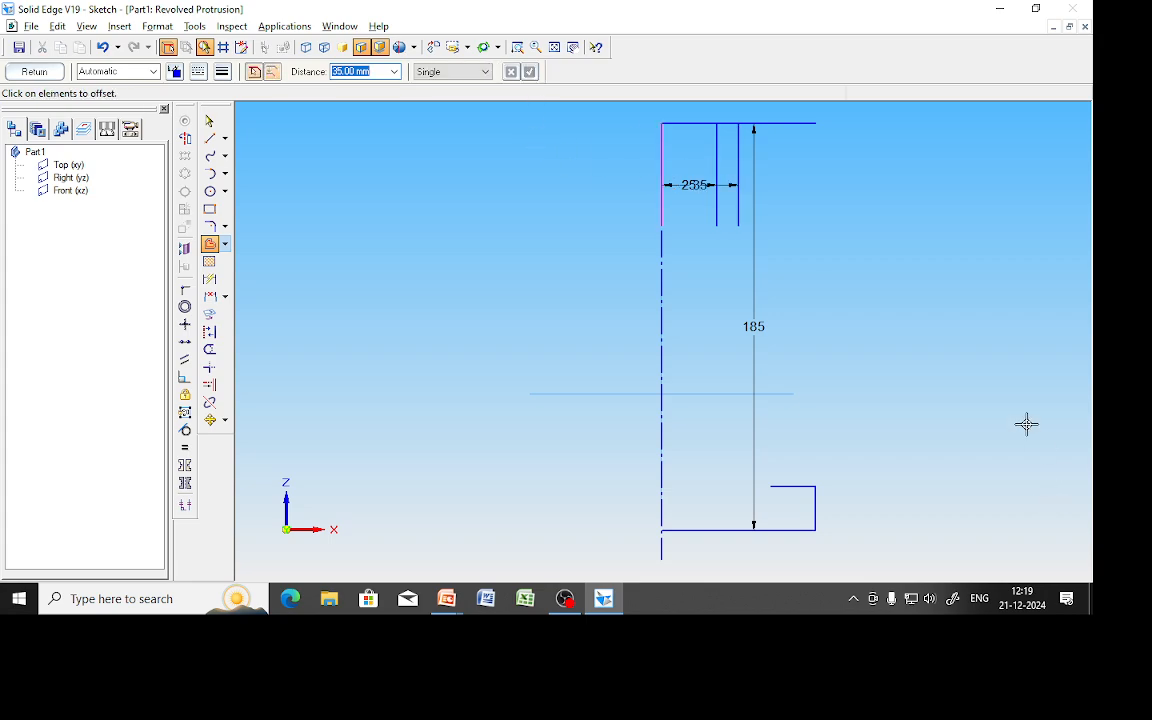
Trim the top edge on both sides between the offset lines.
click(209, 349)
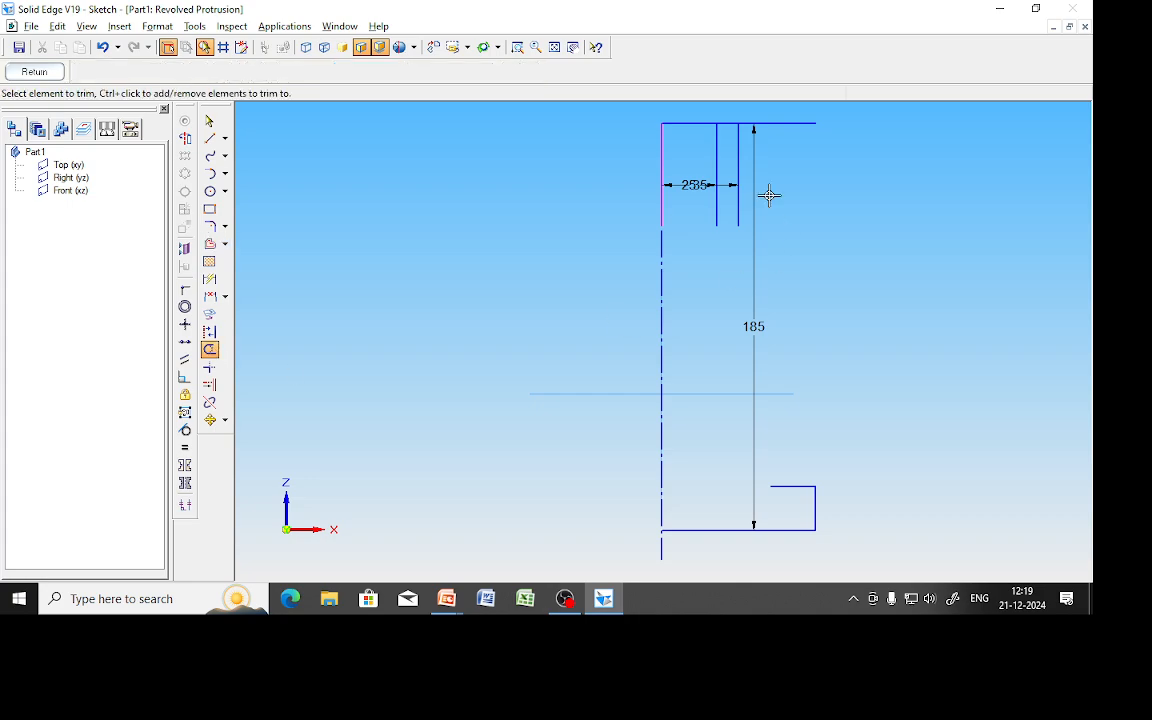
click(689, 123)
click(766, 123)
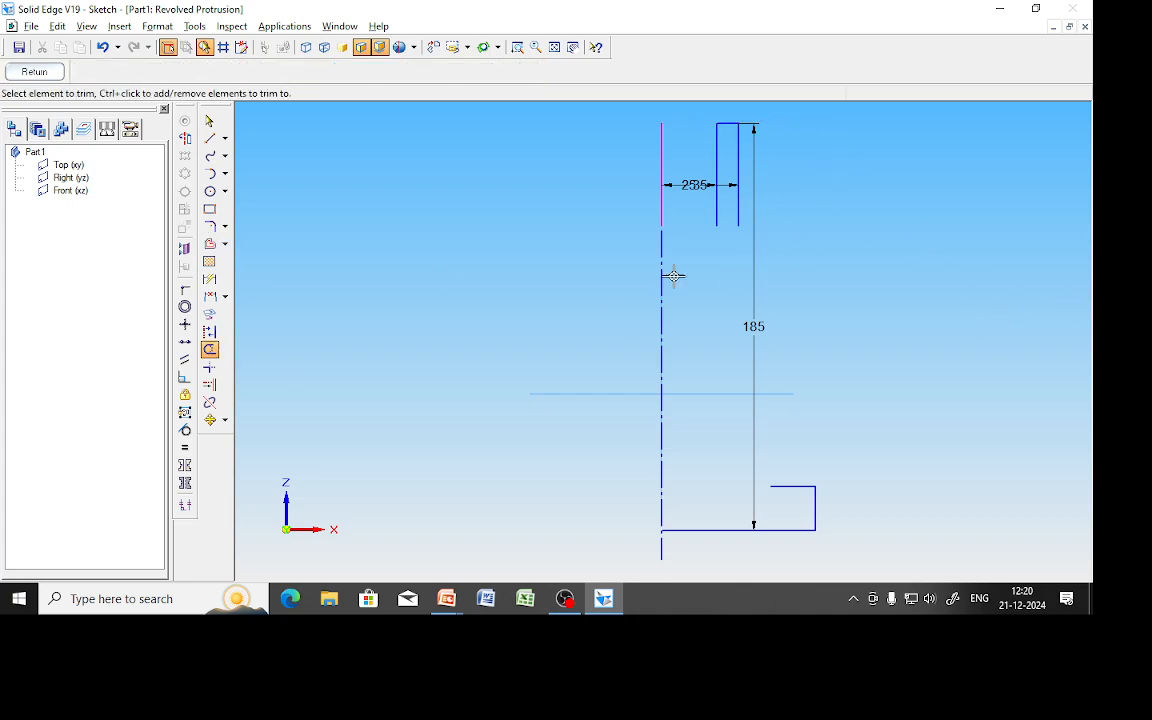
Dimension the outer offset line's length to 40 mm.
click(209, 279)
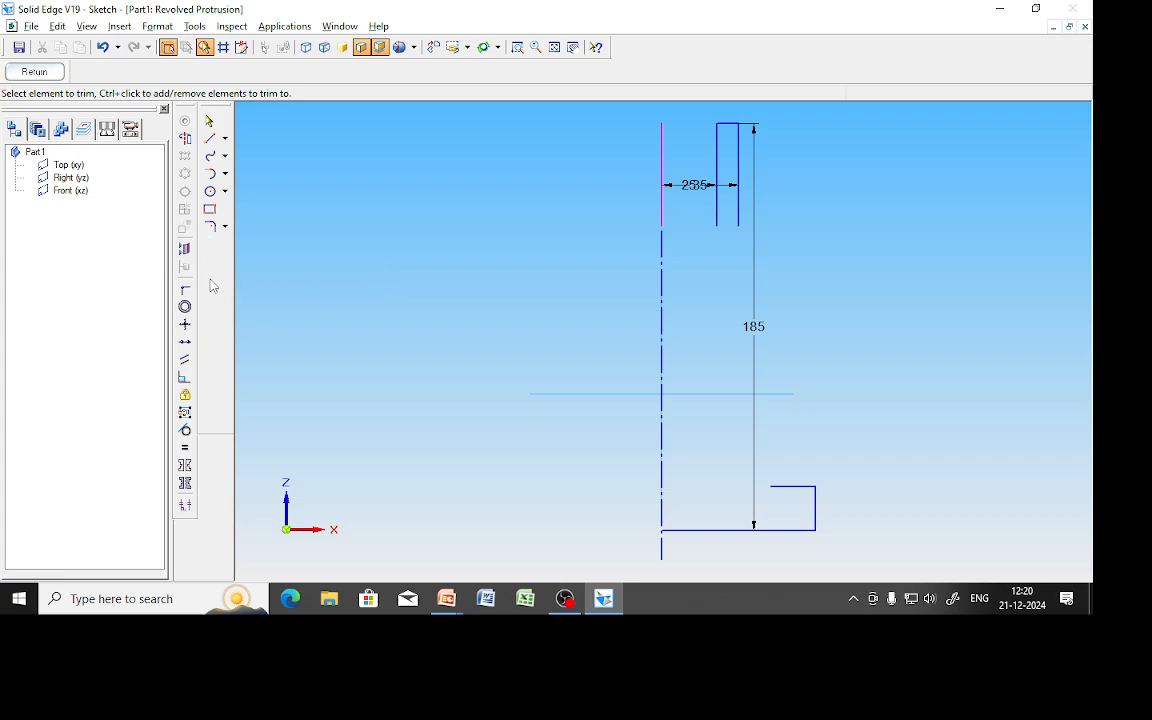
click(739, 160)
click(812, 163)
text(40)
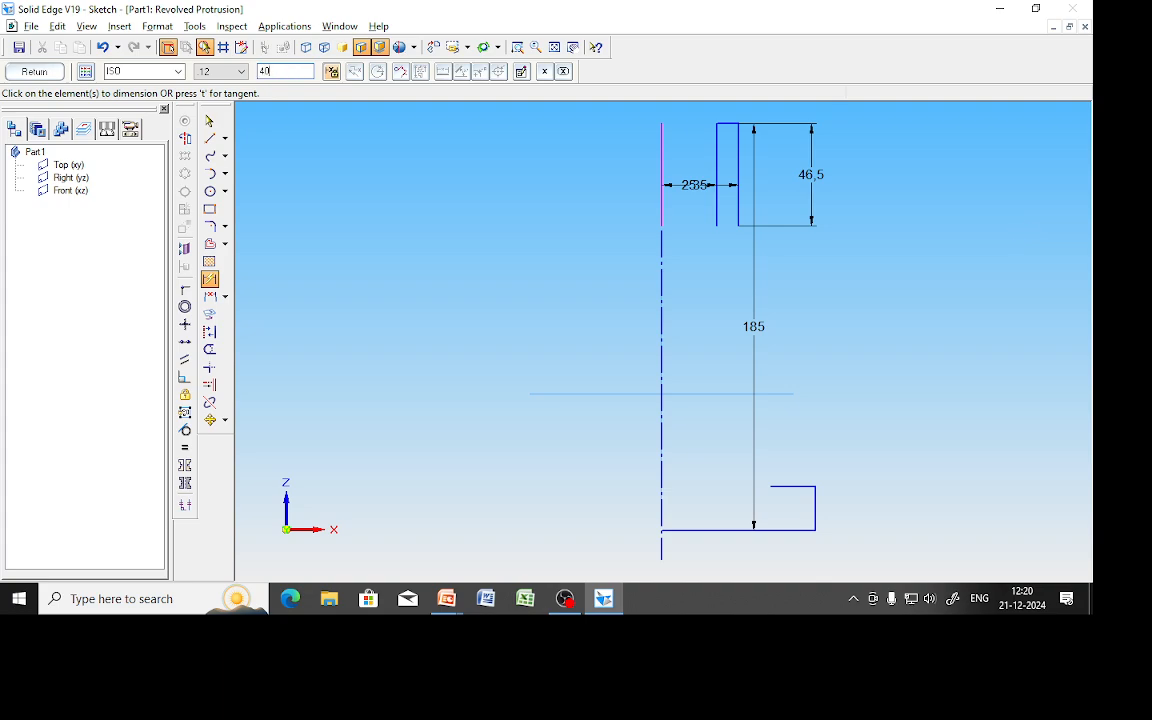
key(Return)
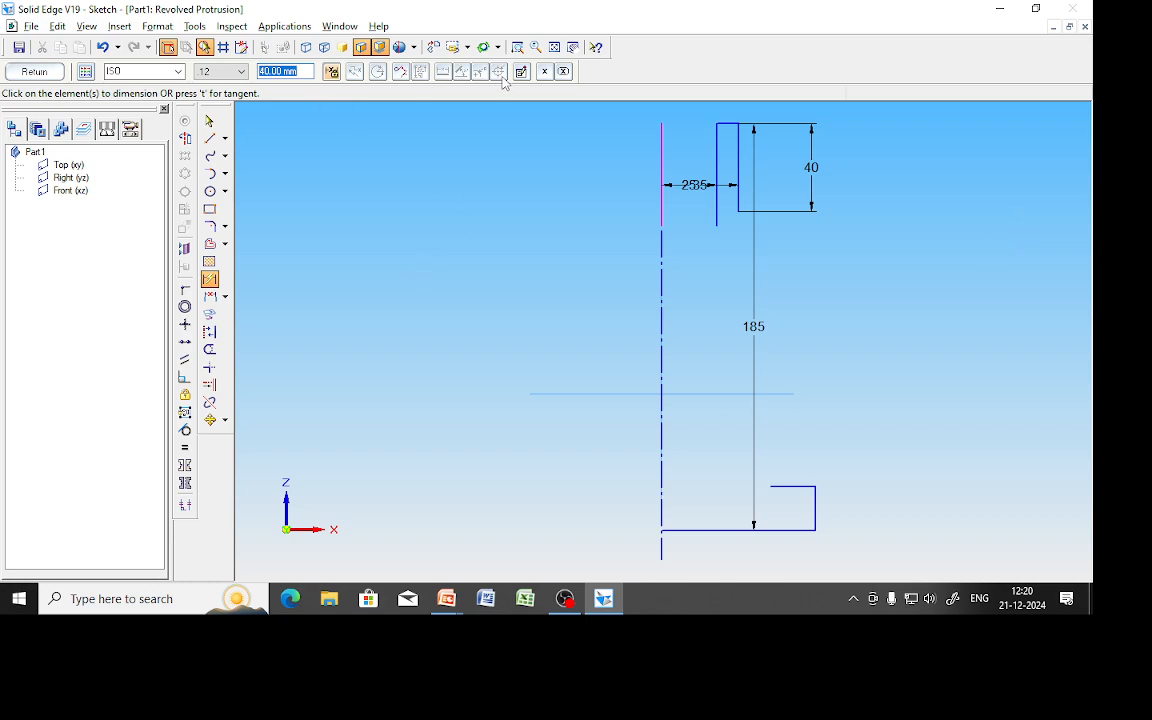
click(537, 49)
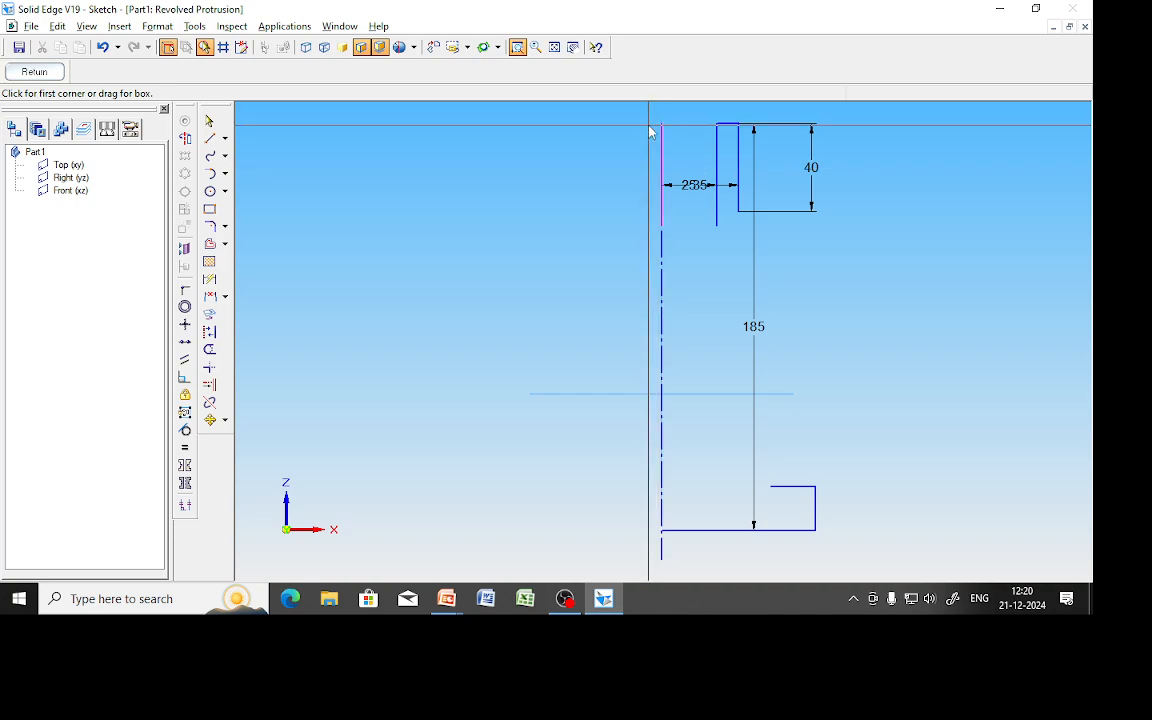
Zoom to the top, draw a short 2 mm step line, and dimension it 33 from the axis.
drag(650, 118, 828, 264)
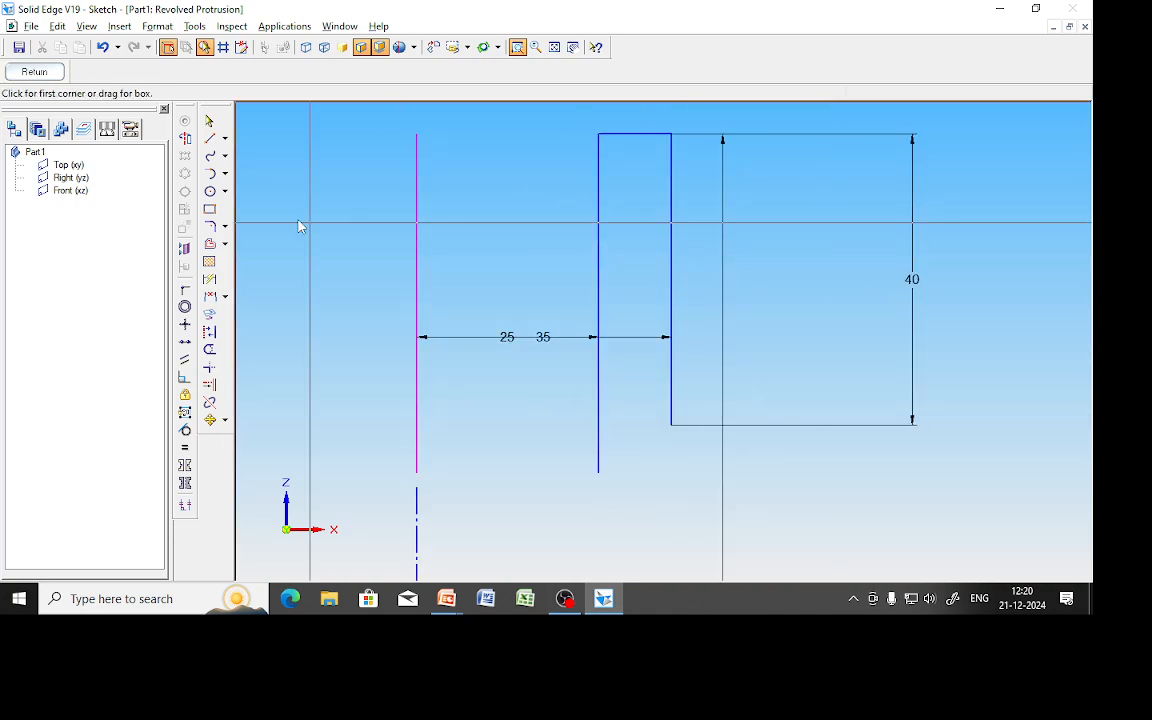
click(670, 424)
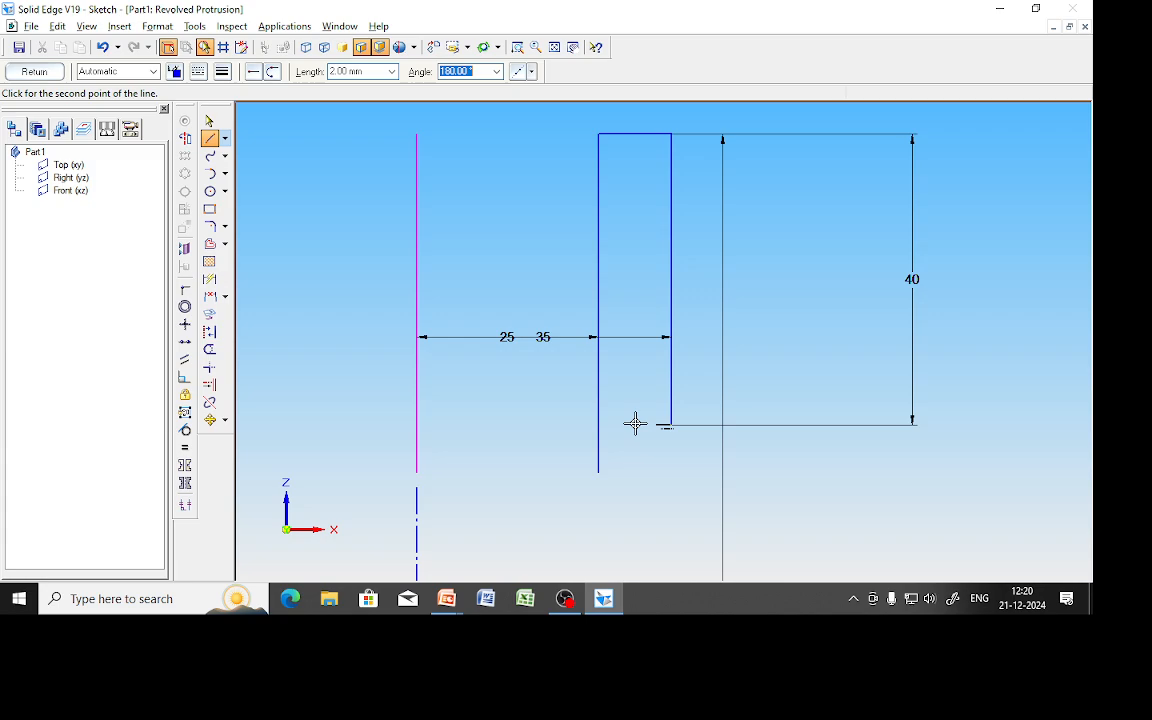
right_click(473, 414)
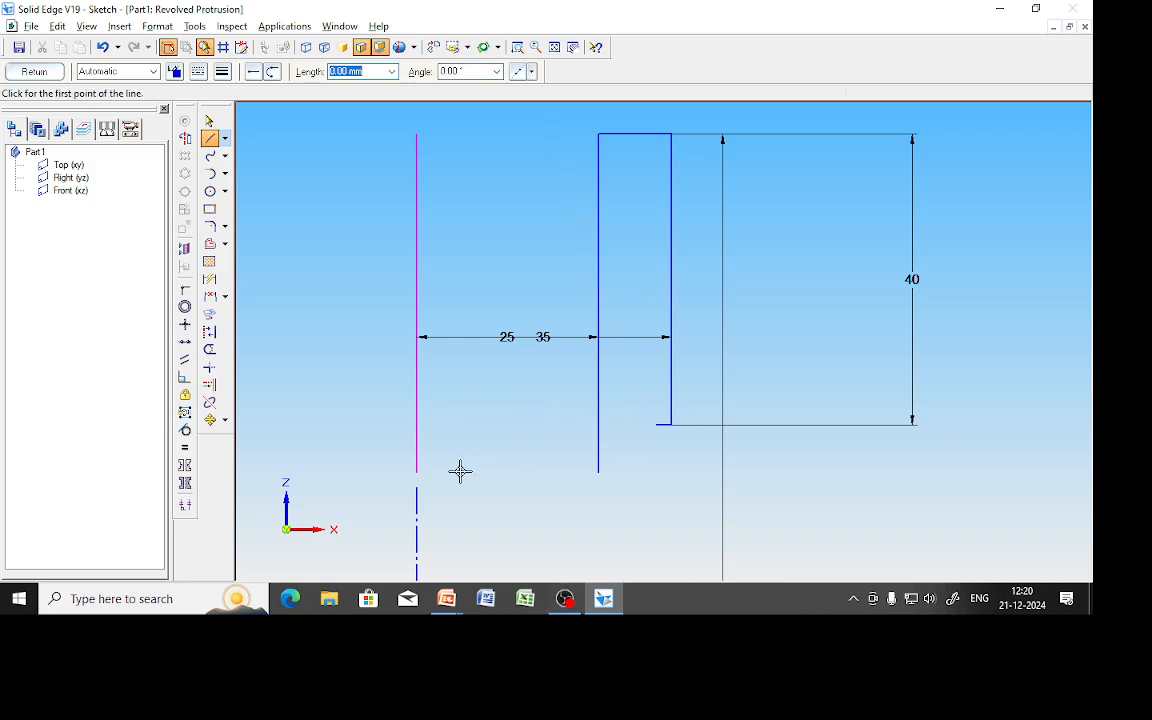
click(210, 281)
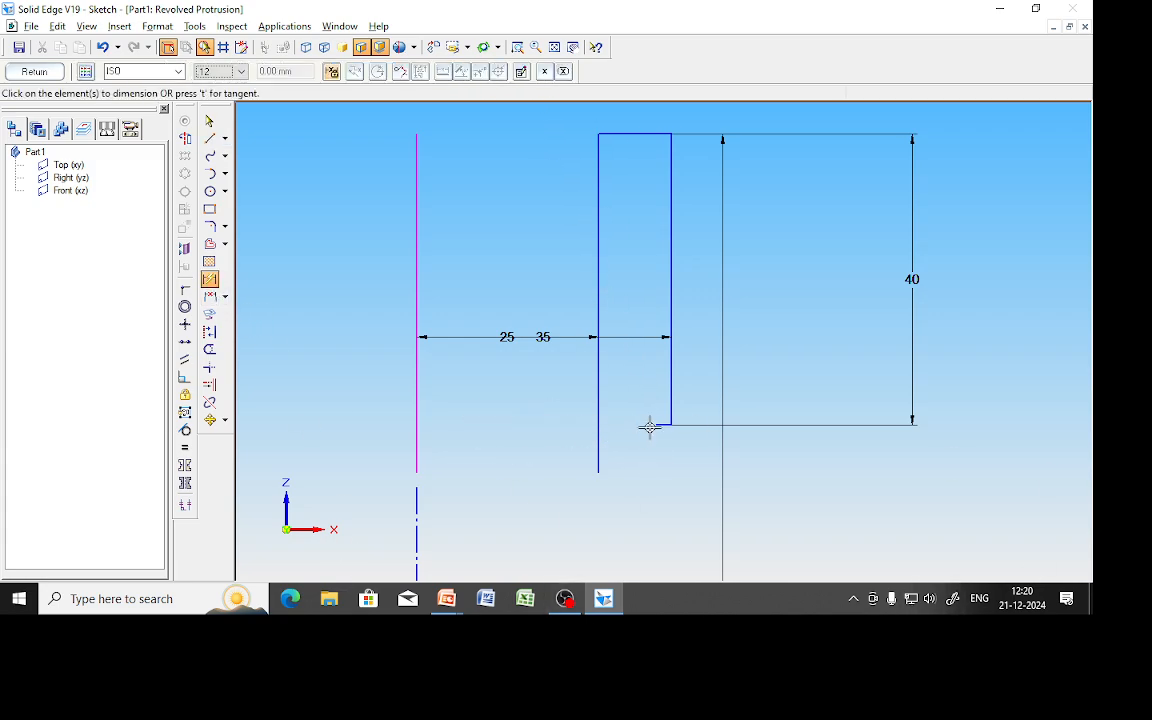
click(651, 427)
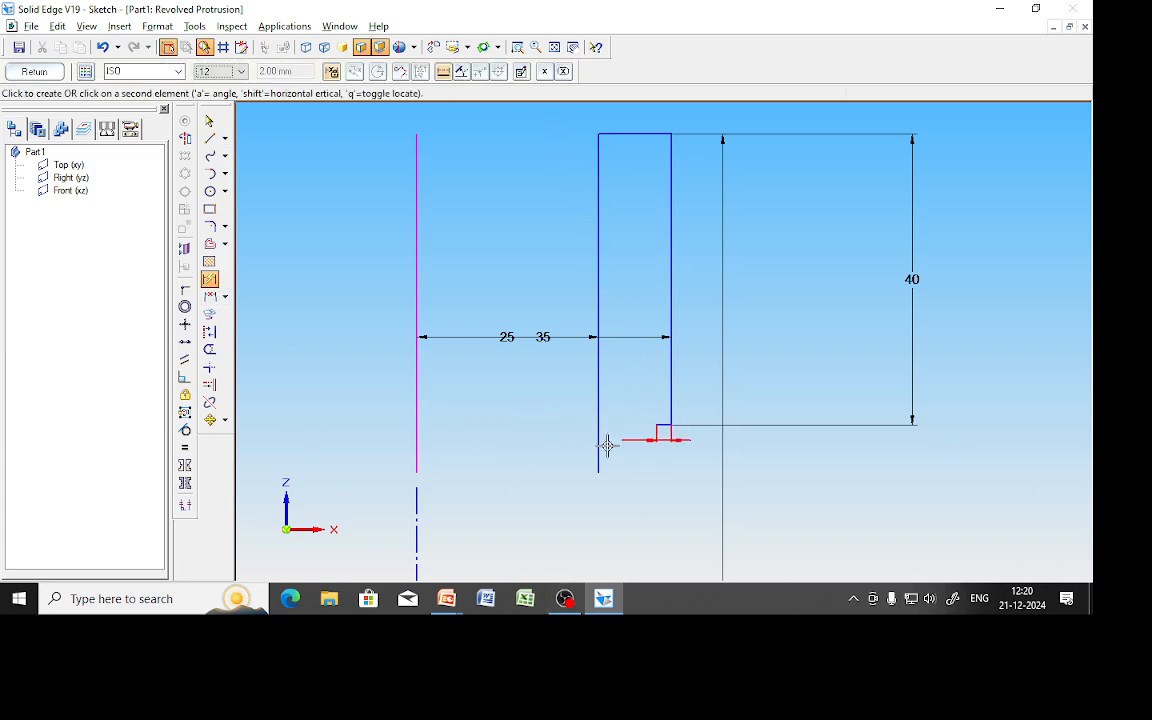
click(414, 508)
click(470, 439)
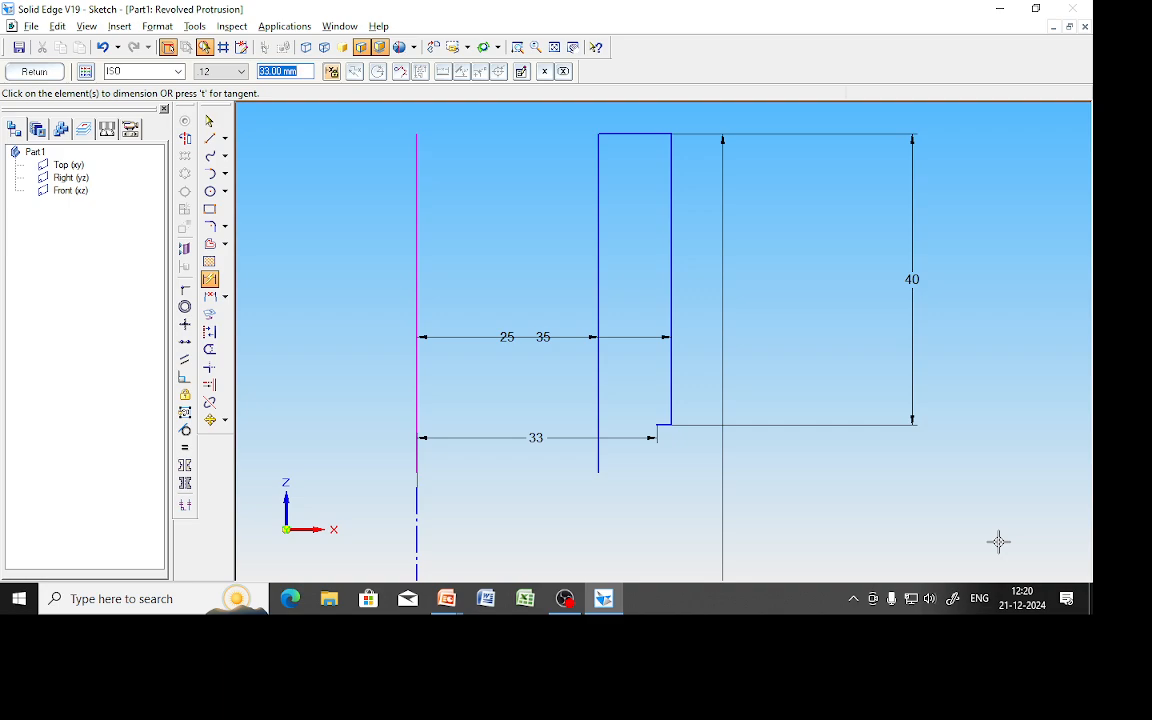
Fit the sketch and delete the 33, 25 and 40 dimensions.
click(553, 47)
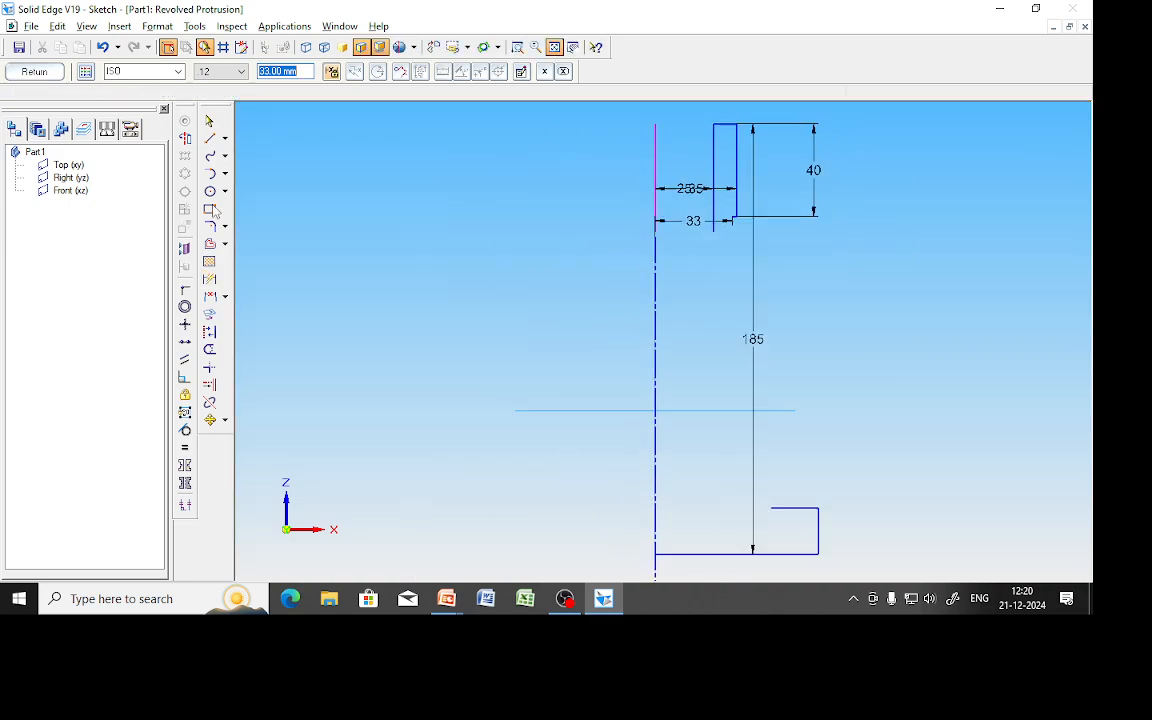
click(209, 120)
click(676, 215)
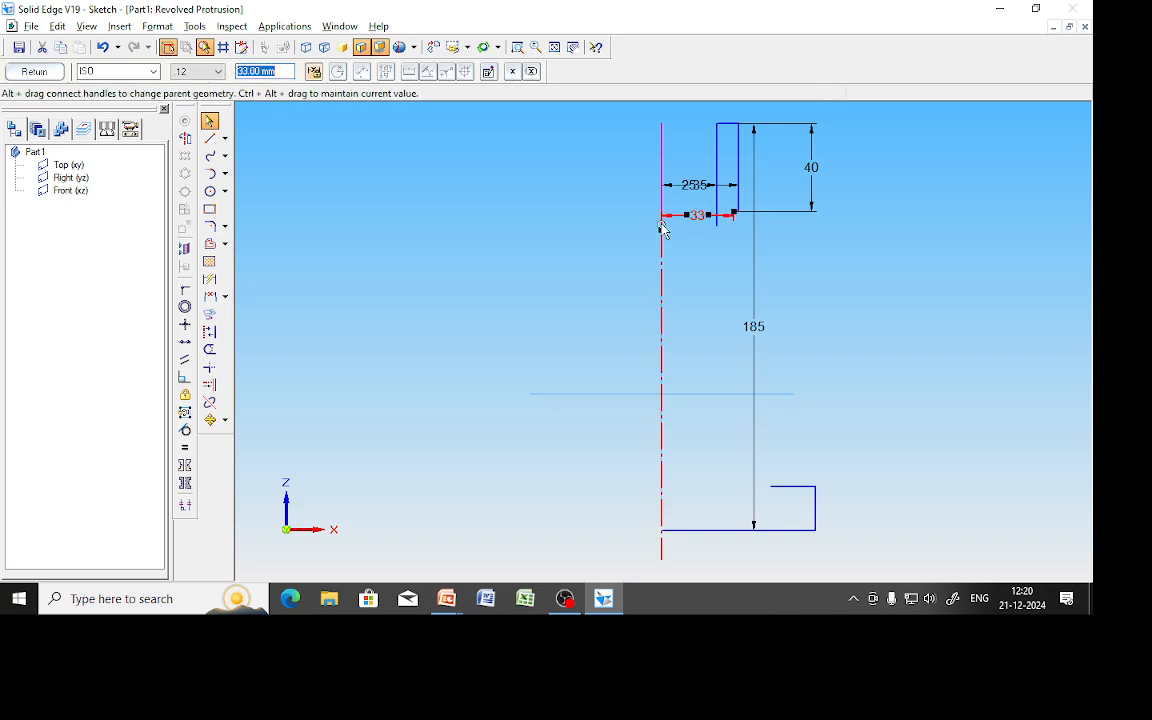
key(Delete)
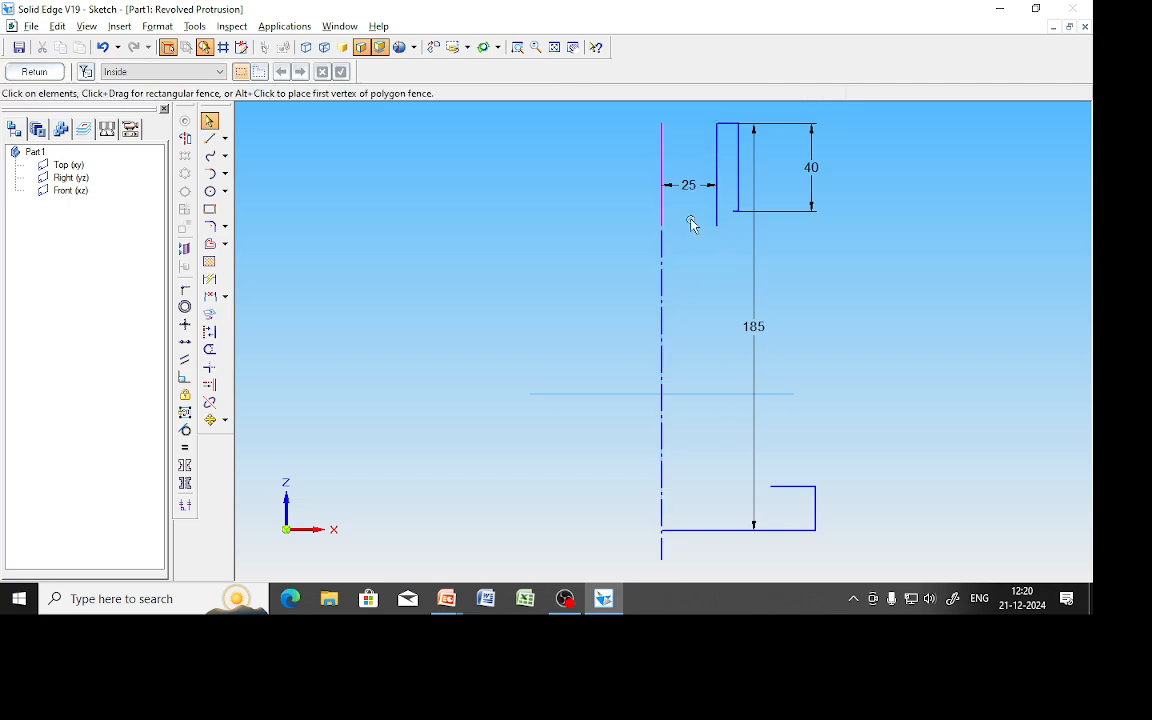
click(689, 185)
key(Delete)
click(812, 168)
key(Delete)
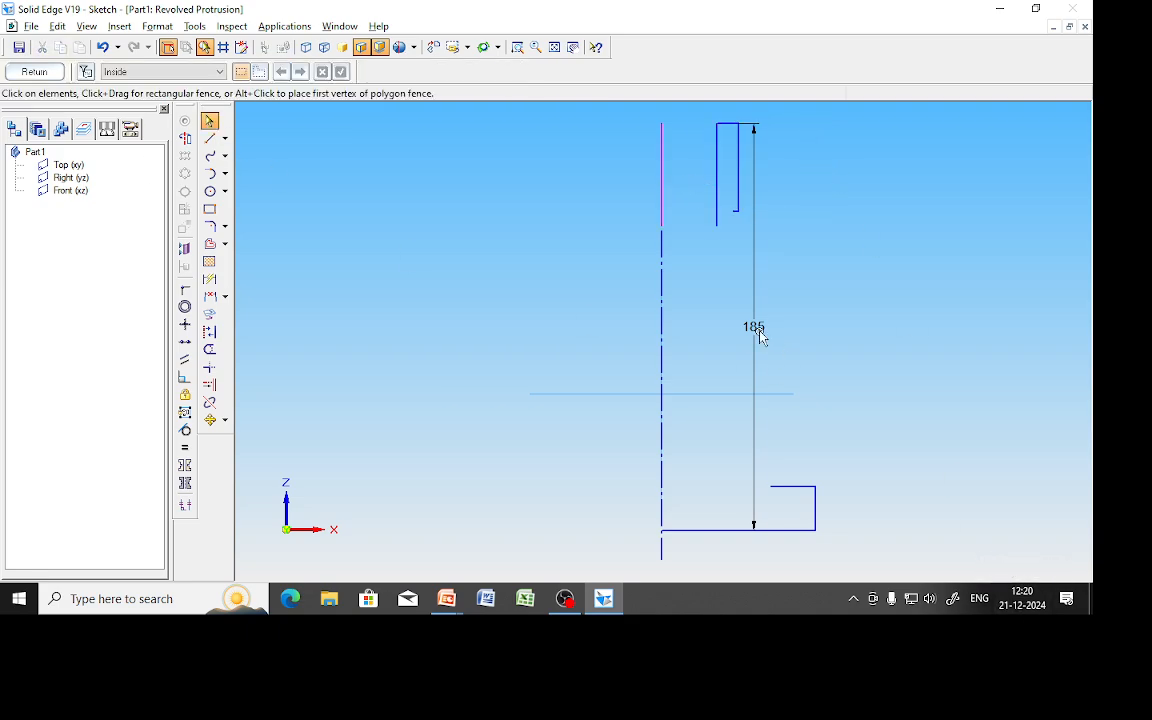
click(213, 140)
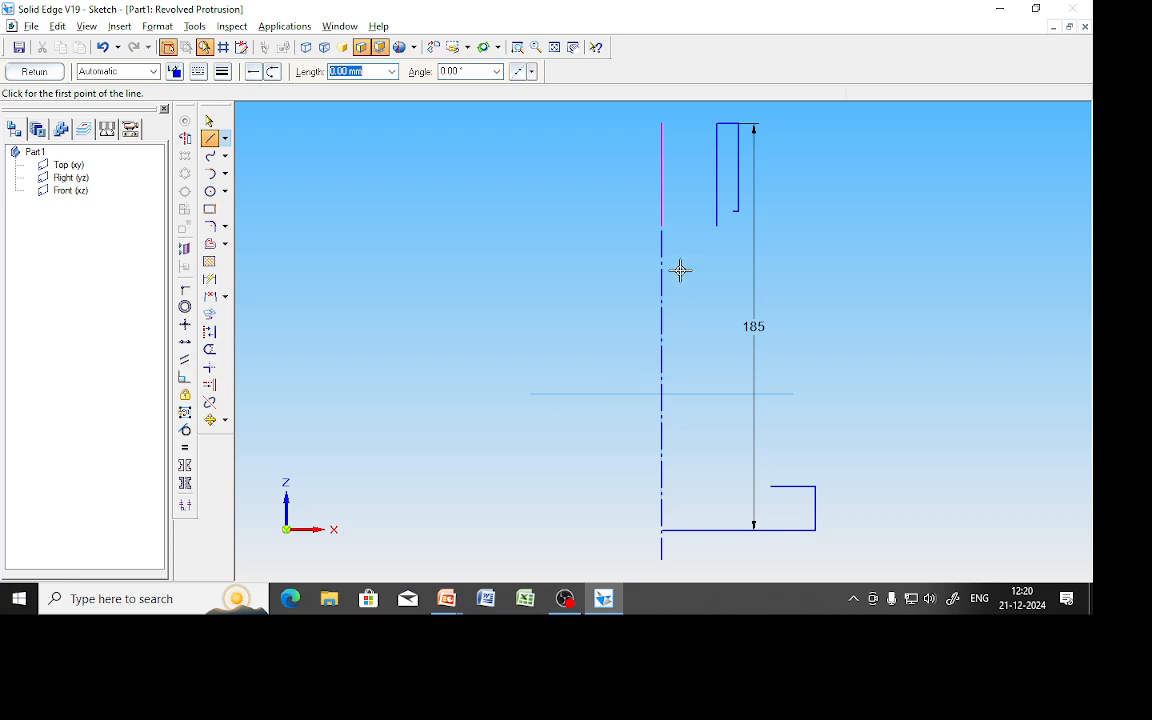
Draw the slanted outer wall from the upper step down to the base step corner.
click(734, 211)
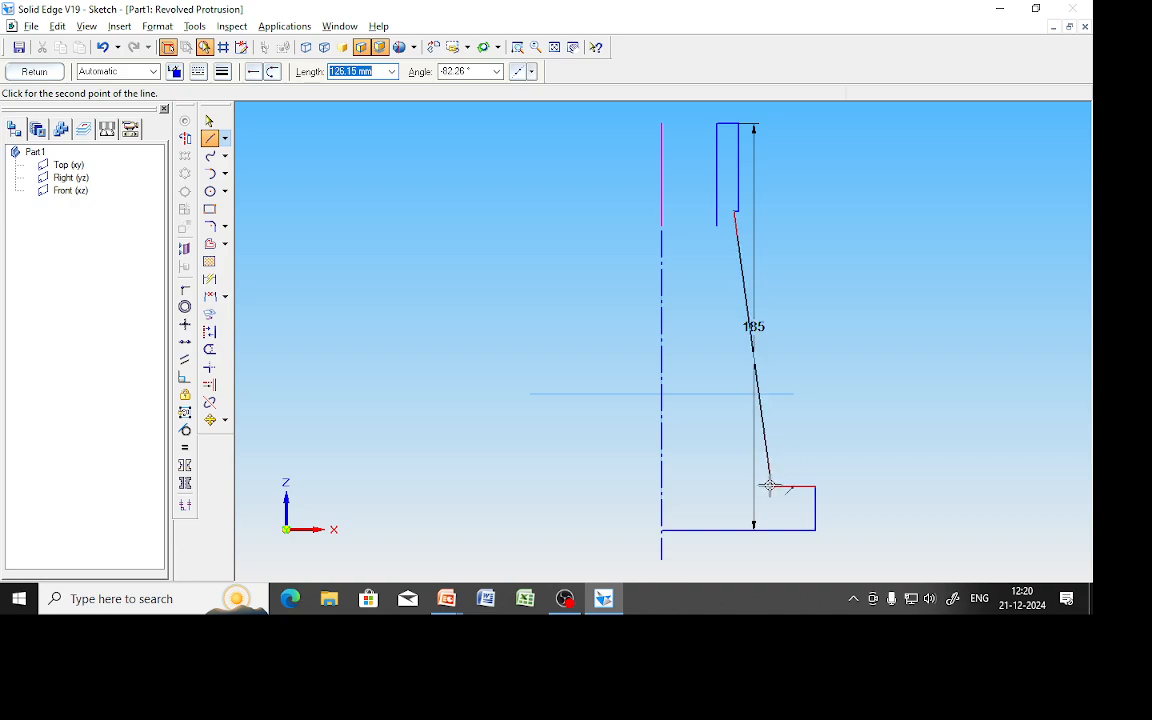
click(769, 485)
right_click(309, 219)
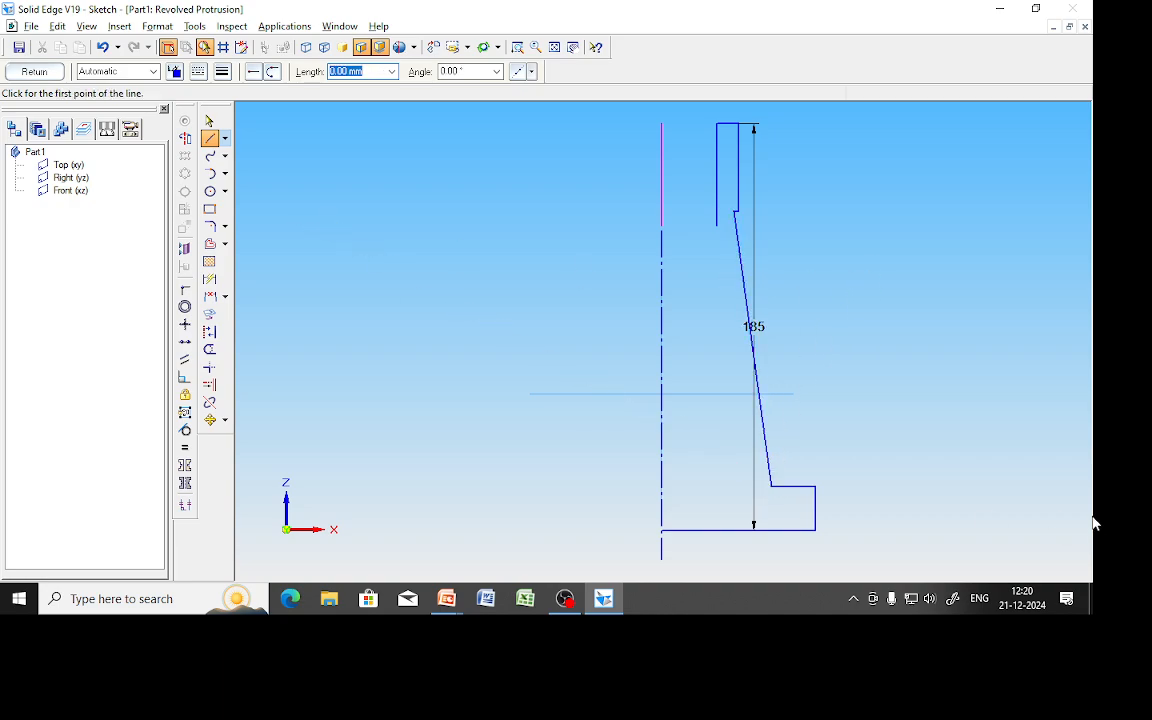
Switch the line colour to magenta and draw a vertical line down from the slanted wall's lower end.
click(174, 74)
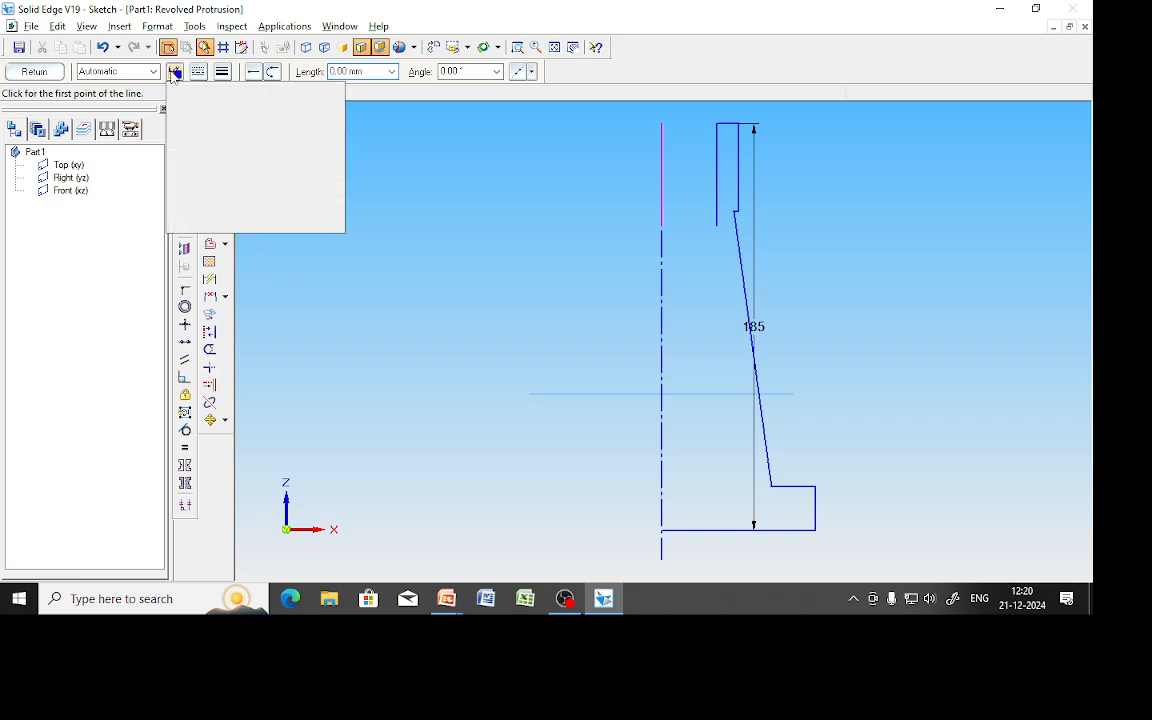
click(193, 121)
click(210, 144)
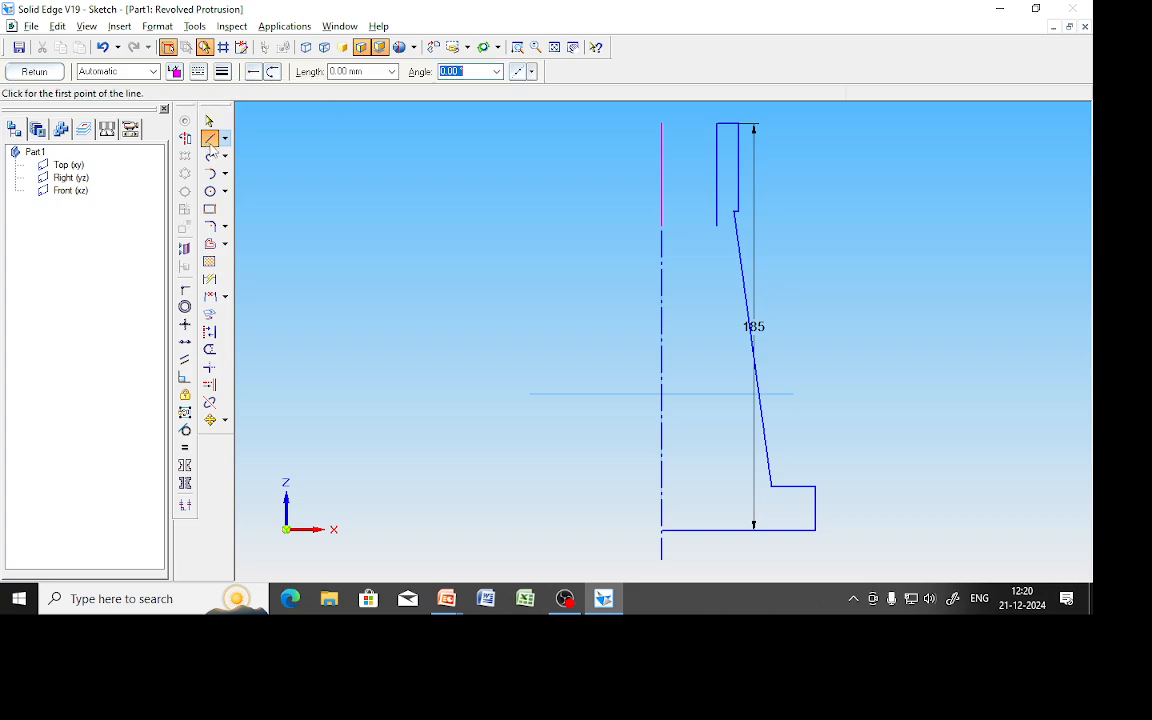
click(769, 488)
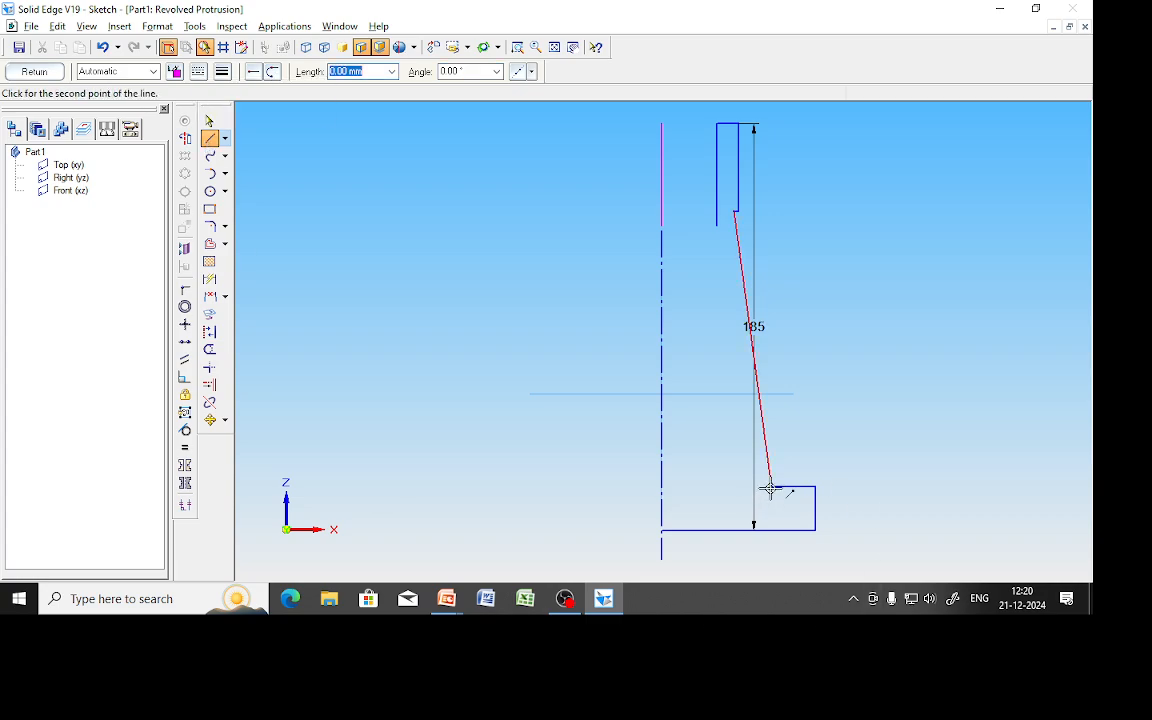
click(771, 544)
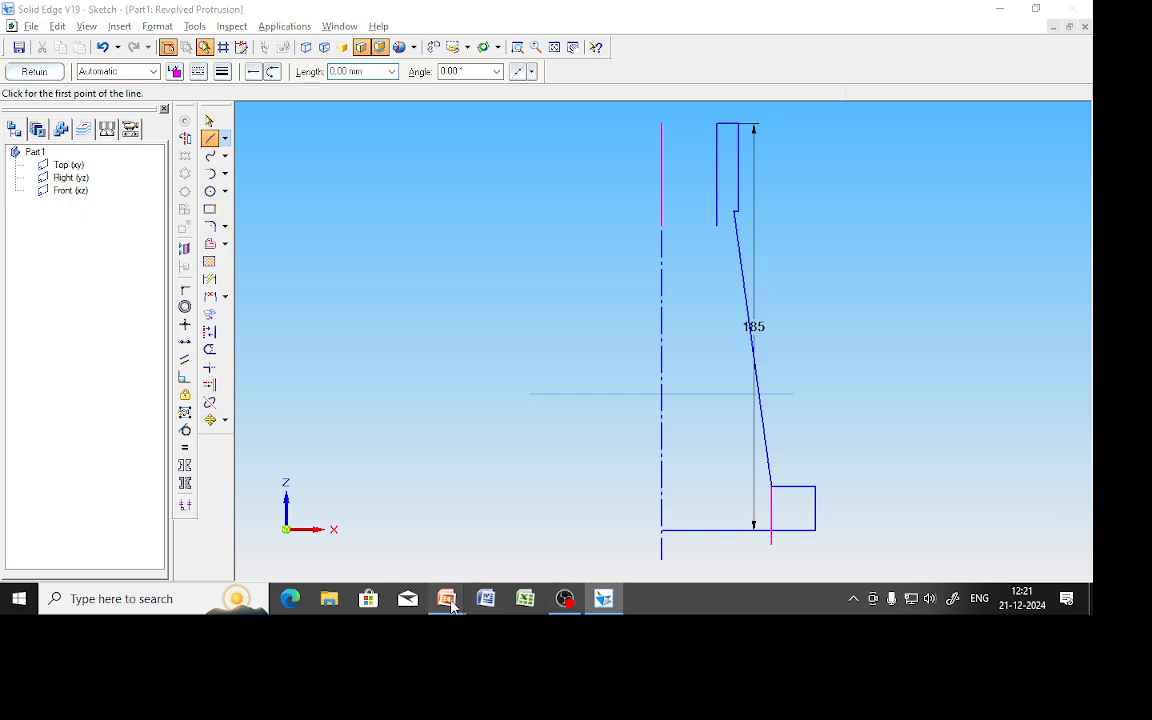
Compare the sketch with the screw jack body drawing in the slideshow, then return to Solid Edge.
mouse_move(452, 605)
click(532, 525)
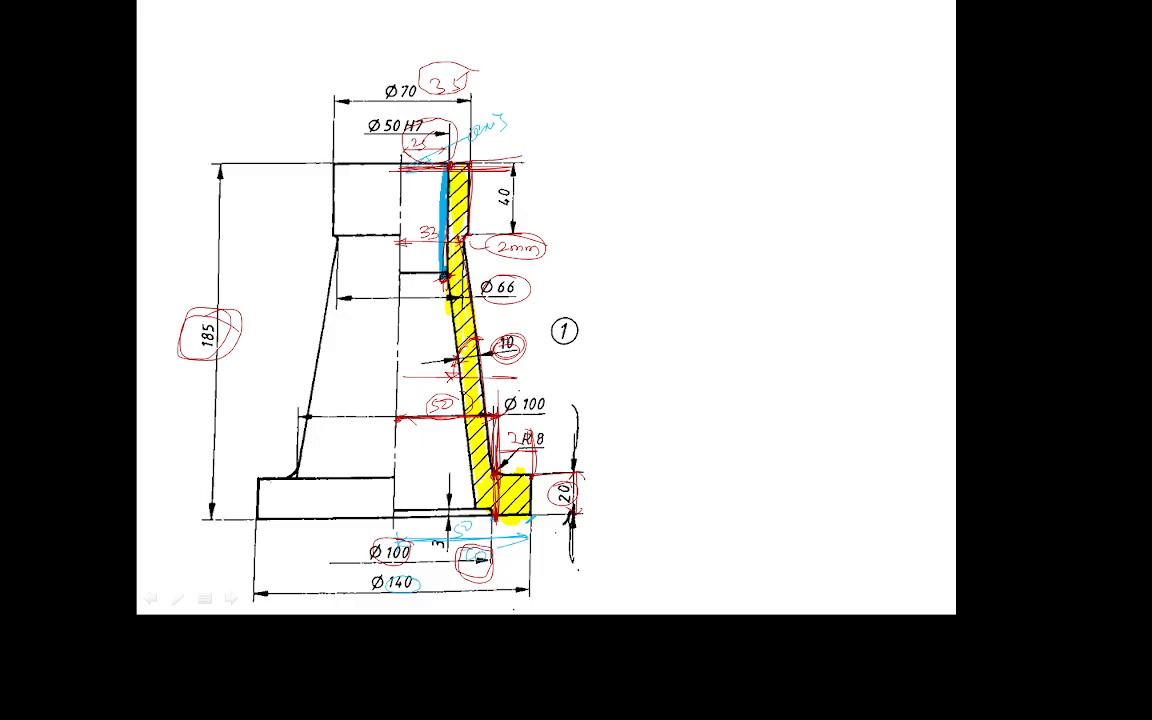
key(alt+Tab)
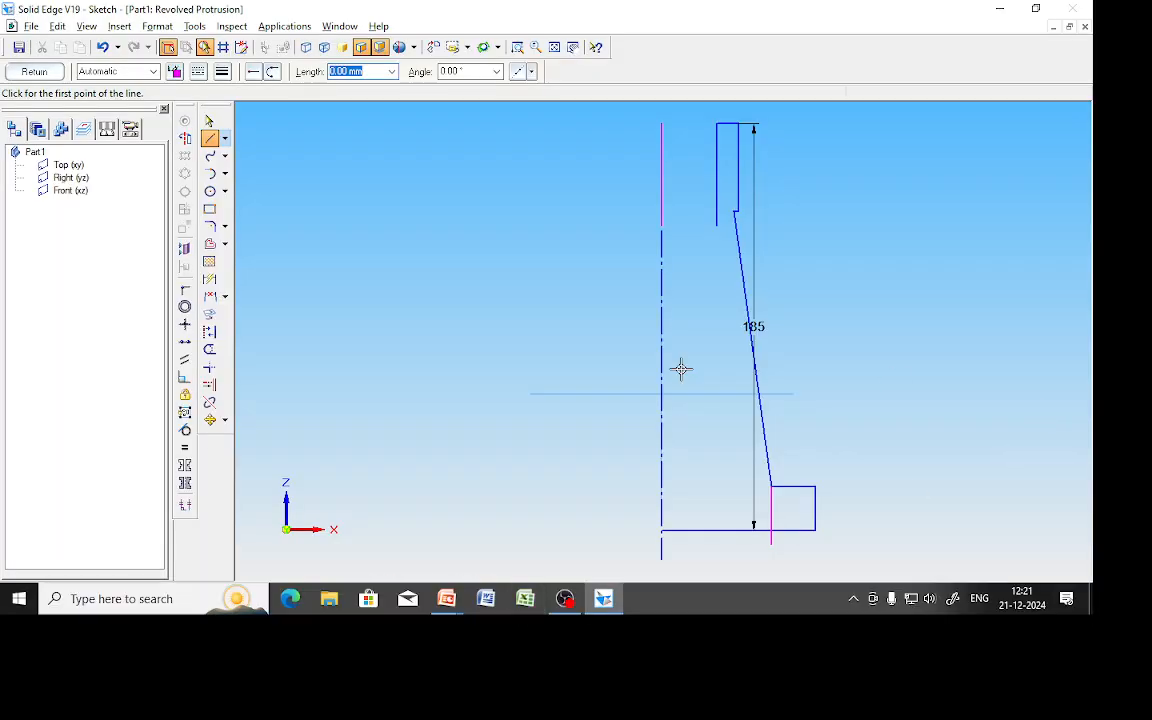
key(alt+Tab)
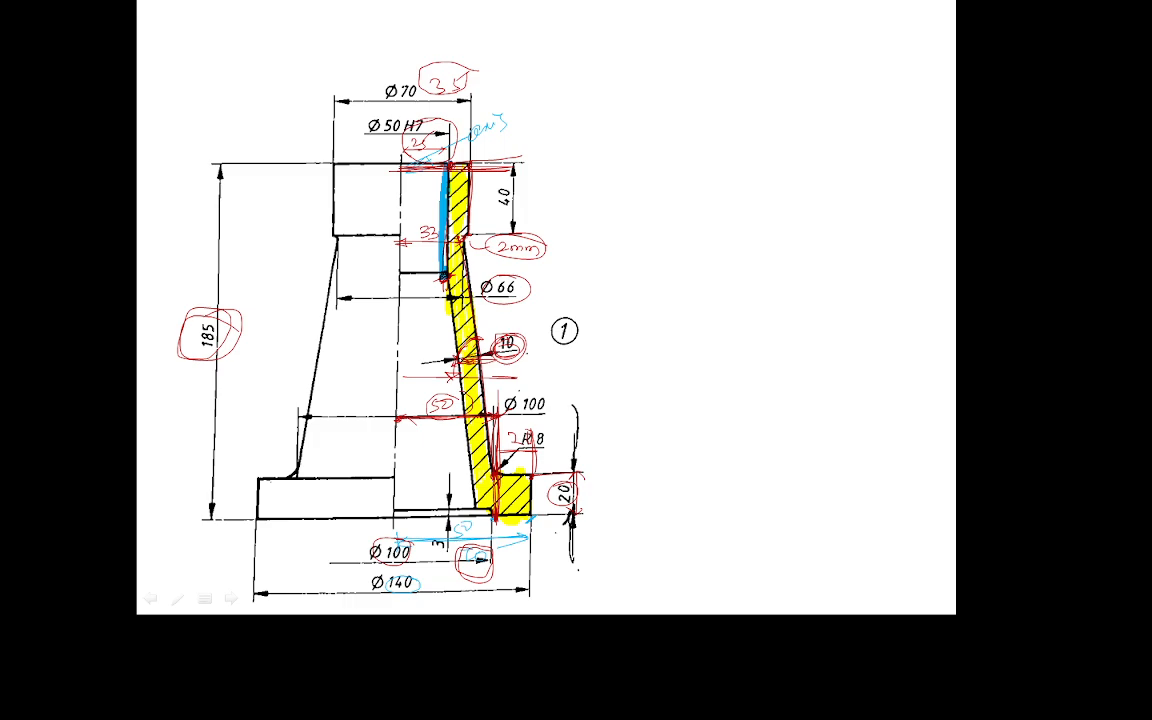
key(alt+Tab)
Offset the slanted wall 10 mm inward as a single line.
click(209, 244)
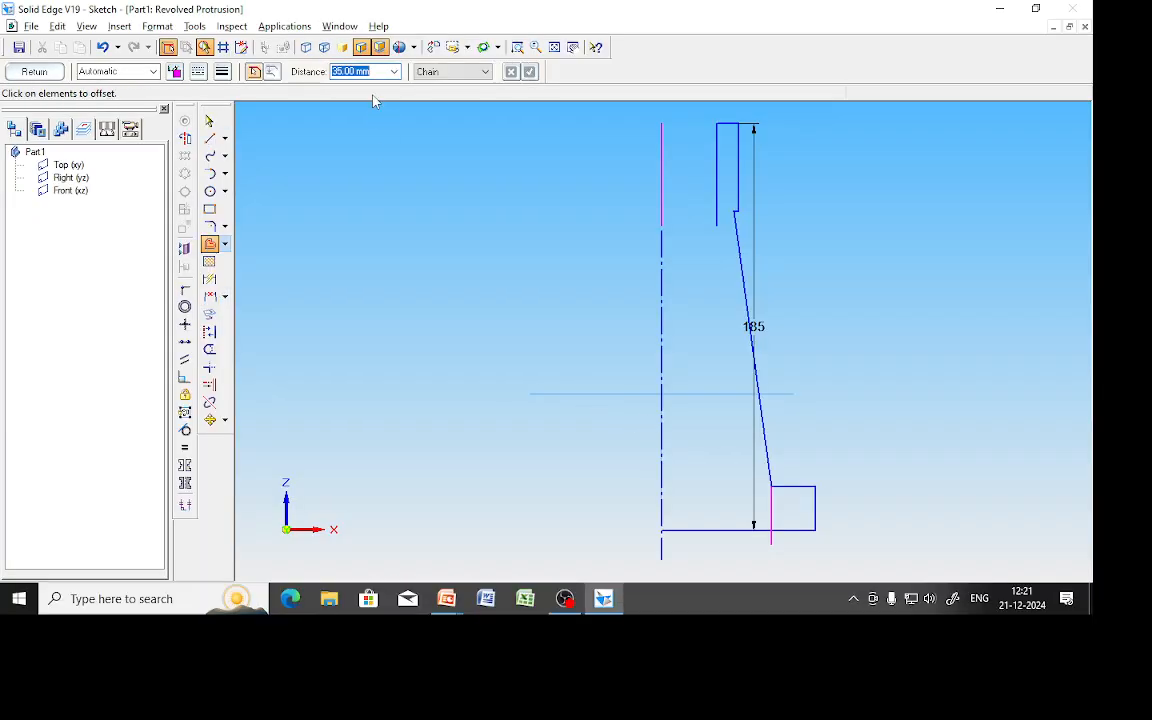
text(10)
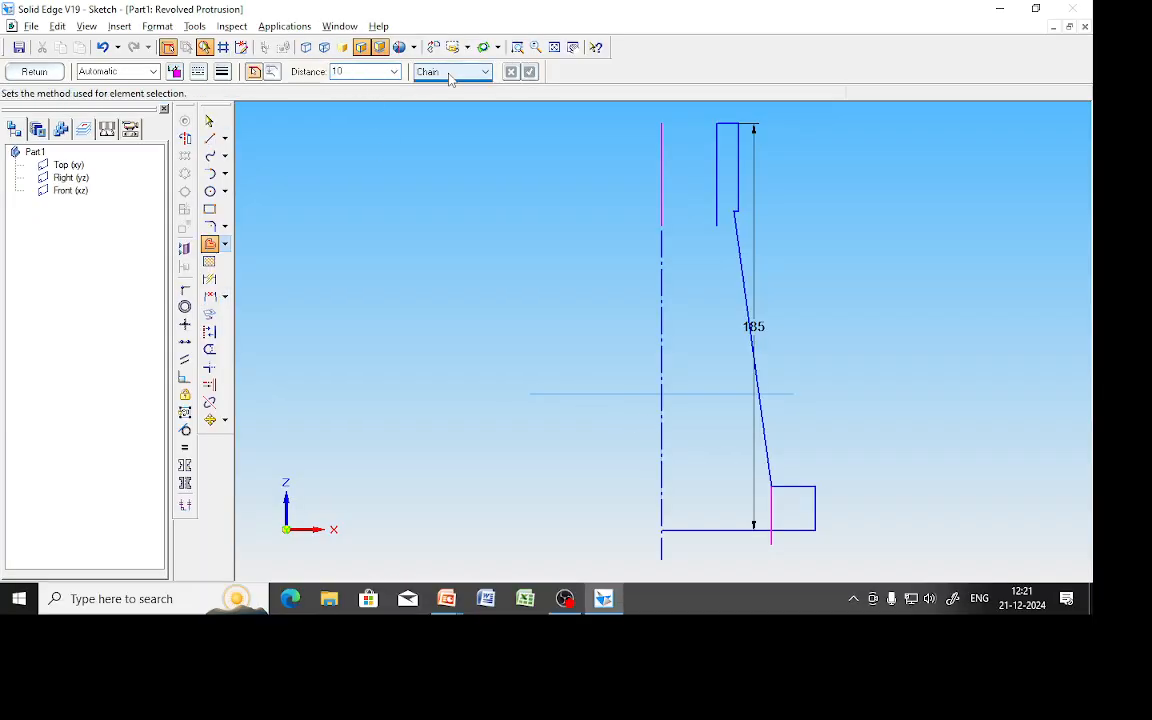
click(452, 72)
click(430, 86)
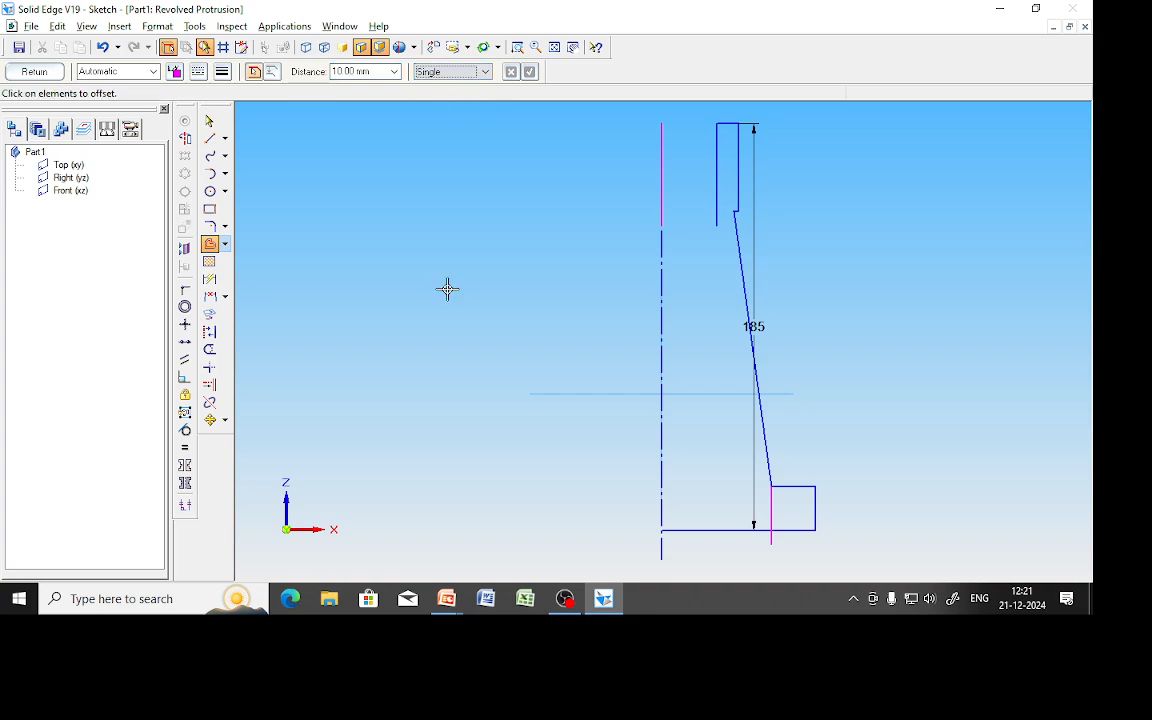
click(758, 382)
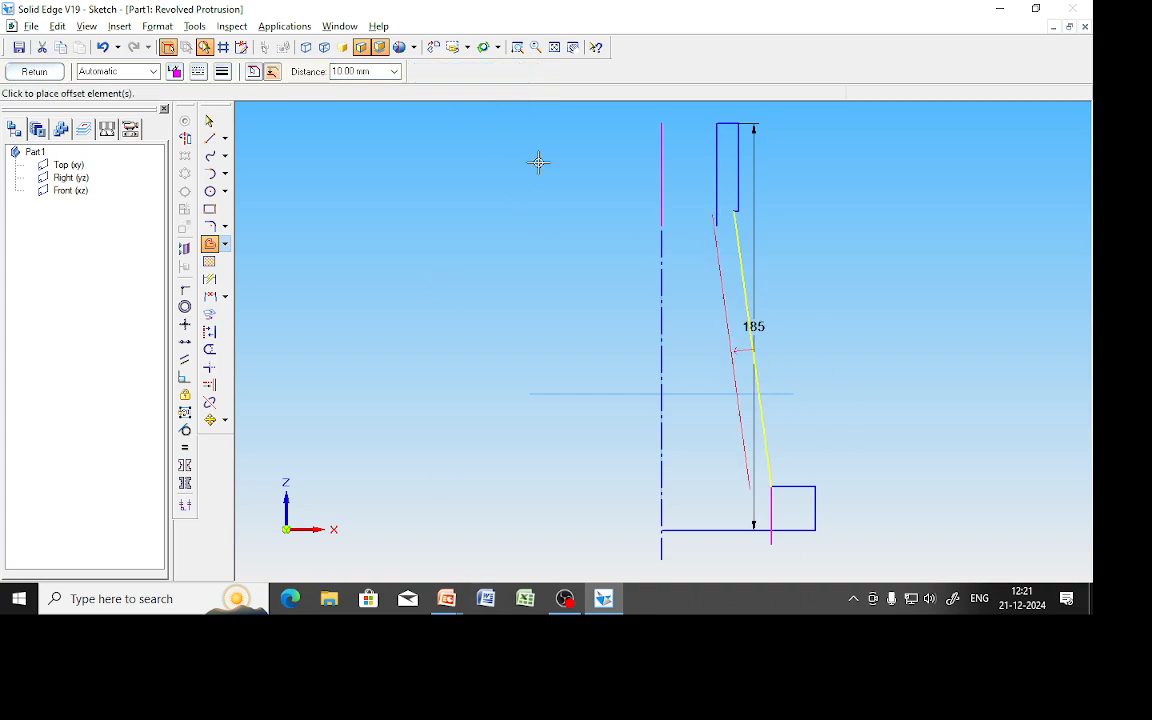
click(510, 285)
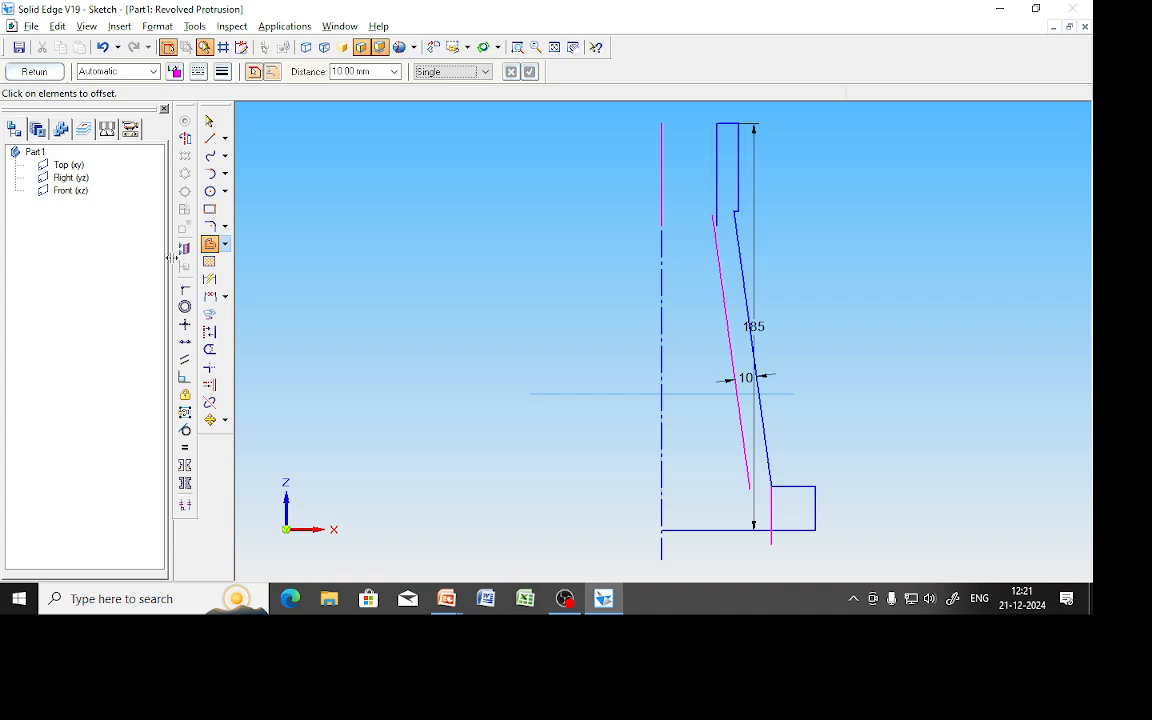
Trim the offset line's excess above the inner vertical at the upper step.
click(209, 384)
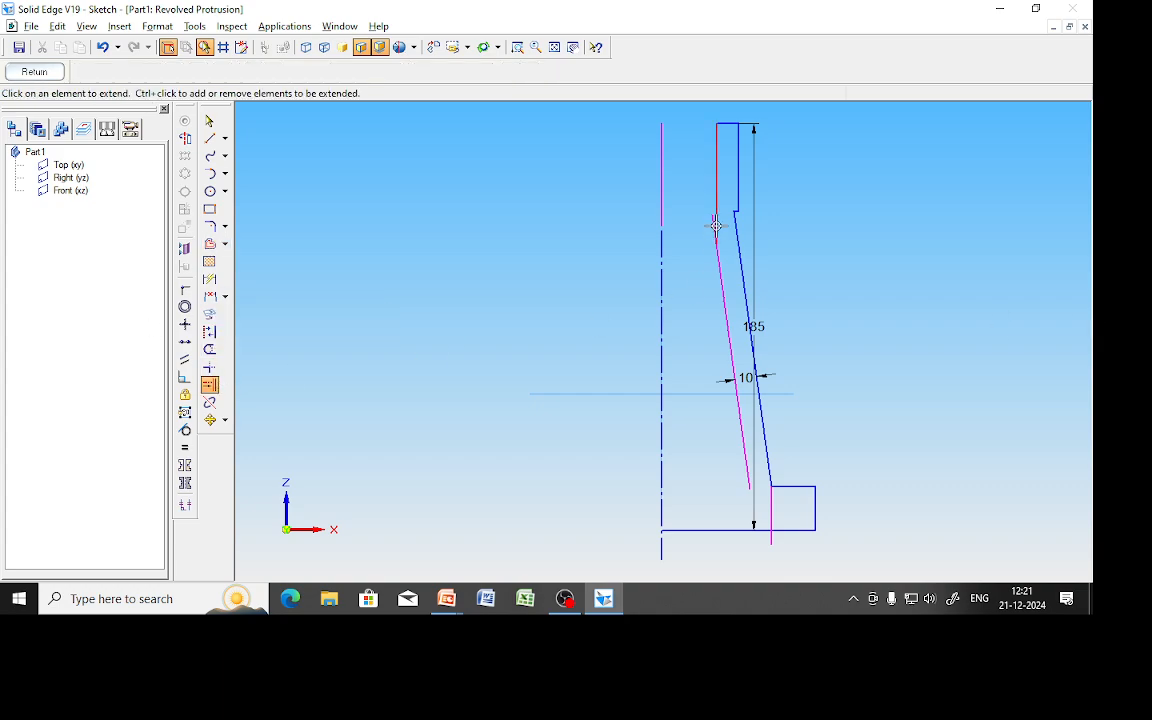
click(517, 47)
drag(694, 202, 790, 280)
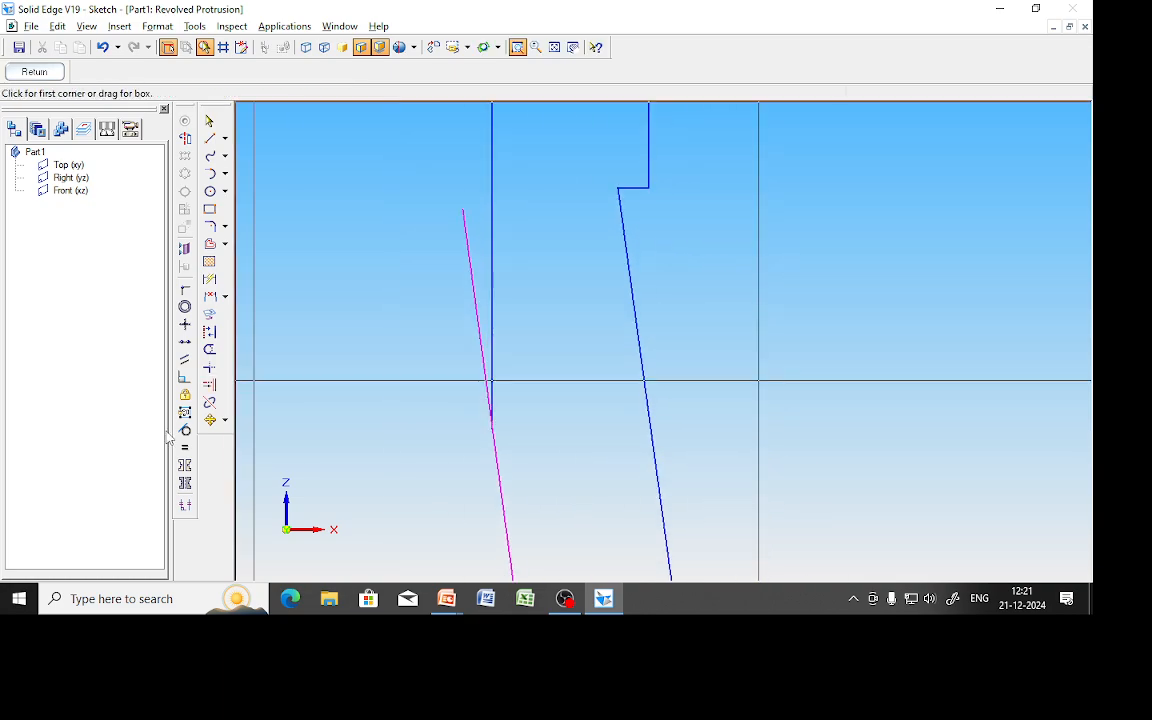
click(209, 349)
click(470, 265)
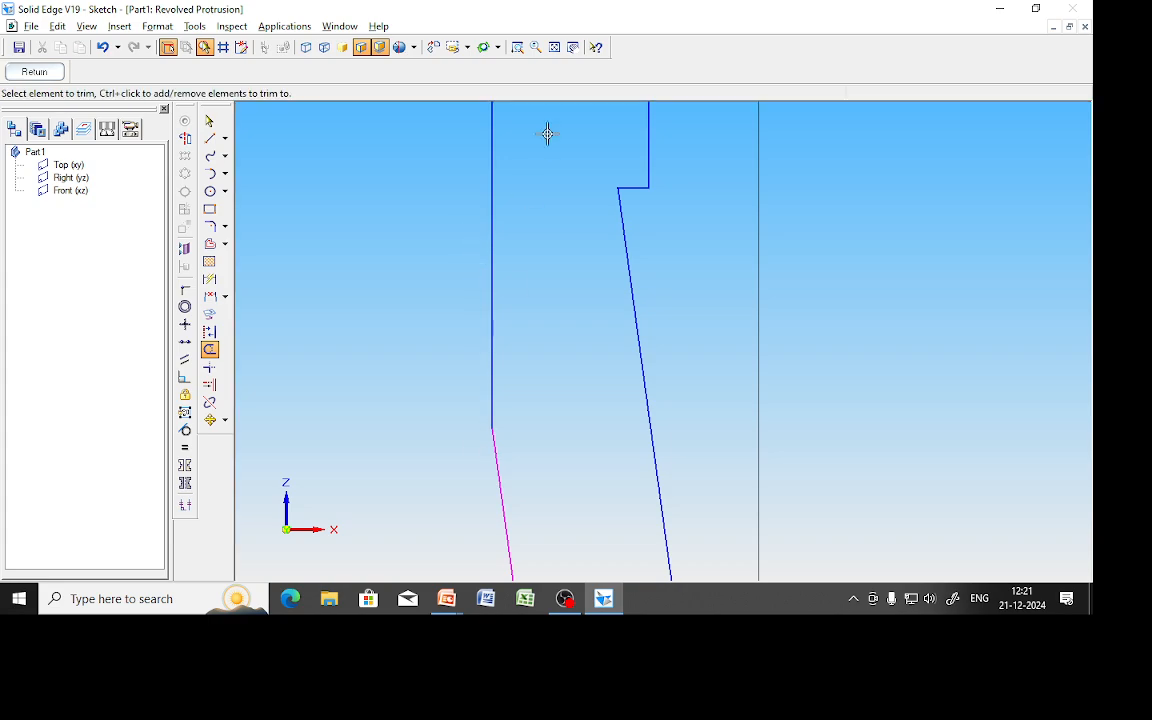
click(554, 47)
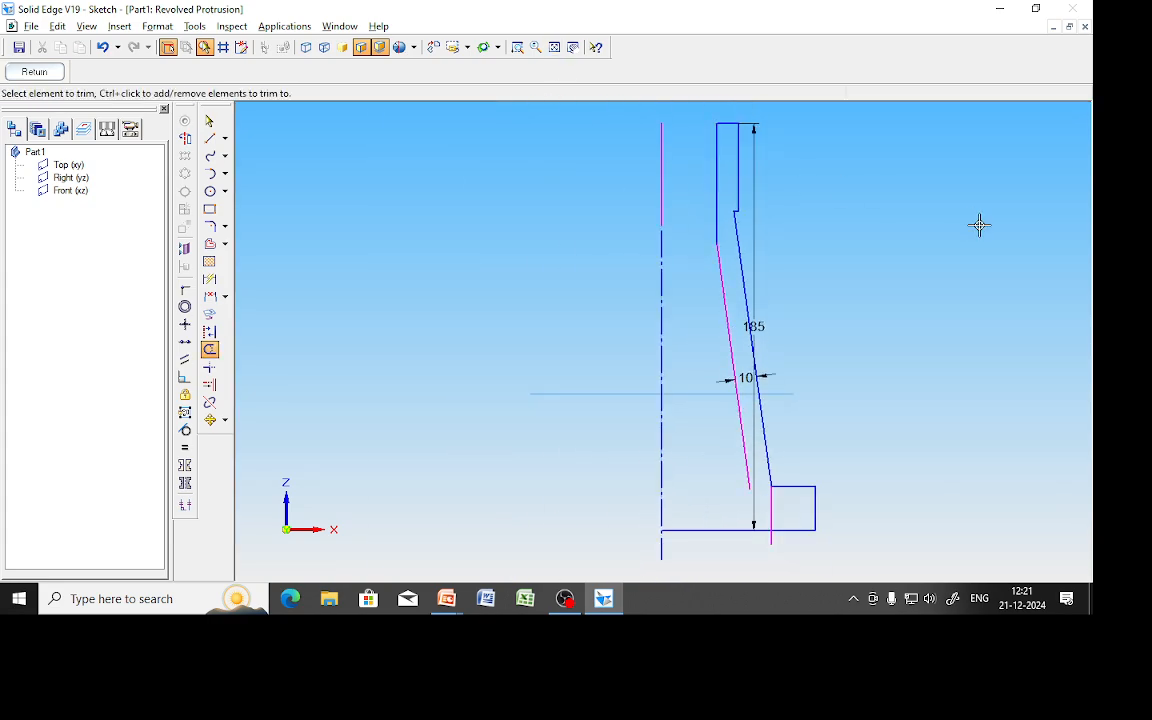
scroll(669, 489, up, 2)
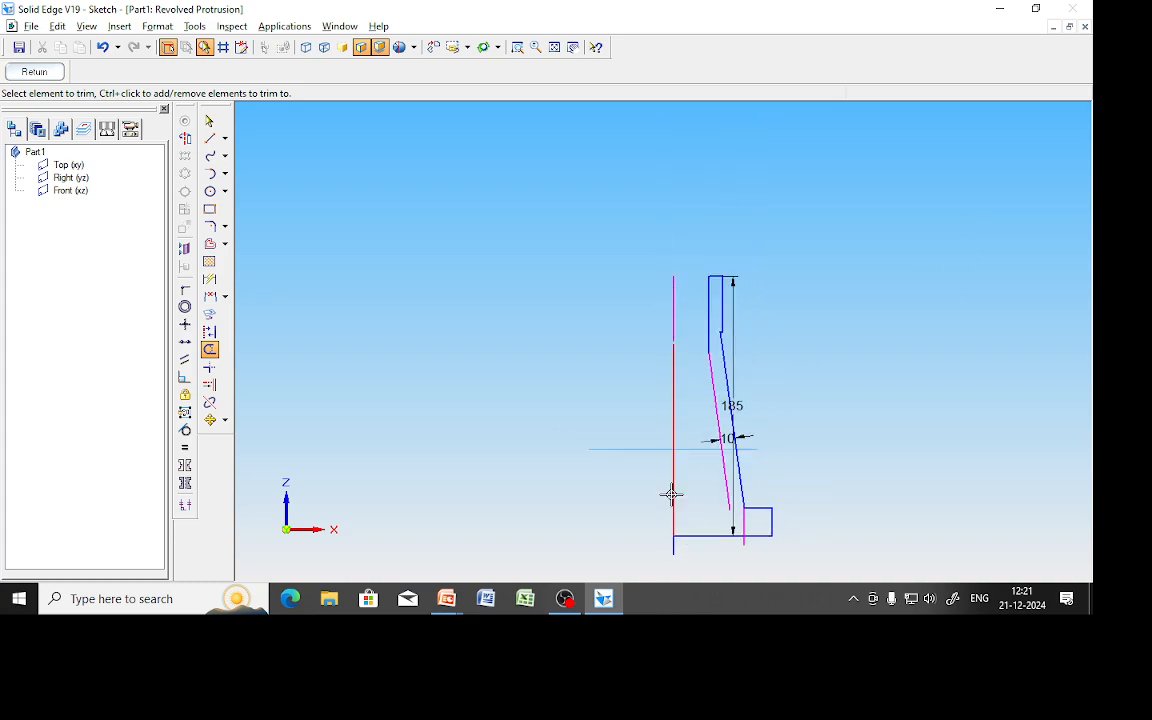
click(553, 48)
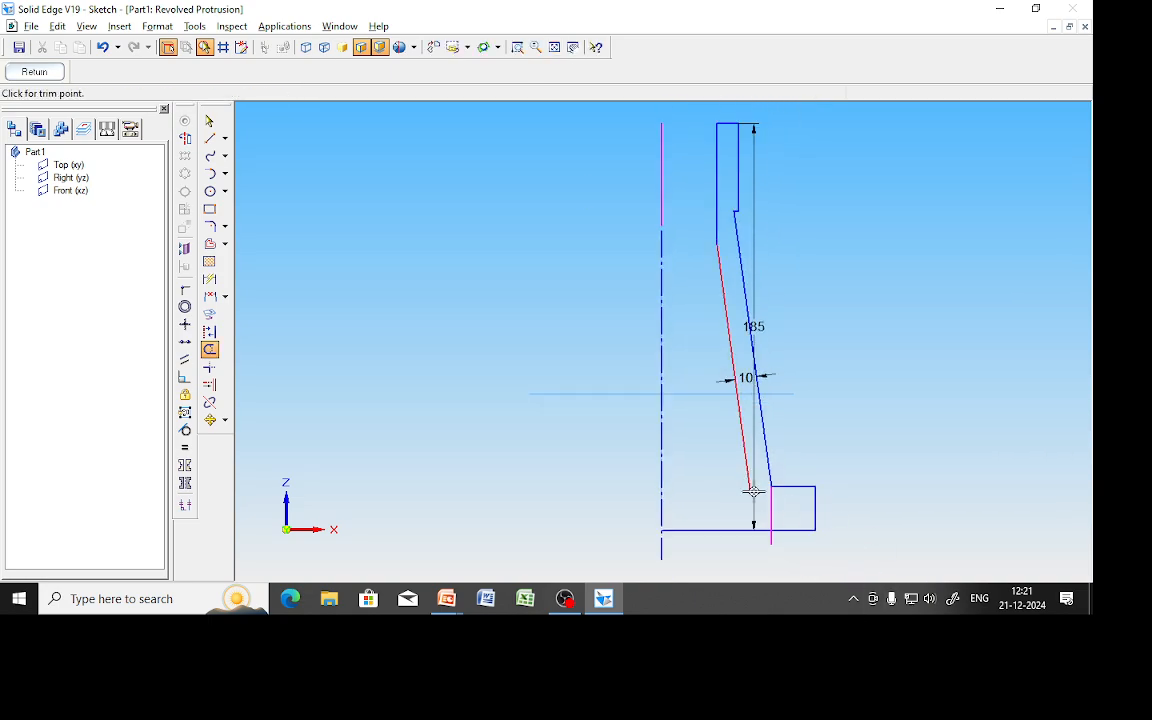
click(752, 520)
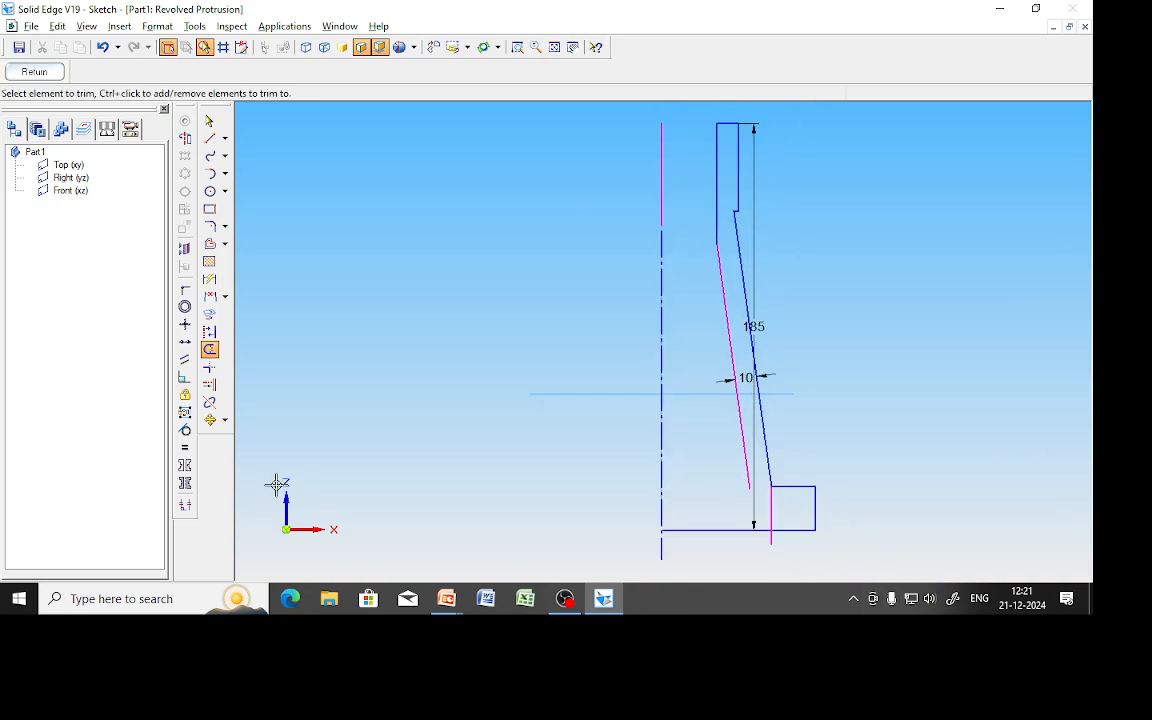
Extend the offset line down to the base edge, then bring up the drawing slideshow.
click(209, 384)
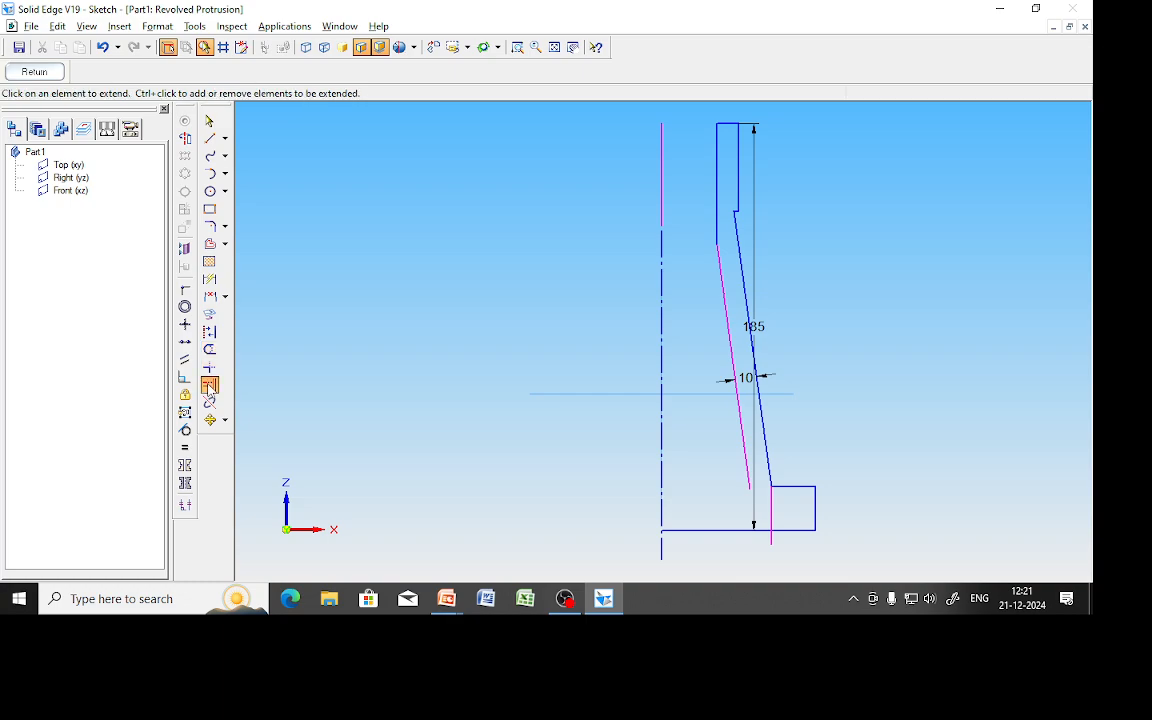
click(746, 472)
scroll(853, 553, down, 2)
scroll(853, 553, up, 7)
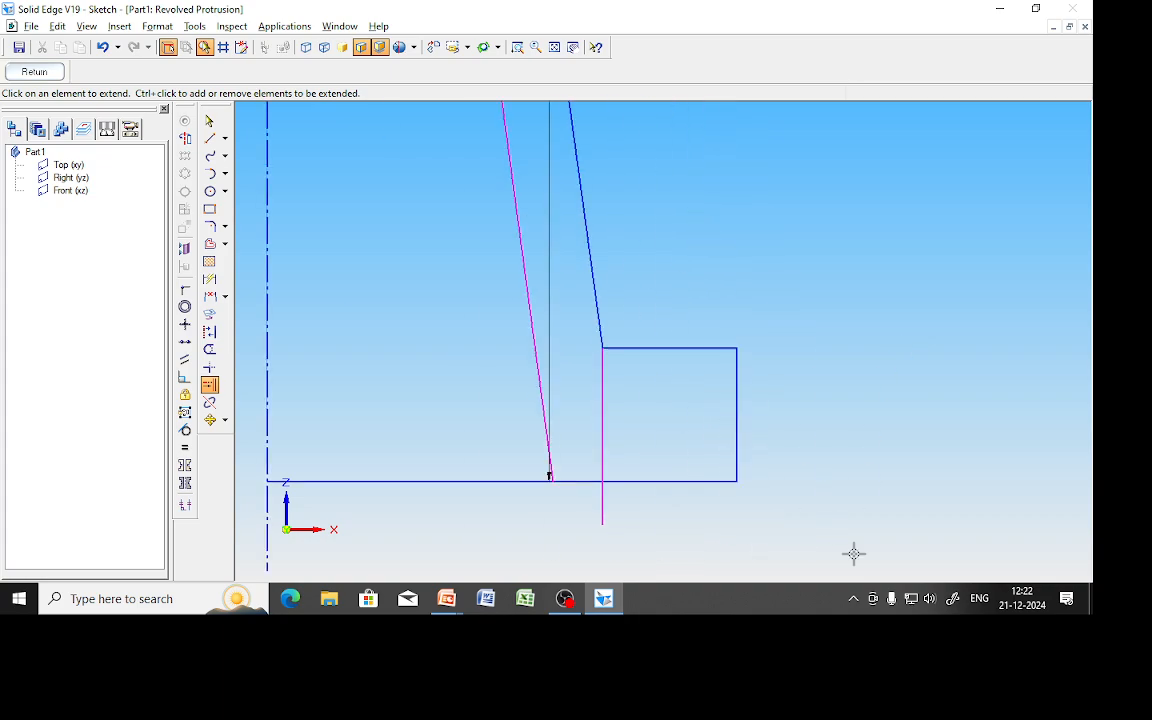
mouse_move(446, 598)
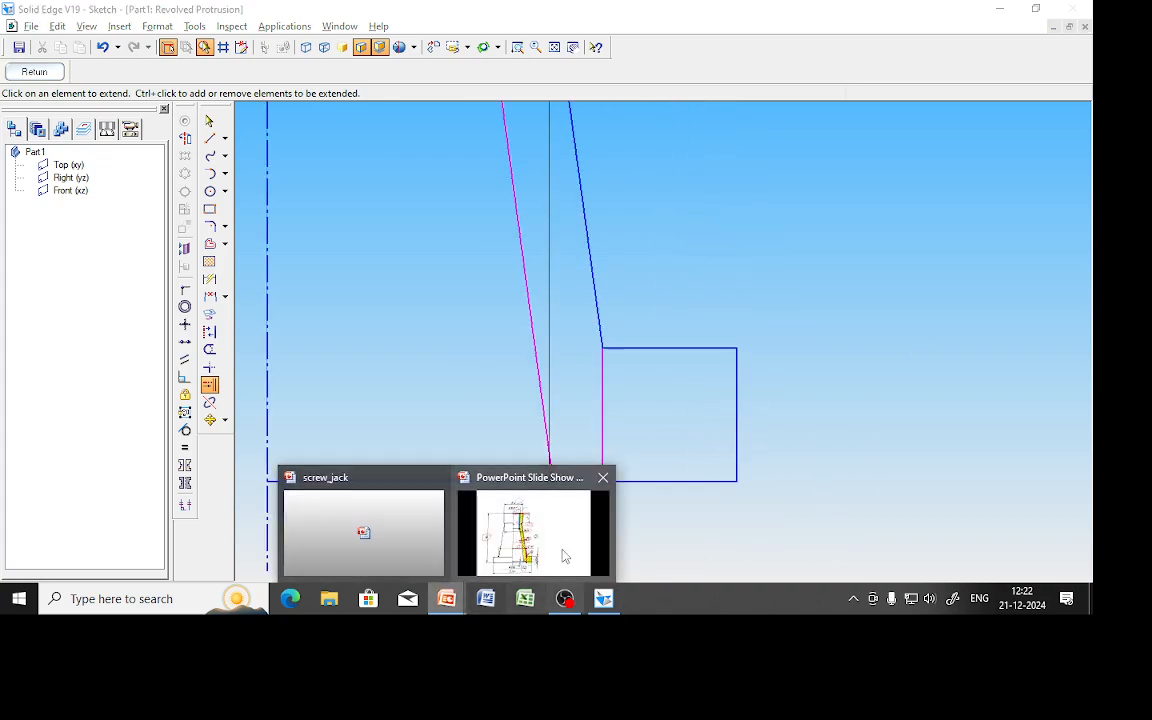
click(564, 556)
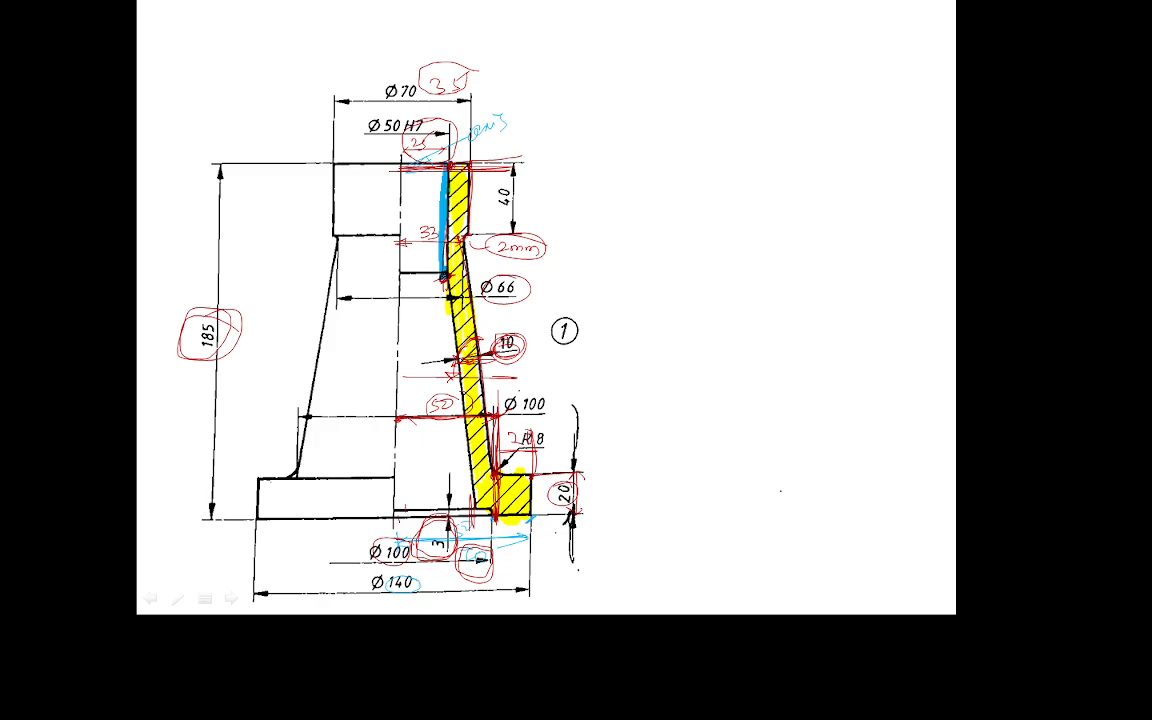
Leave the drawing slideshow and return to the Solid Edge sketch.
key(alt+Tab)
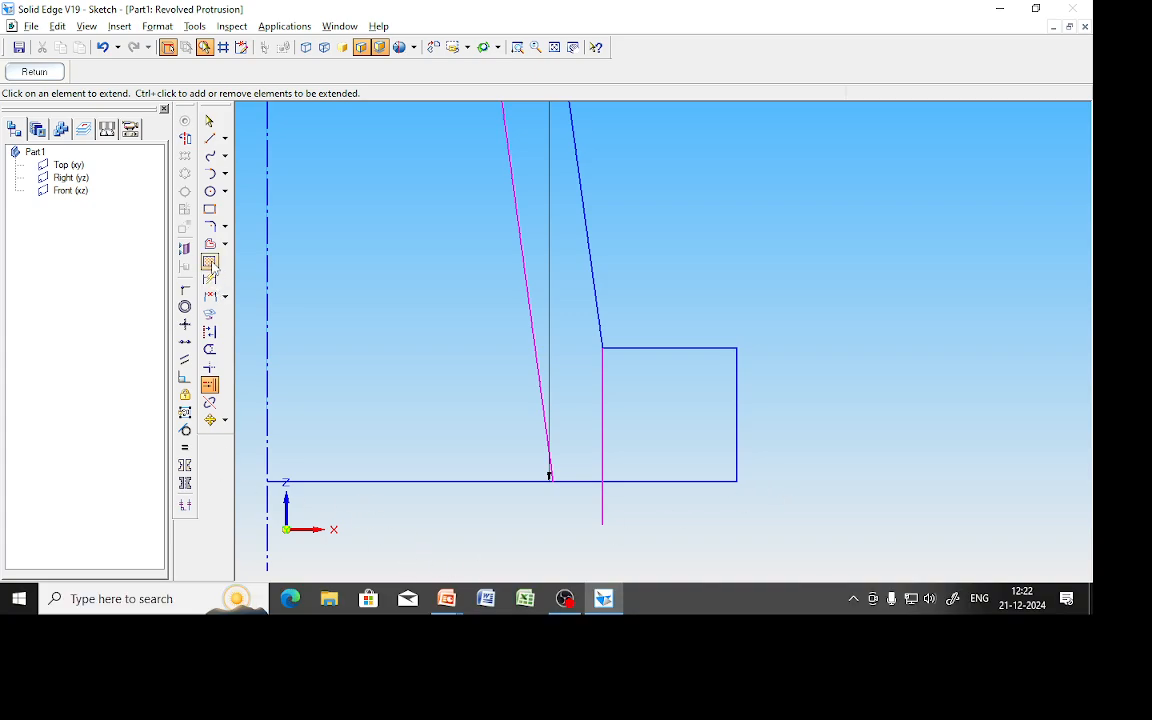
Offset the bottom edge 3 mm upward as a single line.
click(209, 243)
text(3)
key(Return)
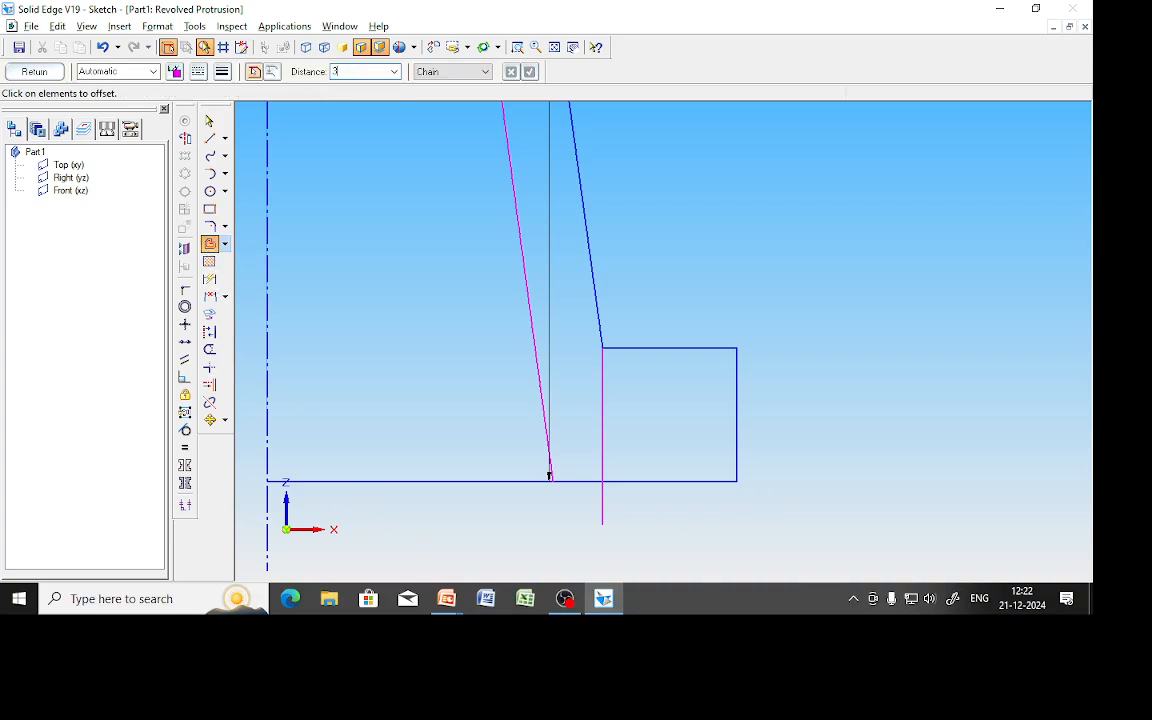
click(450, 72)
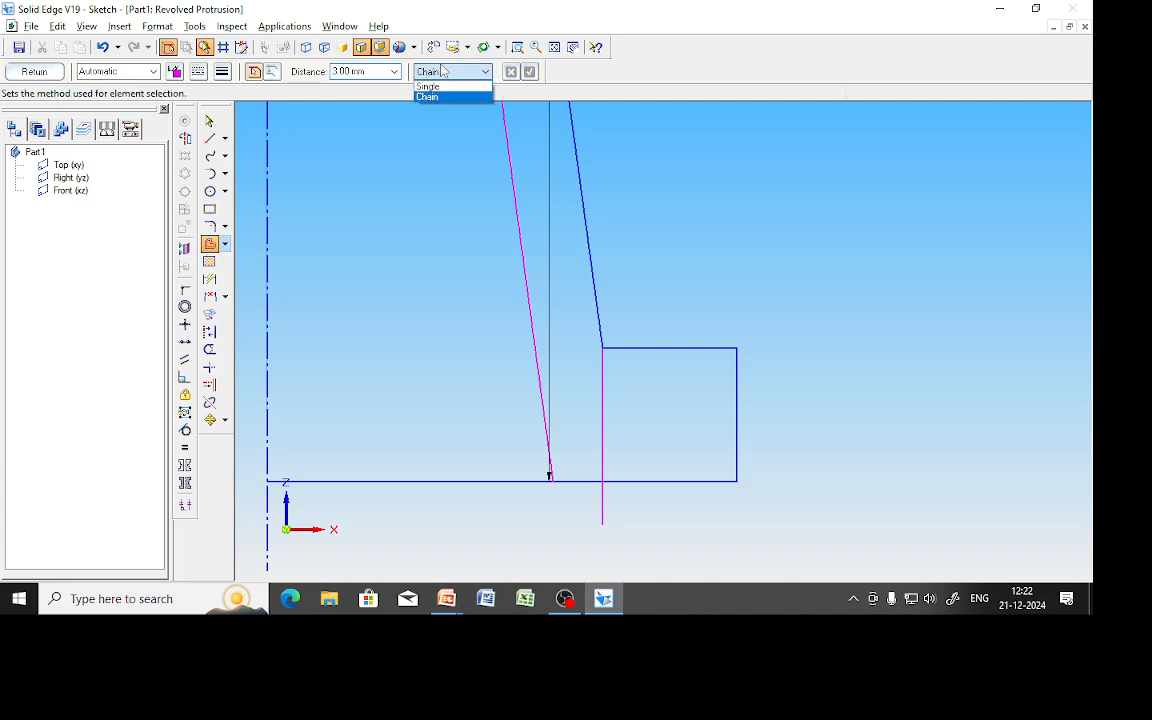
click(425, 96)
click(629, 481)
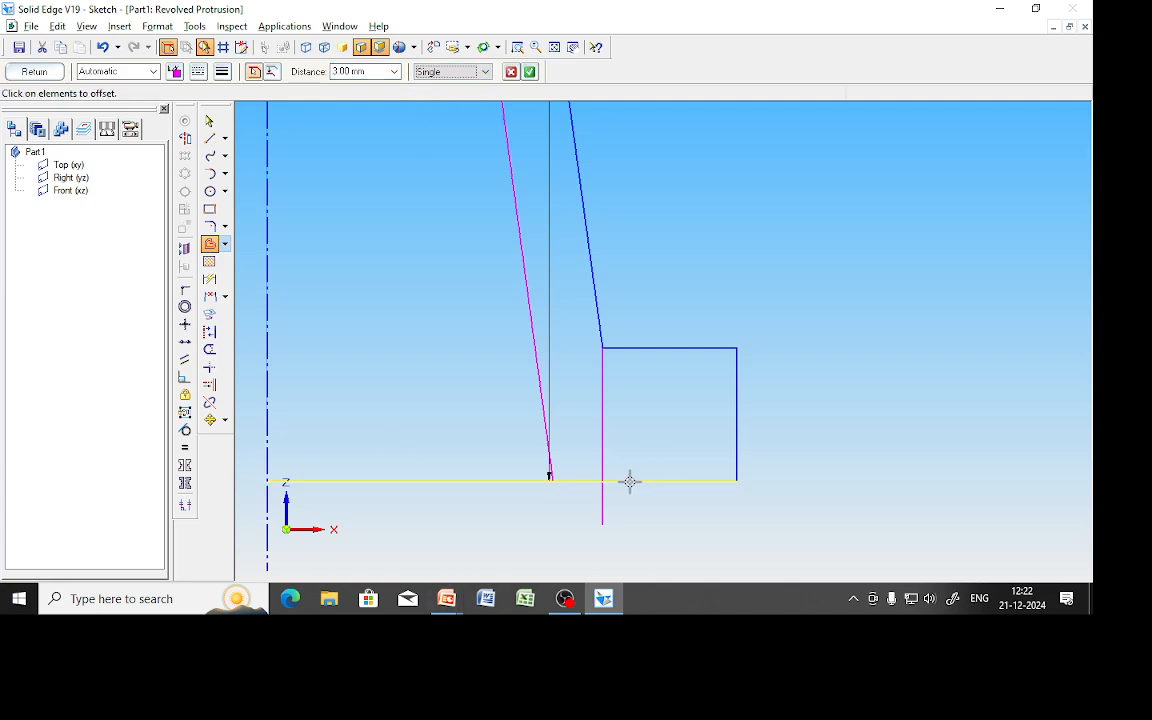
click(529, 73)
click(540, 392)
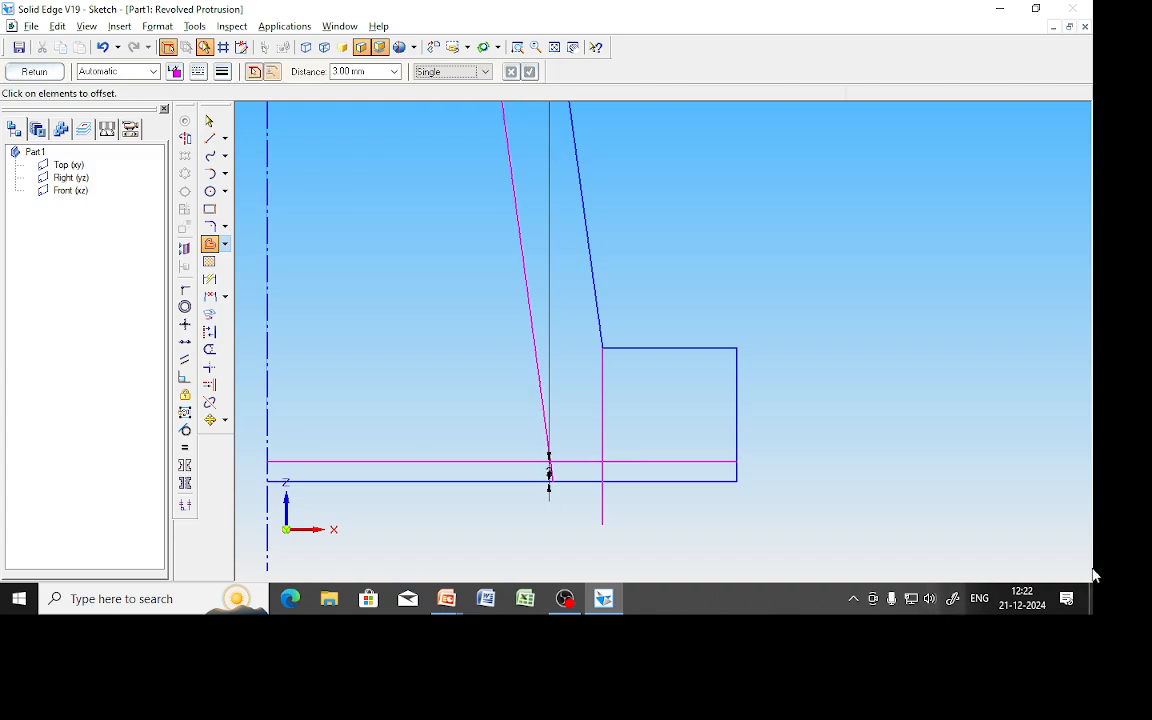
Trim the leftover bottom and box-edge lines, then select the extra upper axis segment.
click(210, 350)
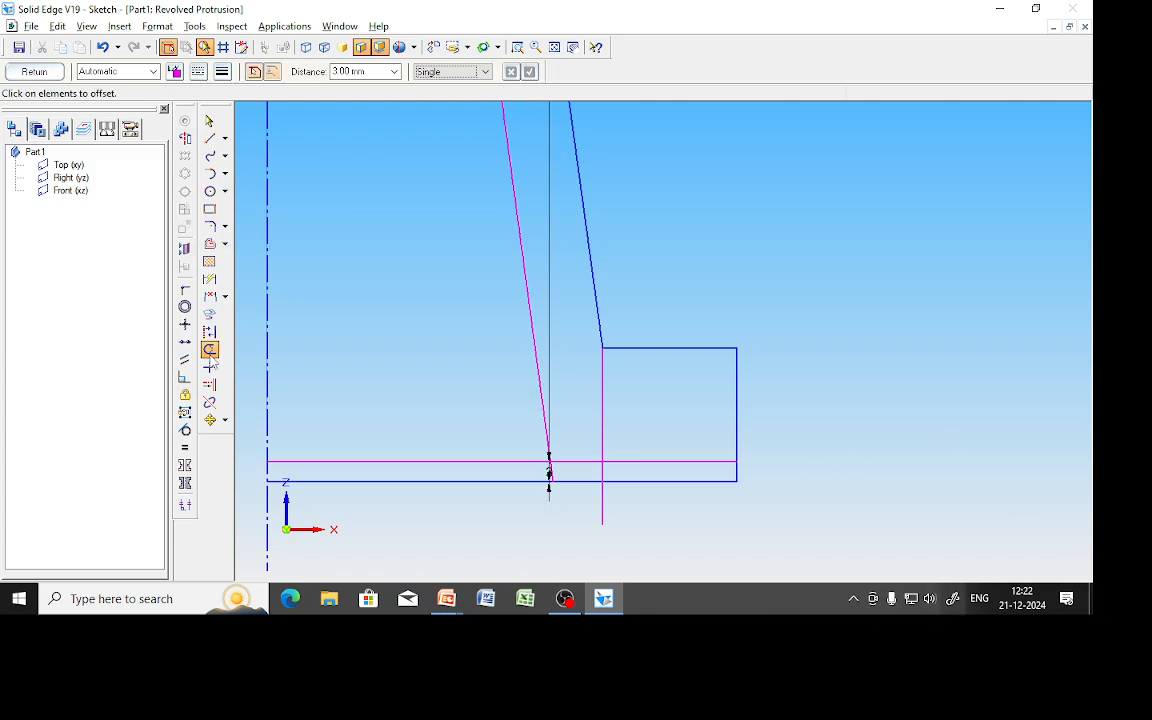
click(410, 481)
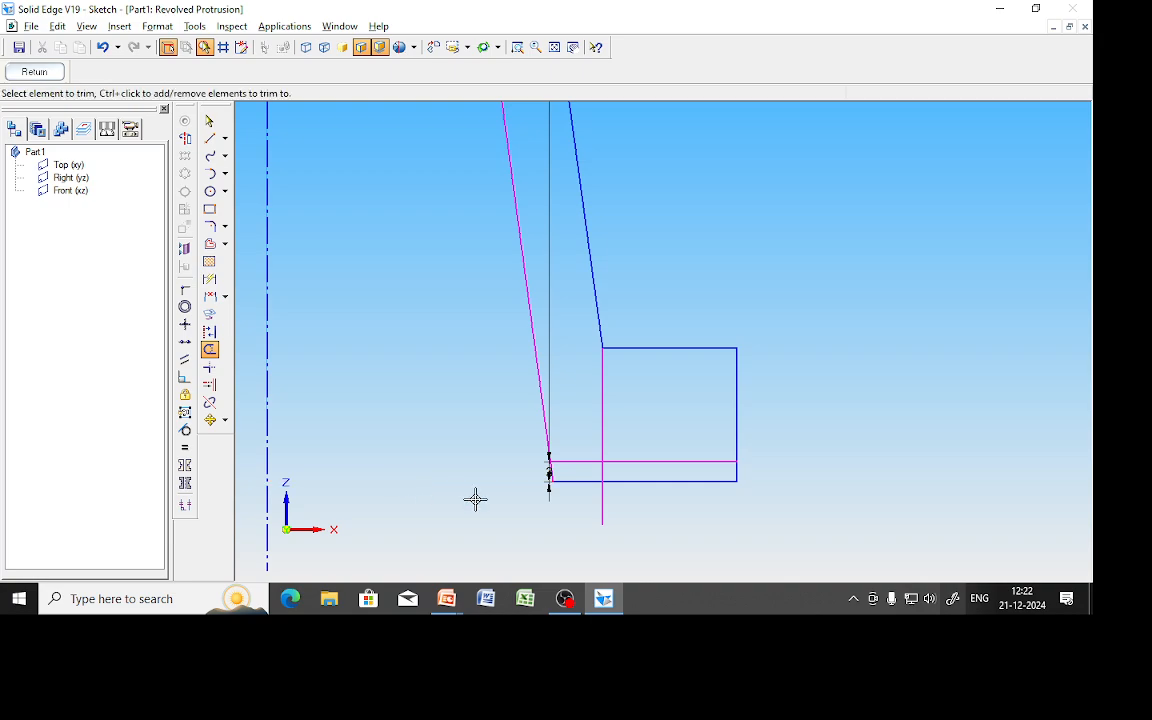
click(551, 485)
click(600, 506)
click(602, 393)
click(632, 461)
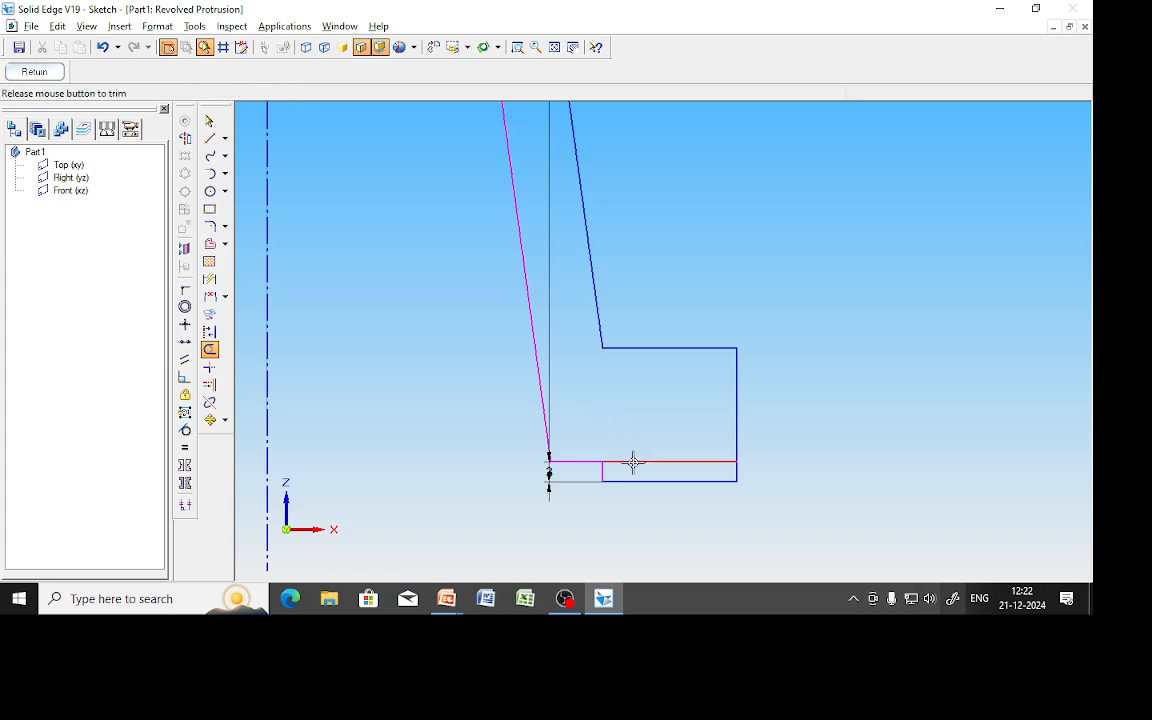
click(554, 47)
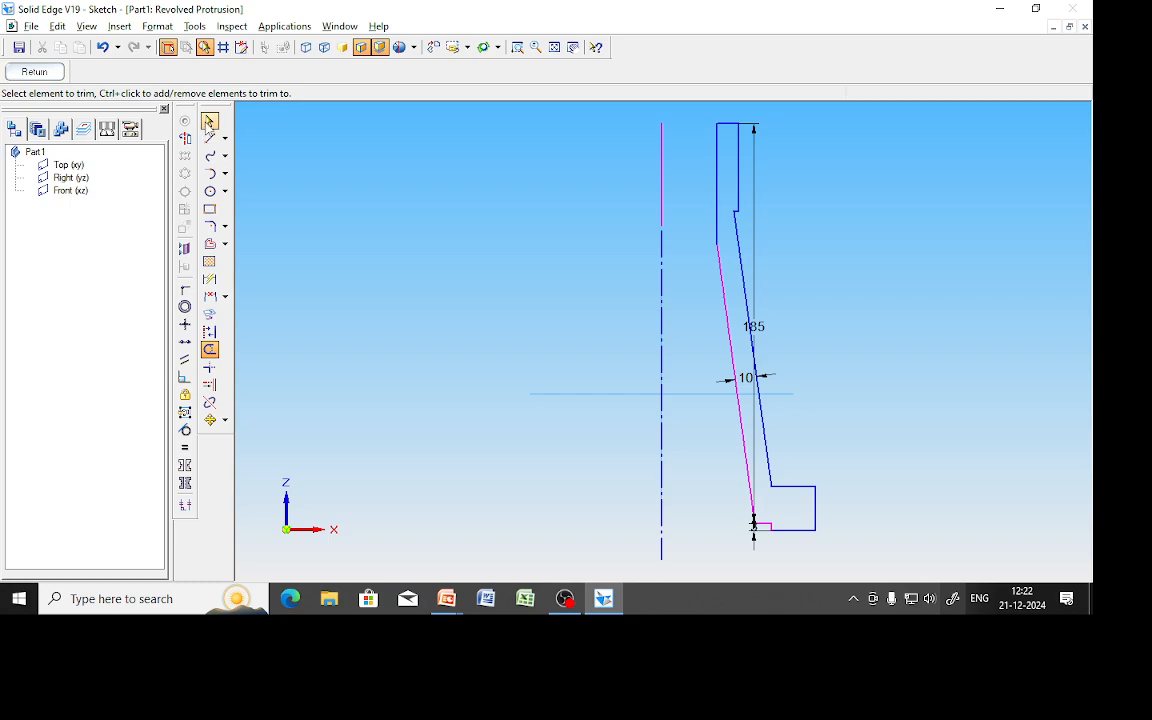
click(209, 120)
click(661, 172)
Delete the extra axis segment and revolve the profile 360° into Protrusion 1, checking the drawing.
key(Delete)
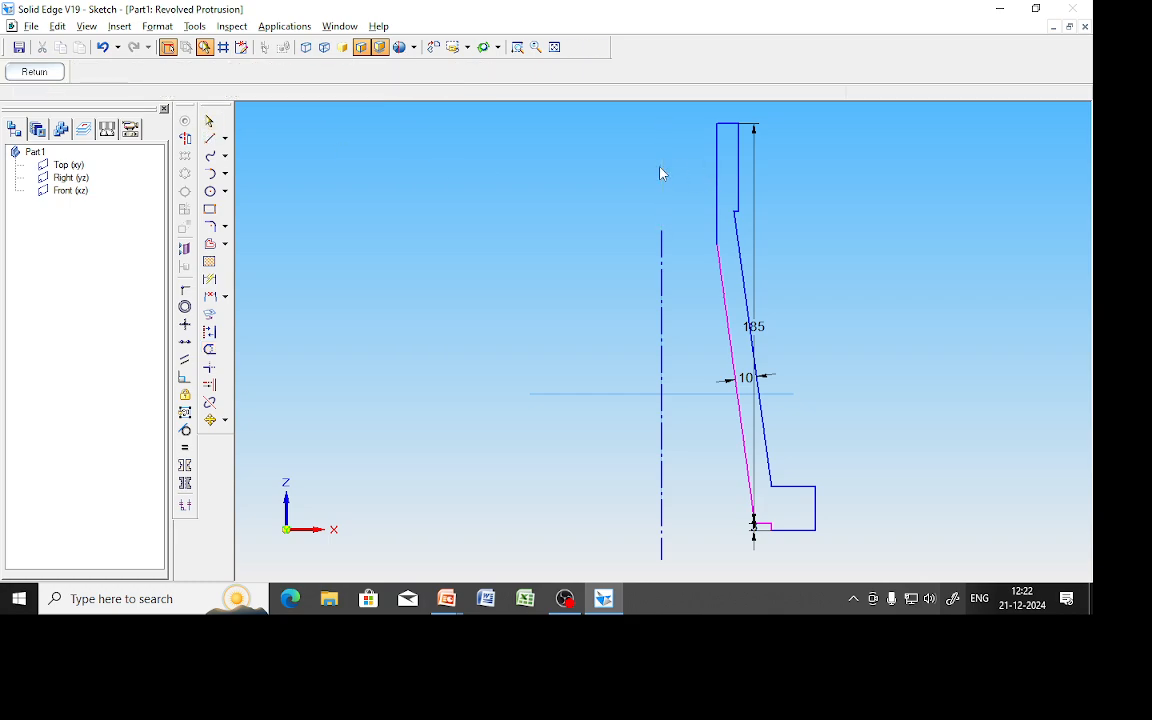
click(35, 72)
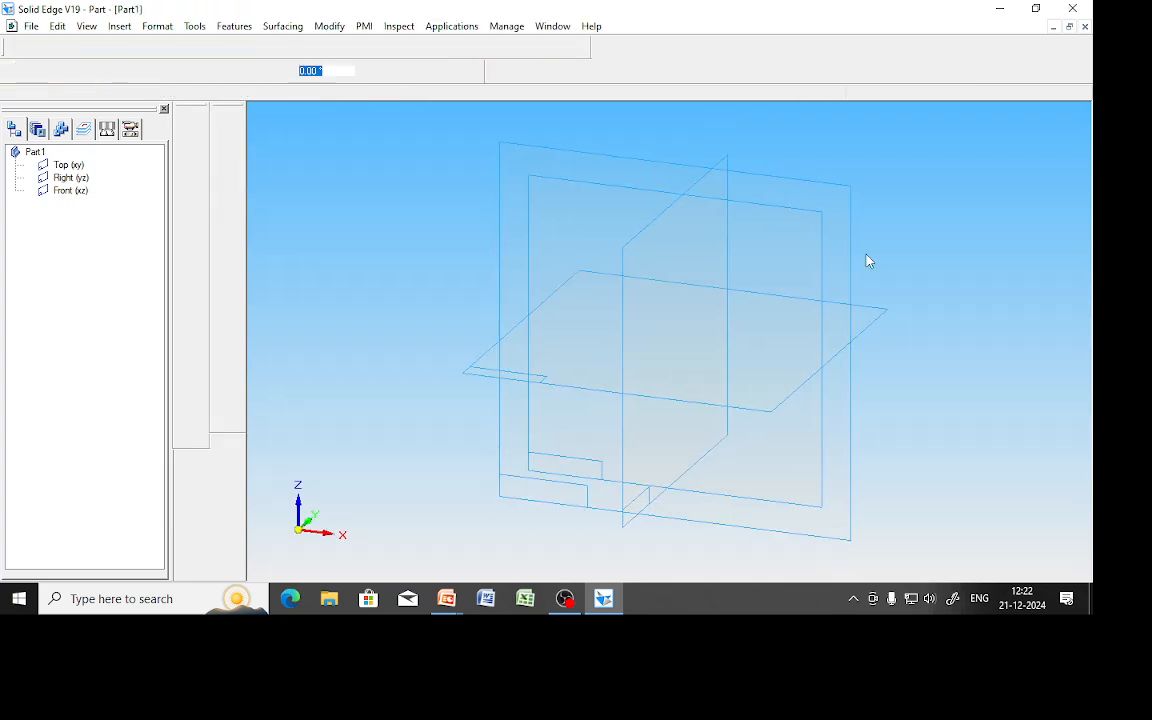
text(360)
key(Return)
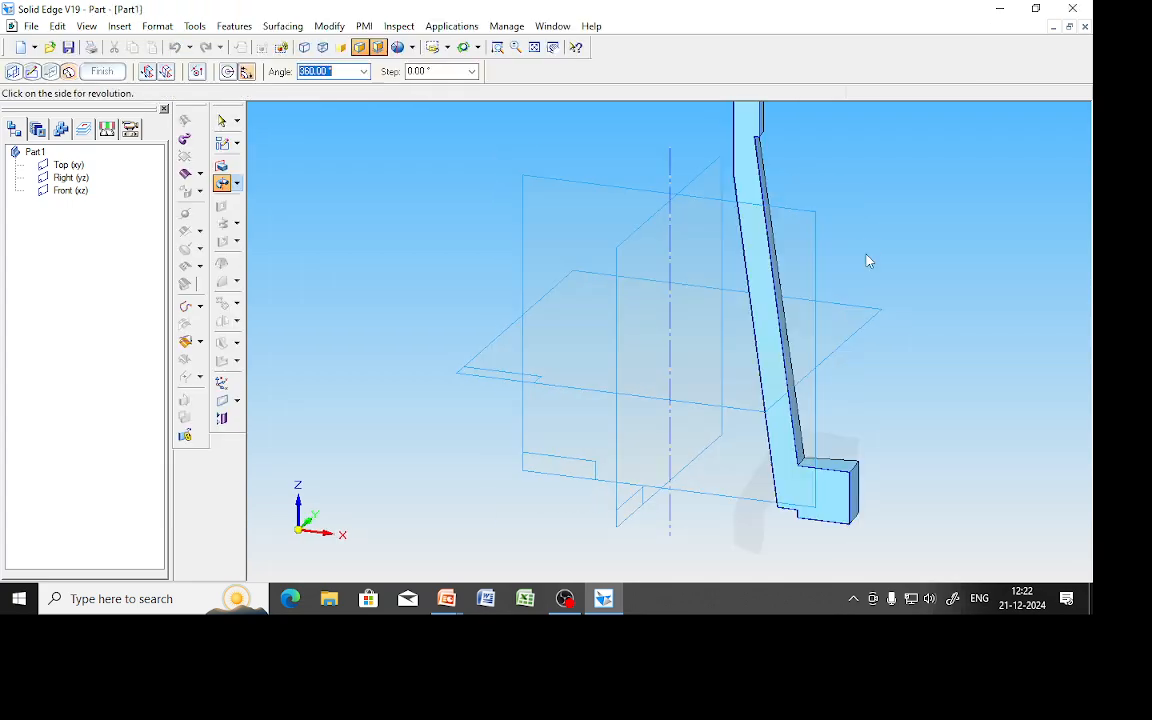
click(779, 229)
click(105, 73)
click(110, 76)
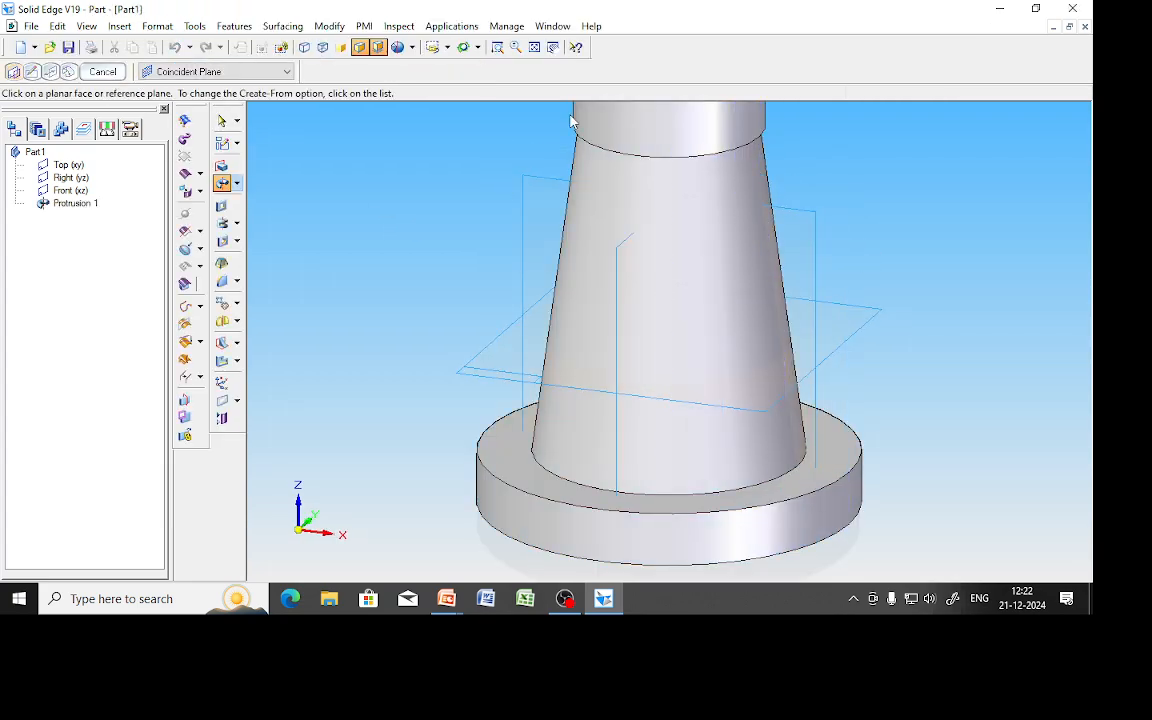
click(534, 47)
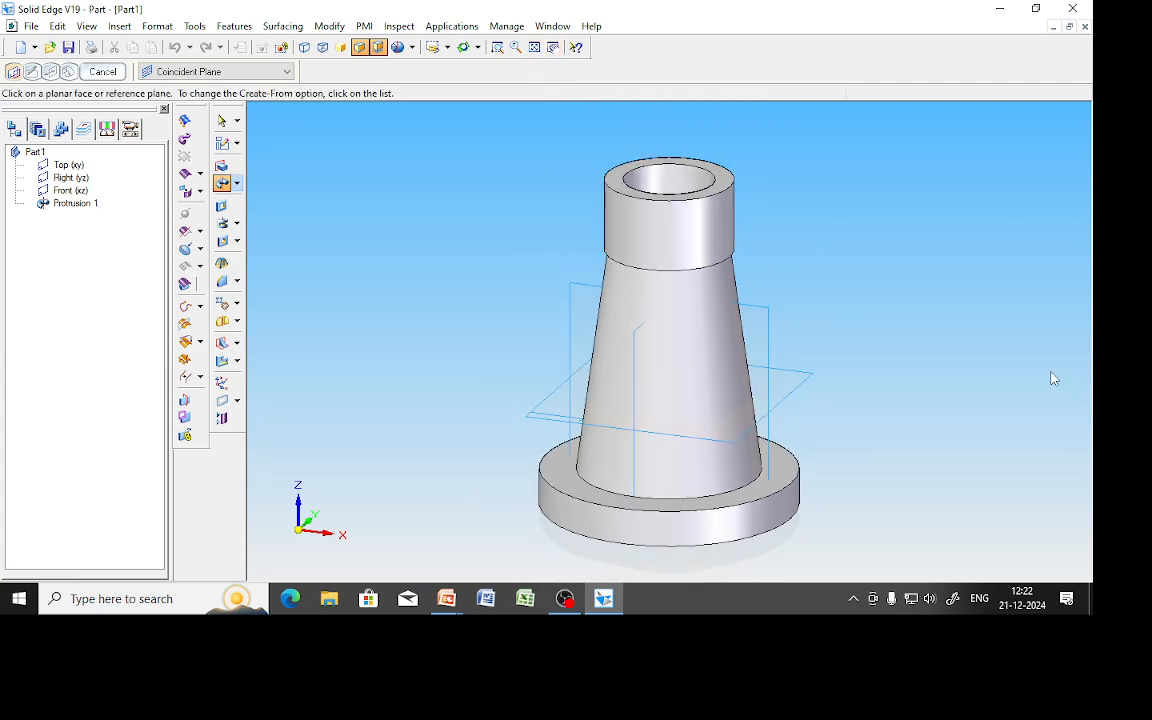
key(alt+Tab)
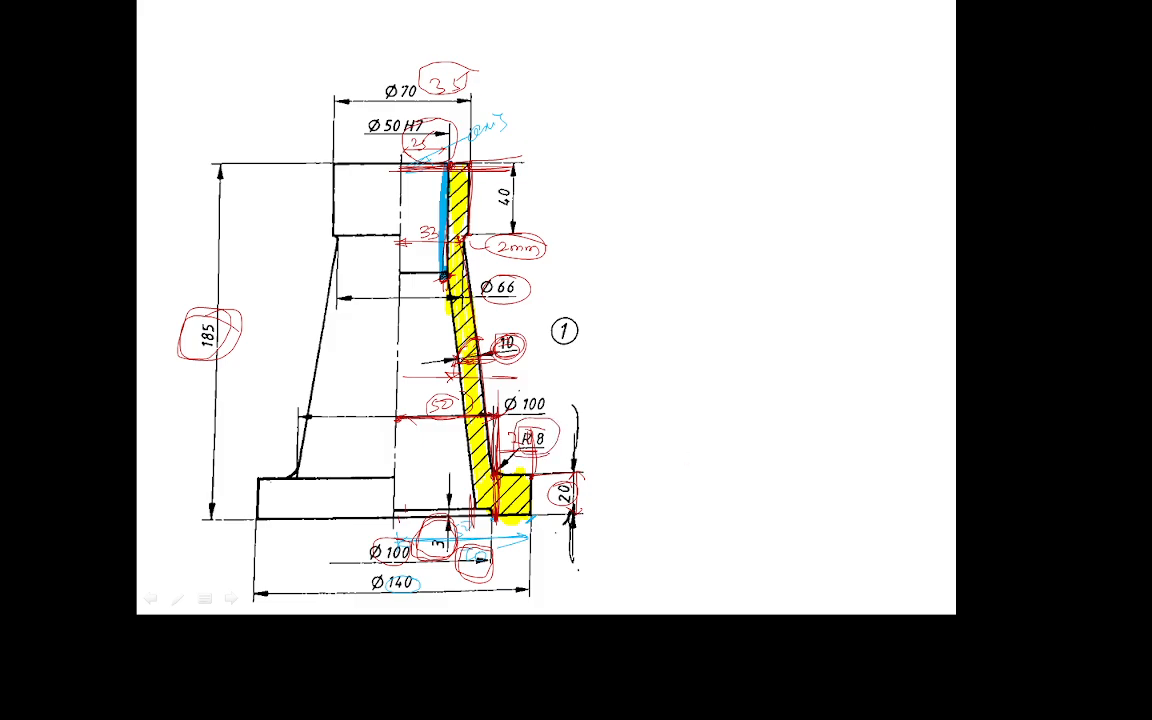
key(alt+Tab)
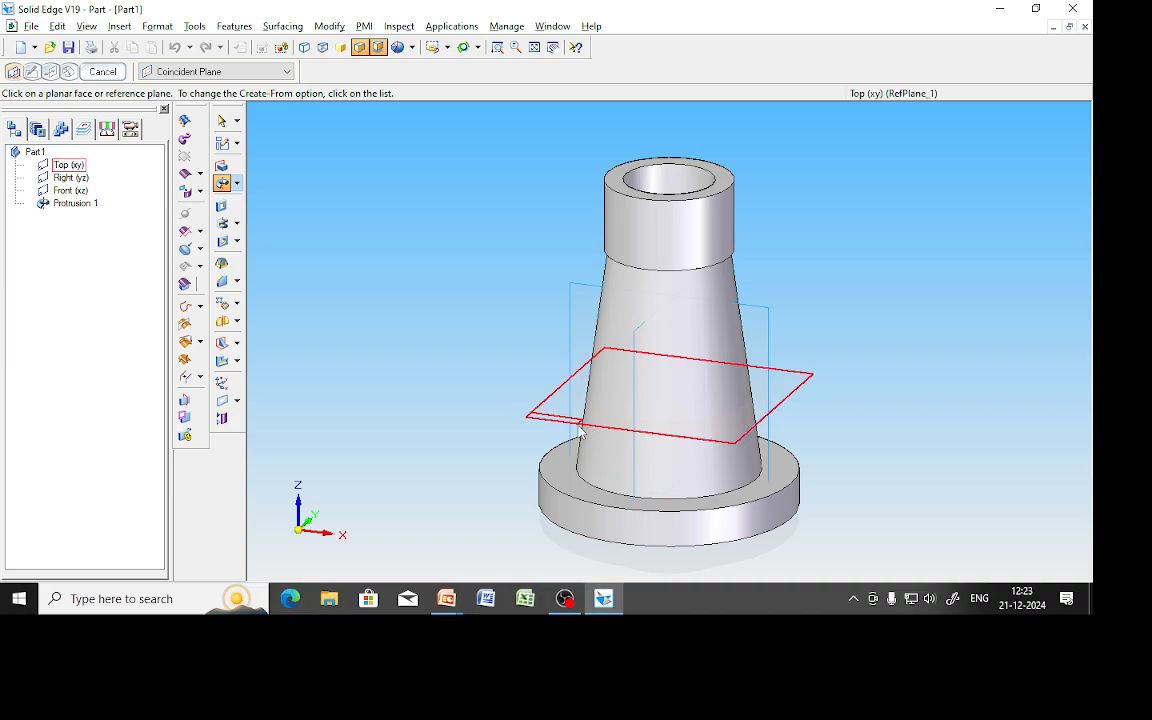
Round the edge where the tapered body meets the base flange with a 5 mm radius.
click(224, 283)
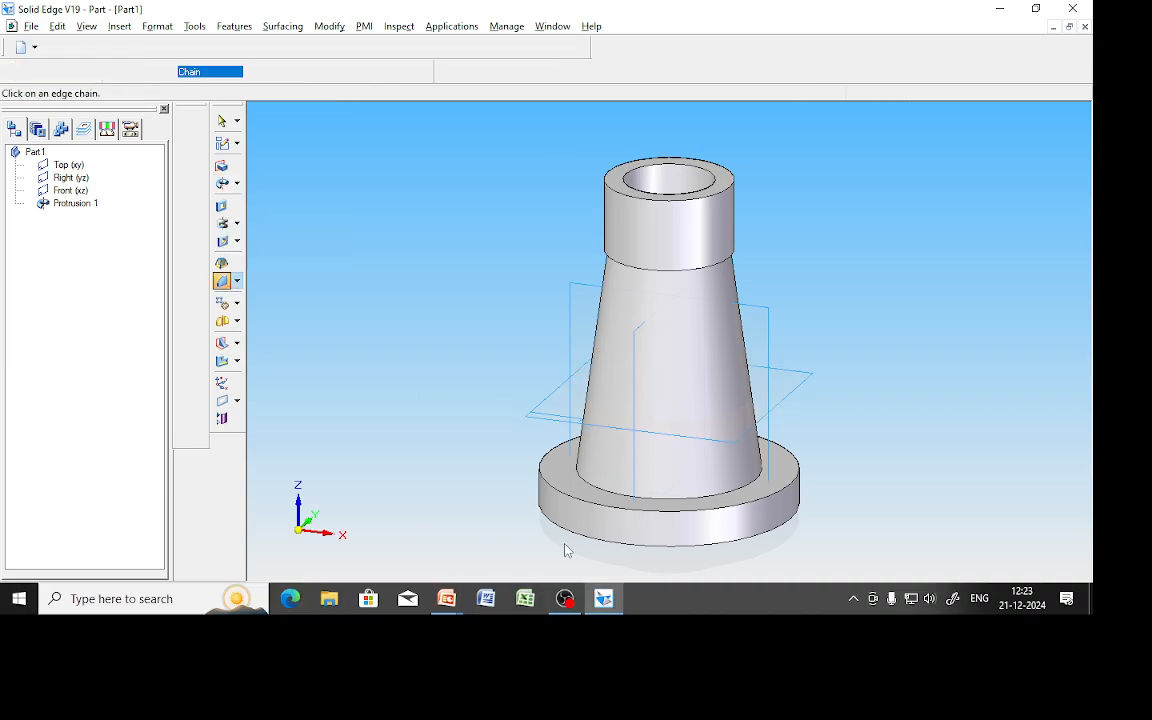
click(728, 489)
text(5)
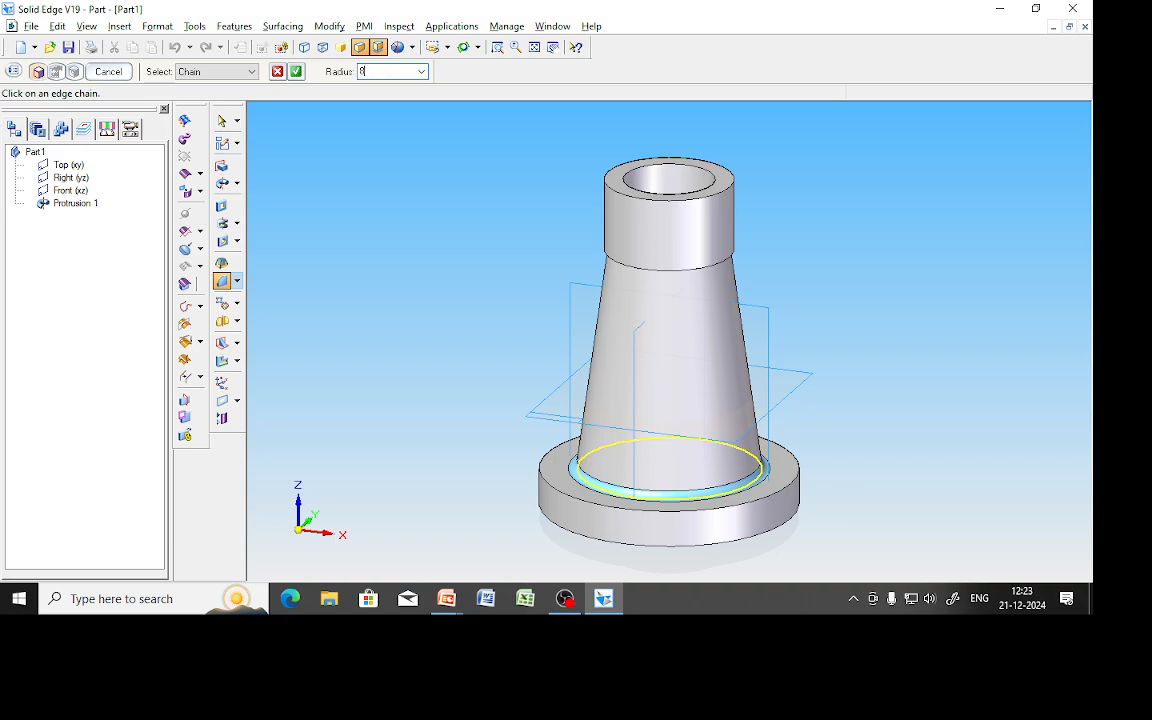
key(Return)
click(110, 72)
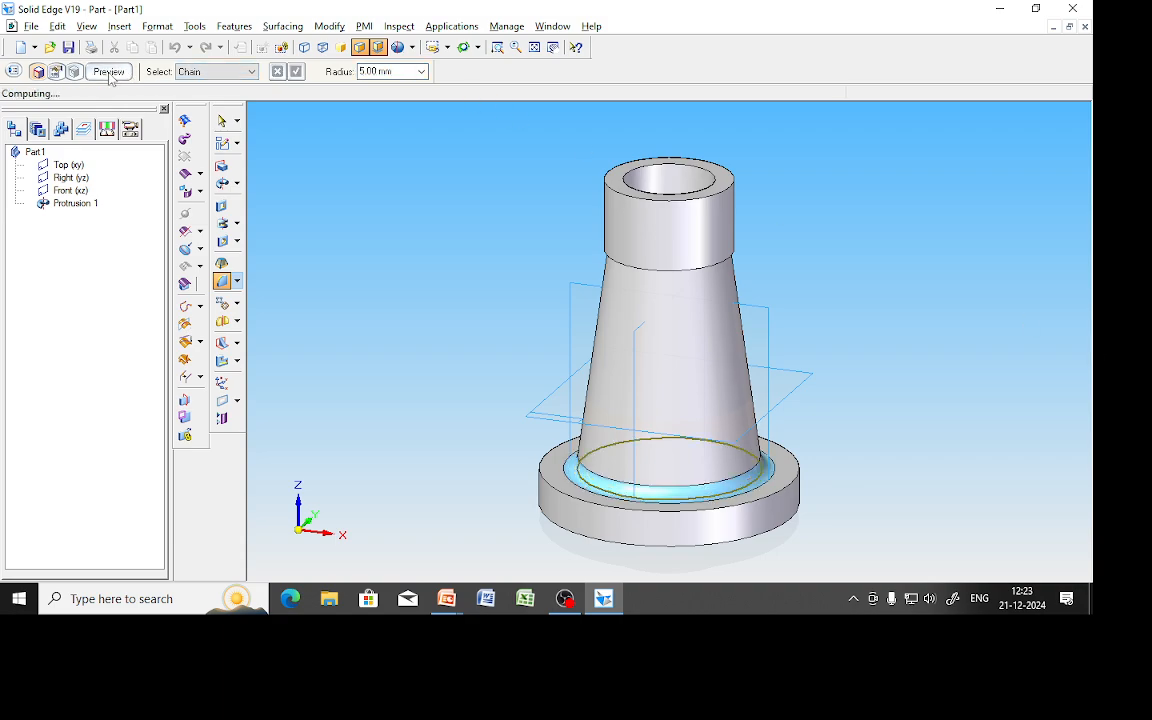
click(108, 72)
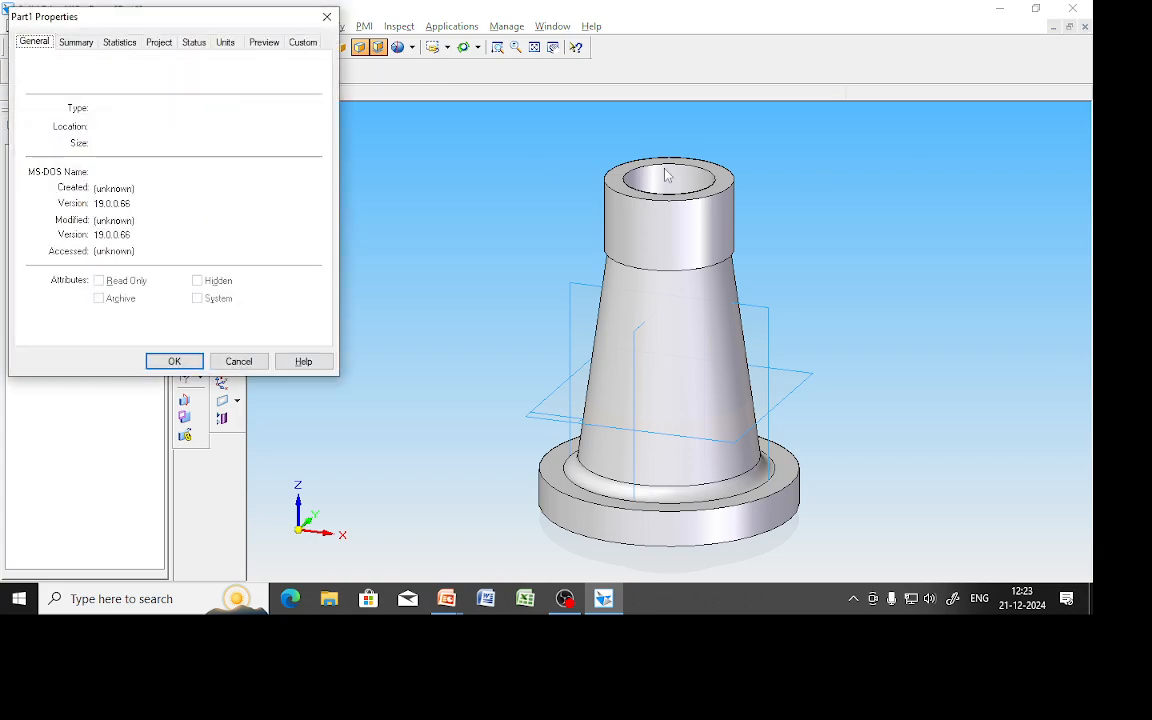
Save the part as Body.par in a new 'screw jack' folder under D:\SSD CAMD.
click(176, 360)
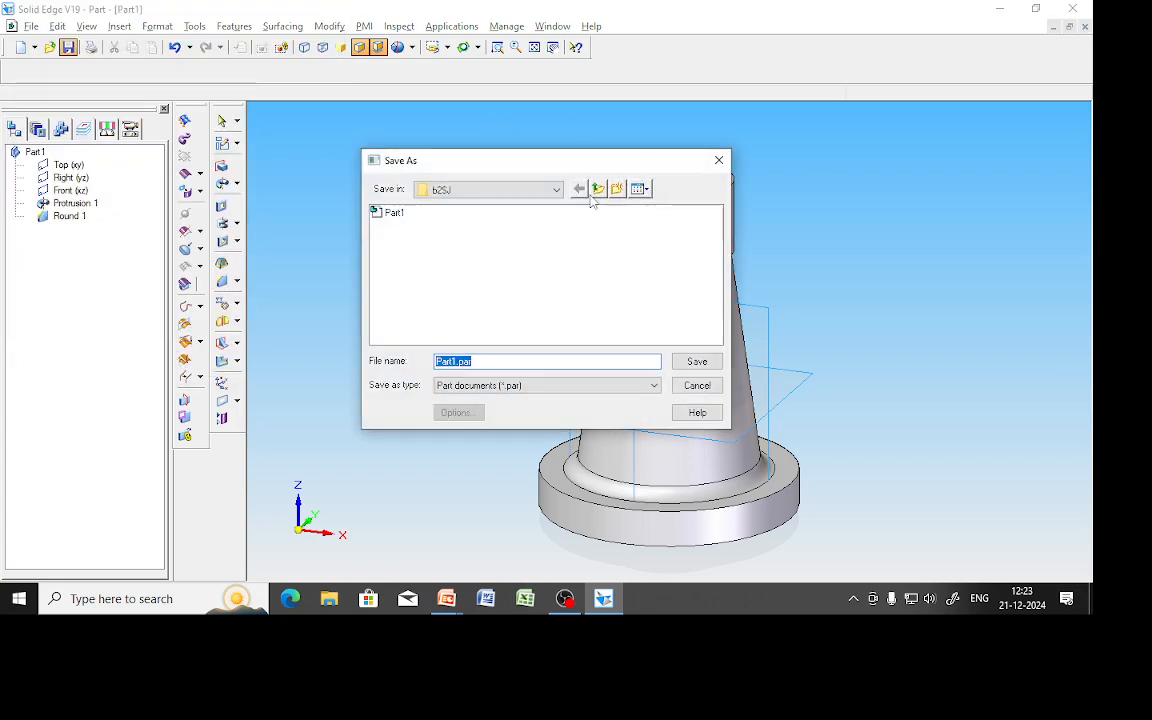
click(578, 190)
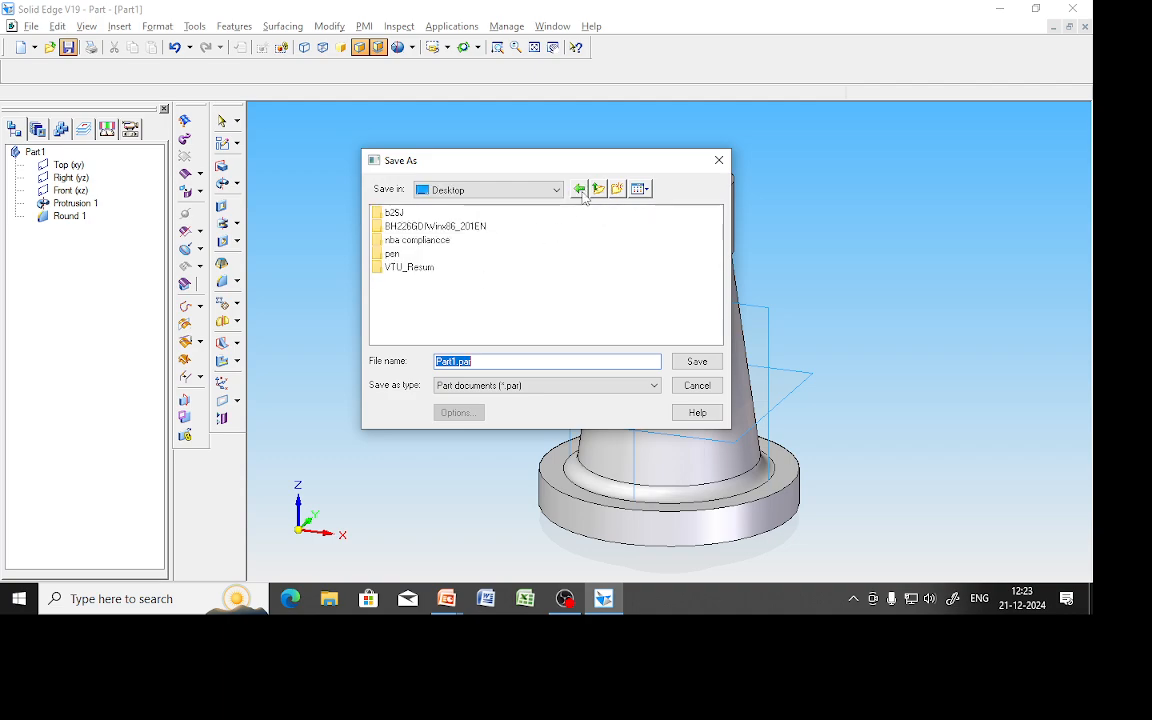
click(556, 190)
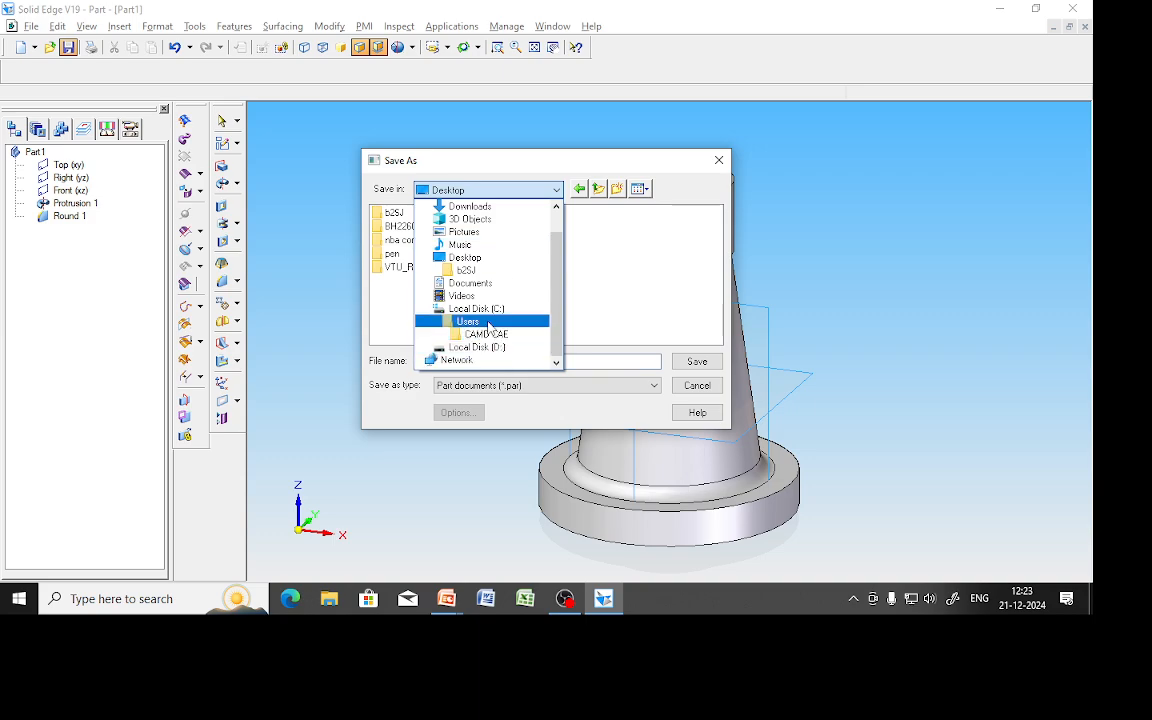
click(495, 347)
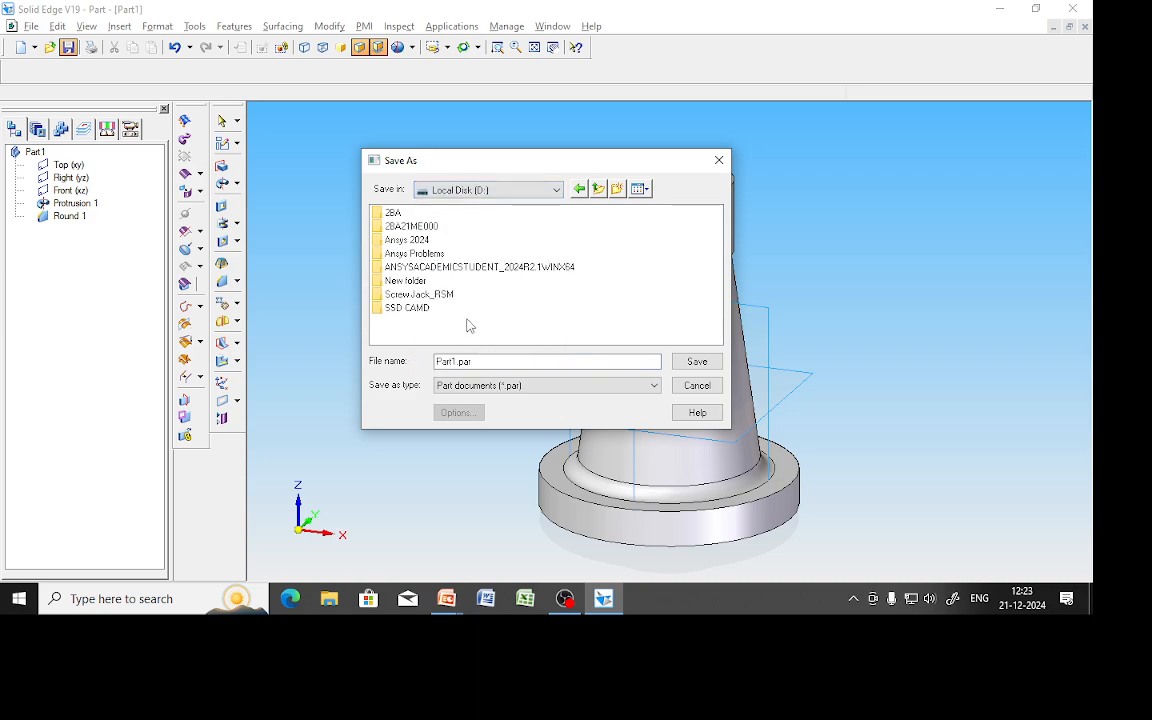
double_click(410, 303)
click(617, 189)
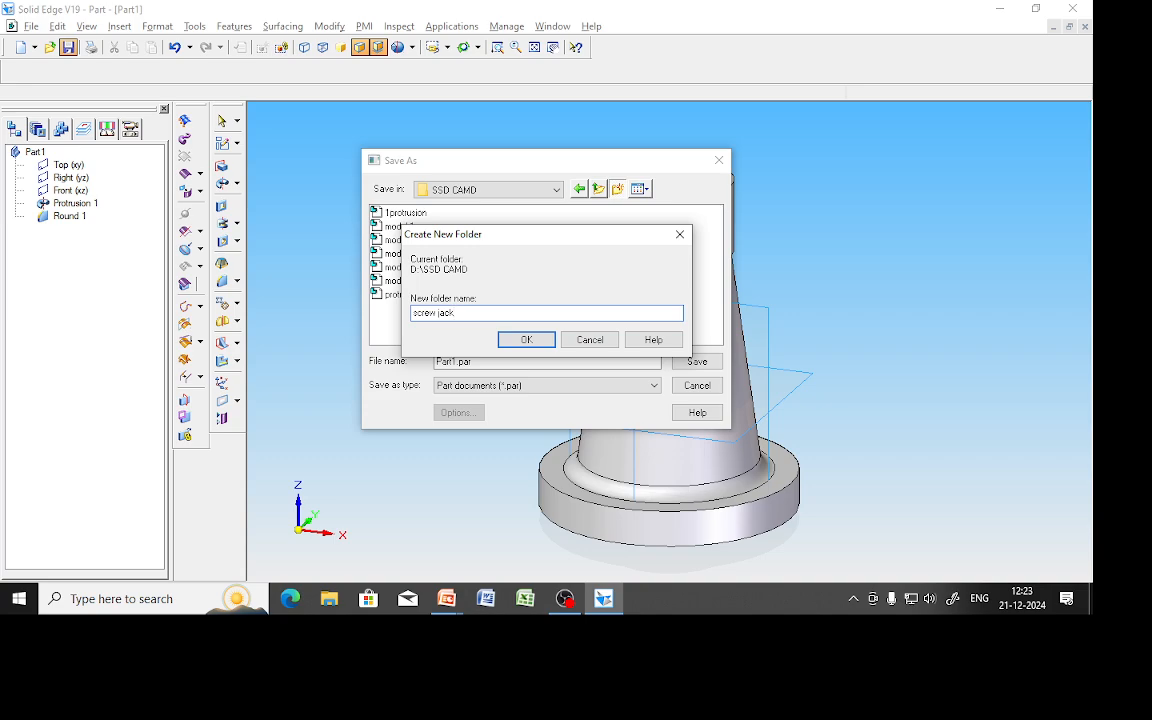
key(Return)
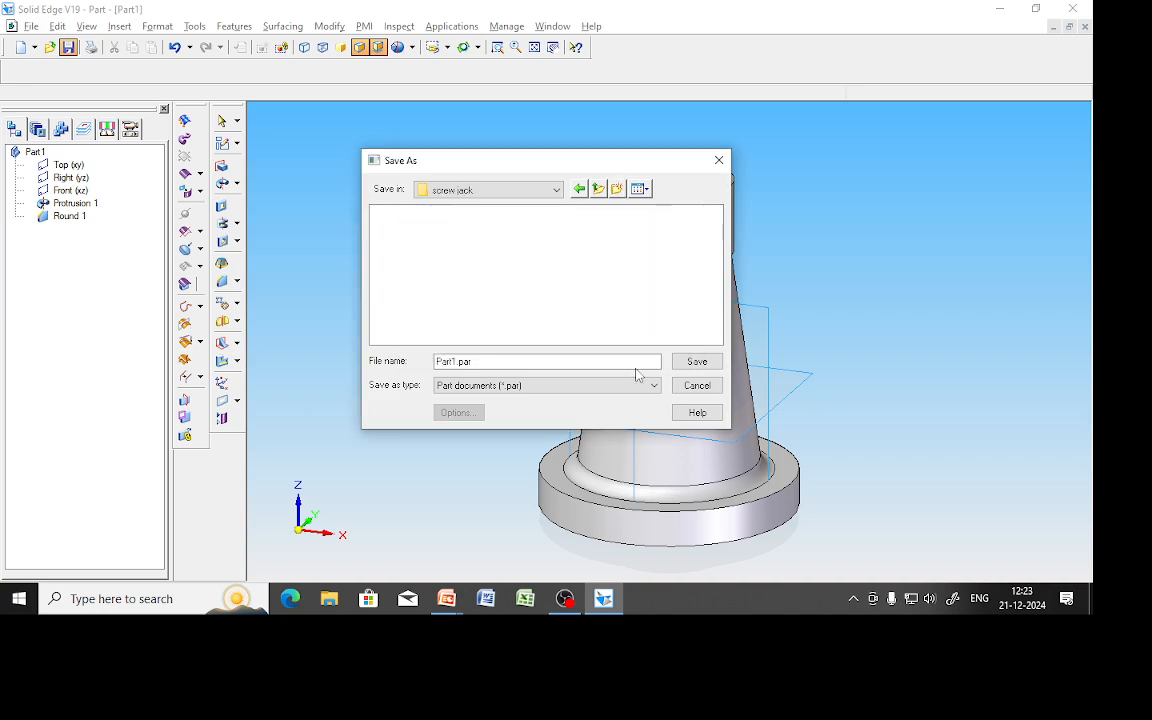
double_click(543, 361)
text(Body)
click(697, 362)
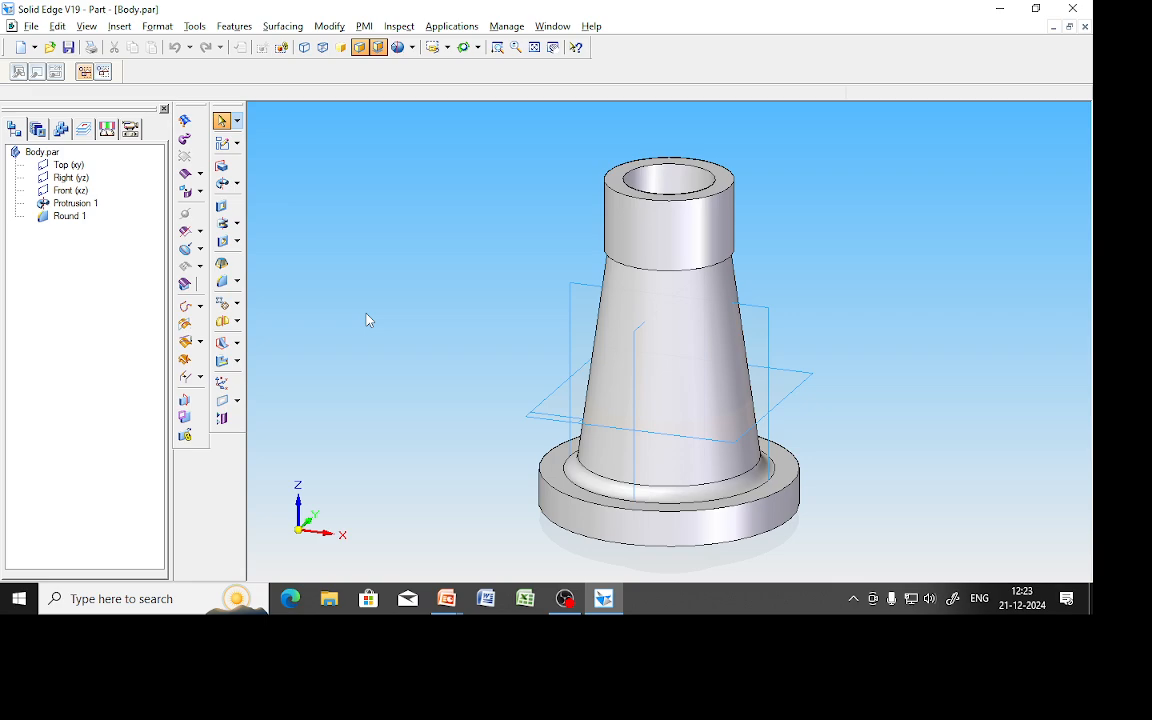
key(alt+f)
Close the part, advance the slideshow to the nut drawing and pick the felt tip pen.
key(c)
key(alt+Tab)
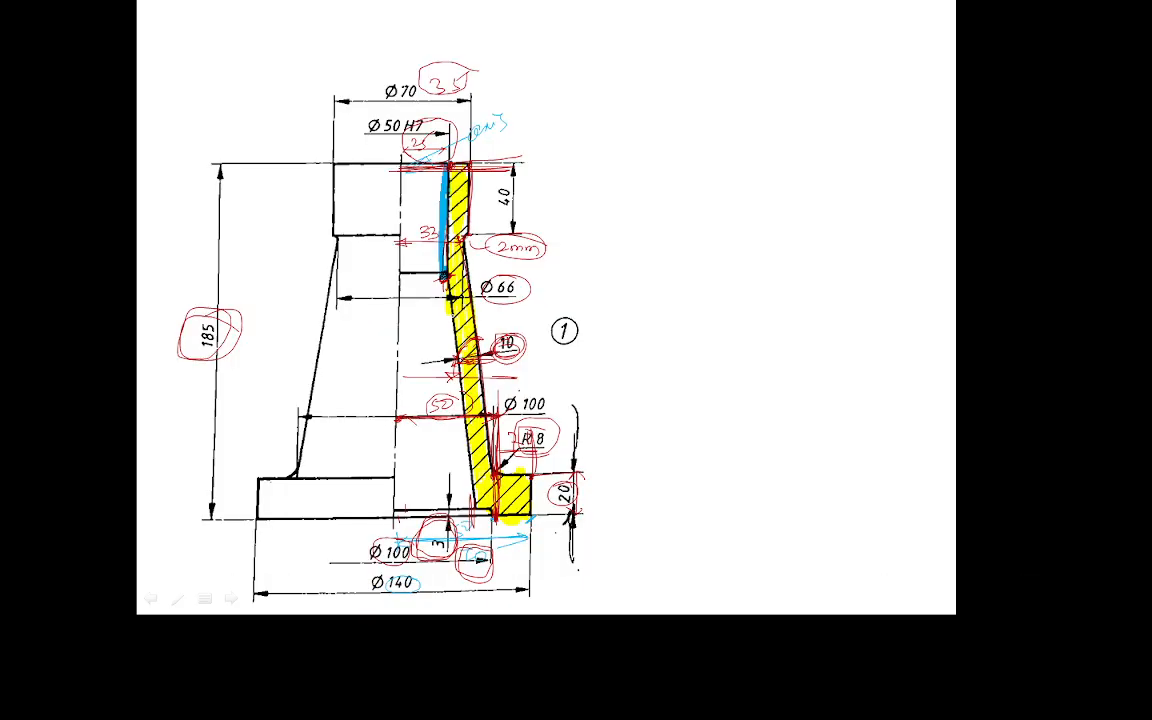
key(Right)
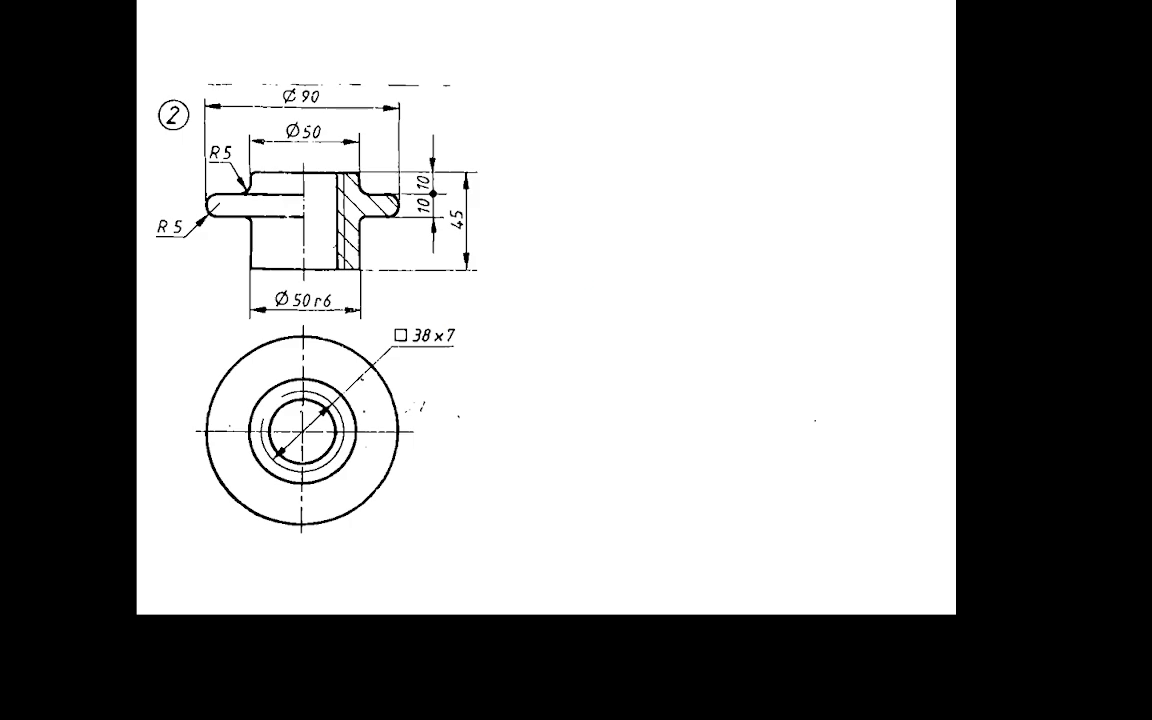
click(177, 598)
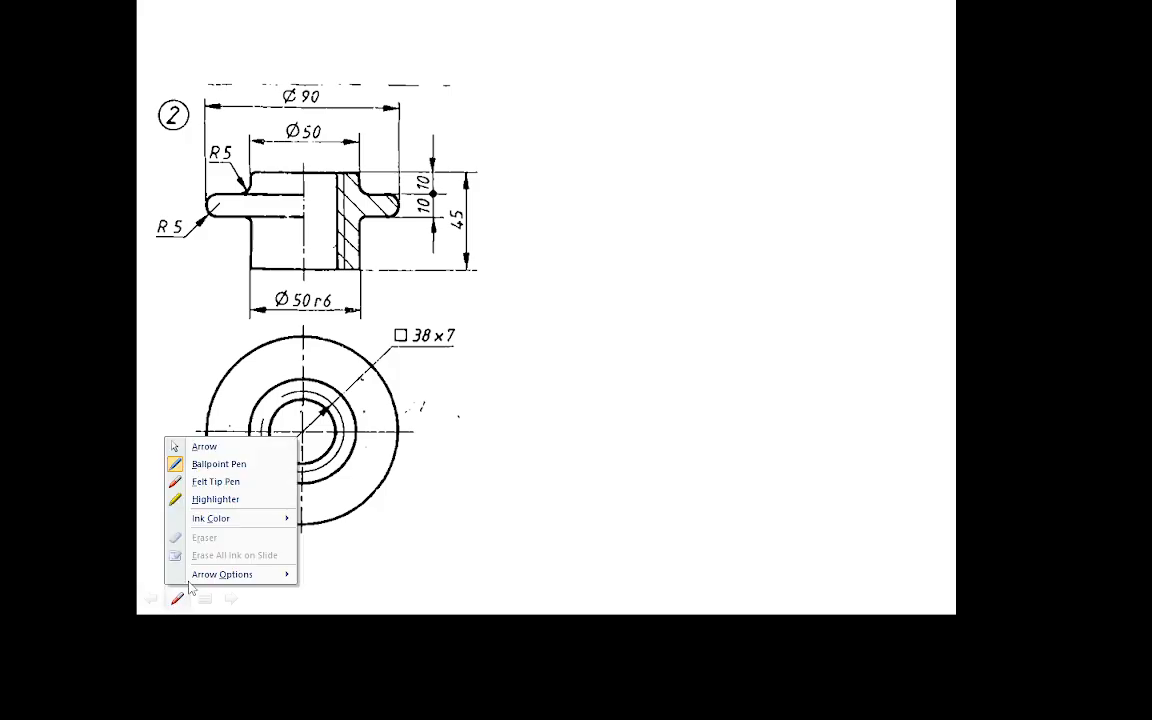
click(215, 481)
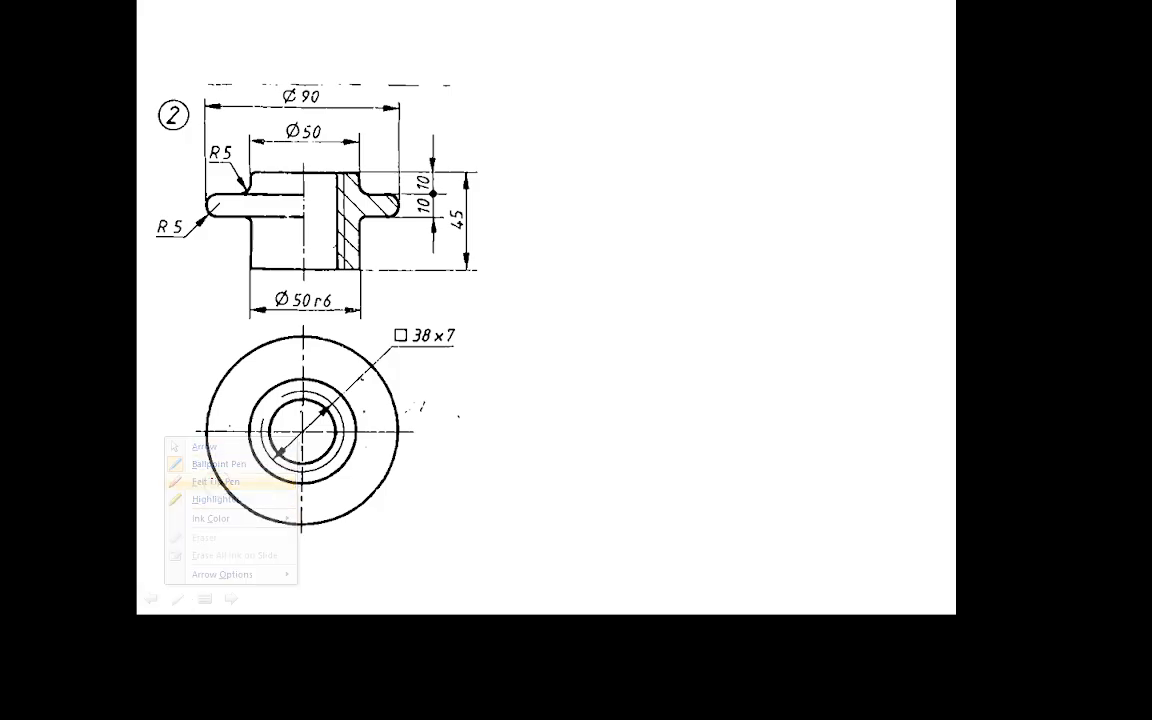
Write 'Nut' above the drawing and circle both Ø50 dimensions and the Ø90.
mouse_move(515, 66)
mouse_down()
mouse_move(515, 31)
mouse_move(541, 29)
mouse_move(572, 64)
mouse_up()
drag(561, 45, 585, 41)
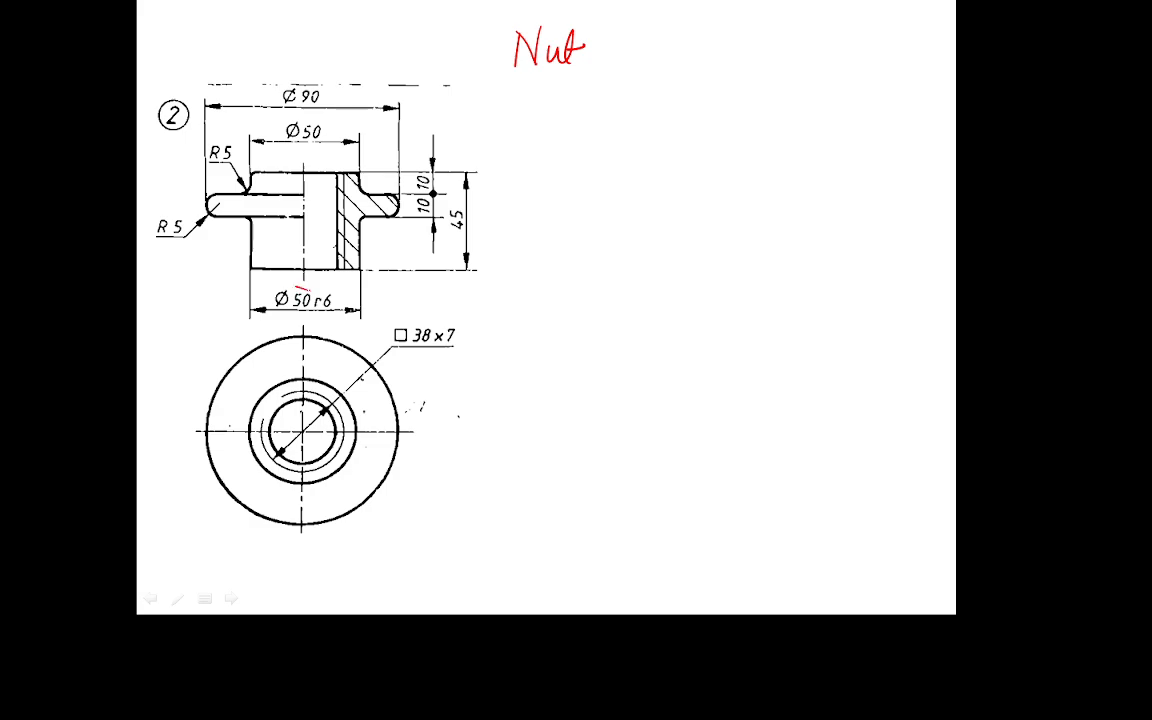
mouse_move(300, 287)
mouse_down()
mouse_move(314, 305)
mouse_move(312, 290)
mouse_up()
mouse_move(296, 121)
mouse_down()
mouse_move(285, 143)
mouse_move(306, 124)
mouse_up()
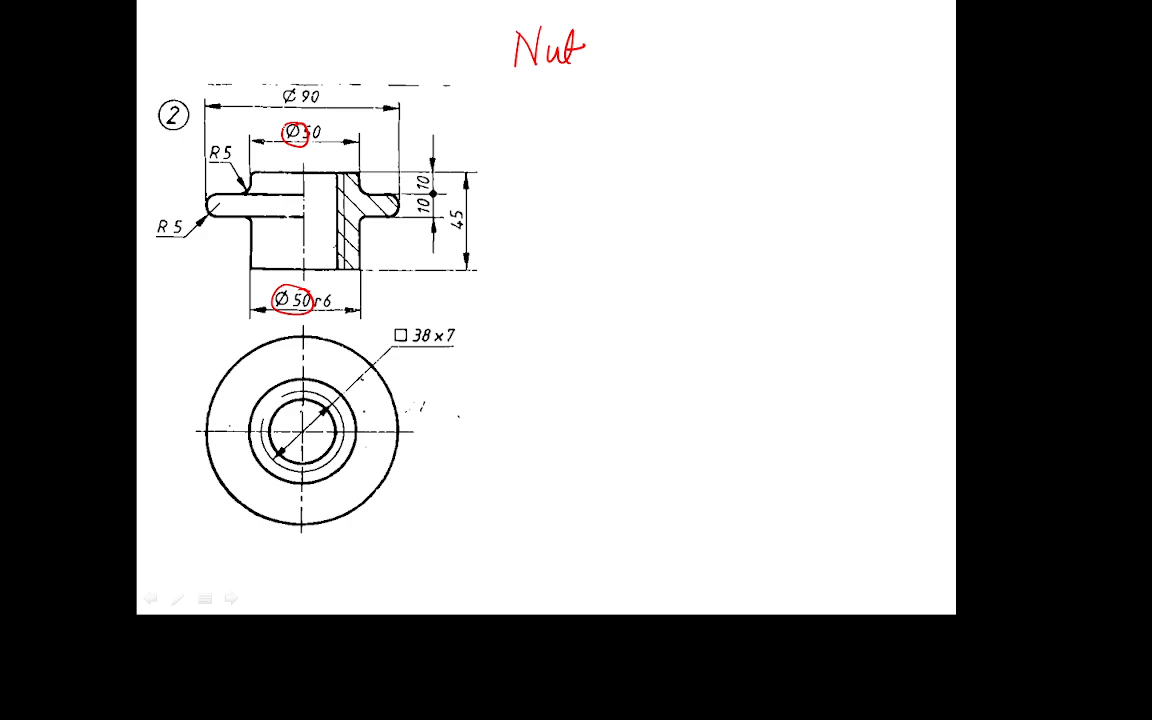
drag(295, 80, 303, 83)
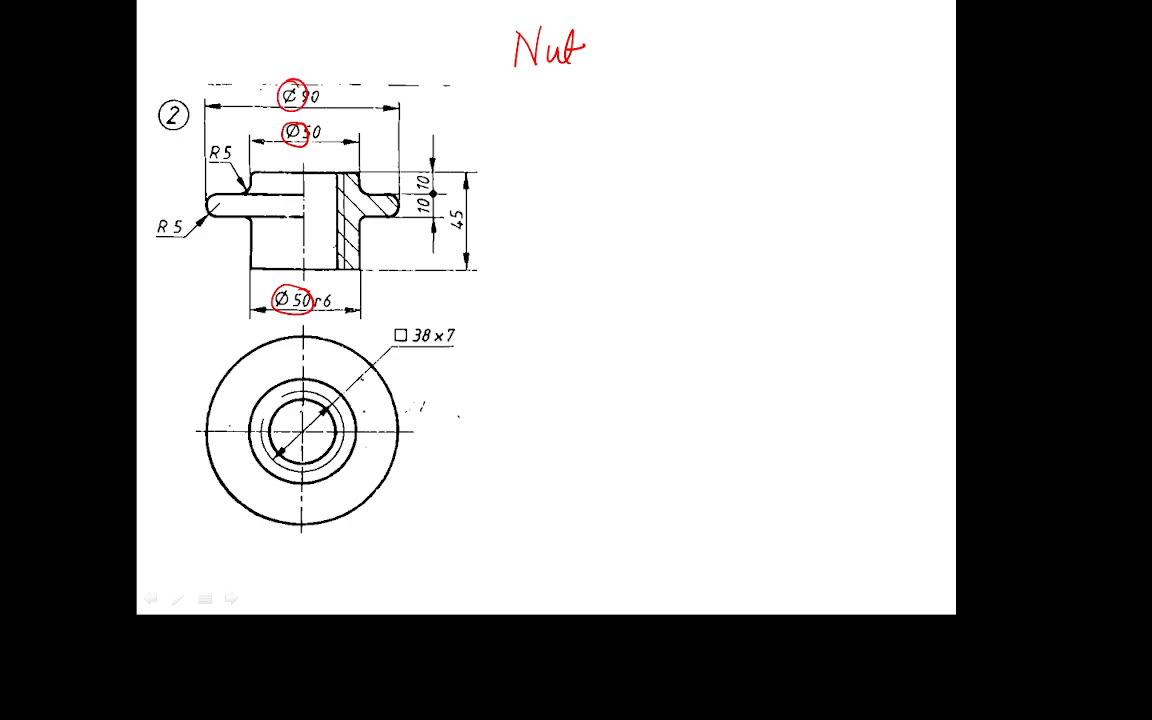
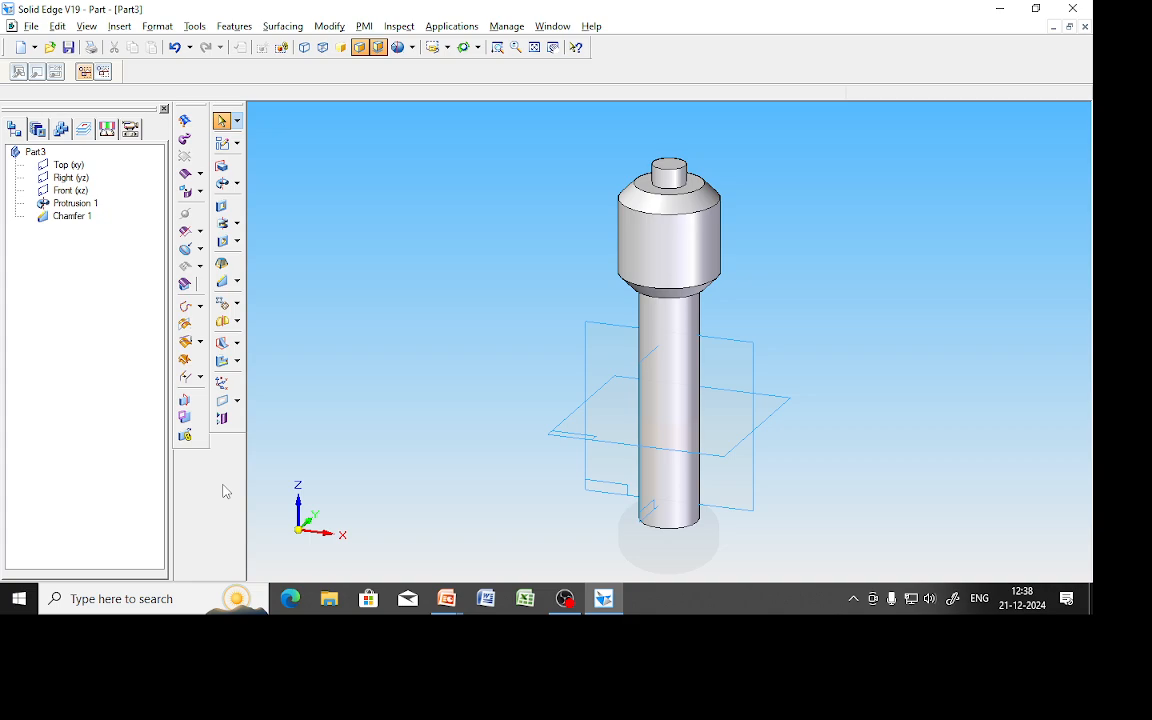
Start the Hole command on the spindle and open the Hole Options dialog.
click(223, 243)
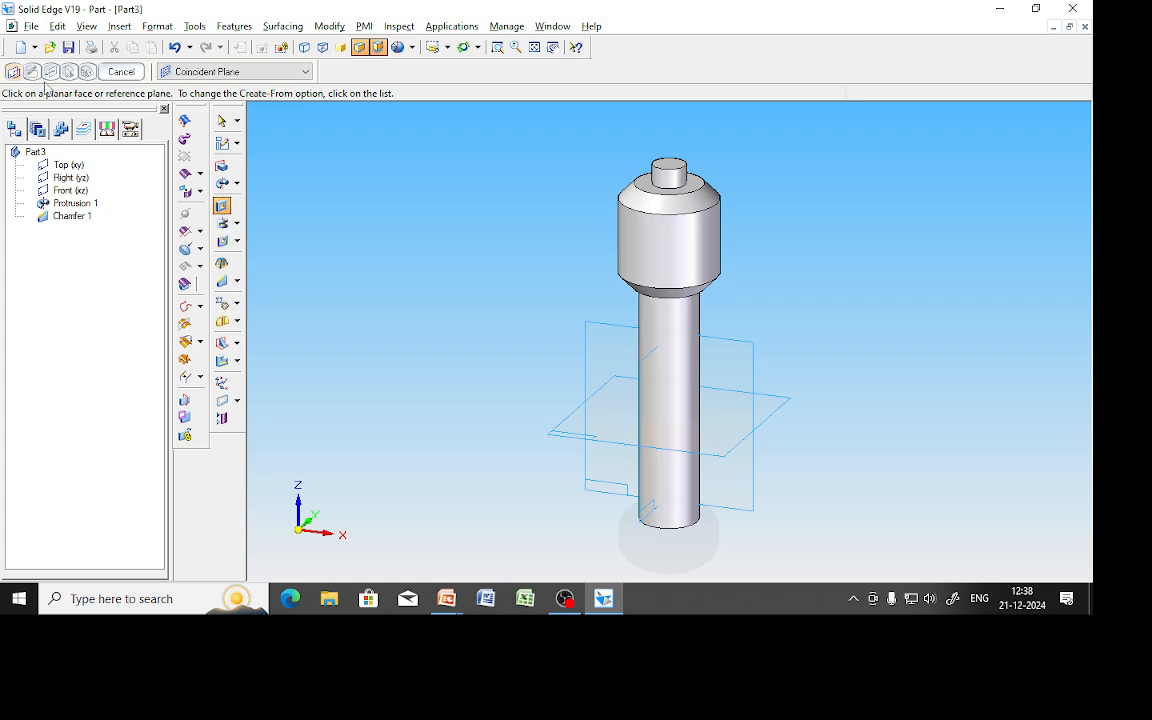
click(223, 284)
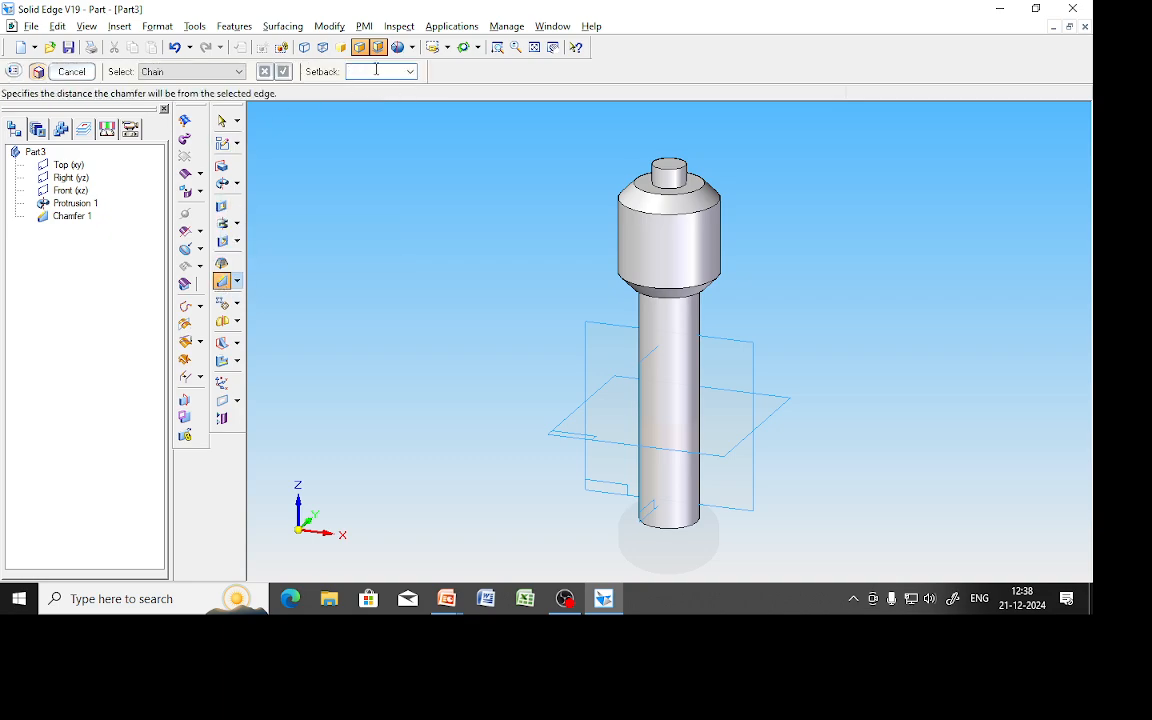
click(223, 241)
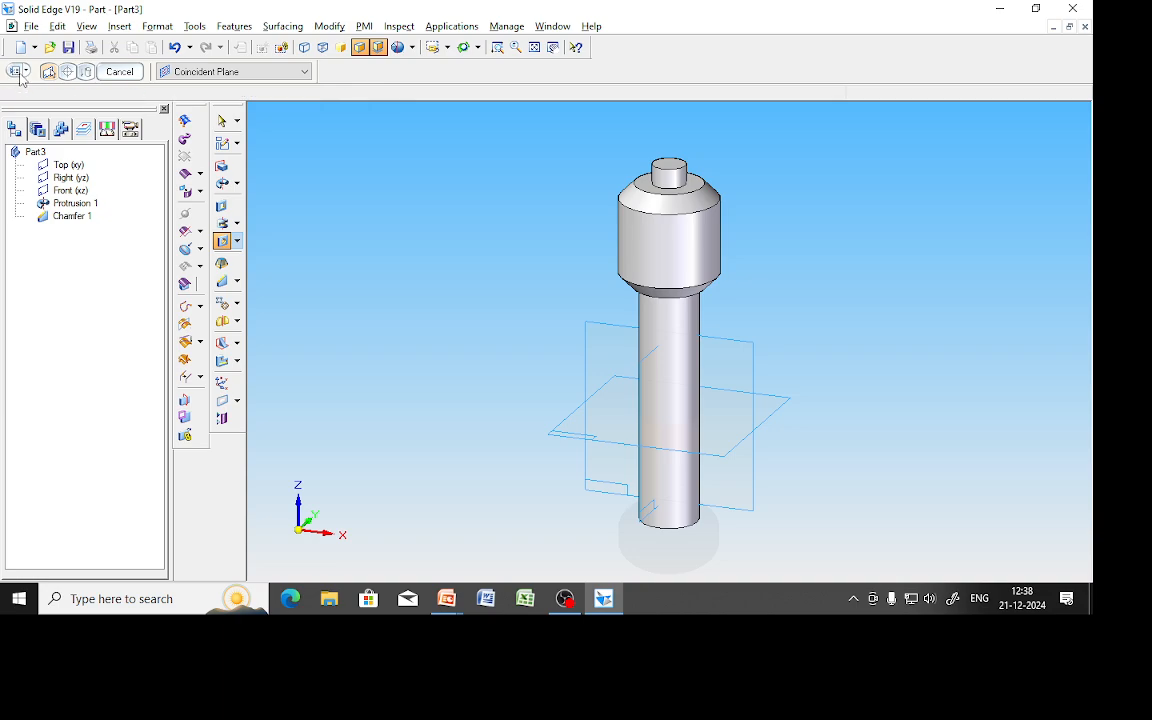
click(48, 71)
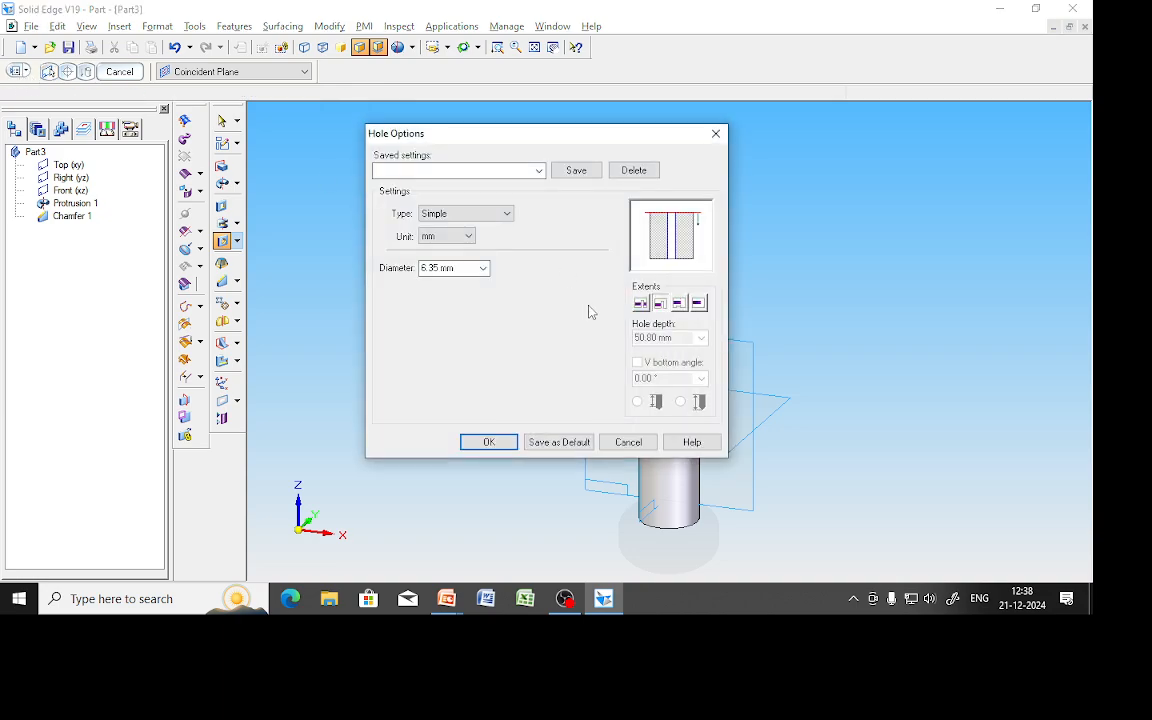
Set the hole type to Countersink with a 12 mm diameter.
click(472, 216)
click(450, 269)
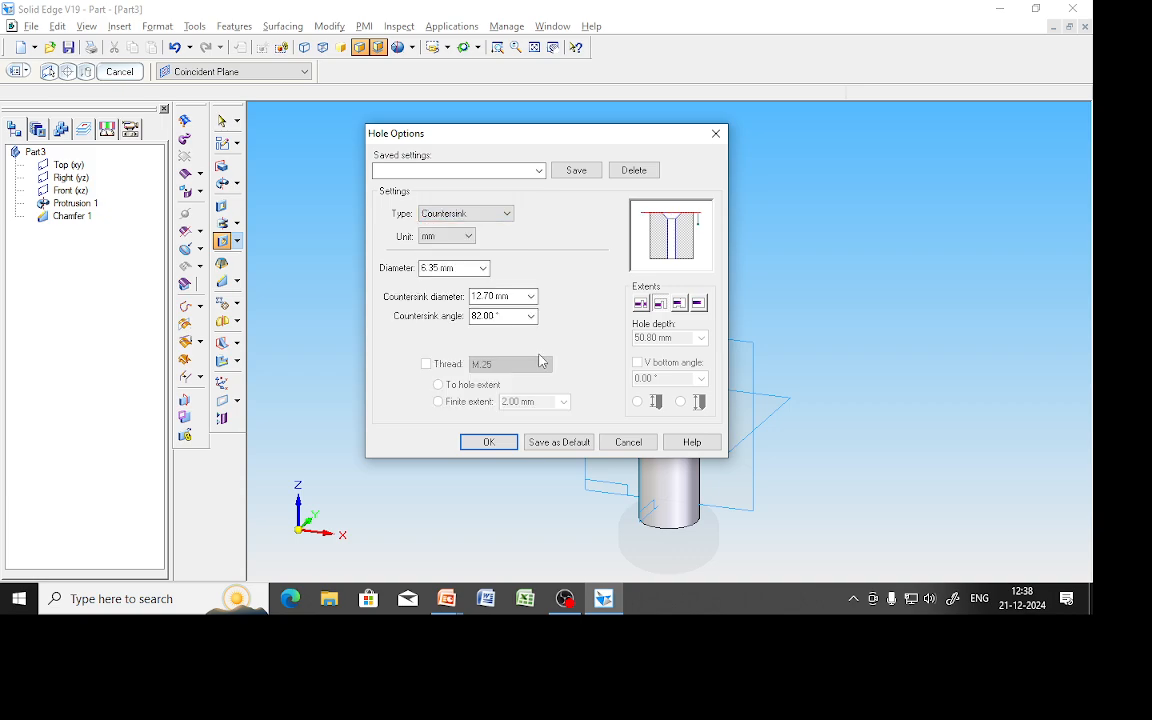
click(484, 268)
scroll(440, 530, down, 4)
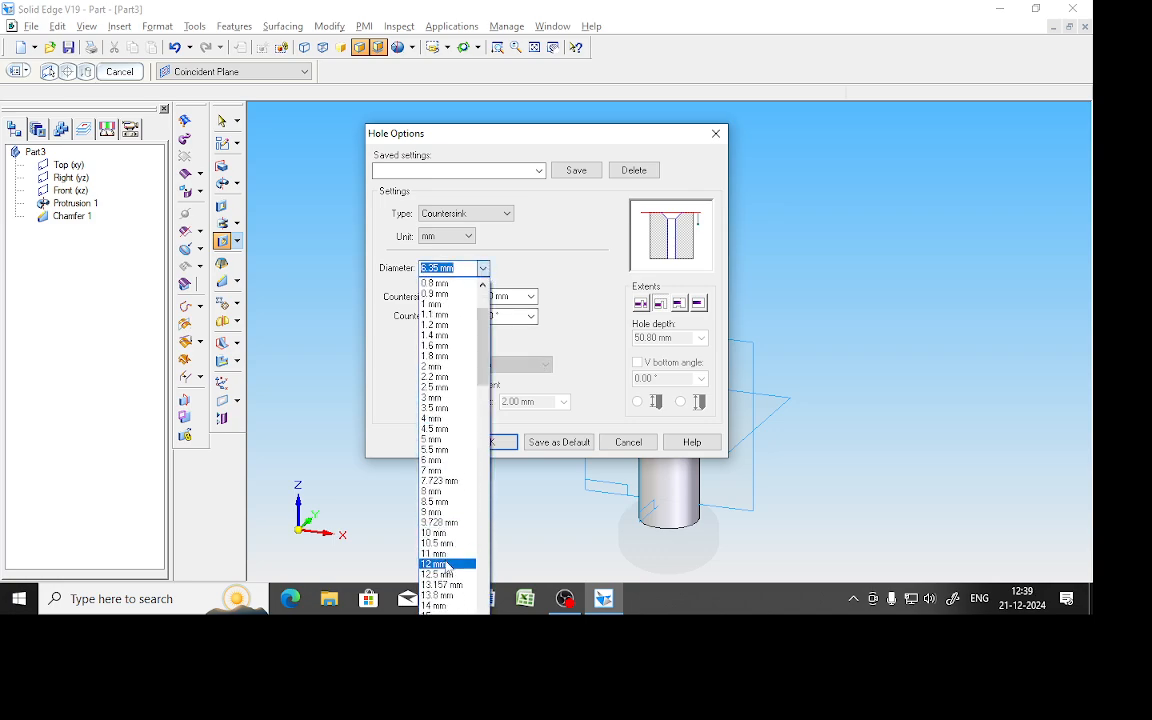
click(436, 564)
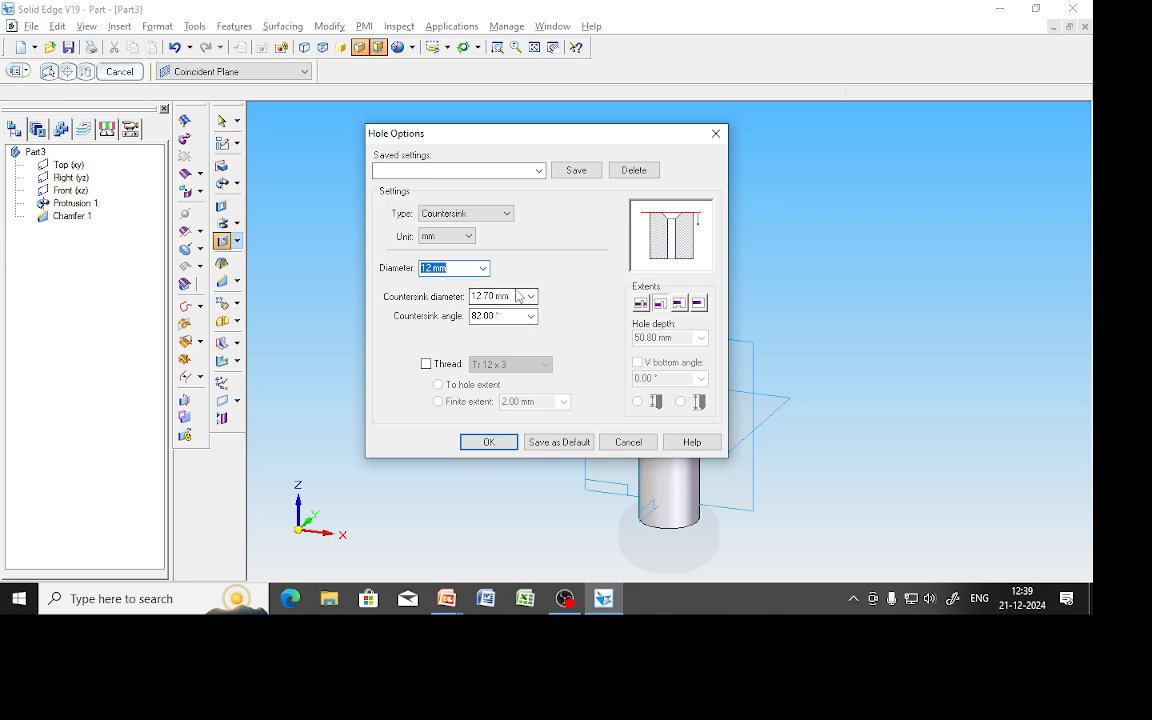
Give the hole a finite 35 mm depth and a 120° V bottom.
click(699, 305)
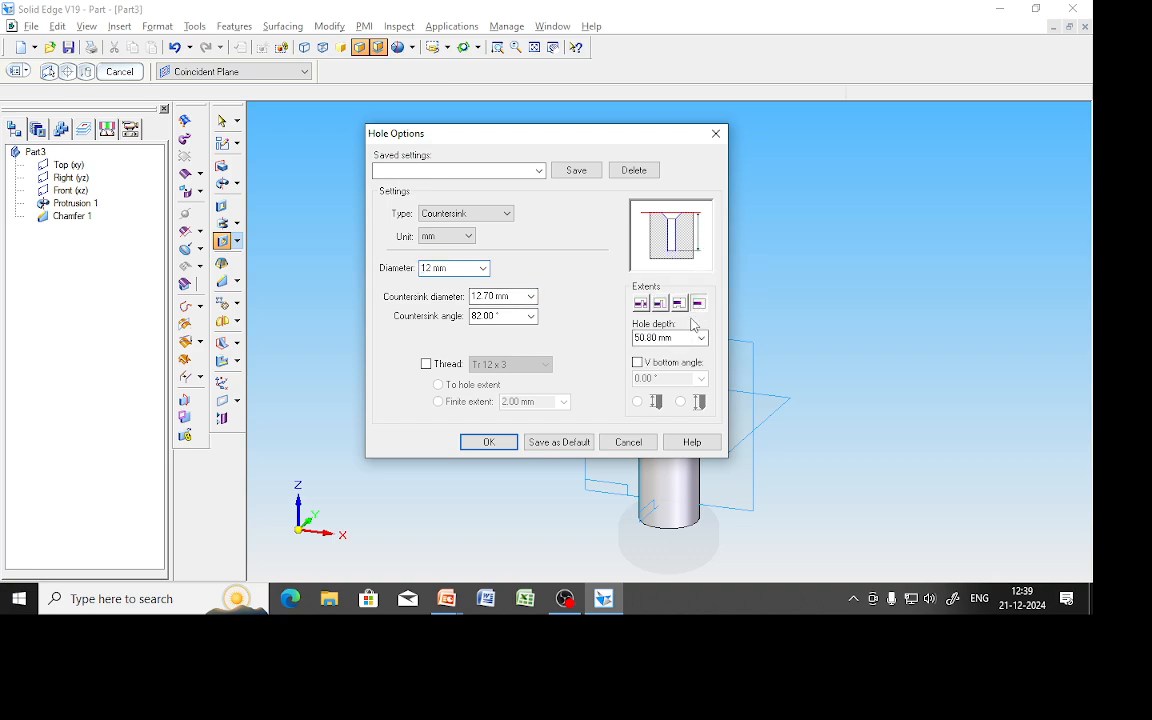
click(678, 341)
text(35)
click(638, 363)
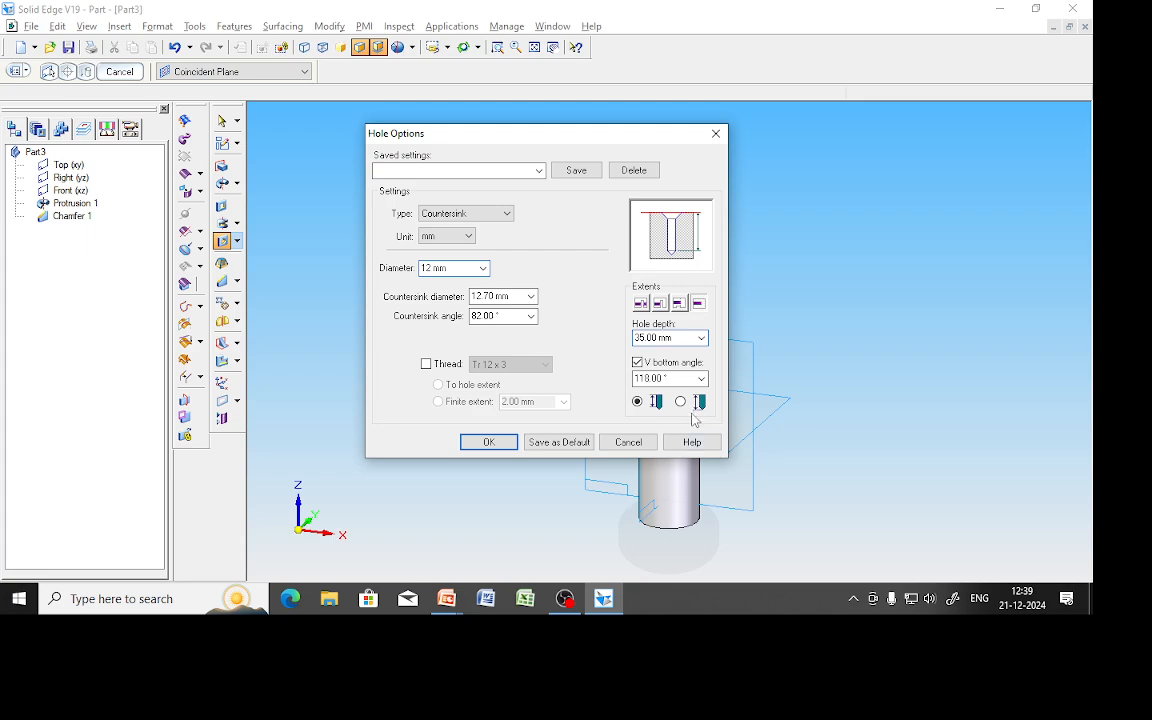
double_click(675, 383)
text(120)
Add a thread to the hole, edit its finite extent, and switch to the spindle drawing.
click(427, 365)
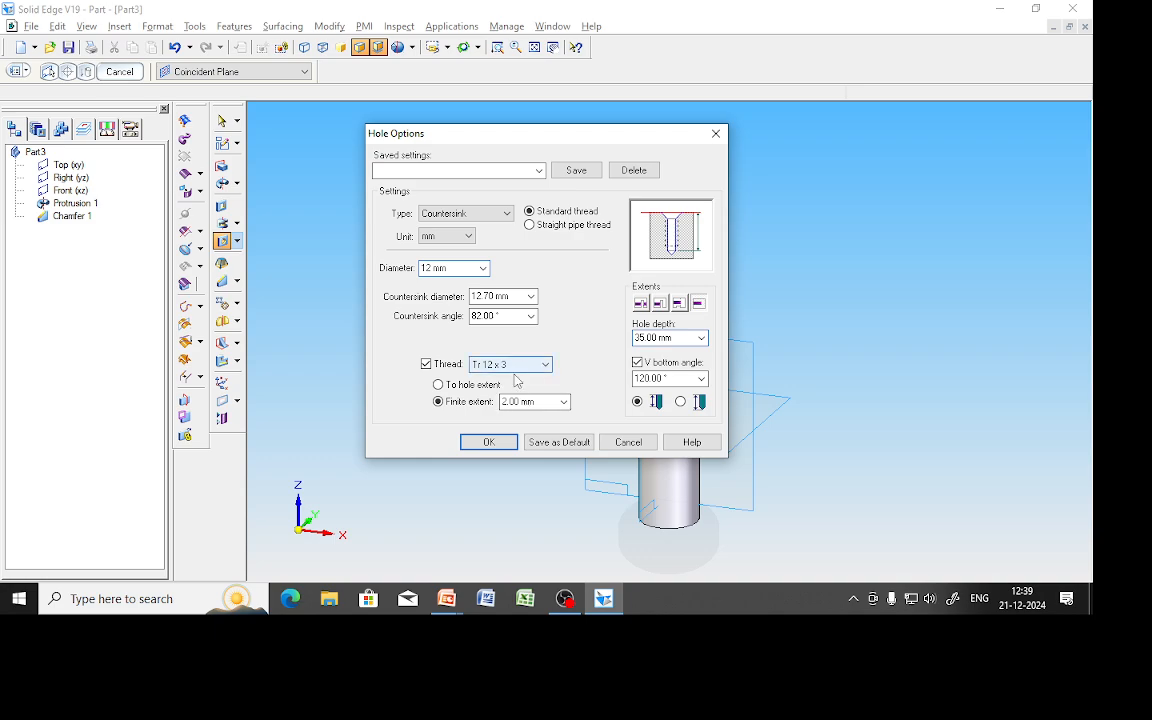
drag(503, 401, 582, 425)
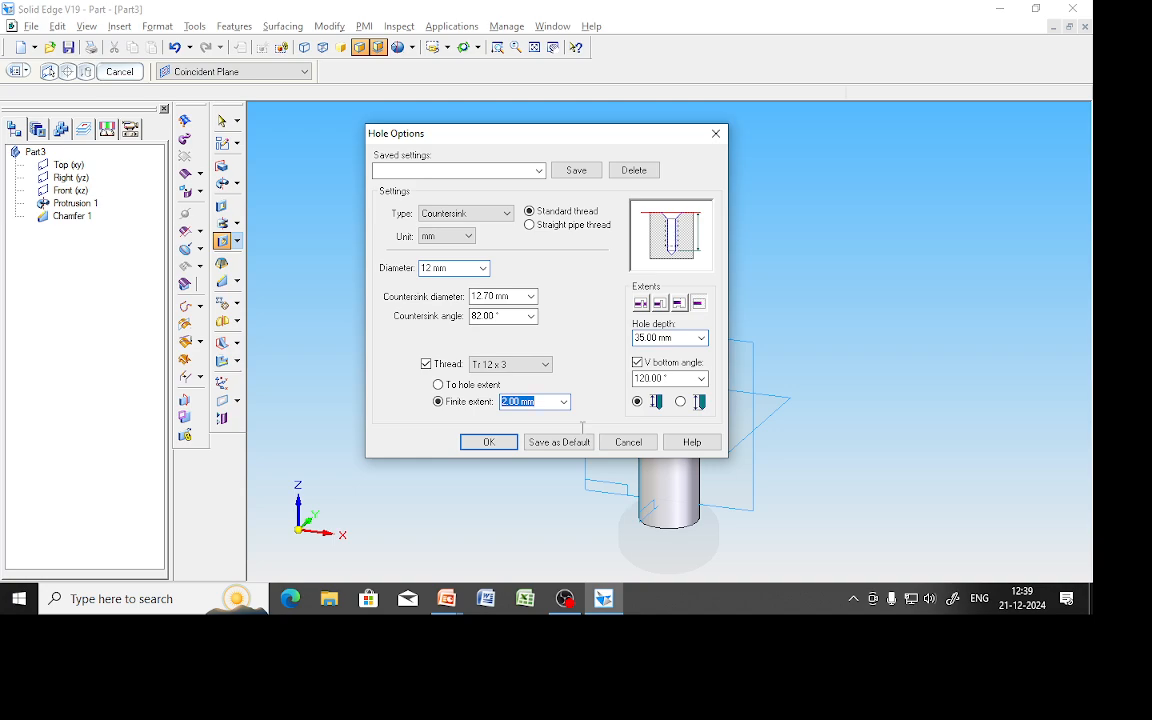
text(30)
click(600, 602)
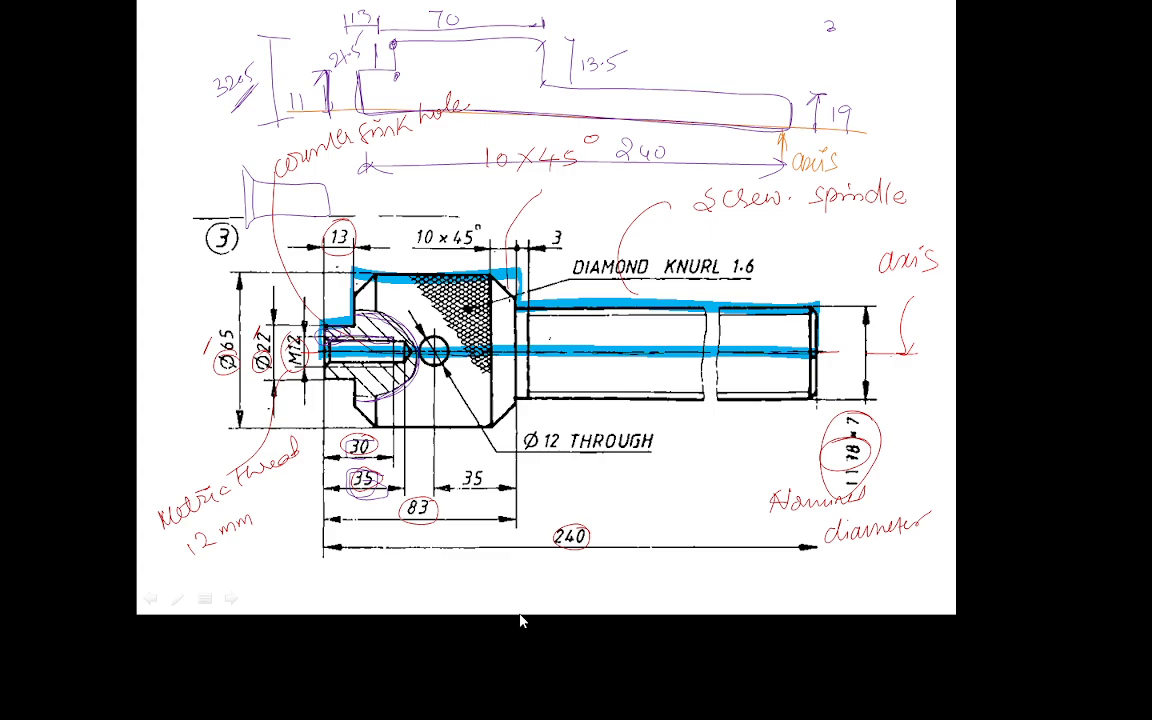
Page back through the slides and keep the ink annotations.
scroll(651, 509, up, 4)
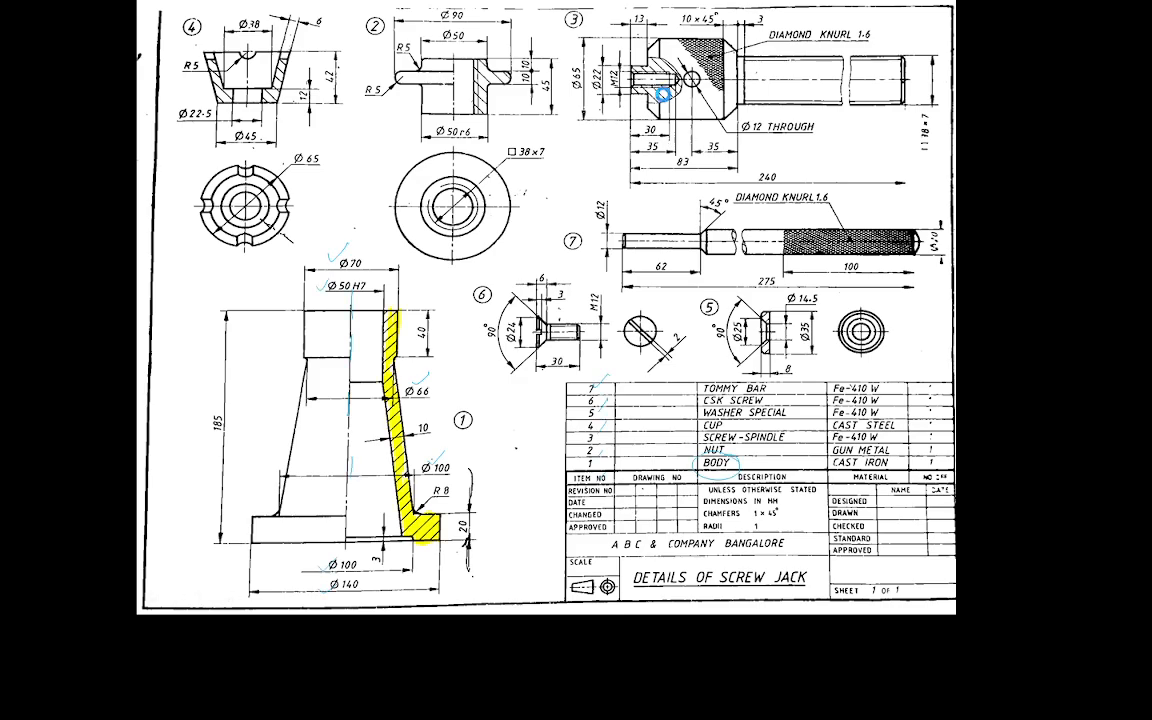
scroll(663, 93, up, 2)
key(Escape)
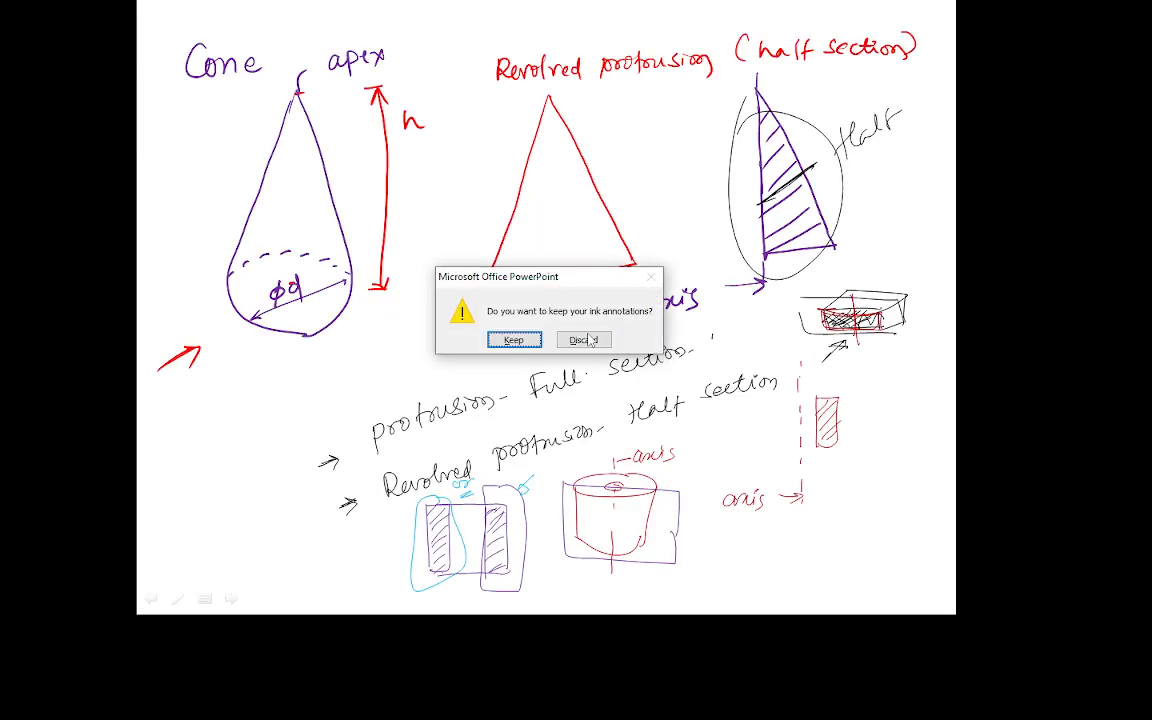
click(513, 339)
Show the annotated spindle drawing on slide 7 full screen, then return to Hole Options.
key(alt+Tab)
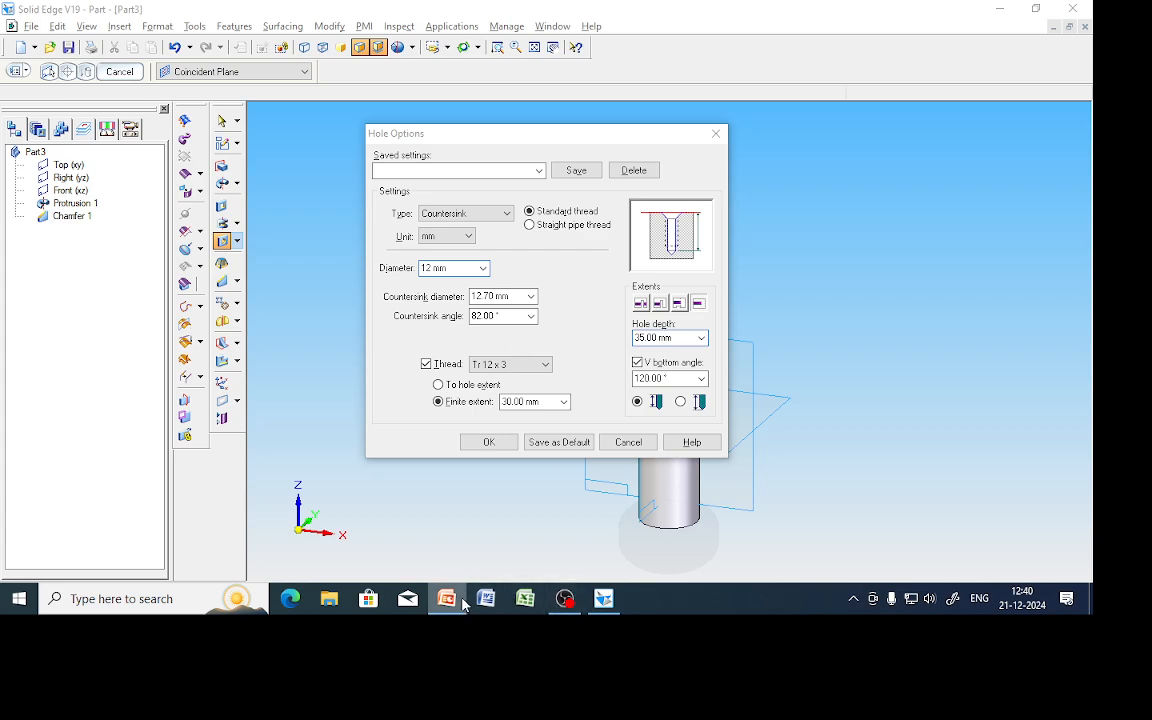
key(alt+Tab)
scroll(85, 450, down, 4)
click(85, 400)
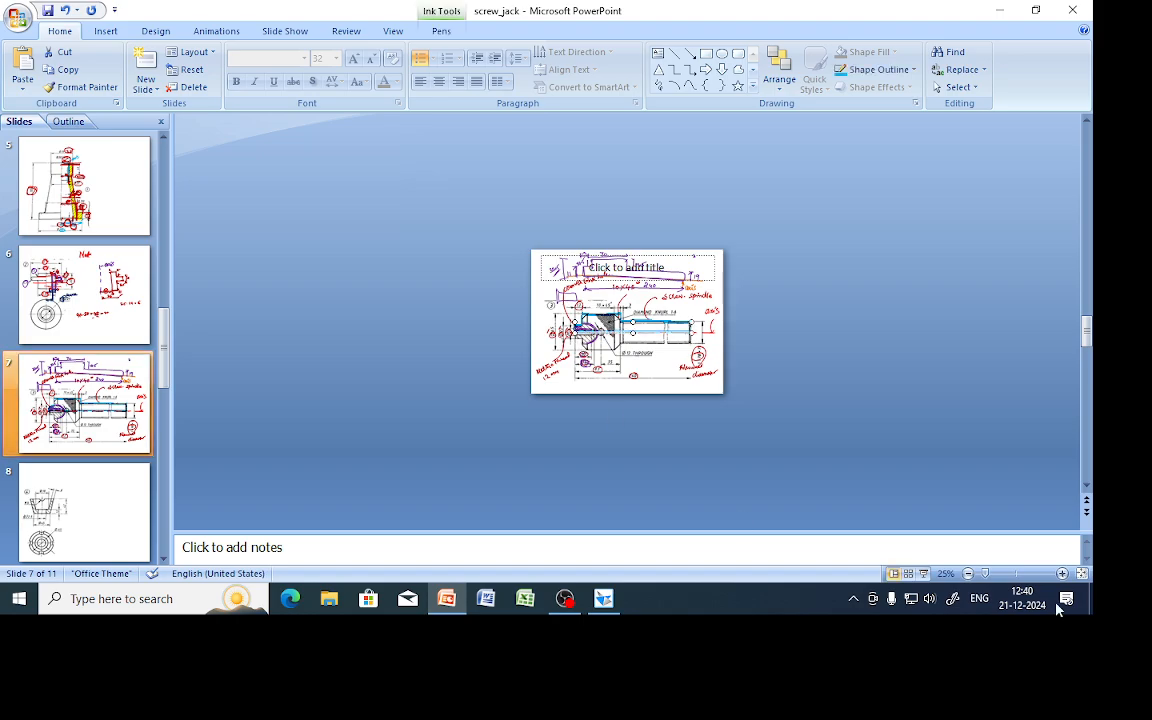
click(923, 573)
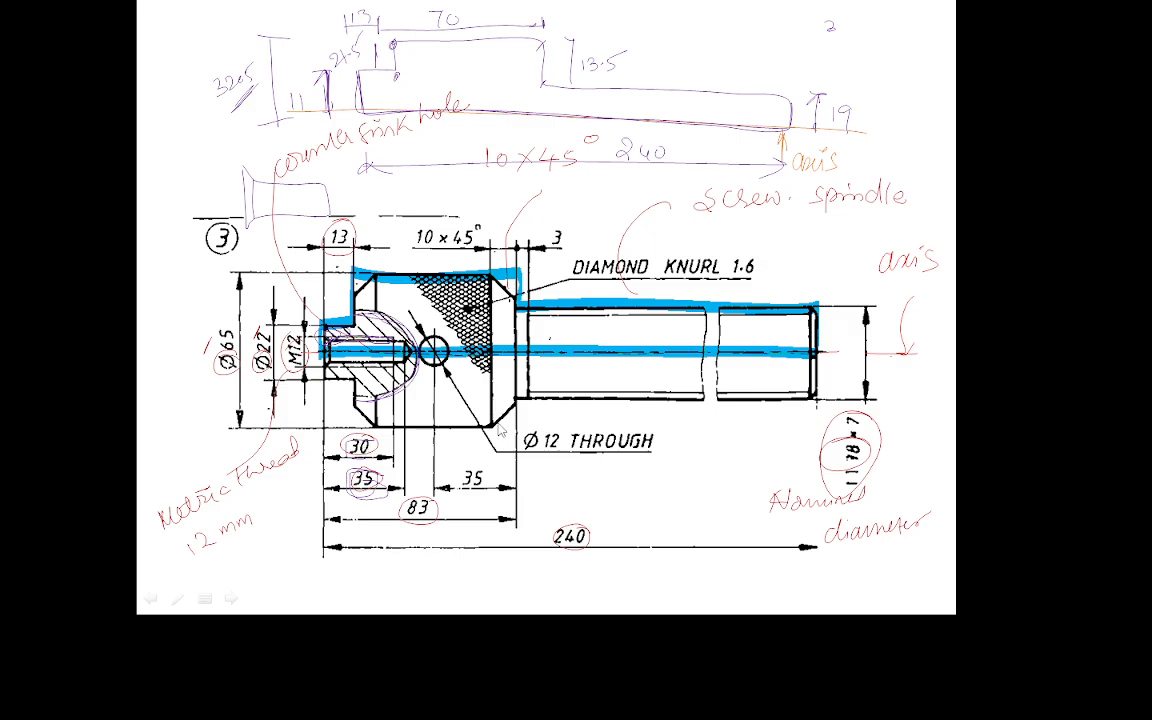
key(Escape)
key(alt+Tab)
key(alt+Tab)
key(alt+Tab)
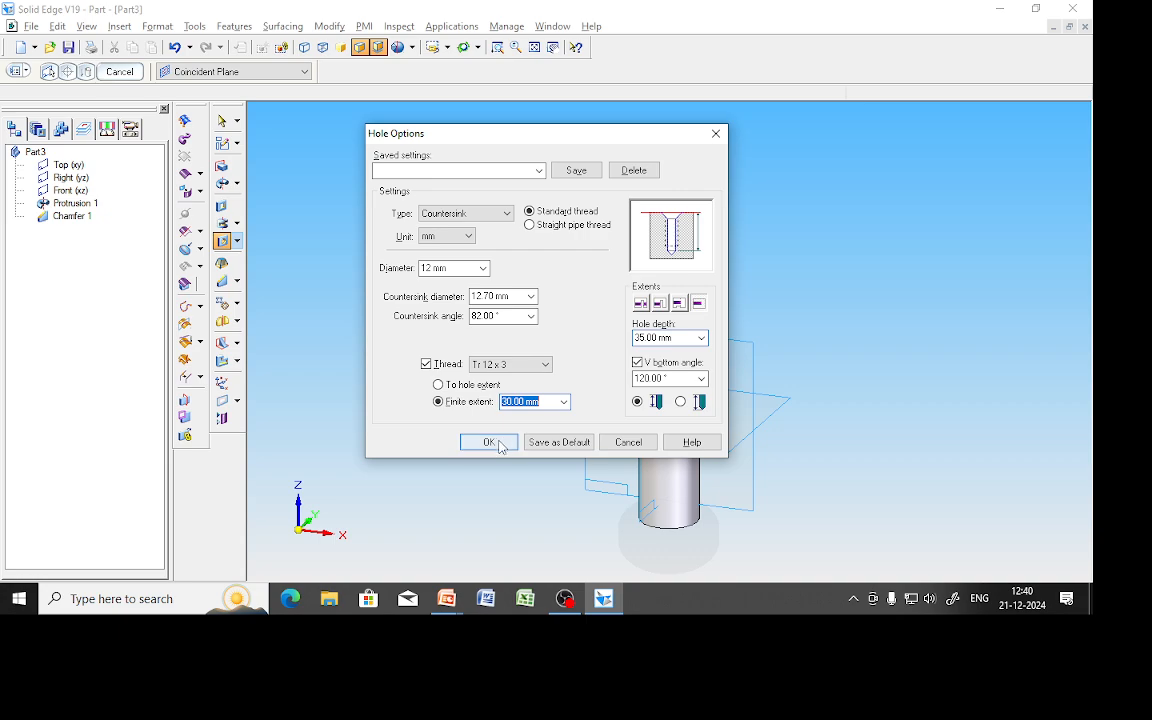
Place Hole 1 at the centre of the part's top face with the chosen settings.
click(487, 441)
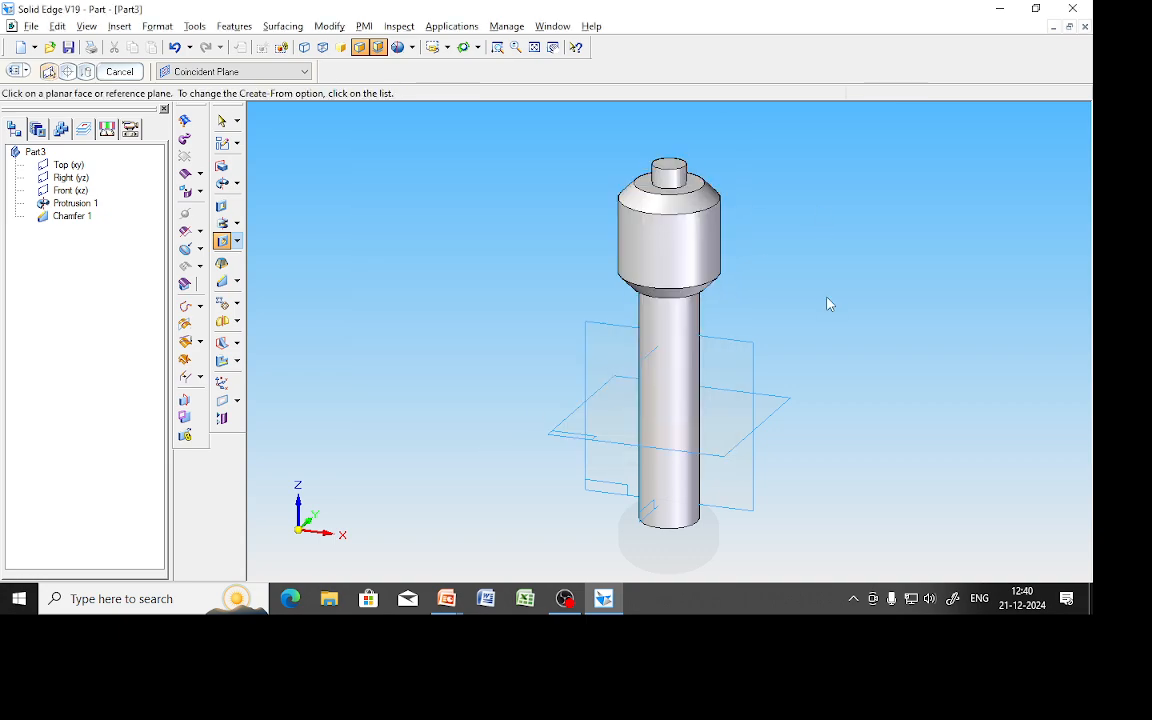
click(666, 168)
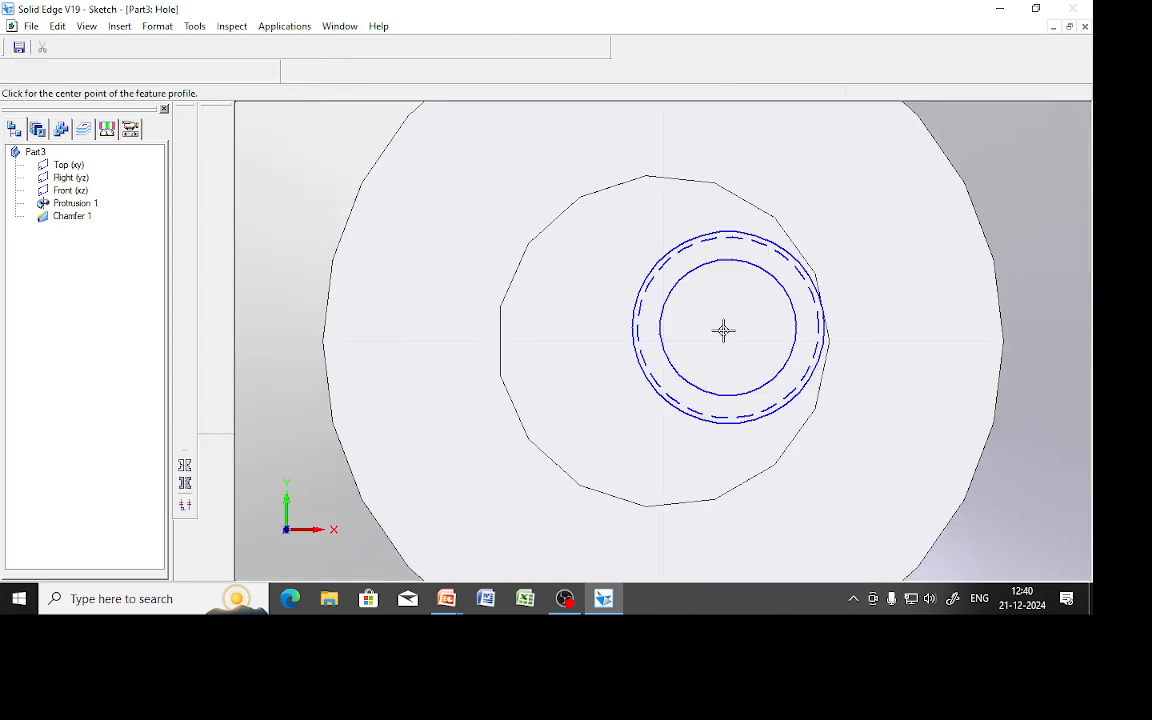
click(663, 342)
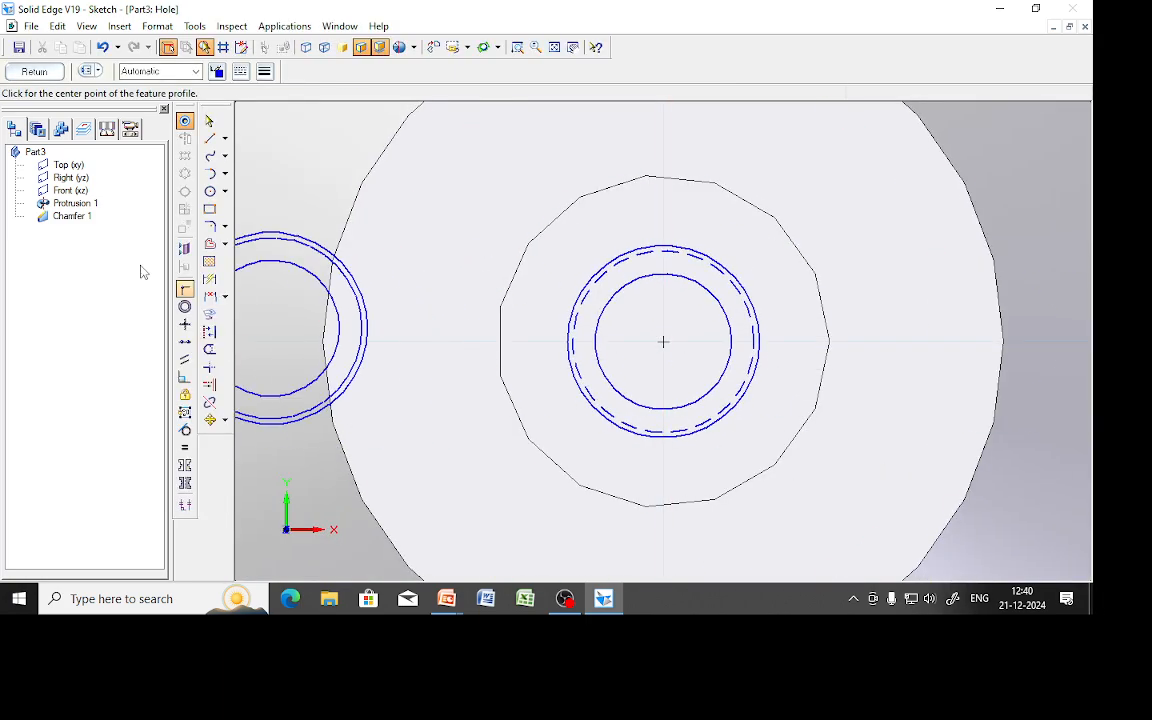
click(34, 72)
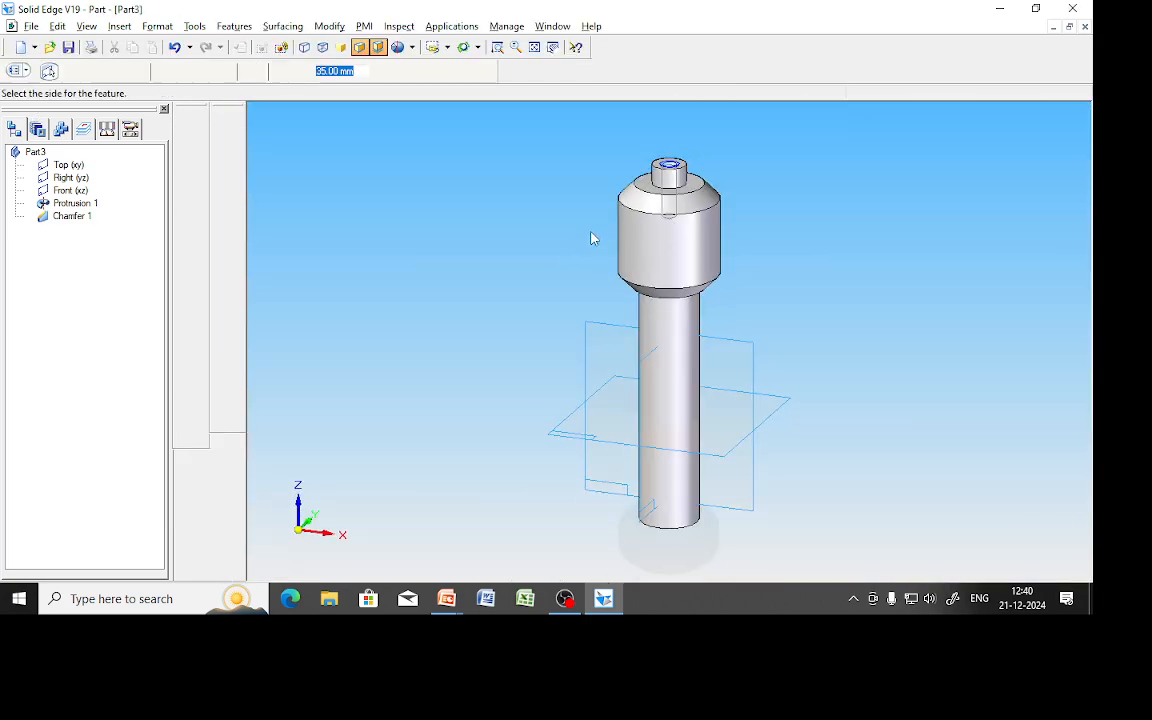
click(548, 287)
click(117, 73)
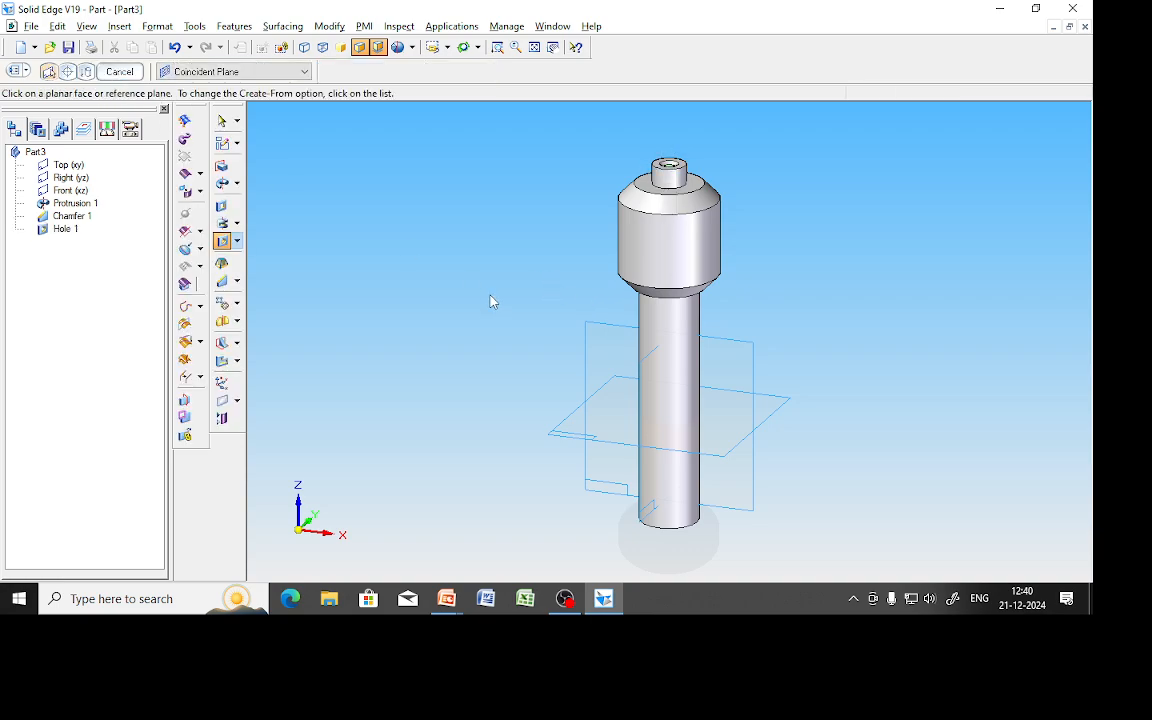
Zoom out of the part and switch to the screw_jack presentation.
scroll(710, 131, up, 4)
scroll(483, 268, up, 3)
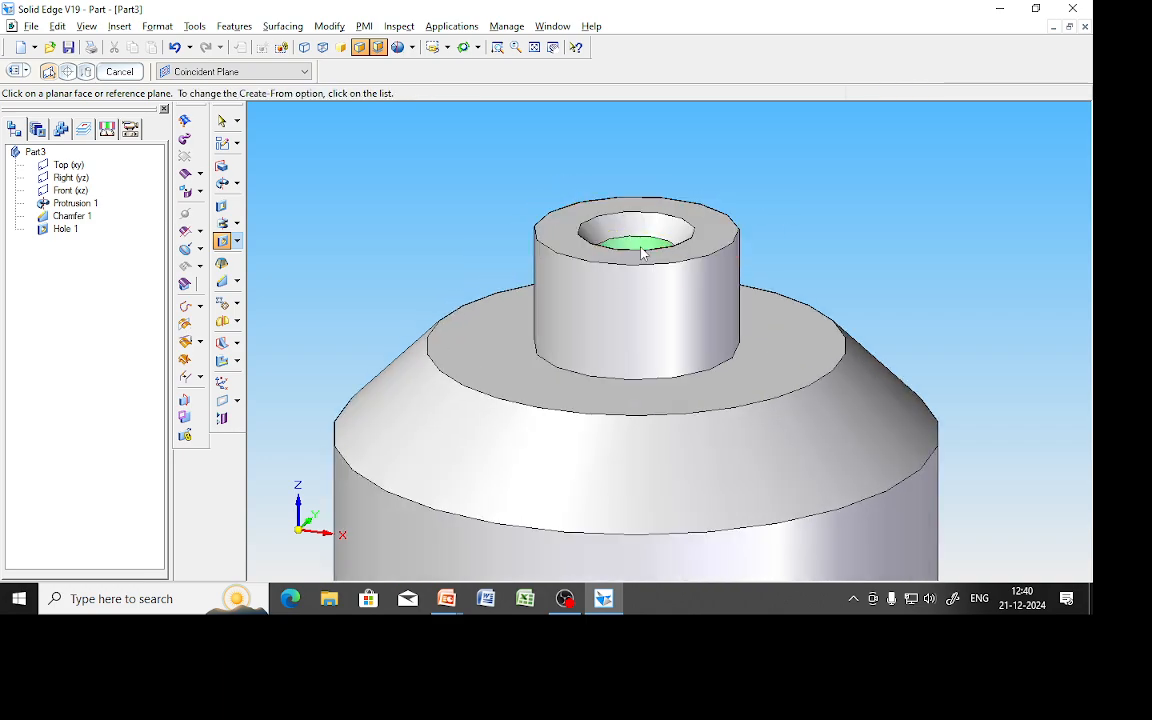
scroll(641, 252, up, 2)
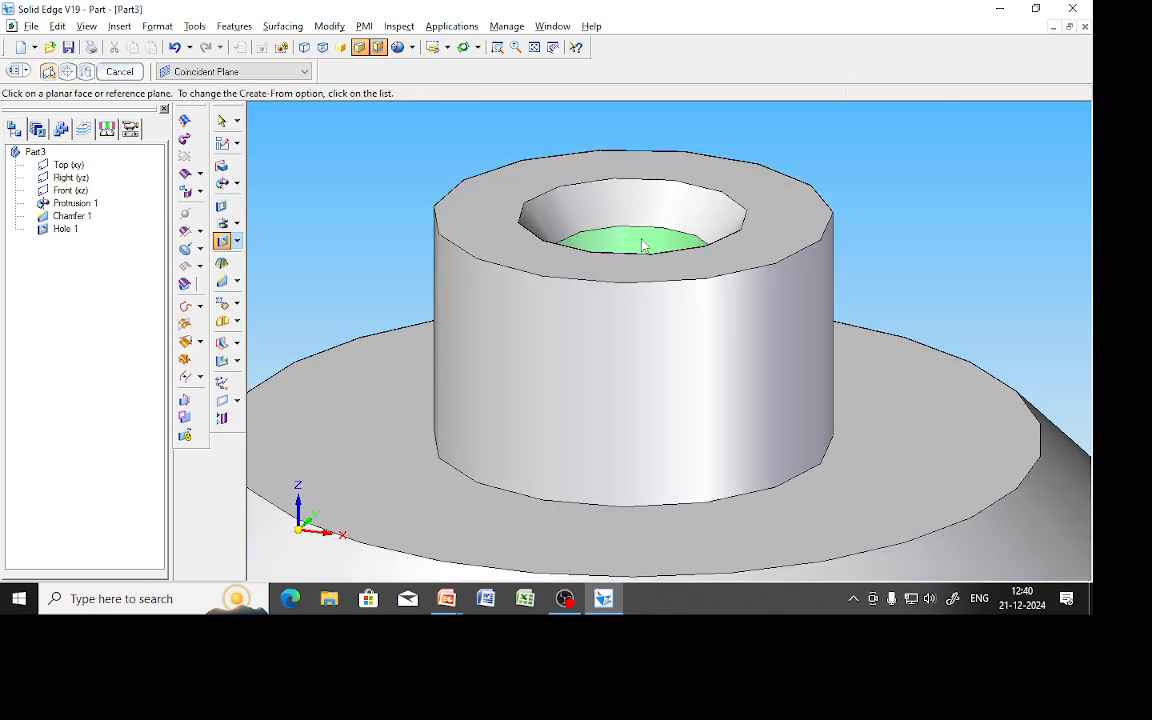
scroll(643, 246, down, 5)
key(alt+Tab)
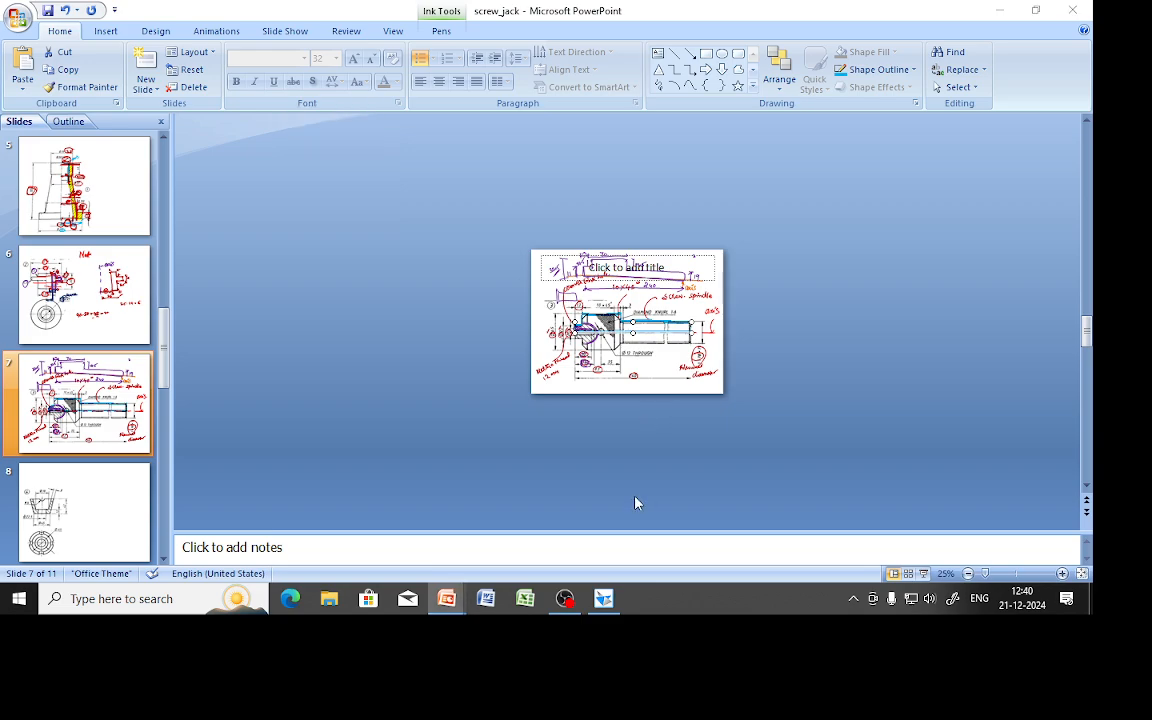
Review the spindle drawing in the full-screen slide show, then return to the Solid Edge part.
key(alt+Tab)
key(Tab)
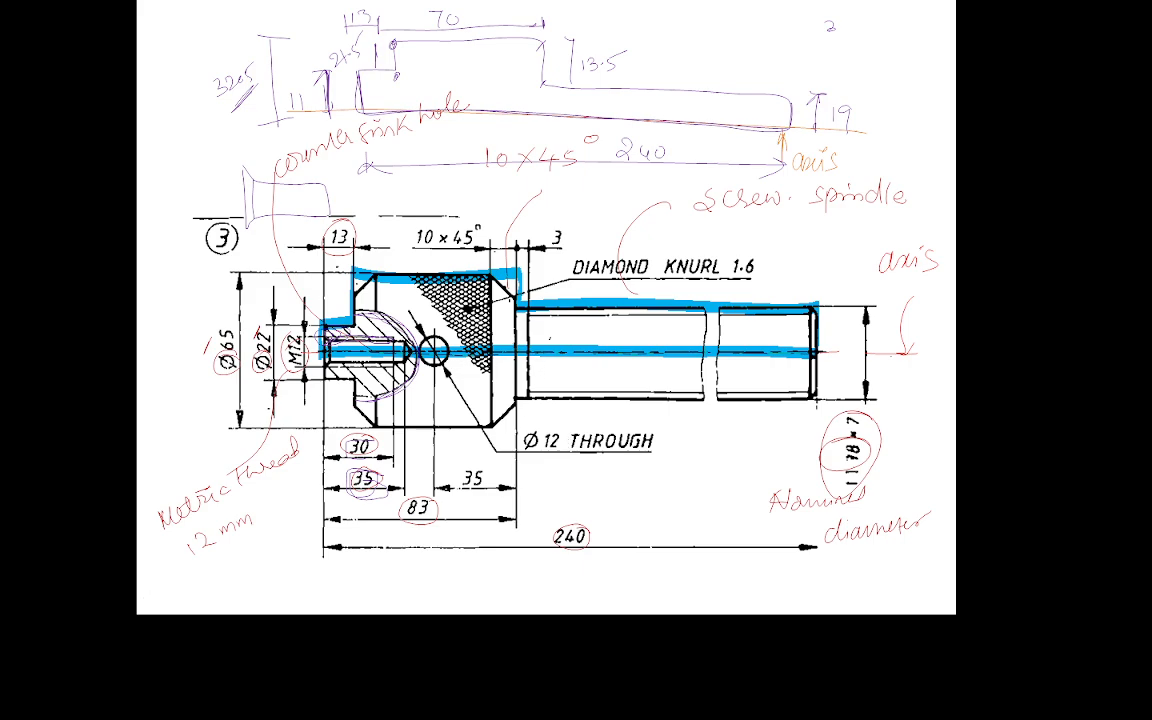
key(Escape)
key(alt+Tab)
key(alt+Tab)
key(Tab)
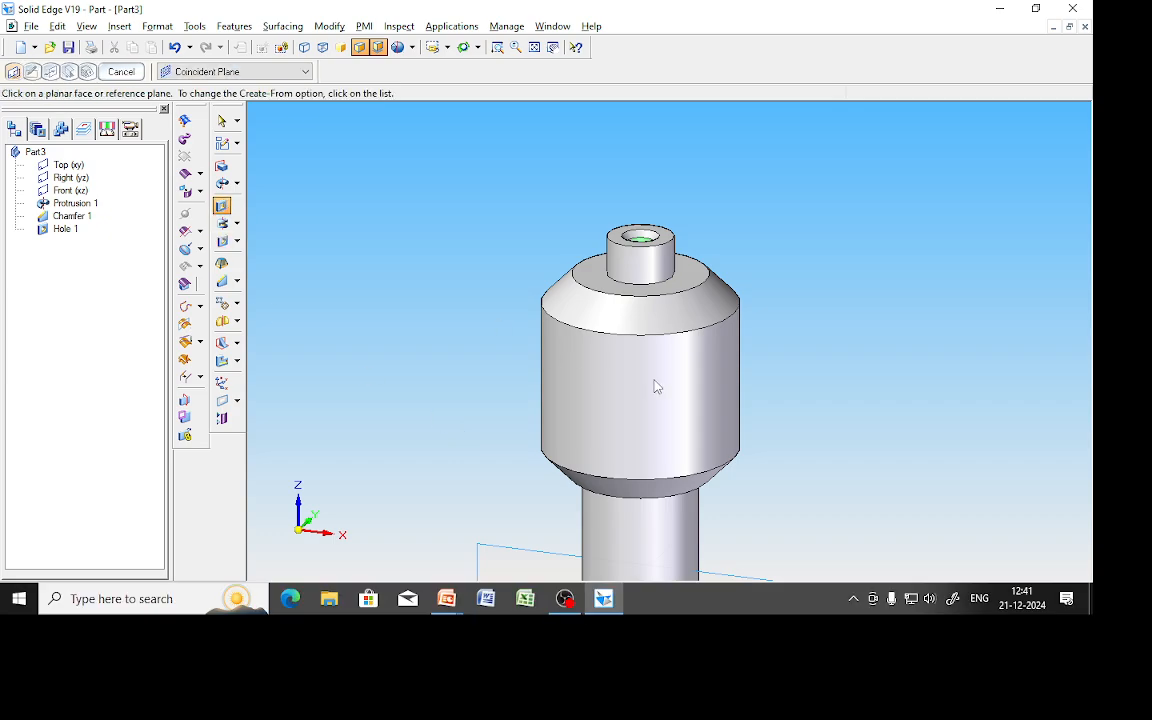
On the Front plane, sketch a 12 mm circle on the upper body.
scroll(573, 432, up, 3)
scroll(573, 430, down, 5)
scroll(573, 430, down, 3)
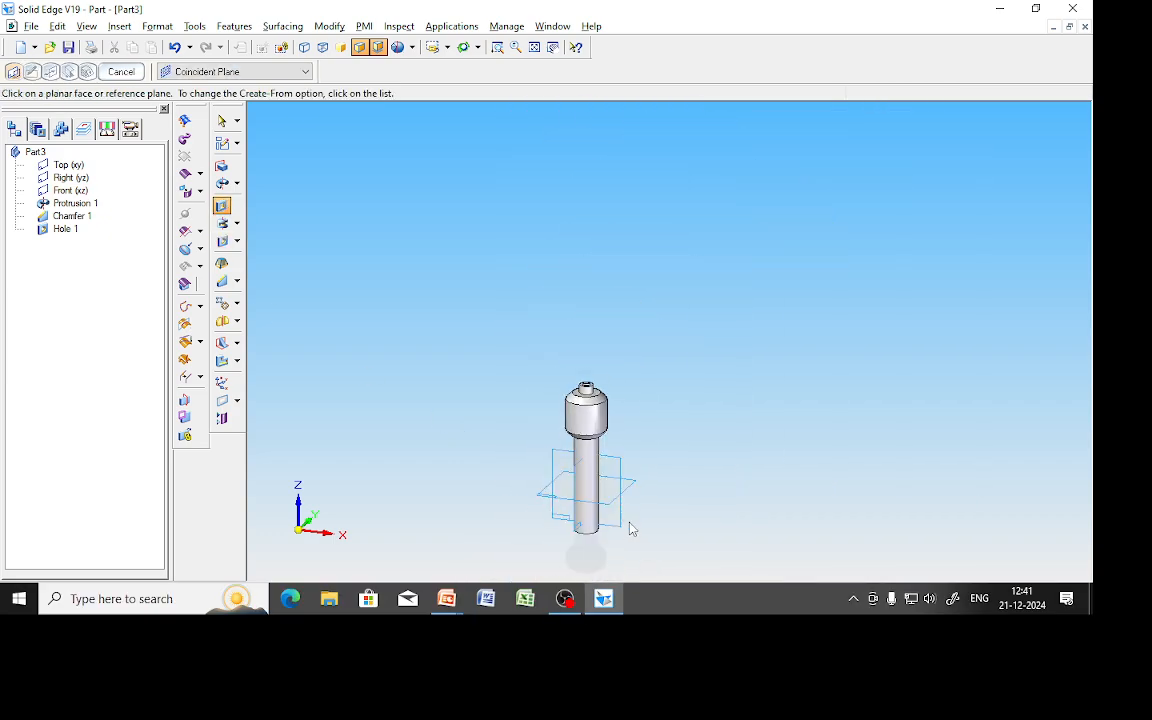
click(614, 458)
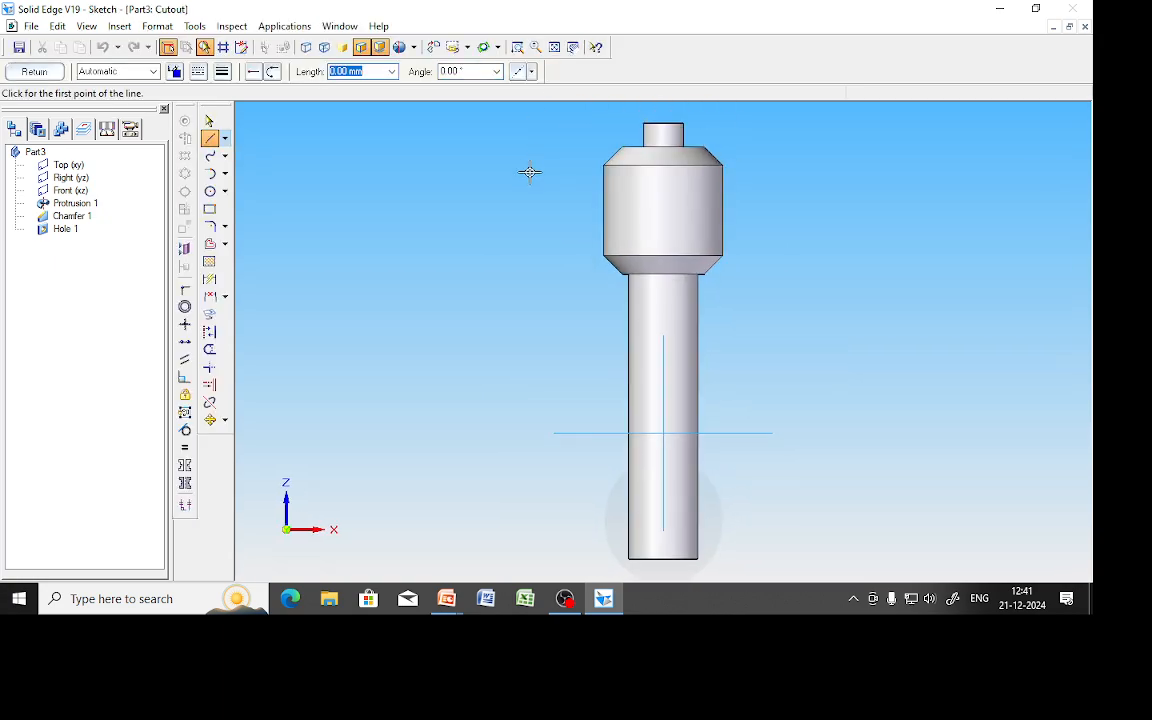
click(209, 192)
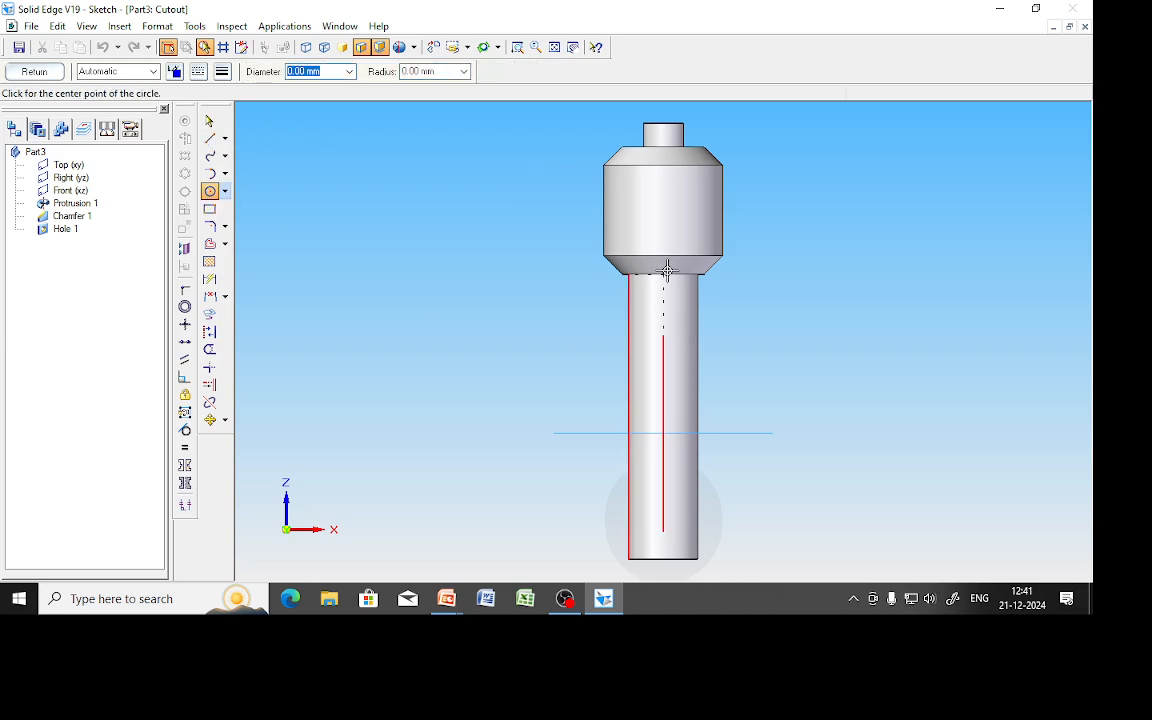
click(662, 209)
text(12)
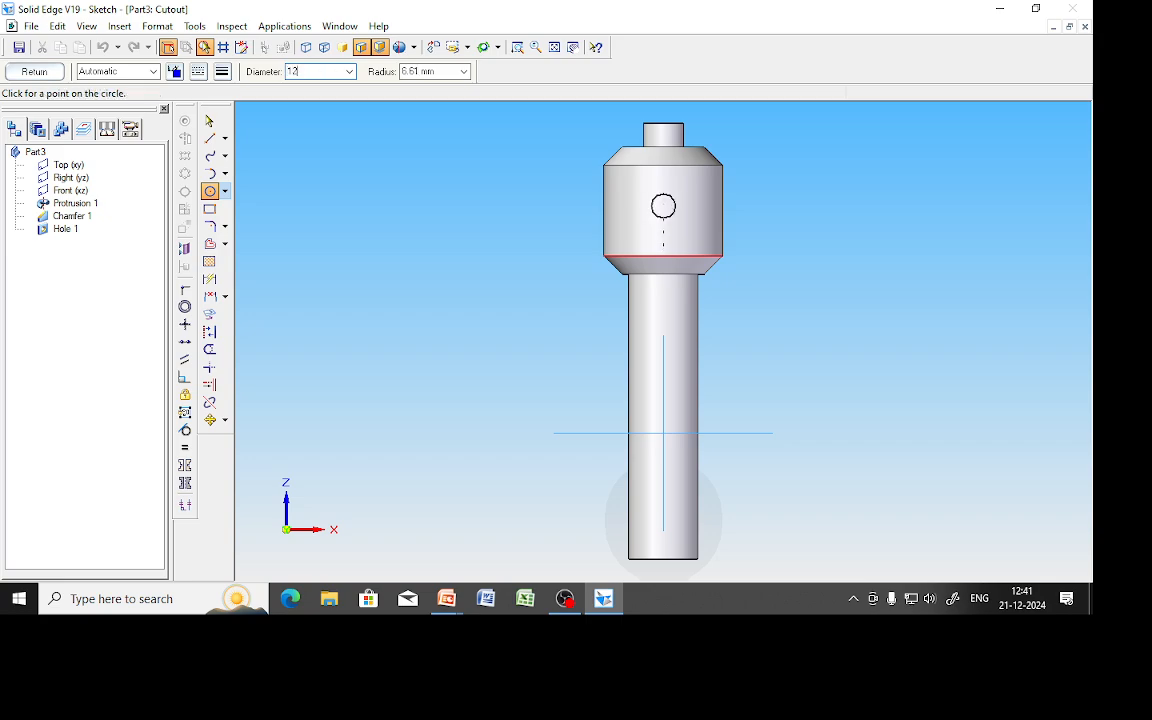
key(Return)
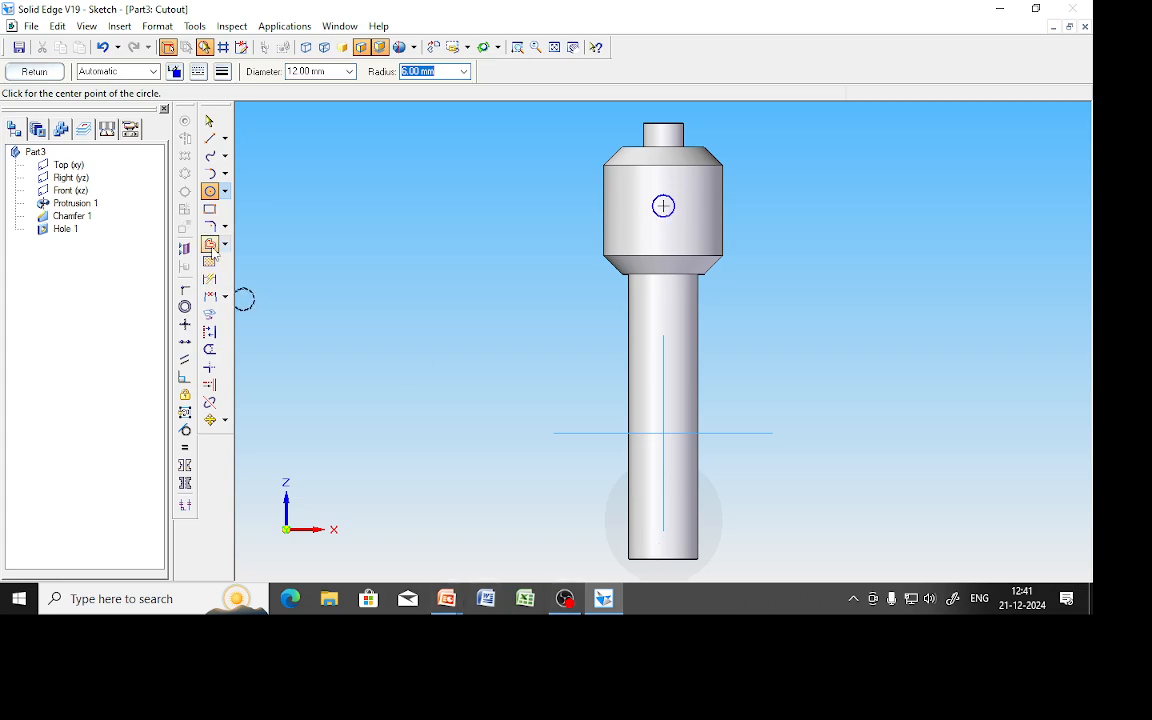
Dimension the circle 35 mm above the upper body's bottom edge.
click(209, 279)
click(655, 272)
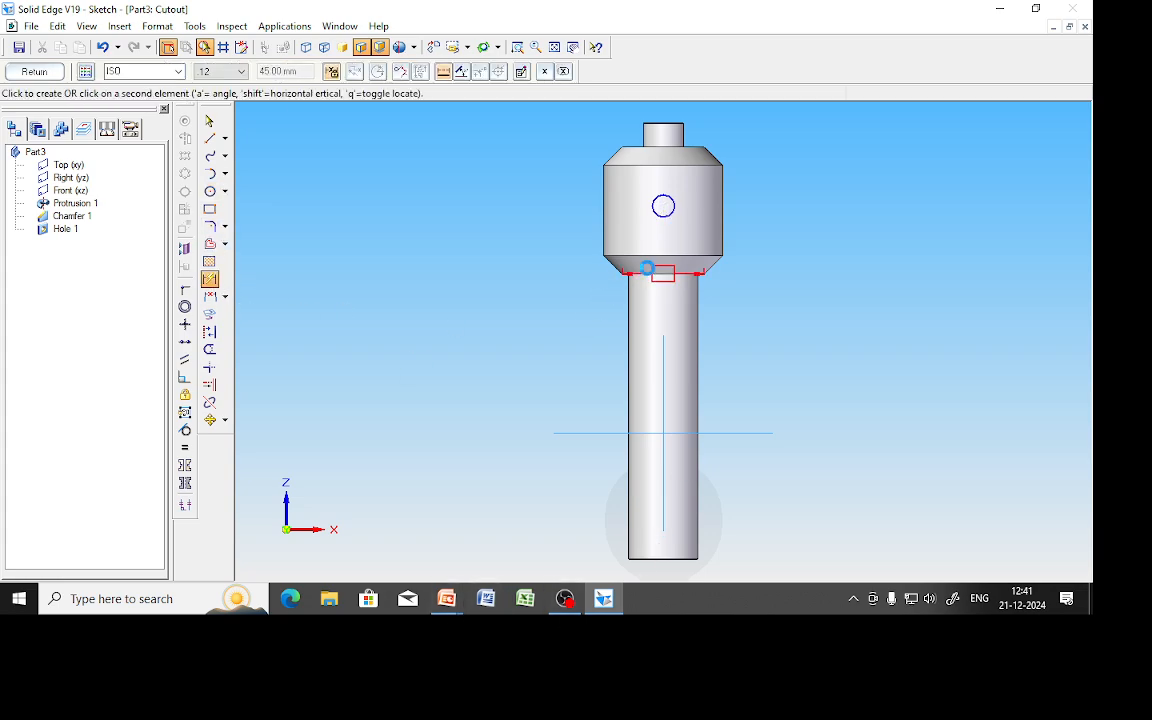
click(663, 206)
click(516, 240)
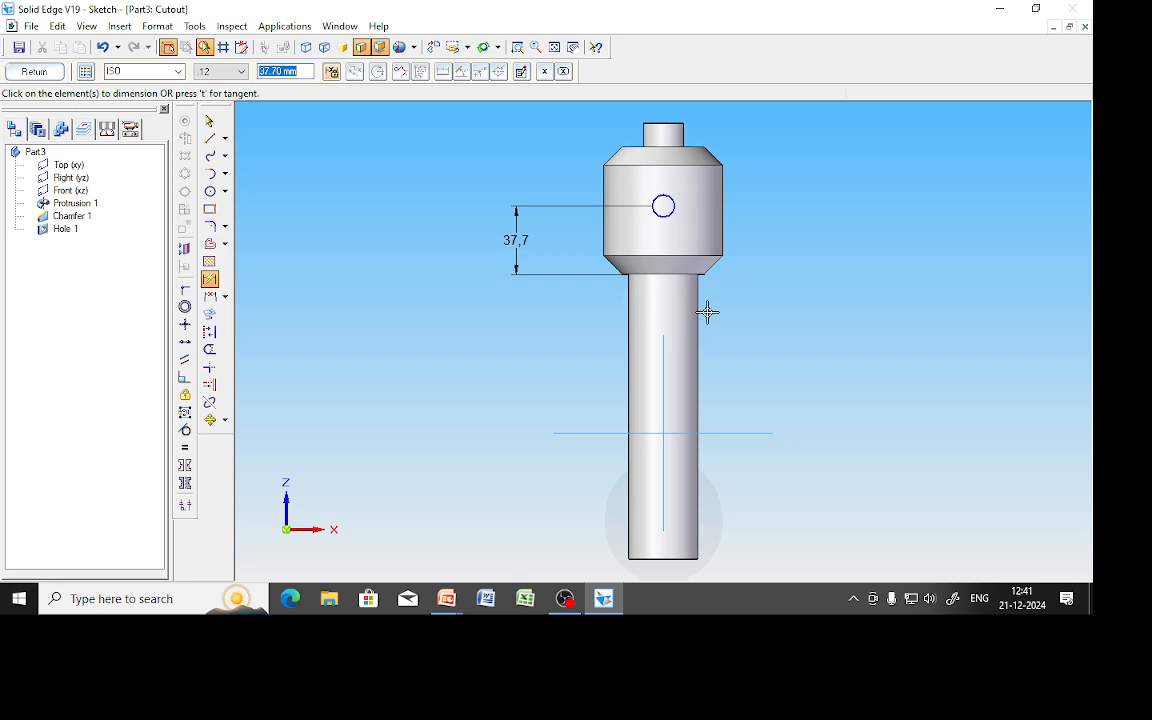
text(35)
key(Return)
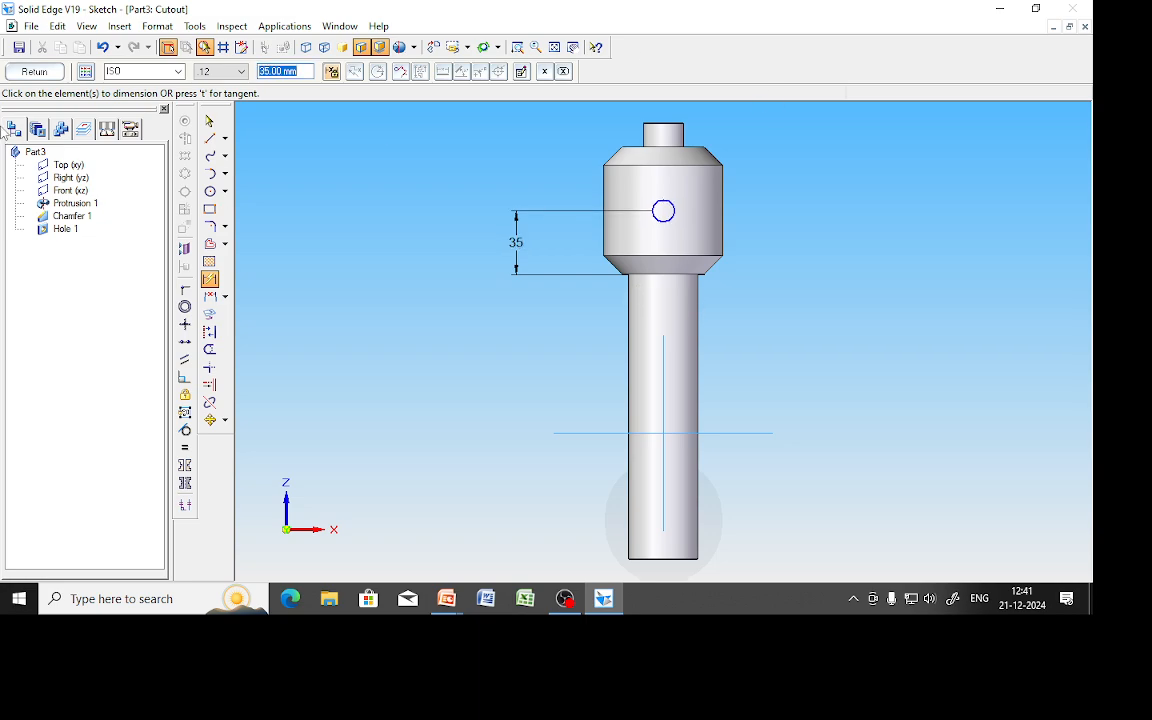
Finish the sketch and cut it symmetrically through the whole part.
click(38, 77)
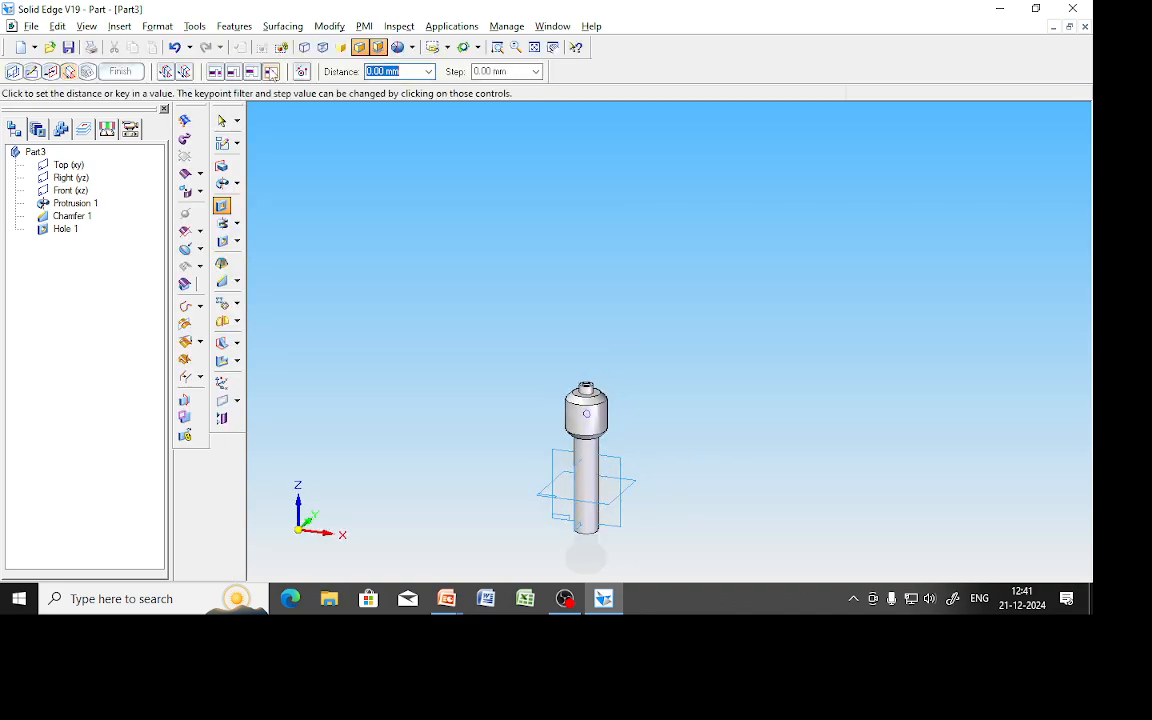
click(187, 76)
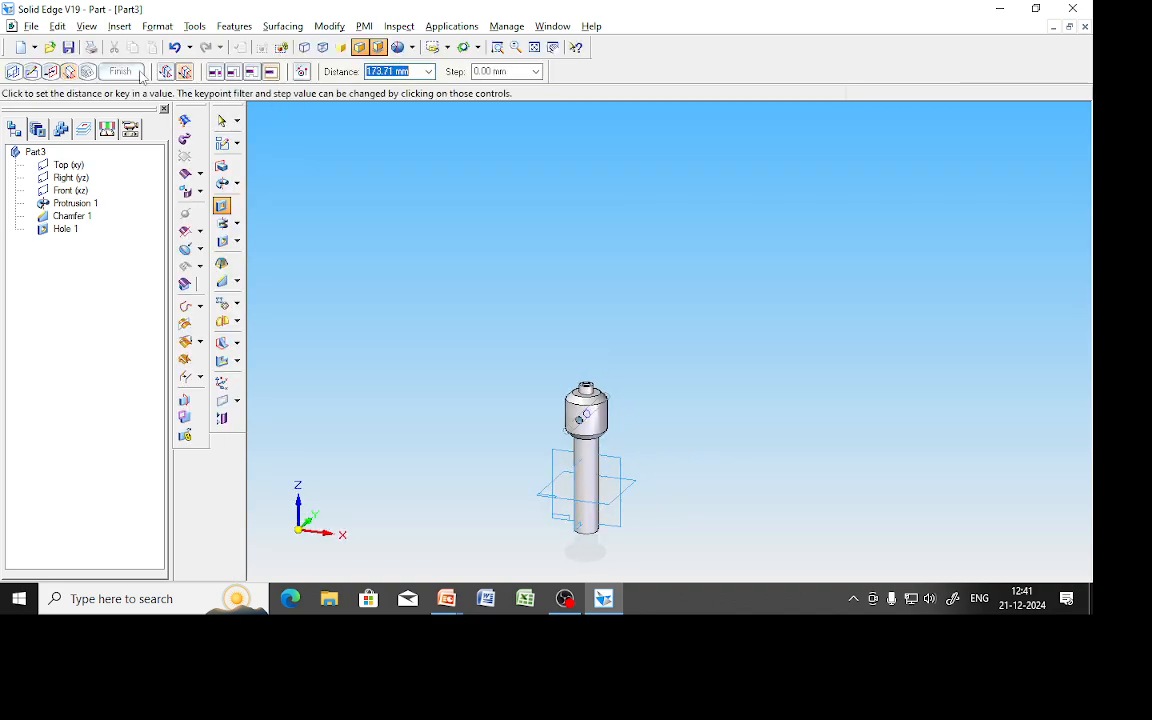
click(606, 340)
click(121, 71)
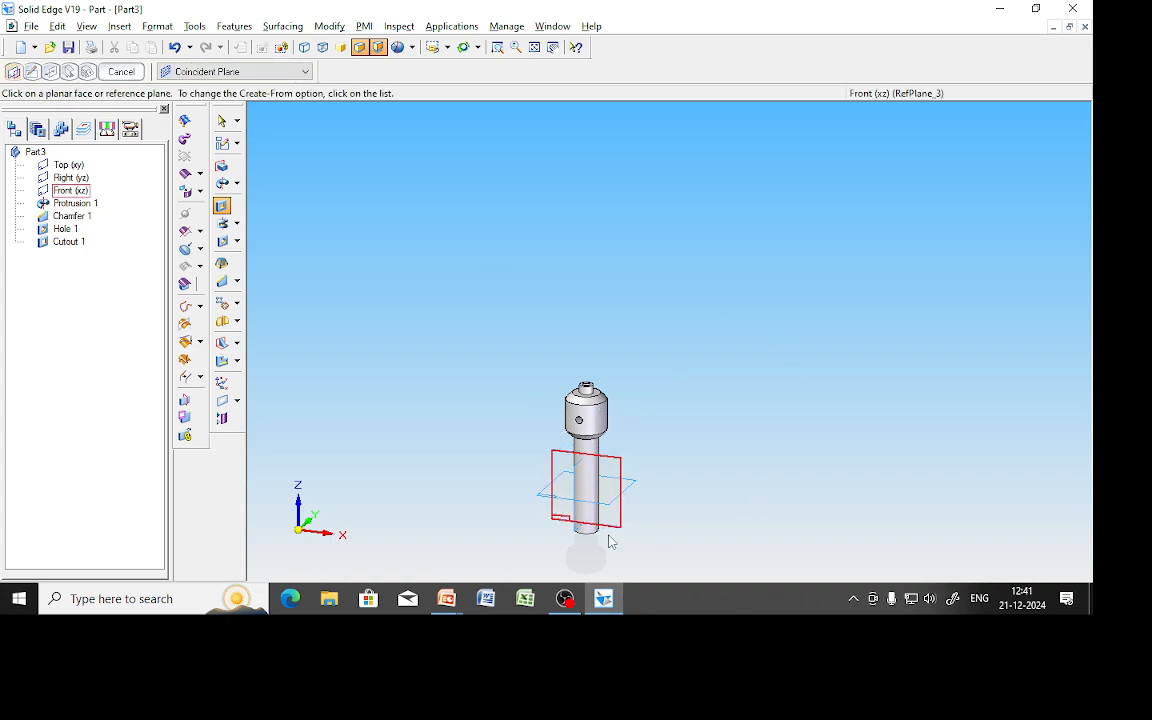
scroll(602, 548, up, 3)
scroll(601, 545, down, 3)
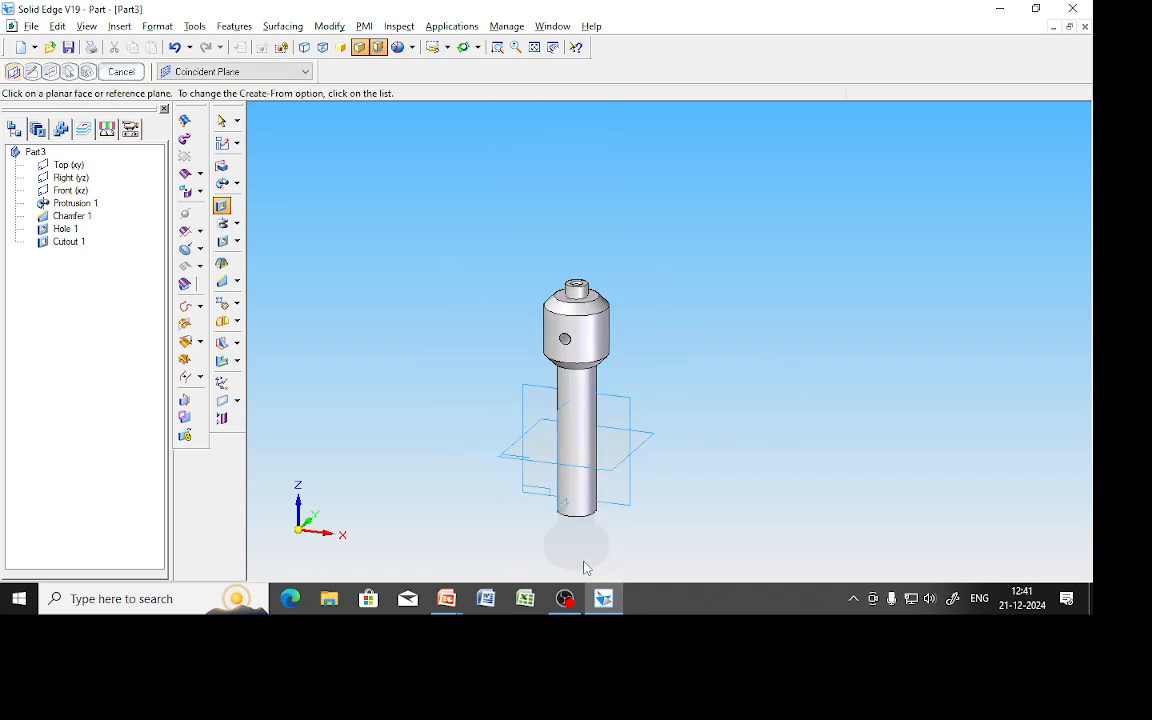
mouse_move(447, 598)
click(492, 500)
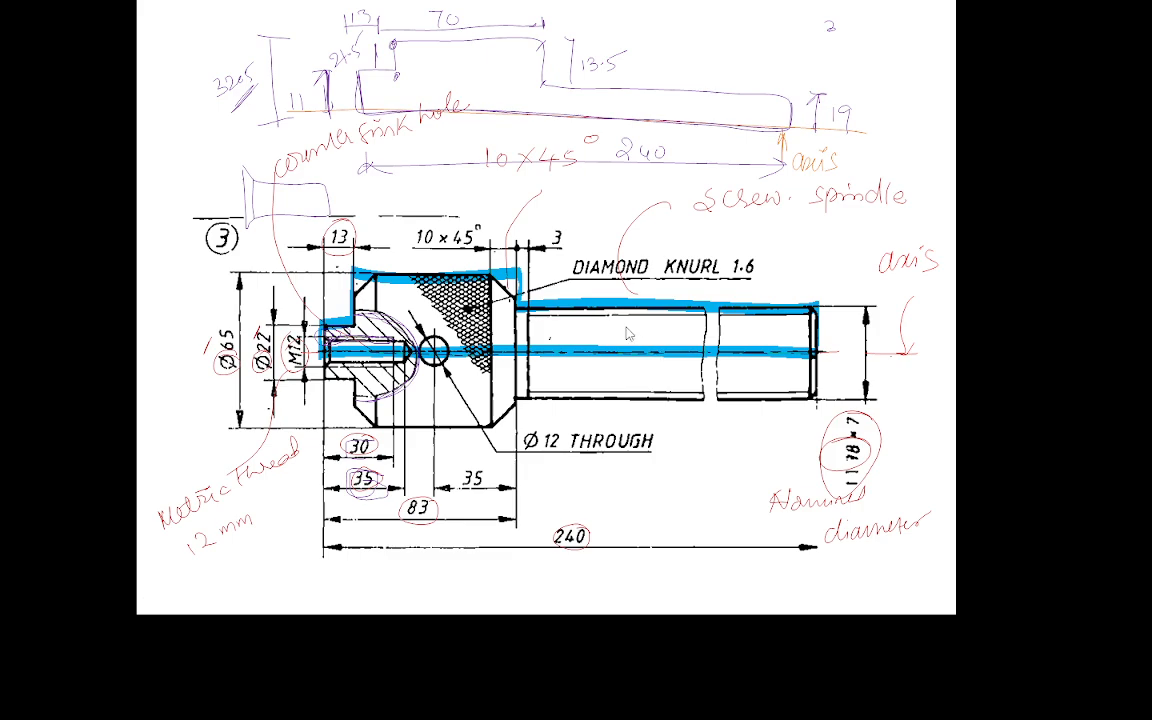
key(alt+Tab)
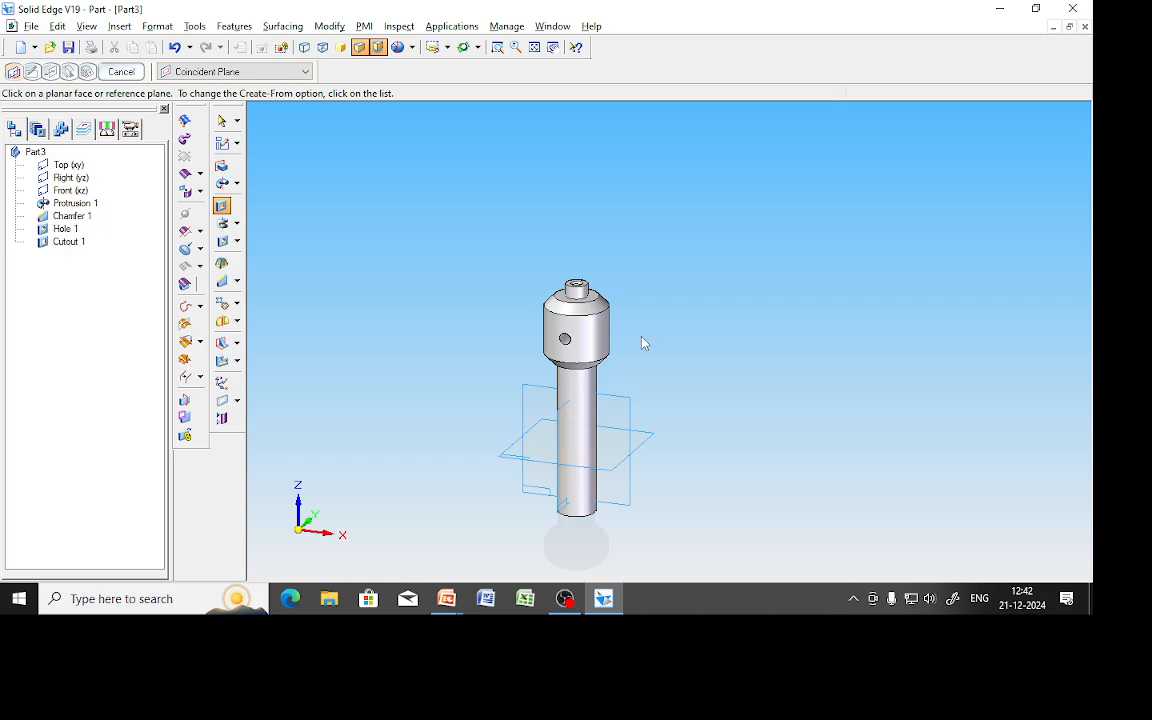
Start the Thread command from the hole flyout, keeping a straight thread.
click(237, 224)
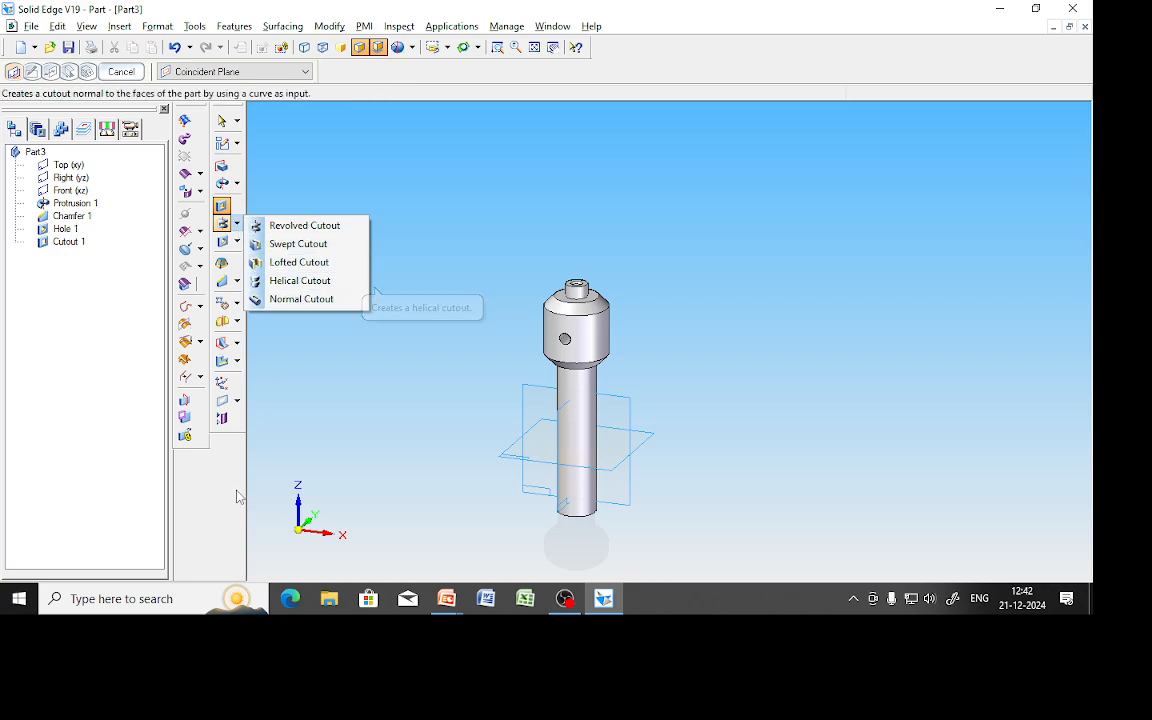
click(238, 244)
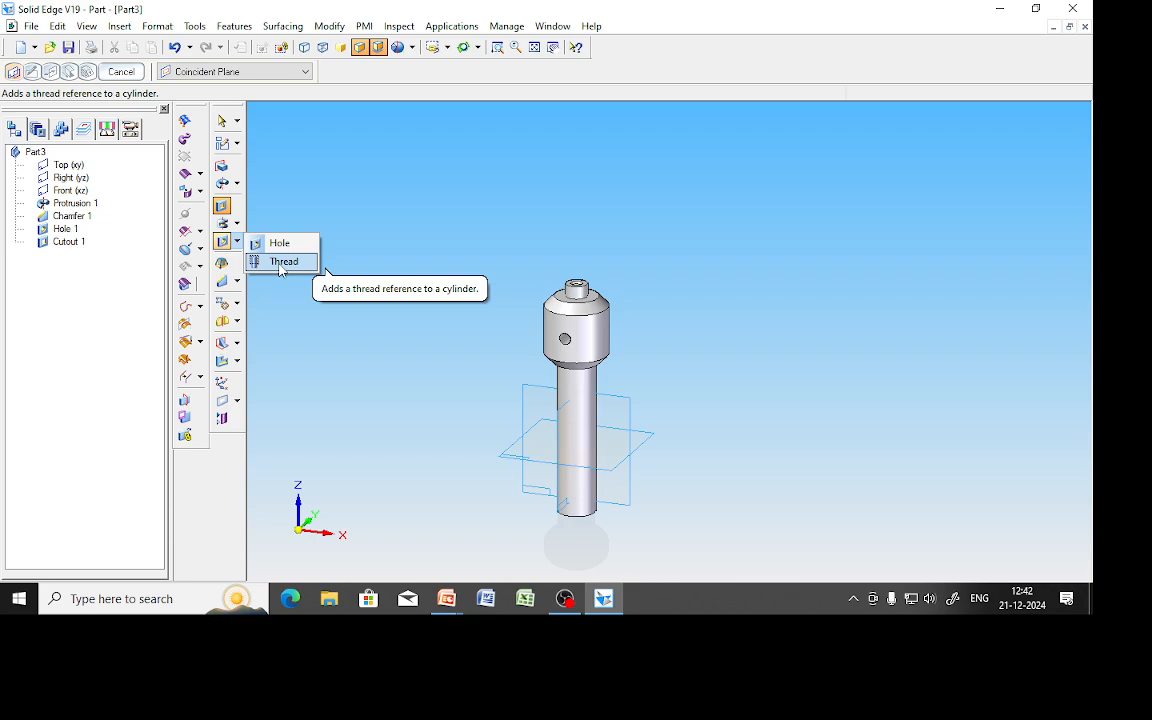
click(210, 536)
click(237, 401)
click(238, 242)
click(241, 243)
click(238, 243)
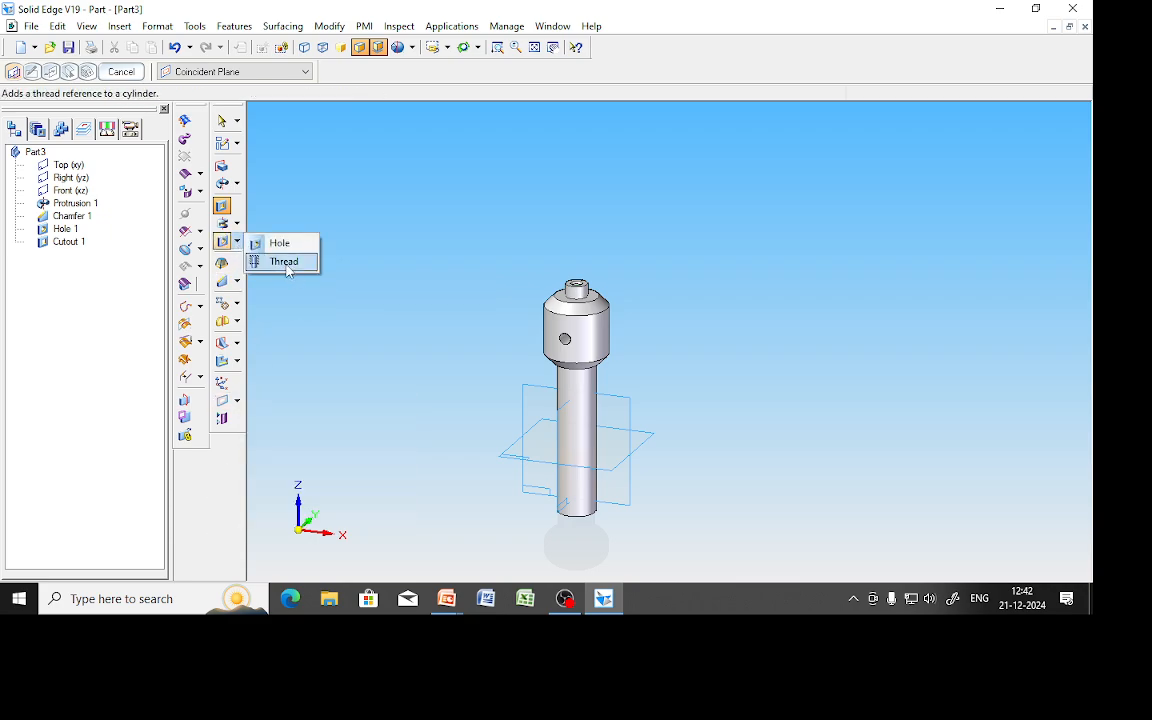
click(283, 260)
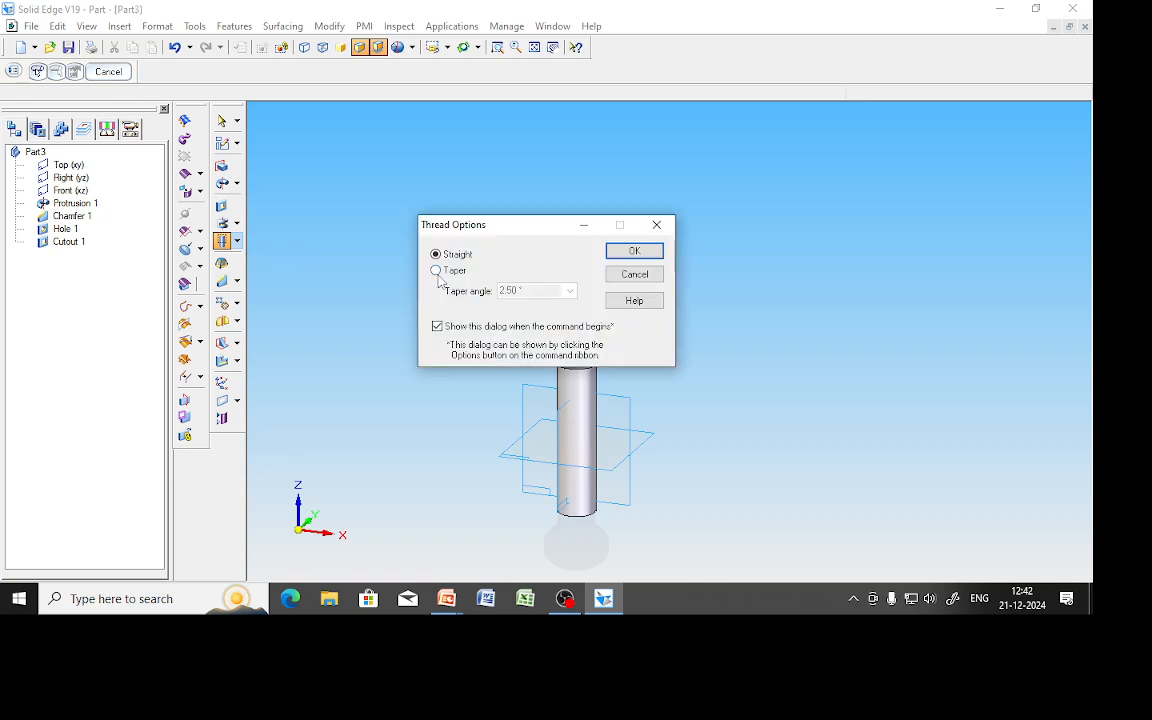
click(634, 251)
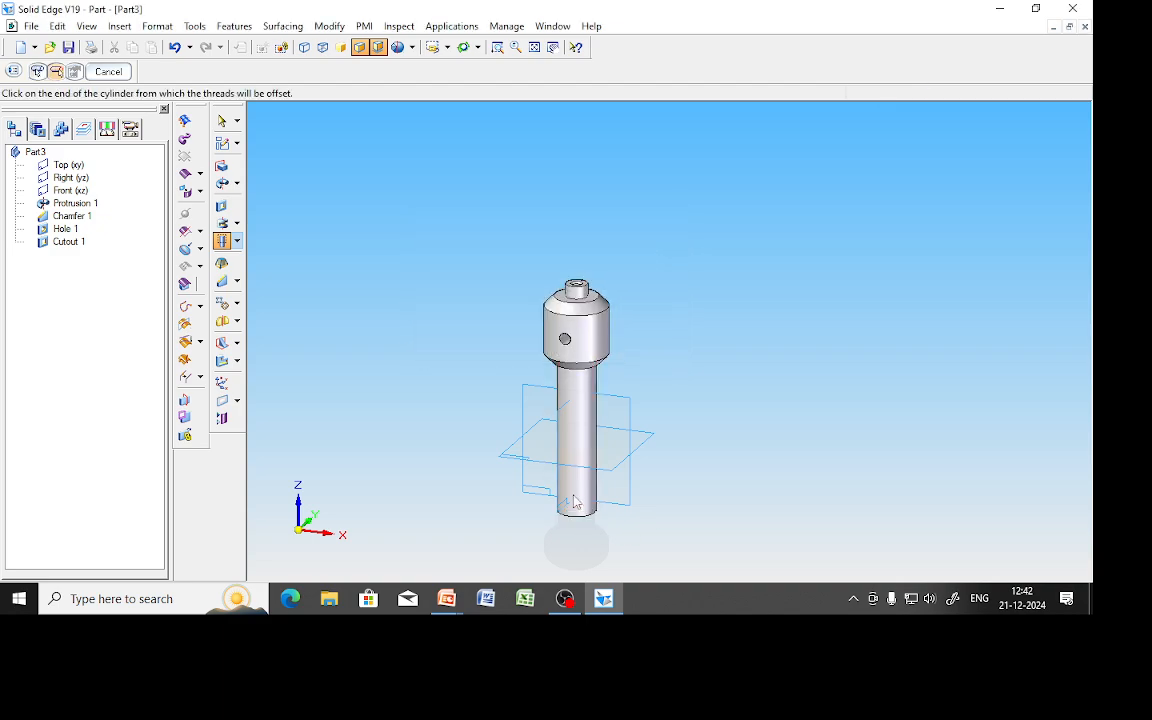
click(15, 71)
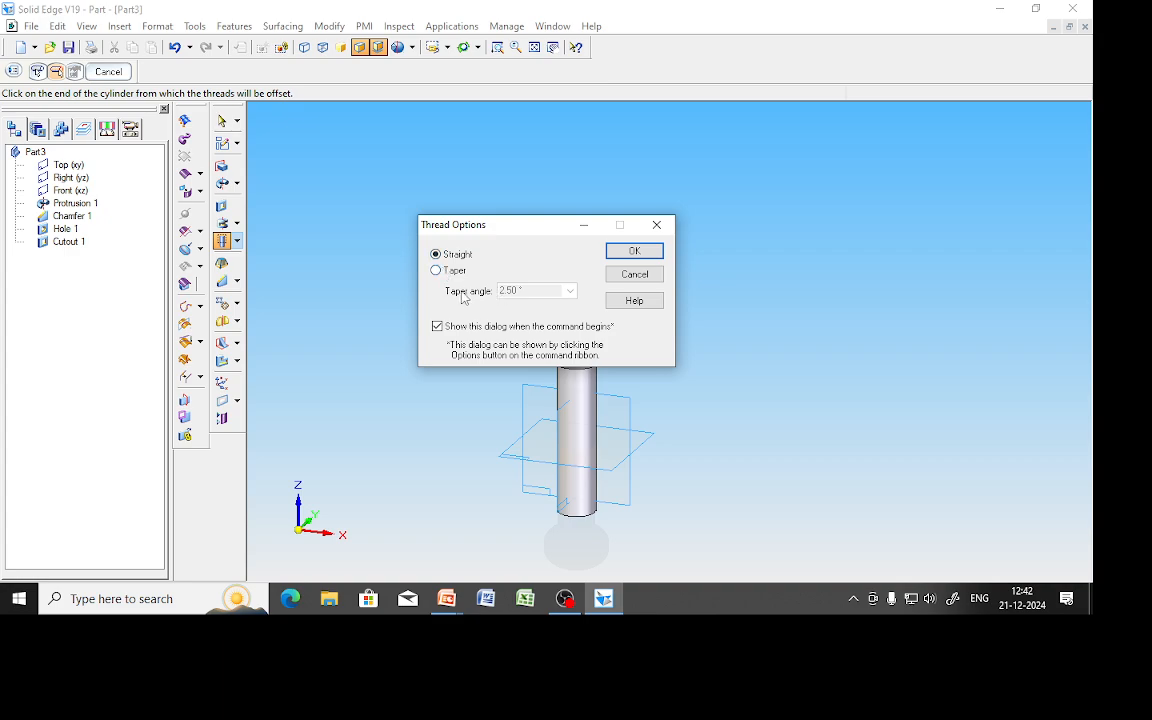
click(634, 252)
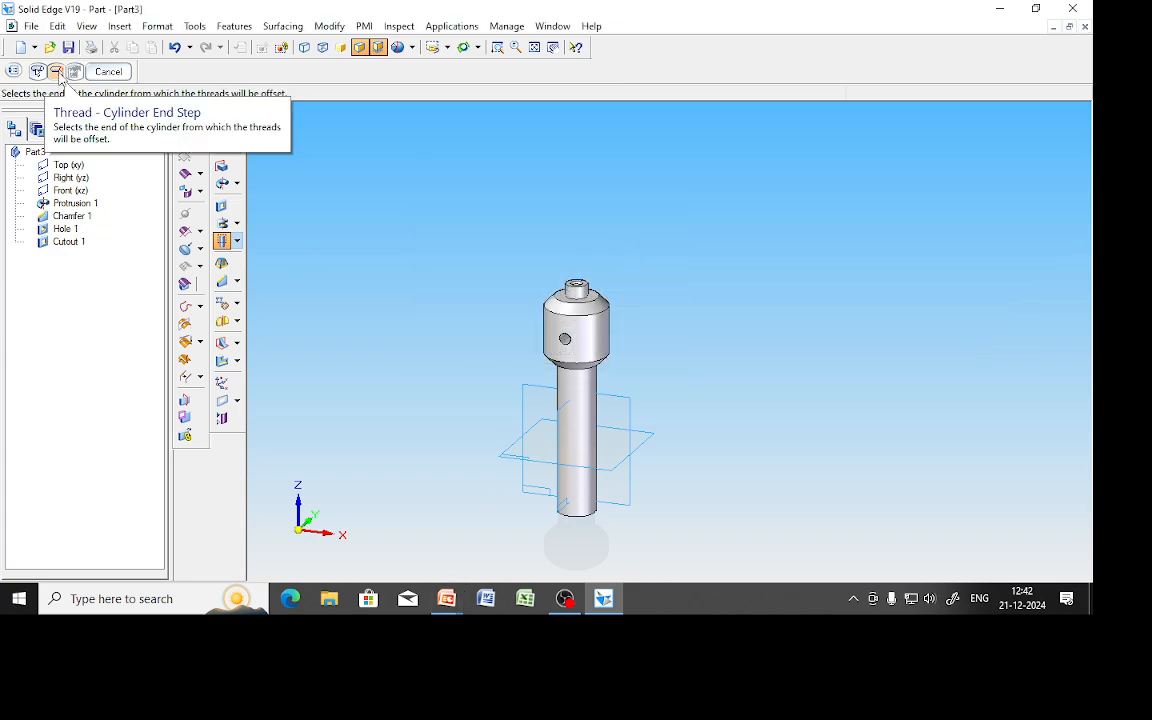
Thread the shaft from its bottom end with size Tr 38 x 7.
click(576, 525)
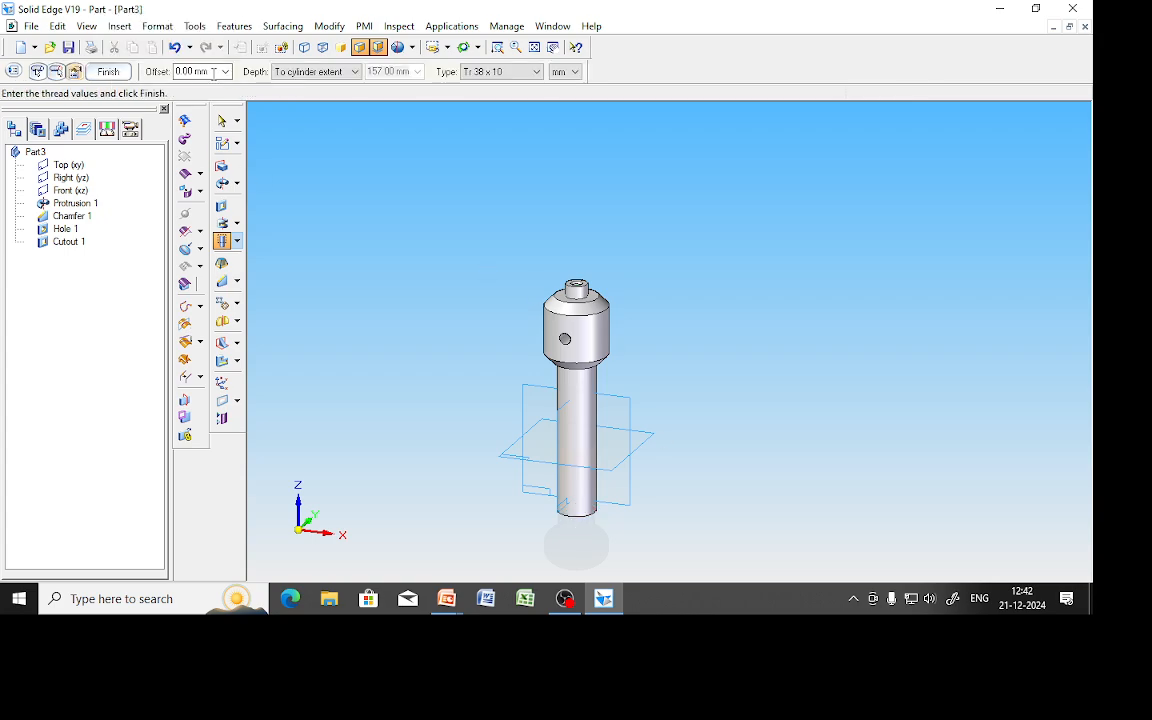
click(480, 73)
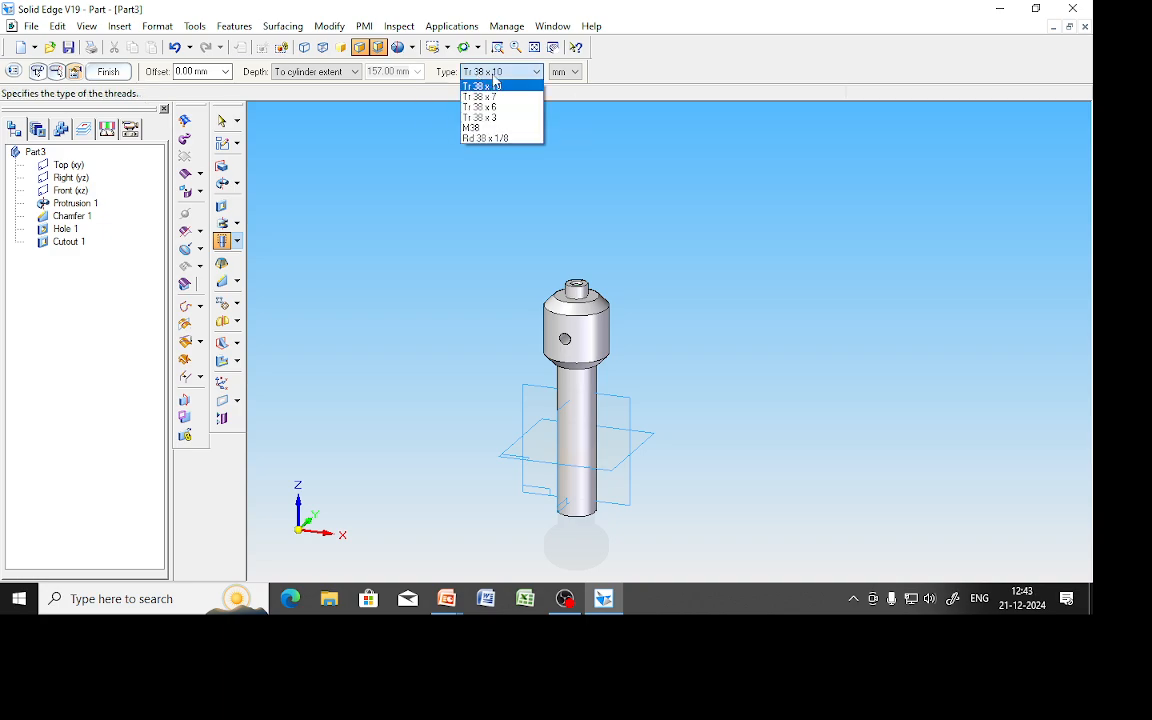
click(494, 97)
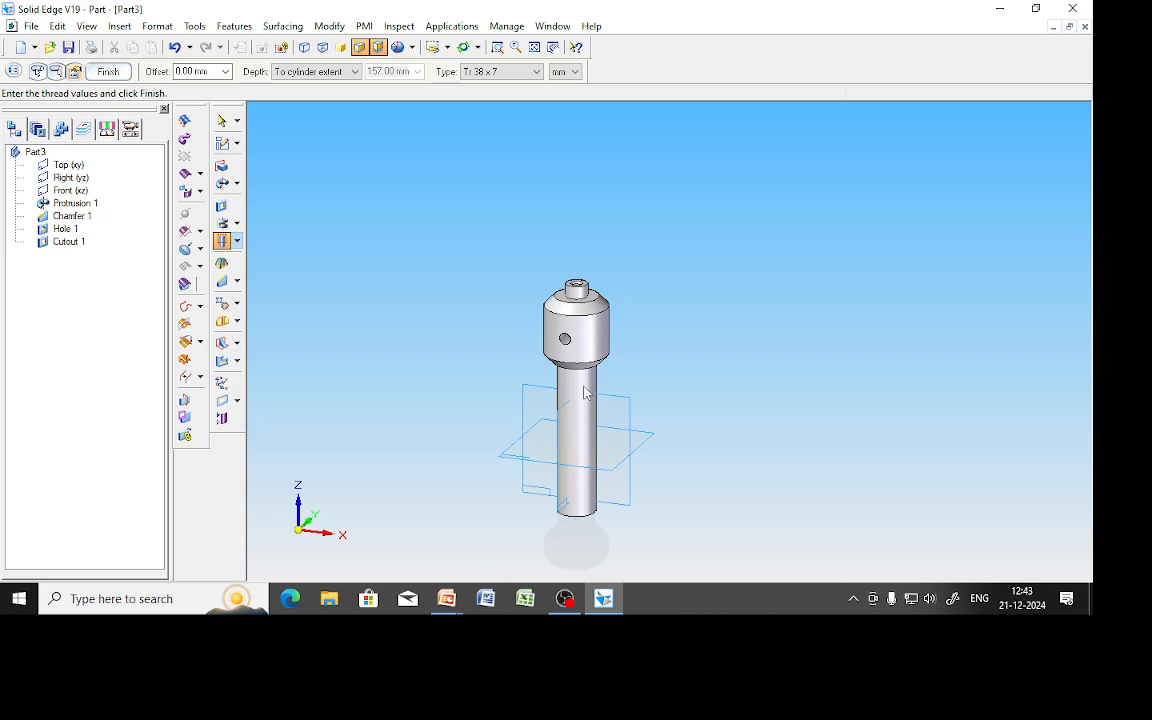
click(110, 73)
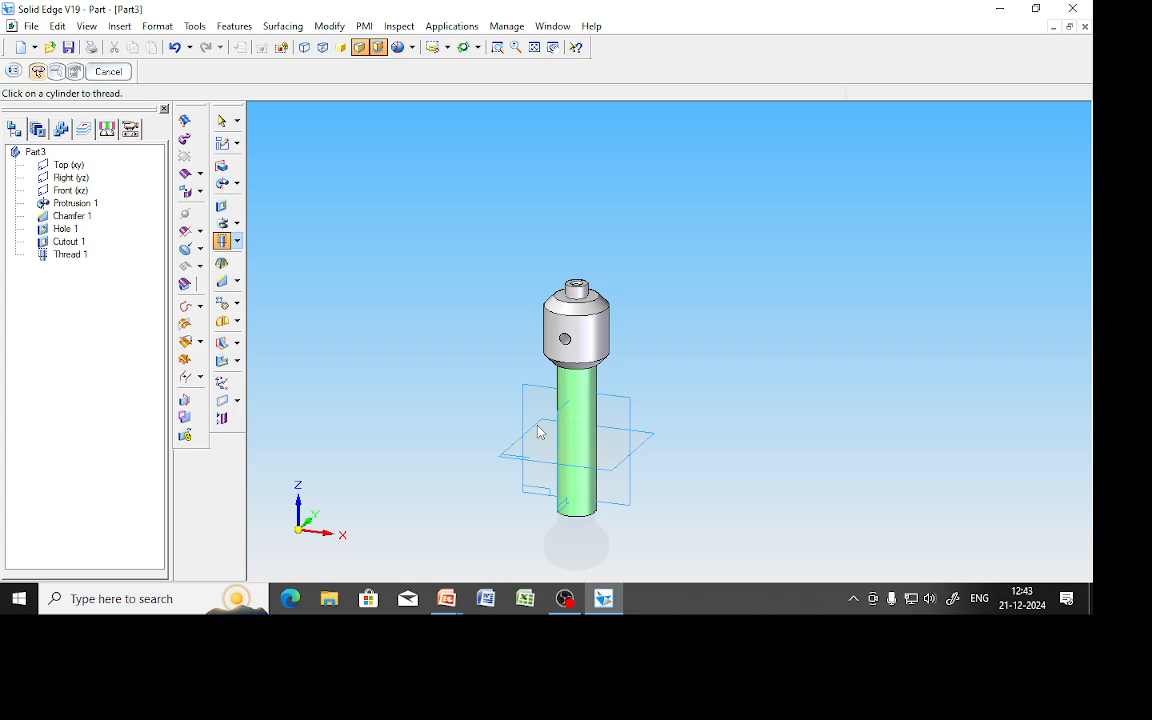
scroll(540, 432, up, 4)
End the Thread command, then return from the drawing and orbit to the shaft's free end.
scroll(676, 411, down, 4)
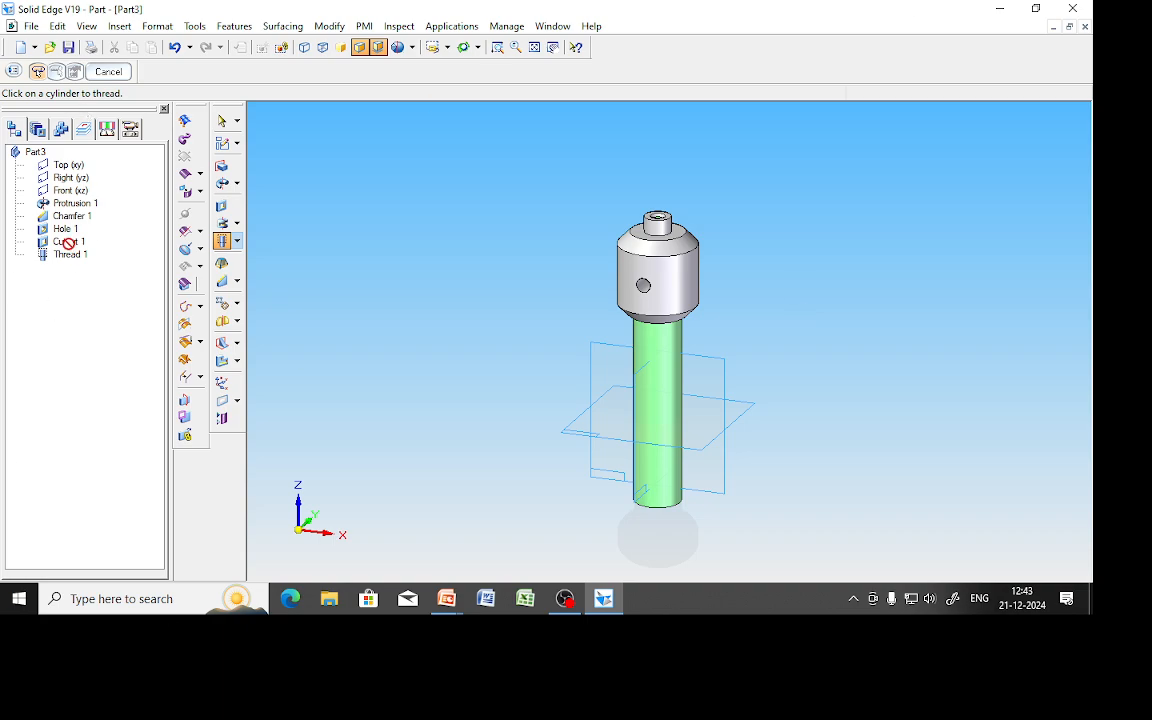
click(106, 72)
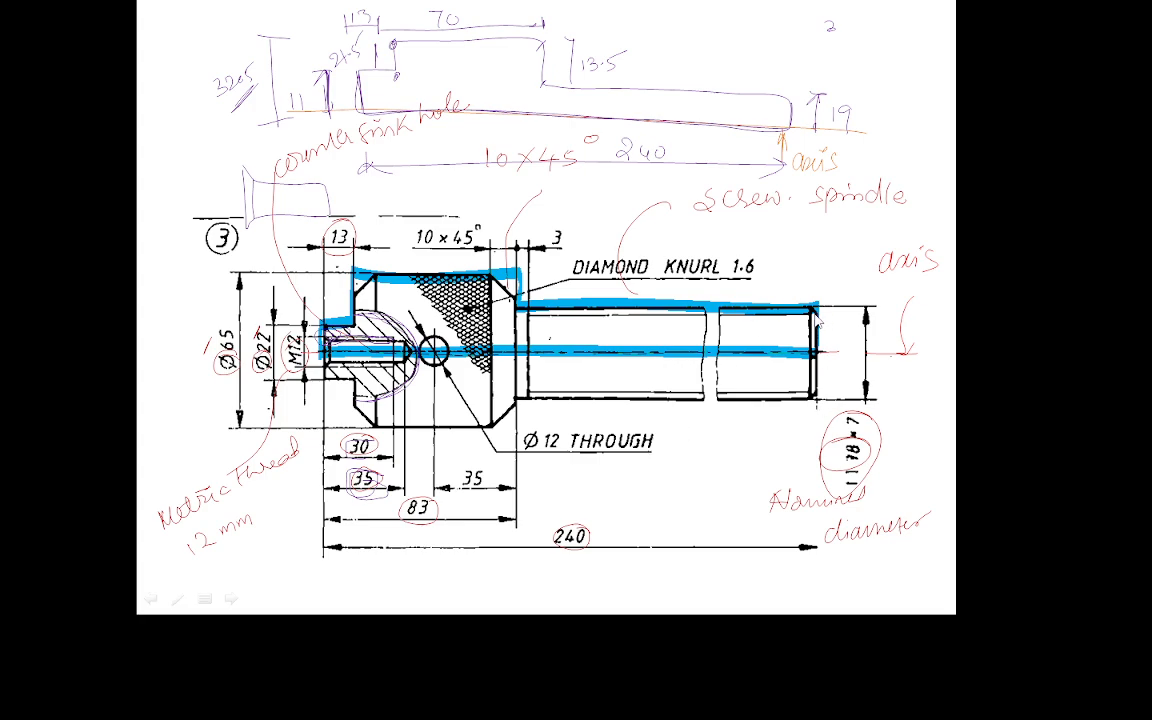
key(alt+Tab)
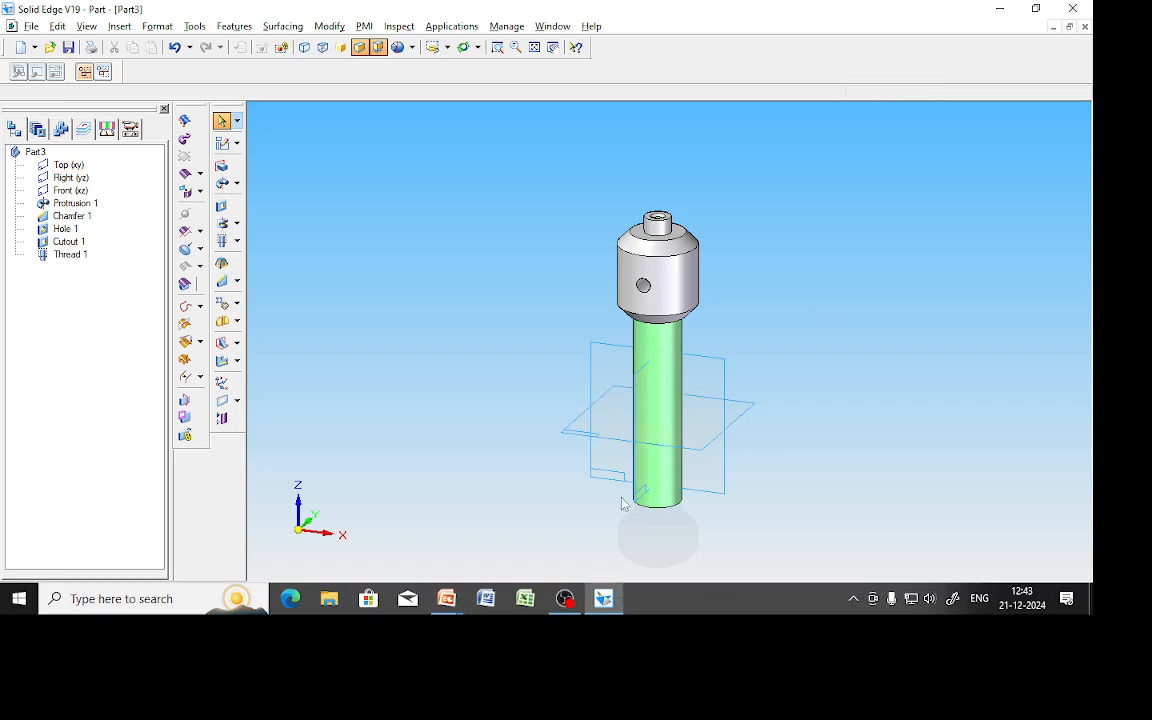
middle_drag(563, 522, 316, 305)
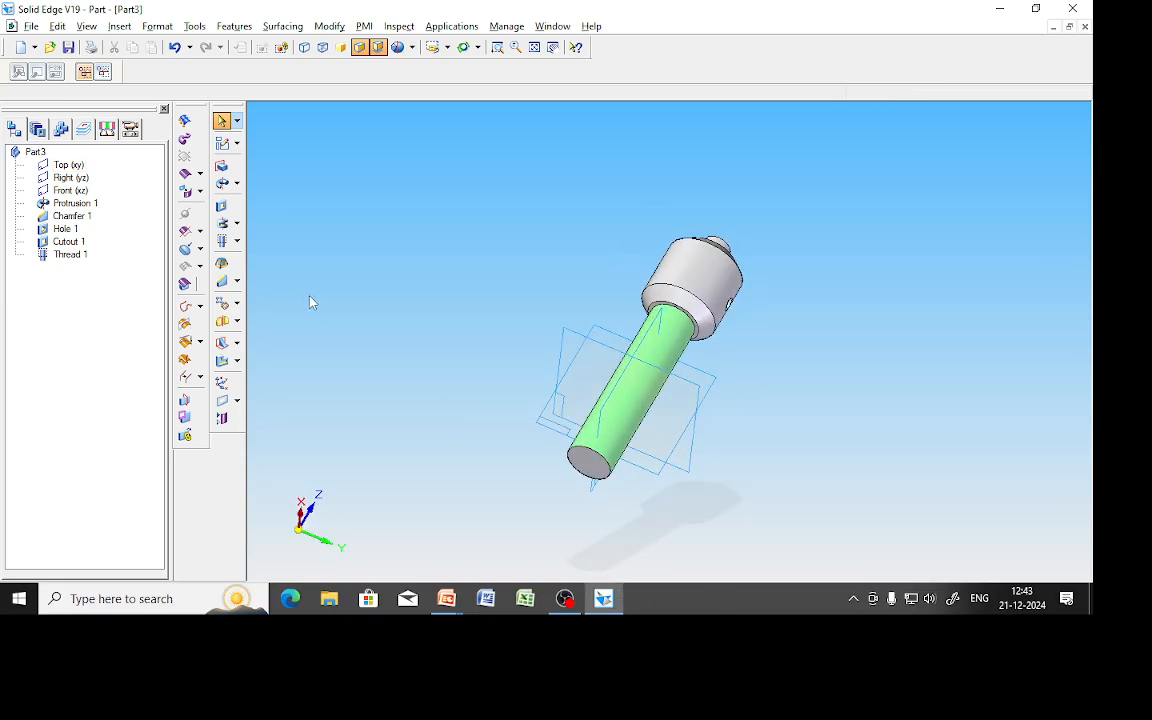
Chamfer the shaft's free end edge with a 0.1*38 (3.80 mm) setback.
click(237, 281)
click(280, 300)
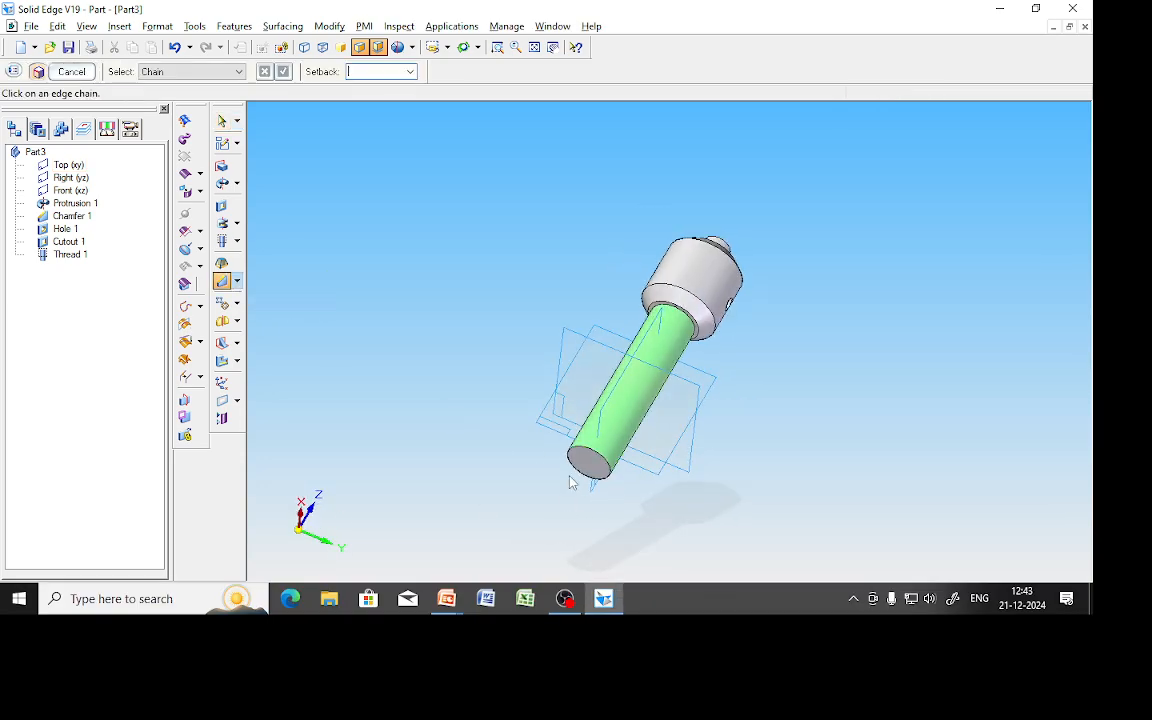
click(584, 472)
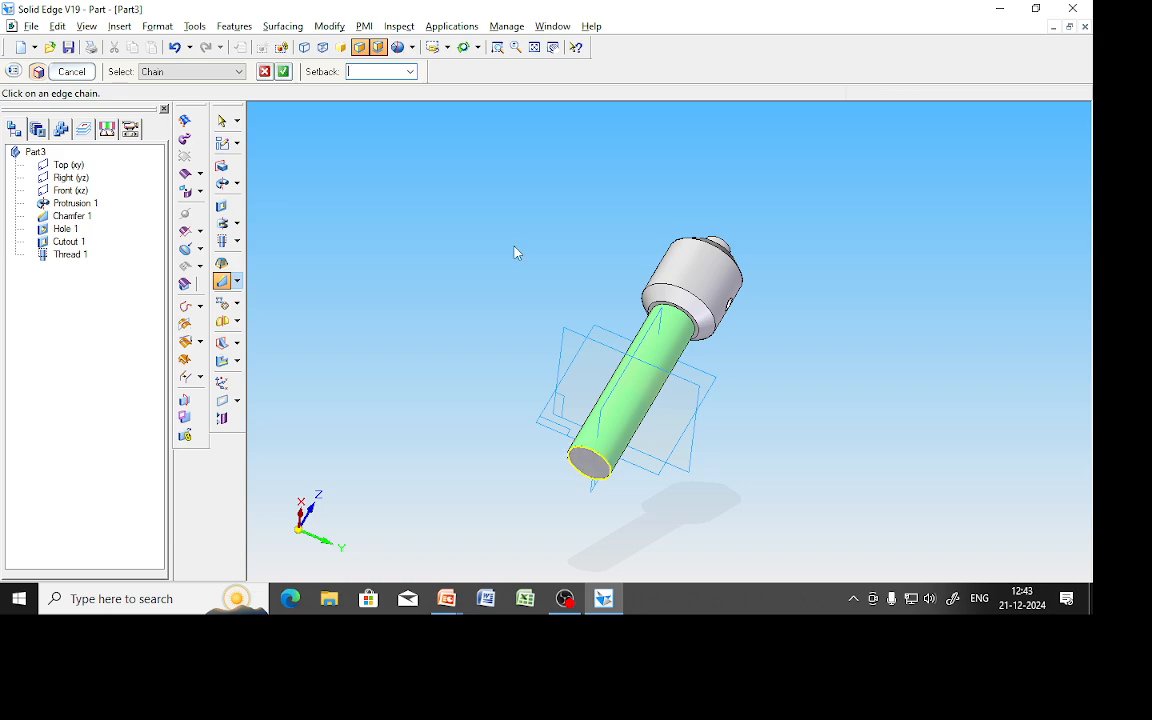
click(352, 71)
text(0.1*38)
key(Return)
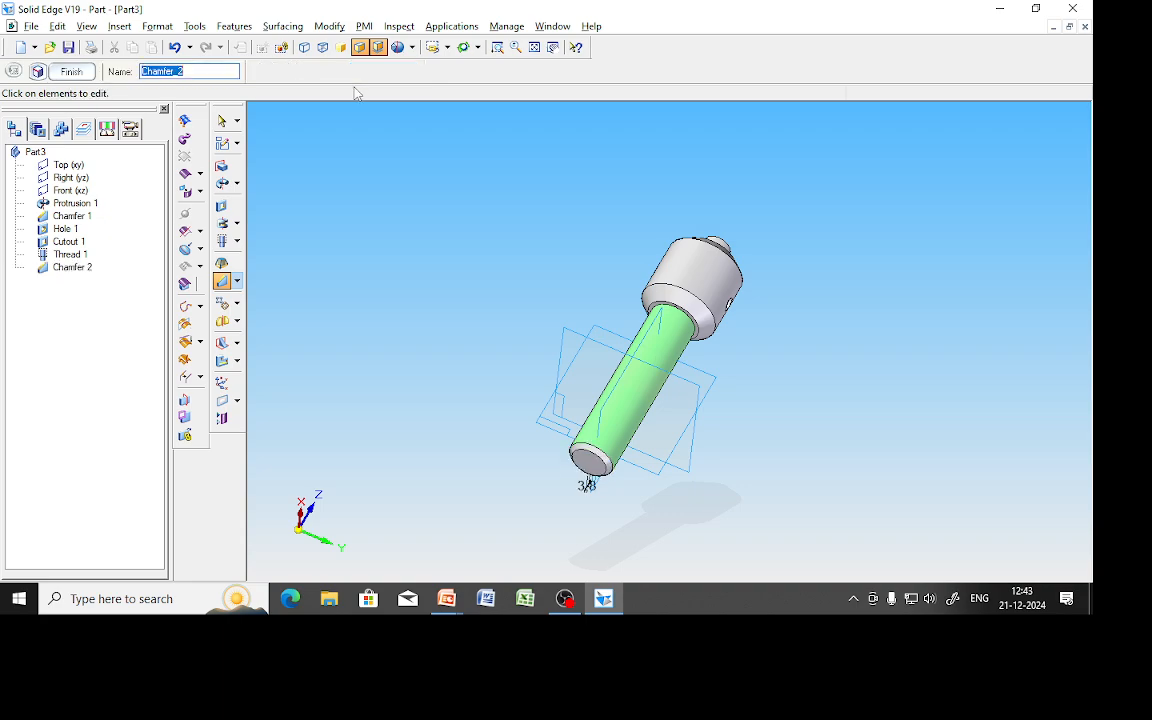
click(80, 73)
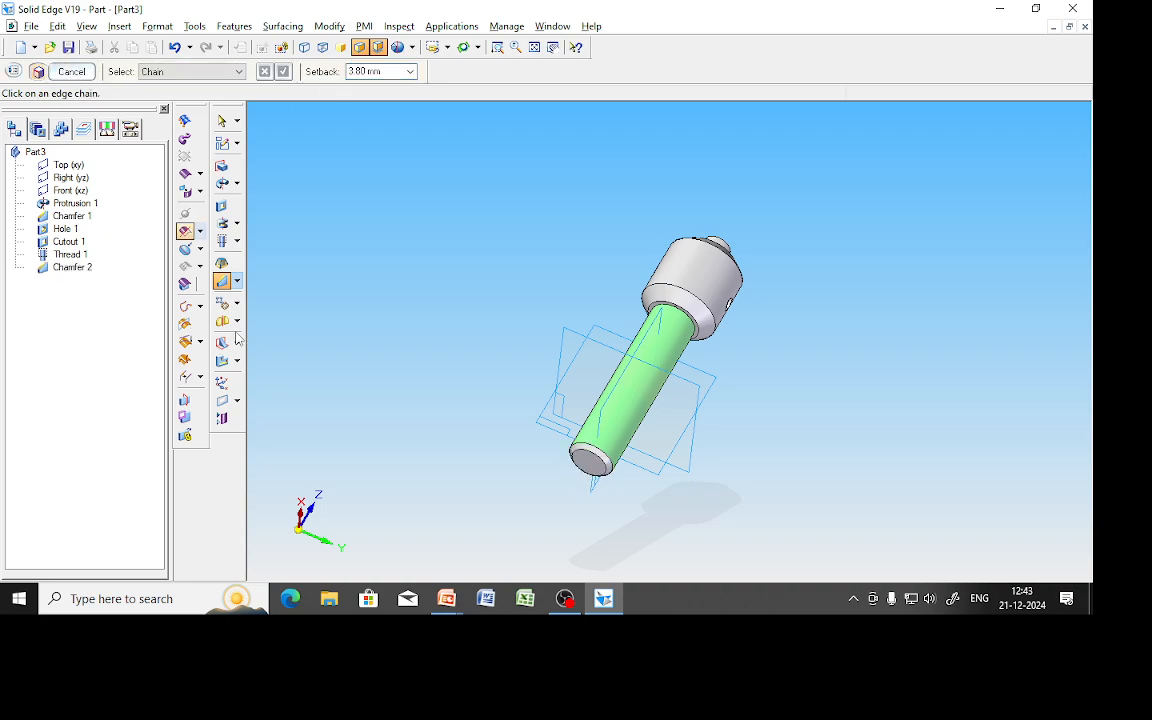
middle_drag(499, 346, 512, 448)
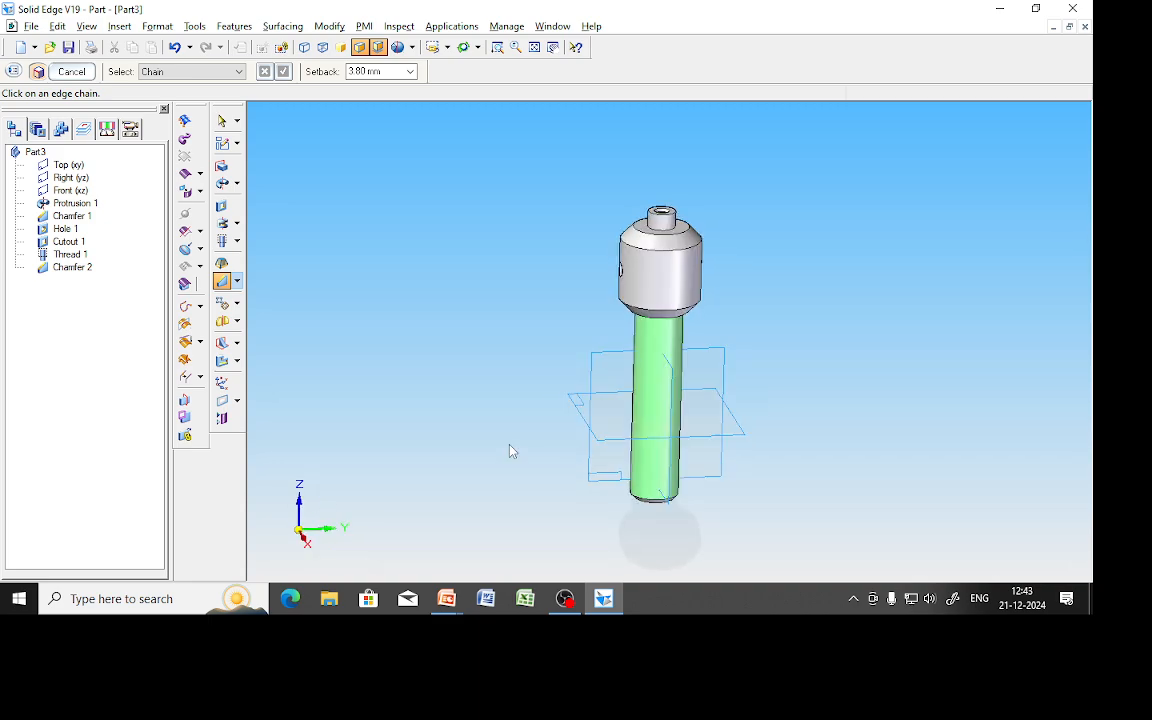
key(ctrl+s)
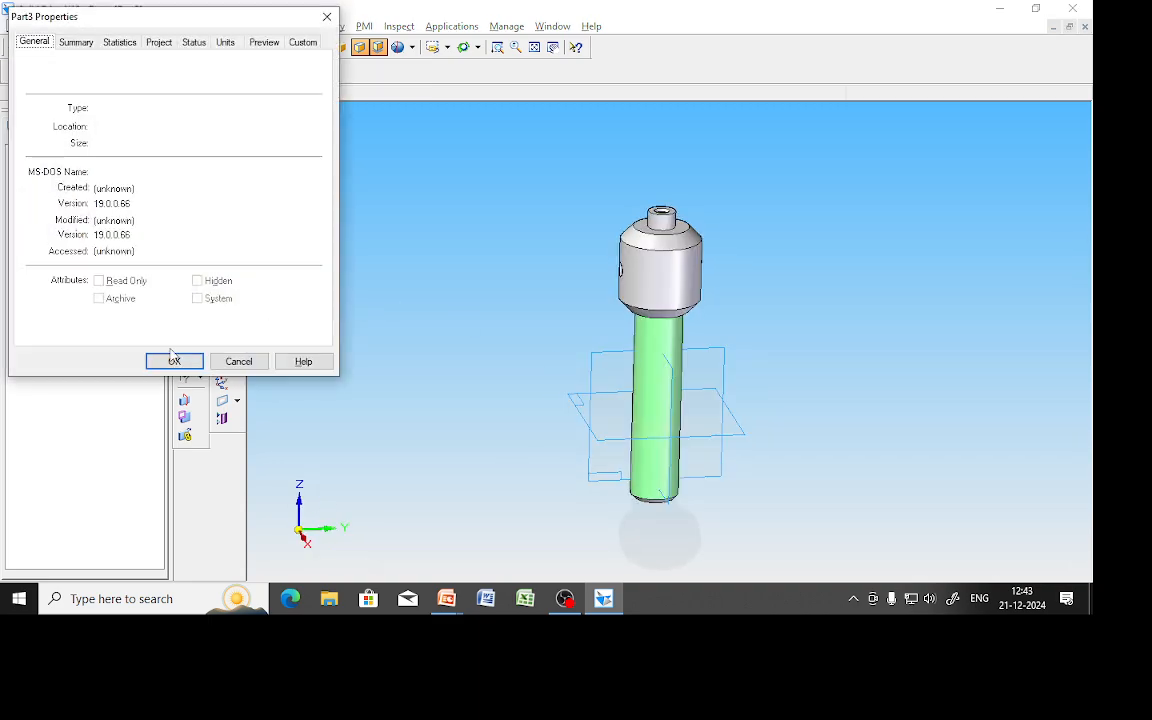
Accept the file properties, save as Screw_spindle.par, and close the part.
click(175, 361)
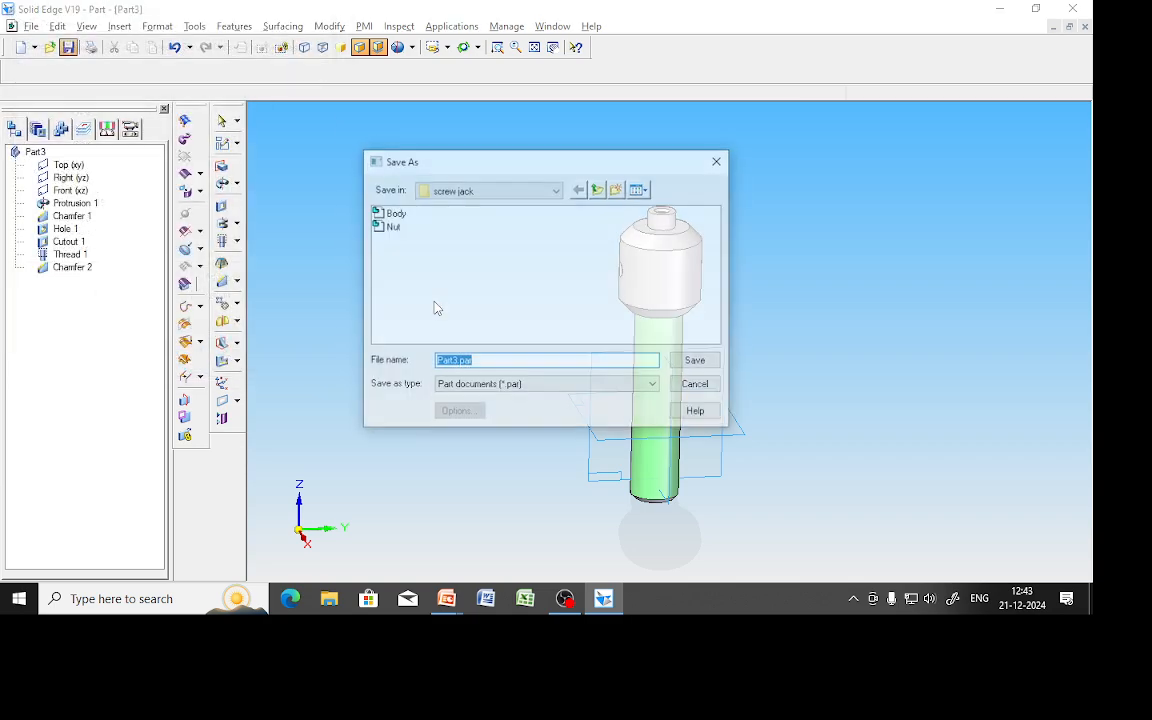
text(Screw)
key(BackSpace)
text(ew_spindle)
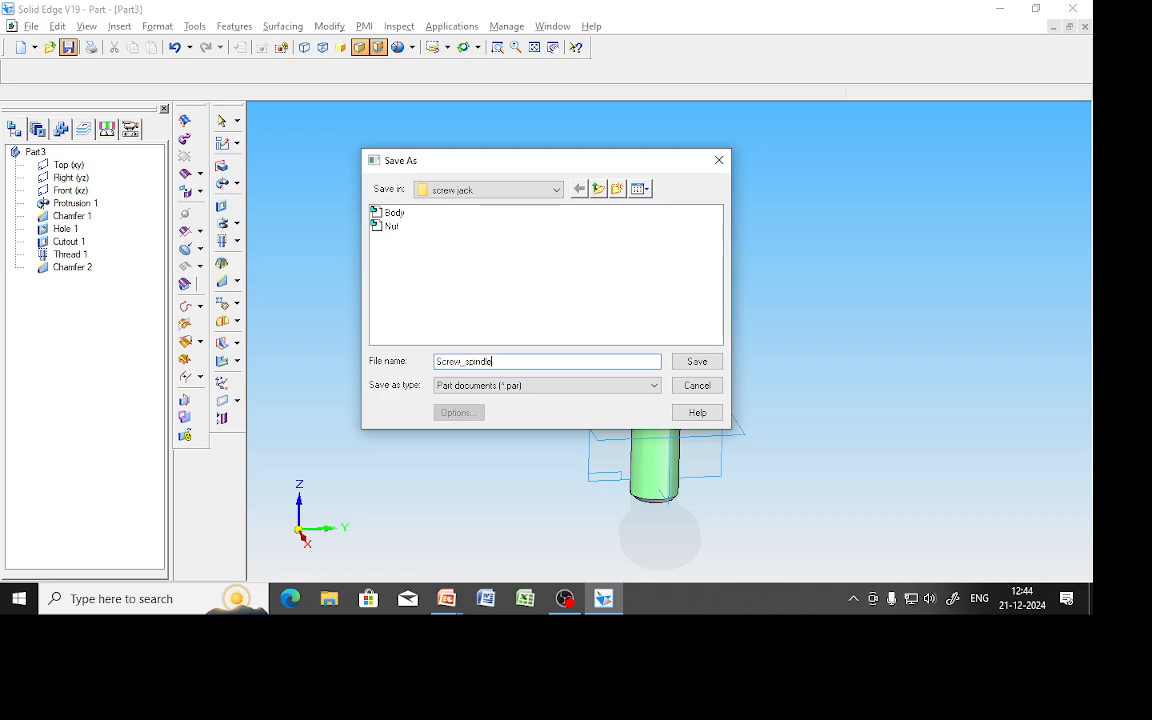
key(Return)
key(alt+f)
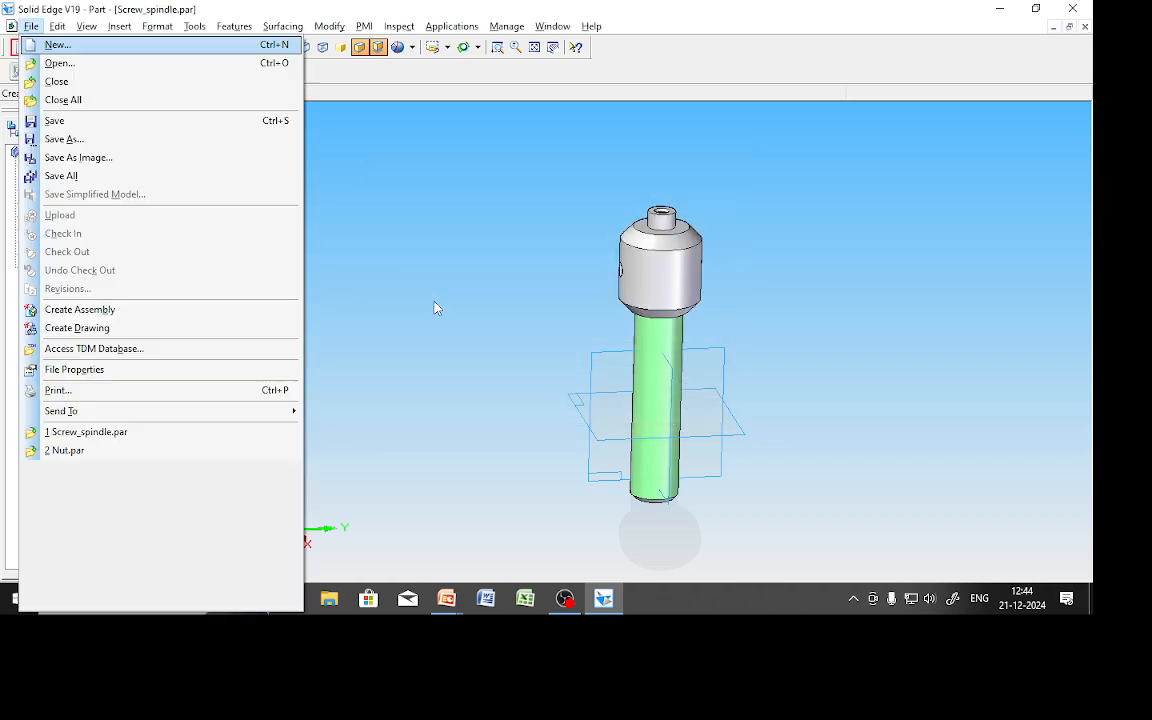
key(c)
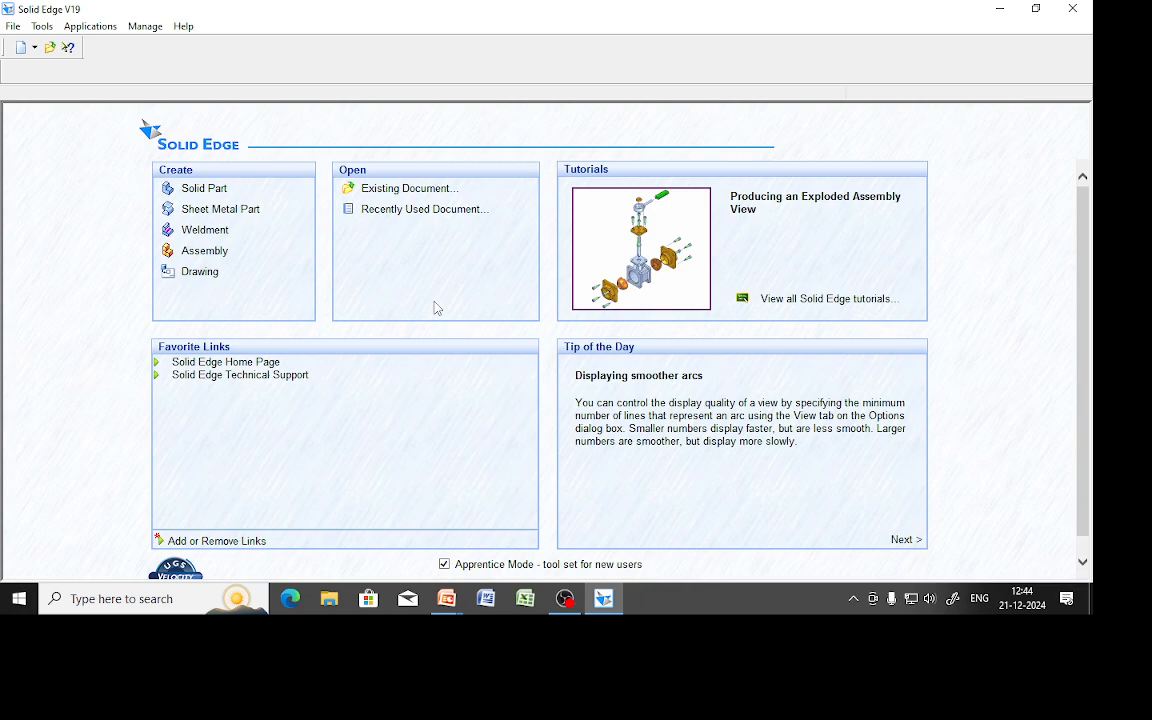
Advance the slide show to drawing 4 and mark it with the felt-tip pen: label 'Cup', circle Ø65.
key(alt+Tab)
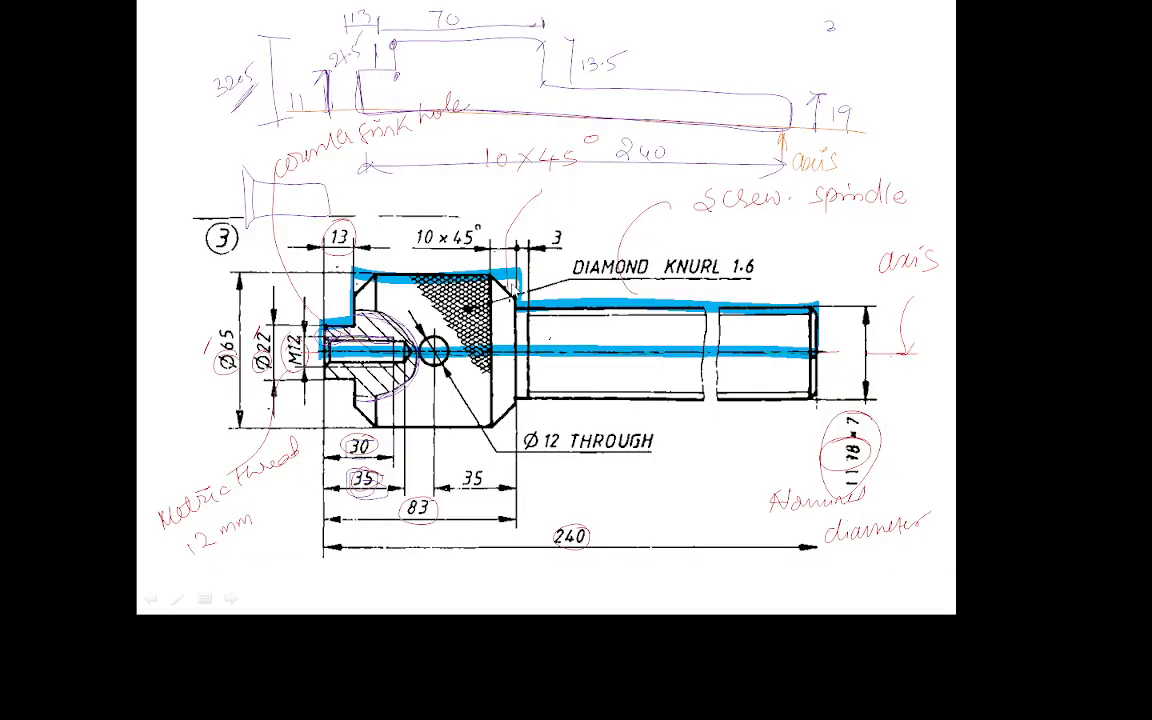
click(509, 287)
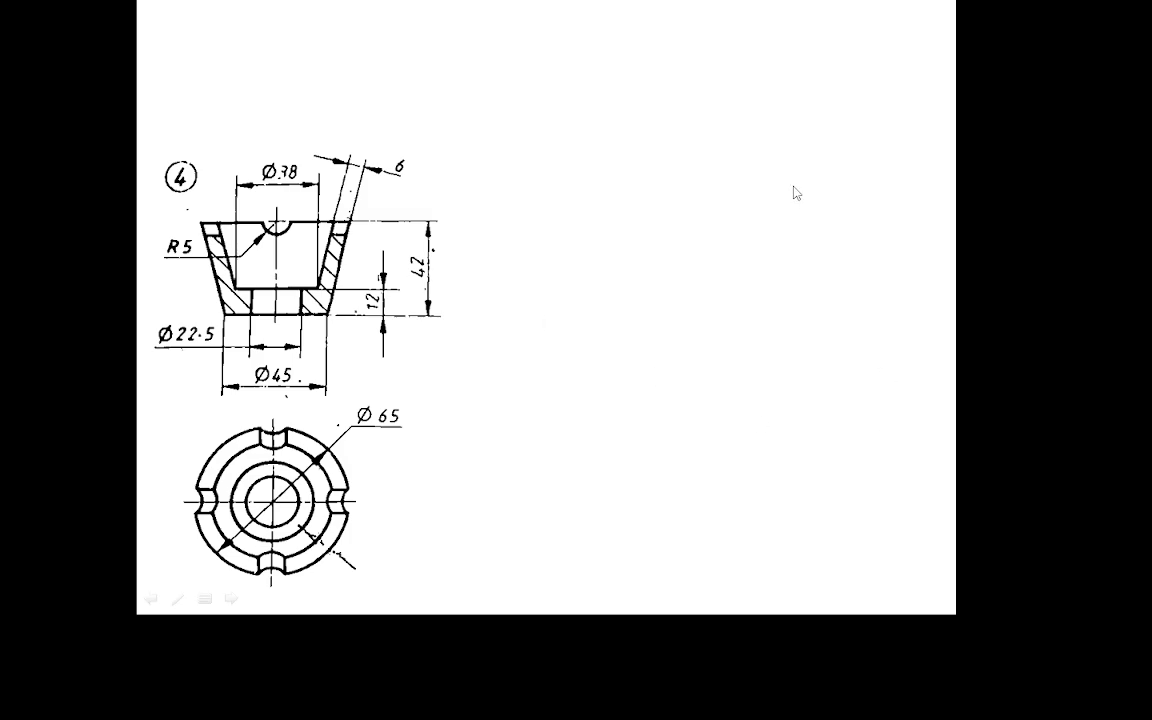
click(177, 598)
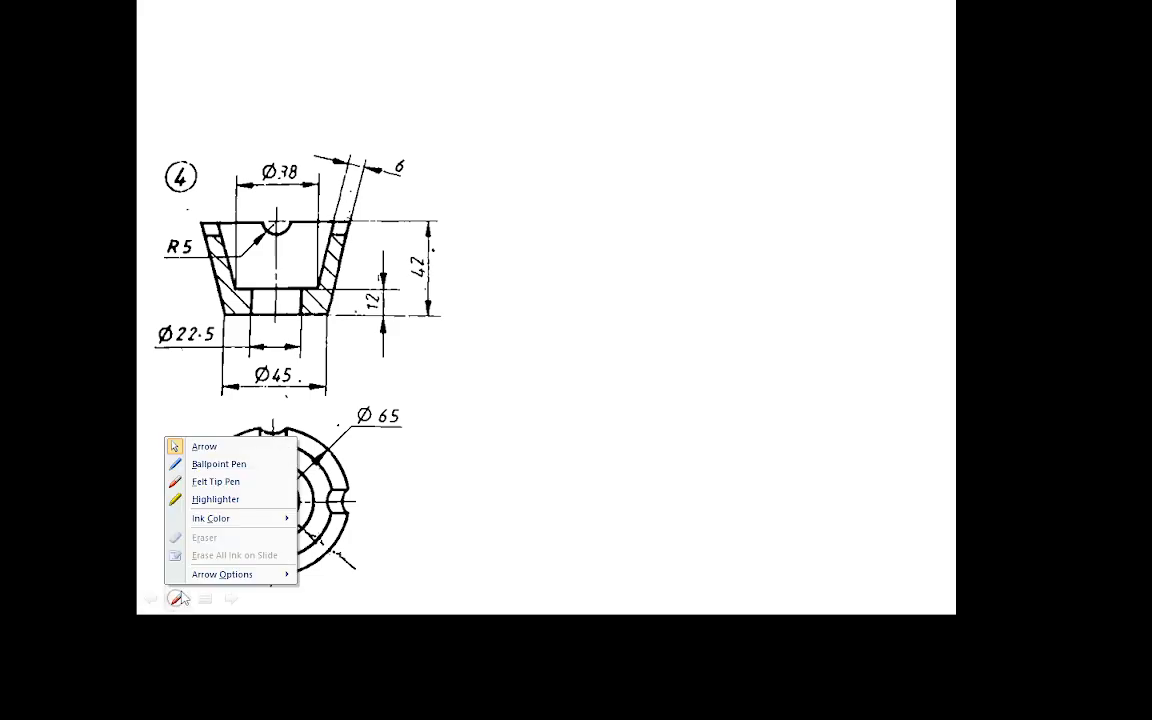
click(218, 481)
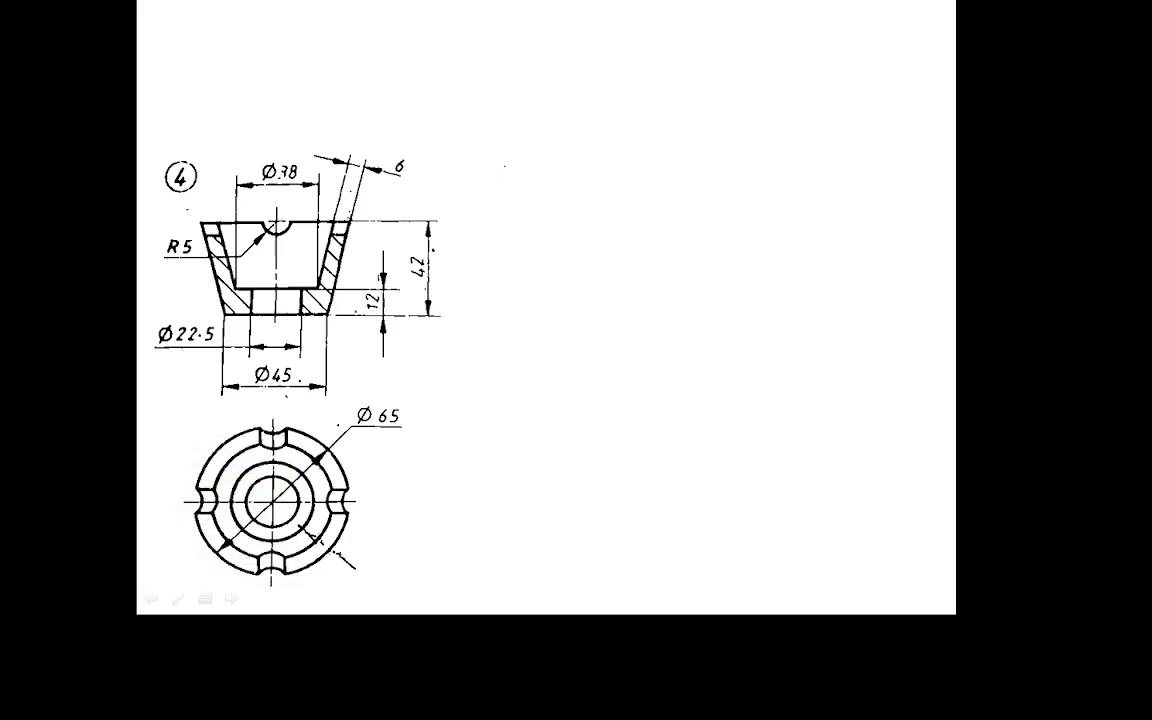
mouse_move(526, 139)
mouse_down()
mouse_move(524, 156)
mouse_move(576, 150)
mouse_move(575, 166)
mouse_up()
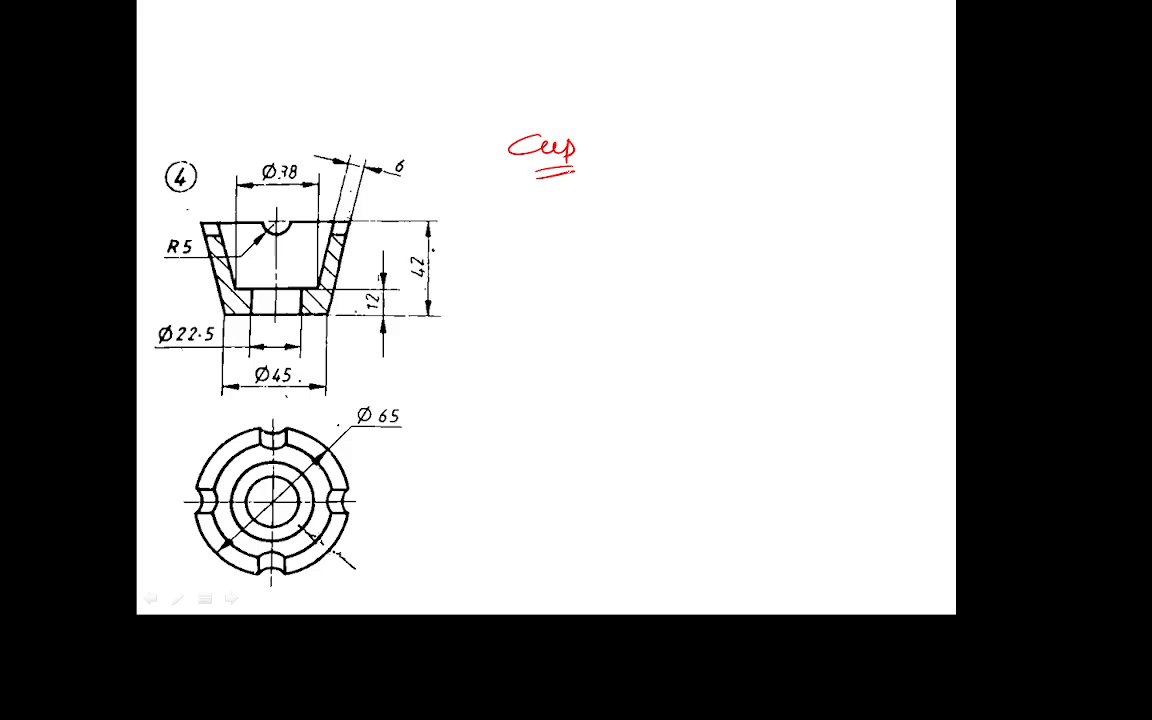
mouse_move(362, 403)
mouse_down()
mouse_move(404, 410)
mouse_move(354, 414)
mouse_move(364, 401)
mouse_up()
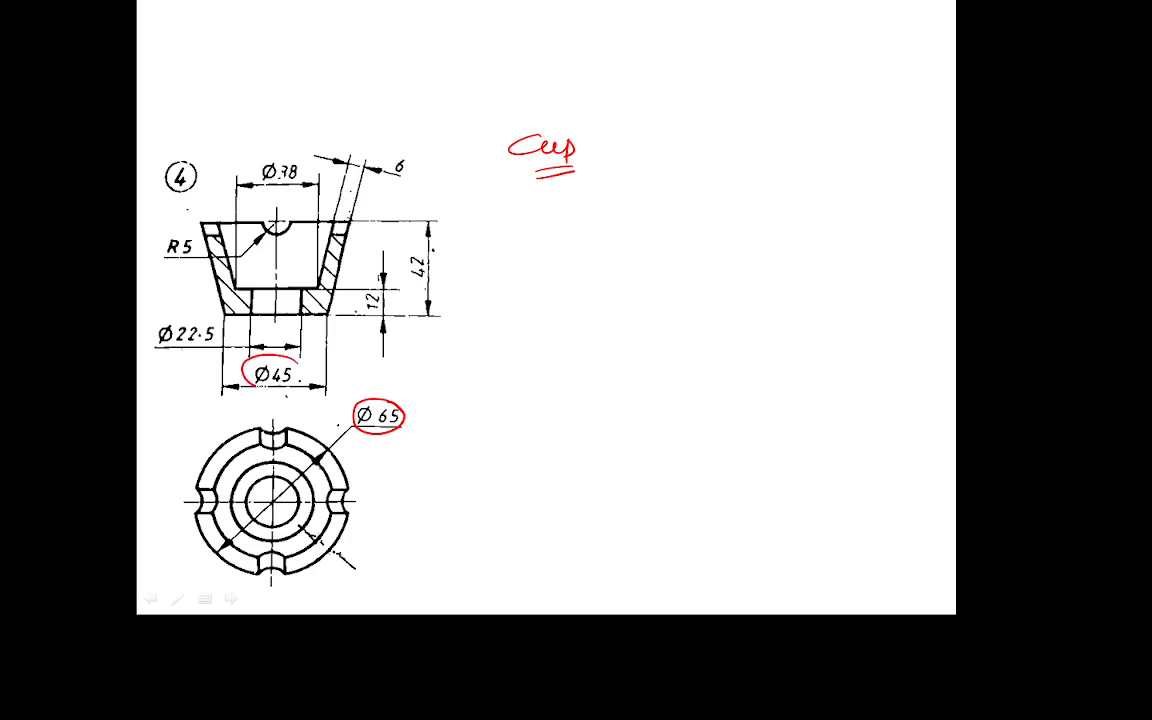
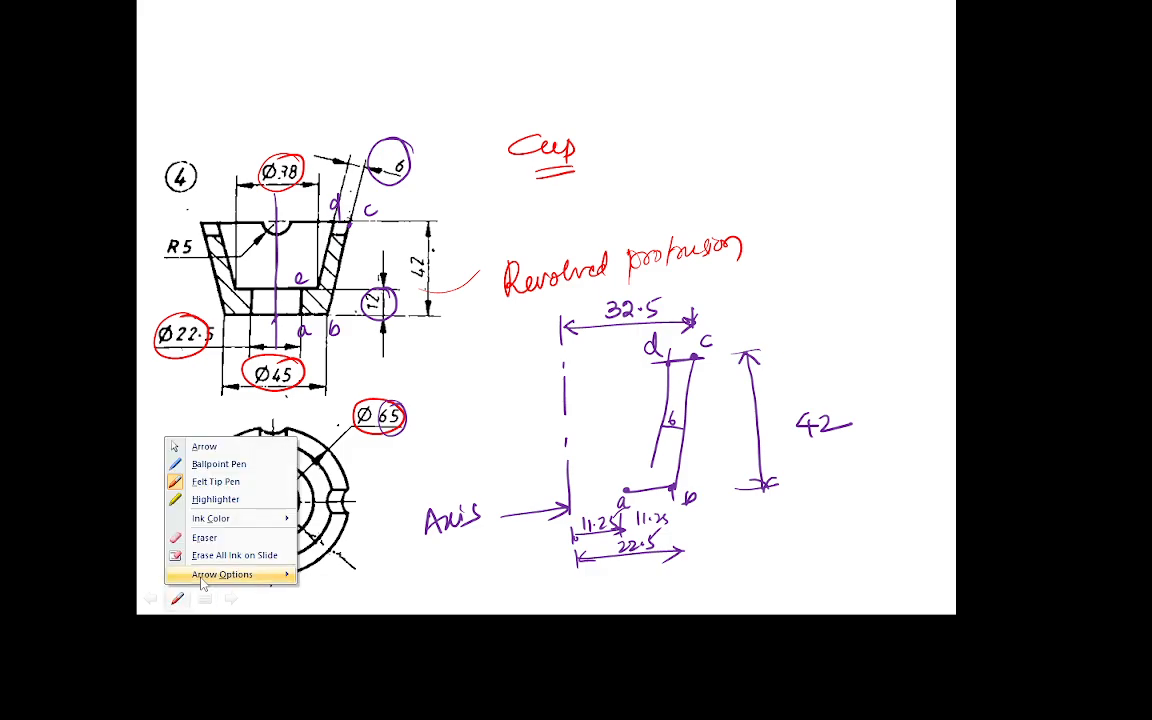
Switch the pen to red ink, then outline lines f–e, e–d and a–b and hatch the cup profile.
mouse_move(206, 517)
click(317, 570)
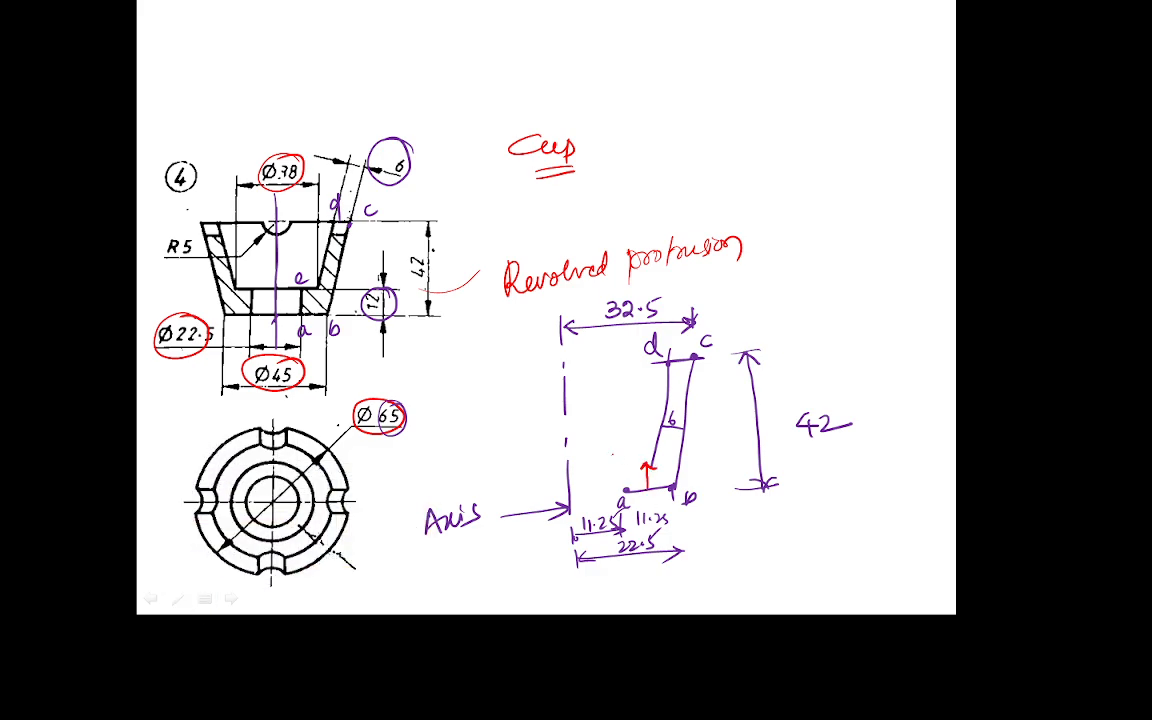
drag(608, 454, 670, 452)
drag(644, 438, 655, 442)
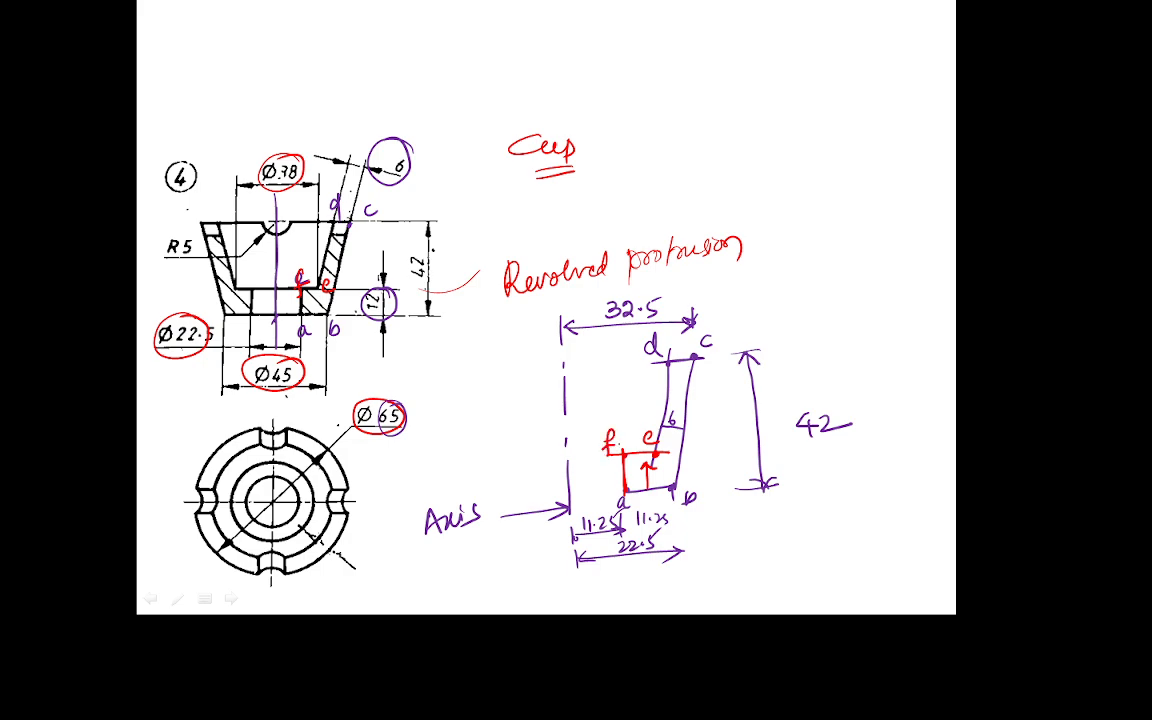
mouse_move(655, 448)
mouse_down()
mouse_move(669, 356)
mouse_move(678, 486)
mouse_move(630, 476)
mouse_up()
drag(662, 457, 635, 490)
drag(679, 458, 651, 488)
drag(686, 420, 659, 446)
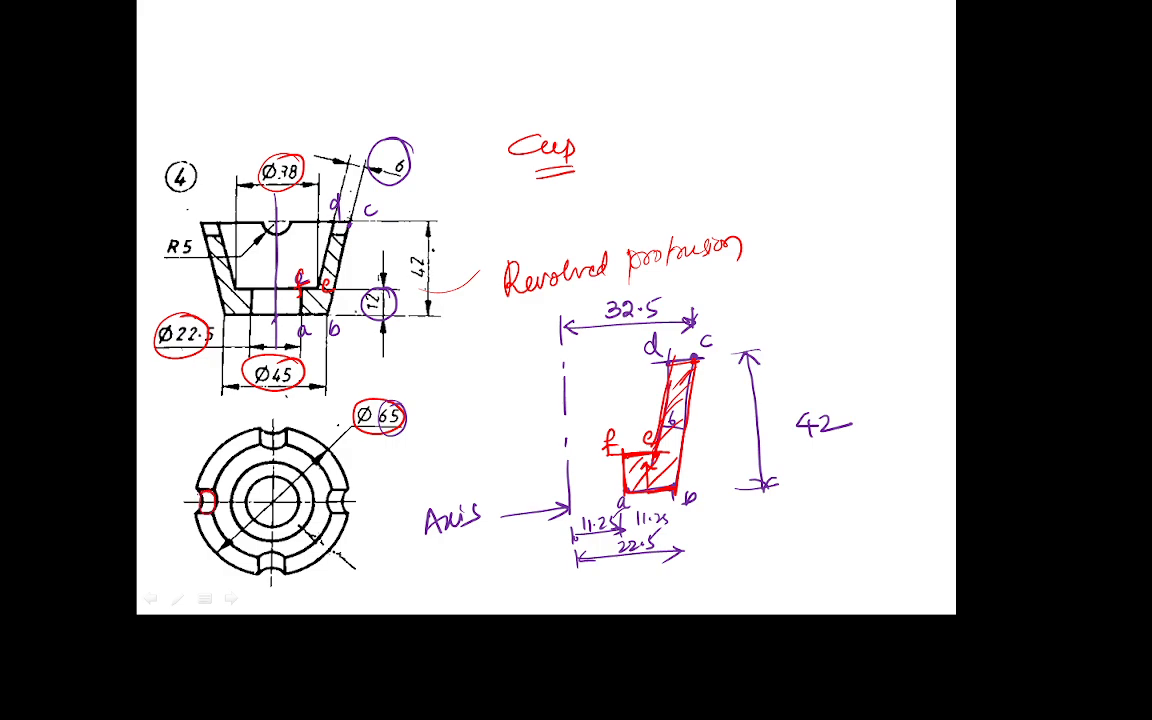
Circle the R5 rim notches in the circular and section views, then switch to Solid Edge.
drag(264, 431, 281, 431)
drag(351, 494, 347, 491)
drag(262, 553, 285, 550)
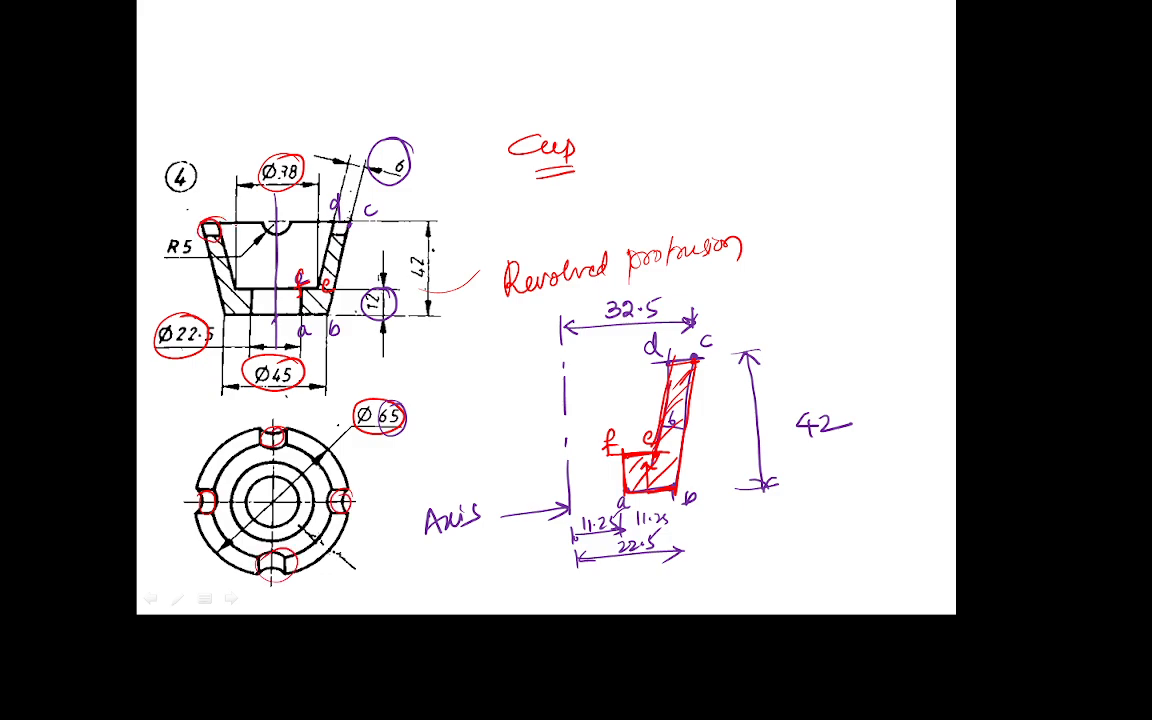
mouse_move(279, 214)
mouse_down()
mouse_move(294, 236)
mouse_move(268, 215)
mouse_up()
drag(343, 218, 340, 220)
key(super)
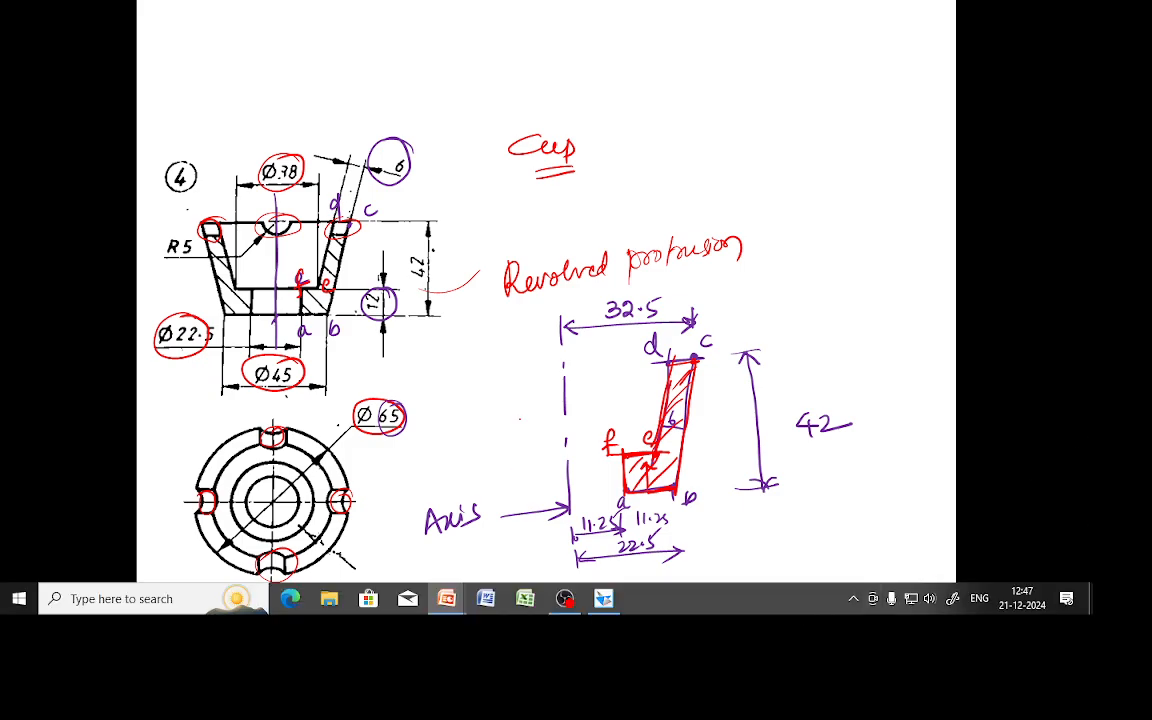
click(603, 598)
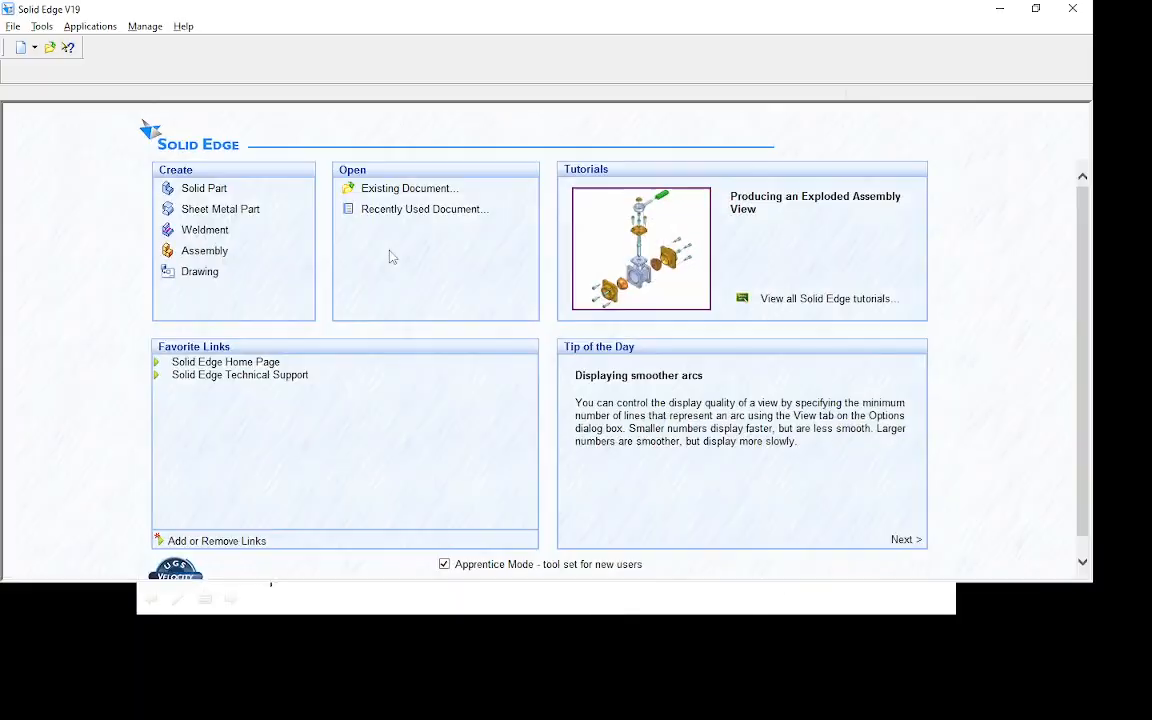
In a new part, sketch a revolved protrusion on Front (xz) with a vertical axis of revolution.
click(204, 189)
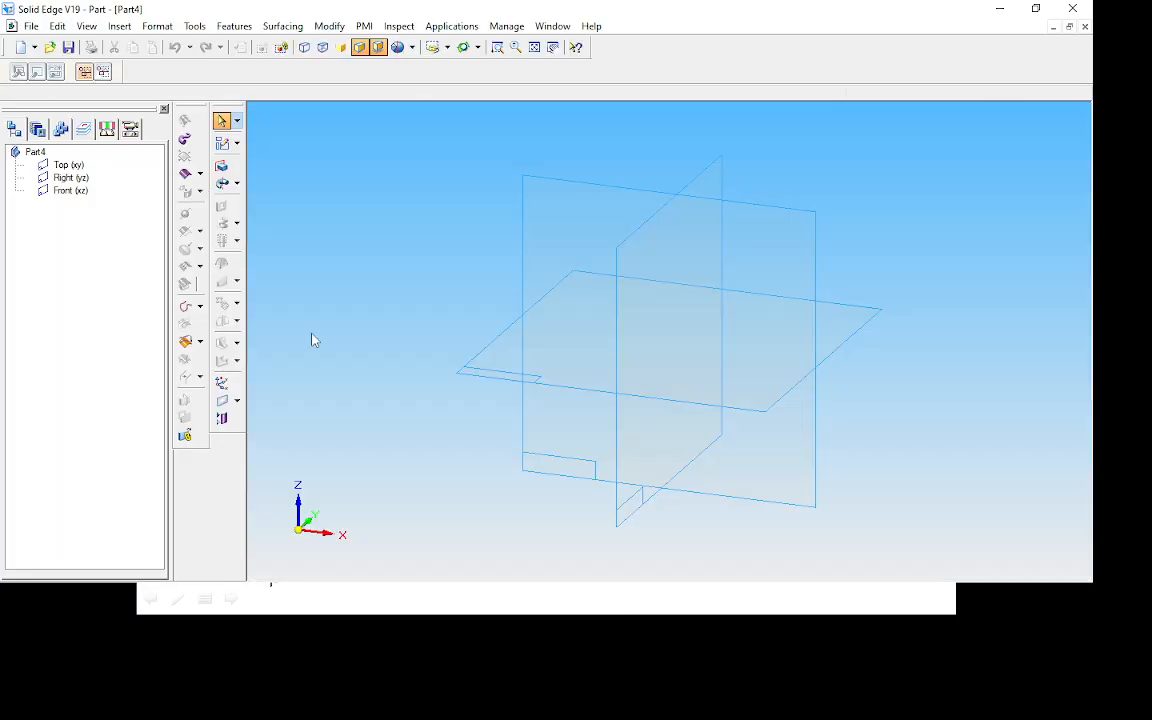
click(222, 183)
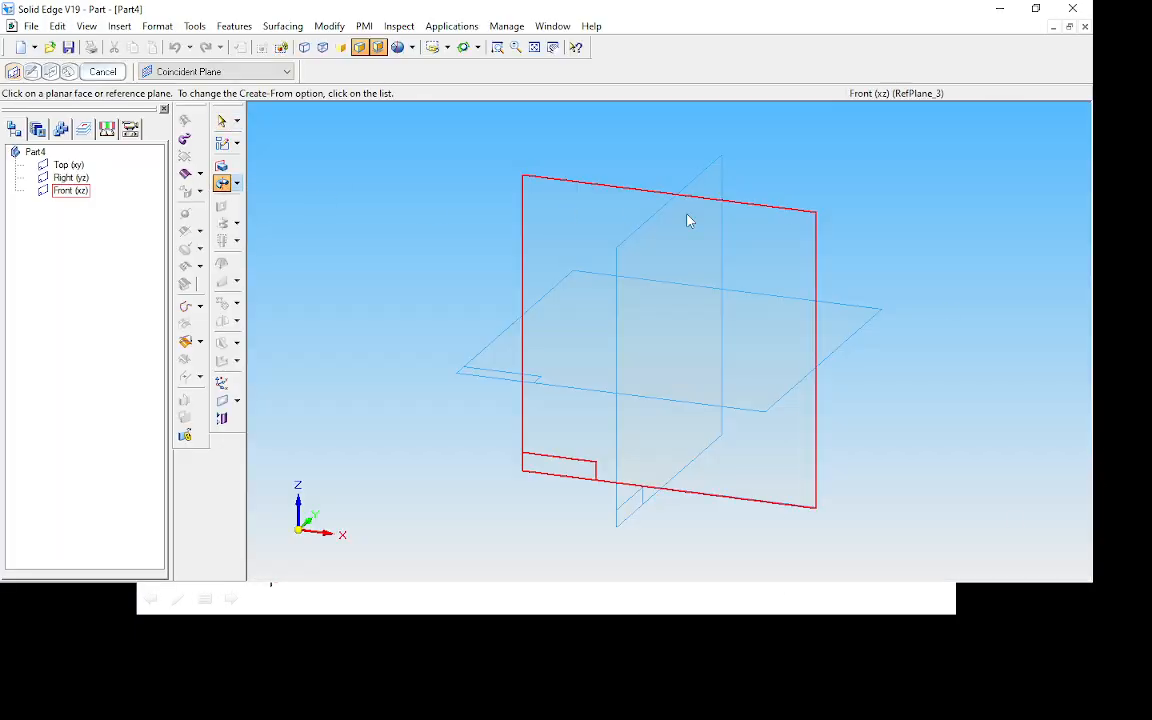
click(778, 214)
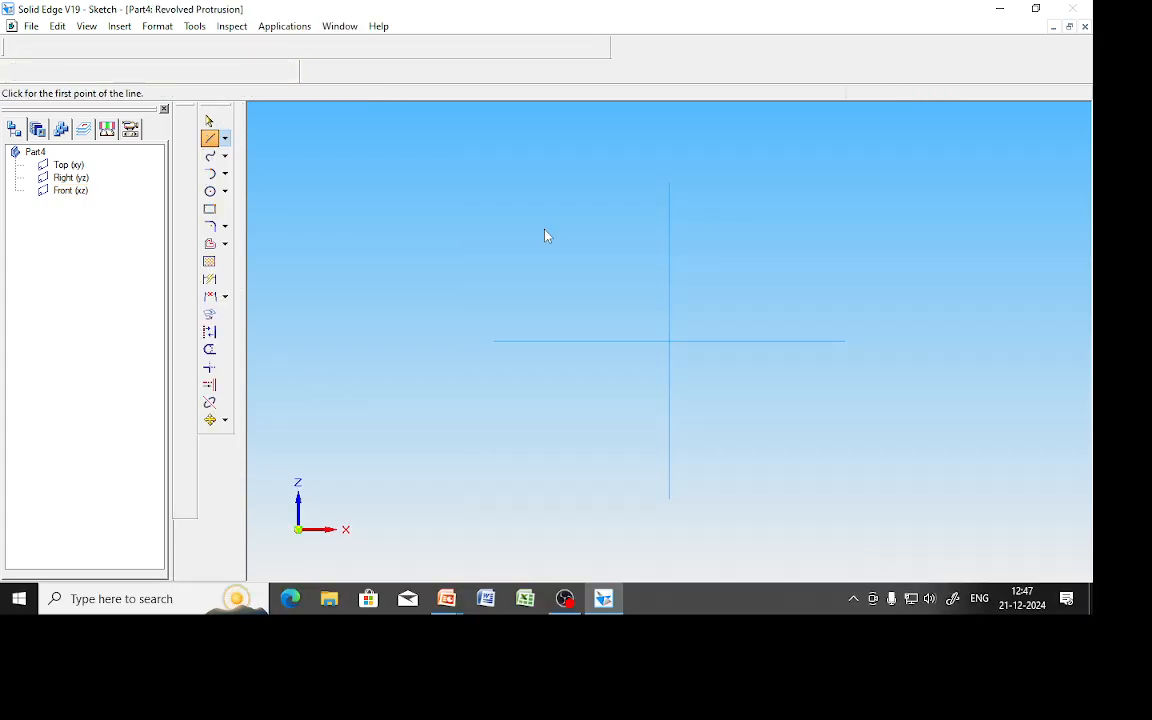
click(663, 196)
click(663, 499)
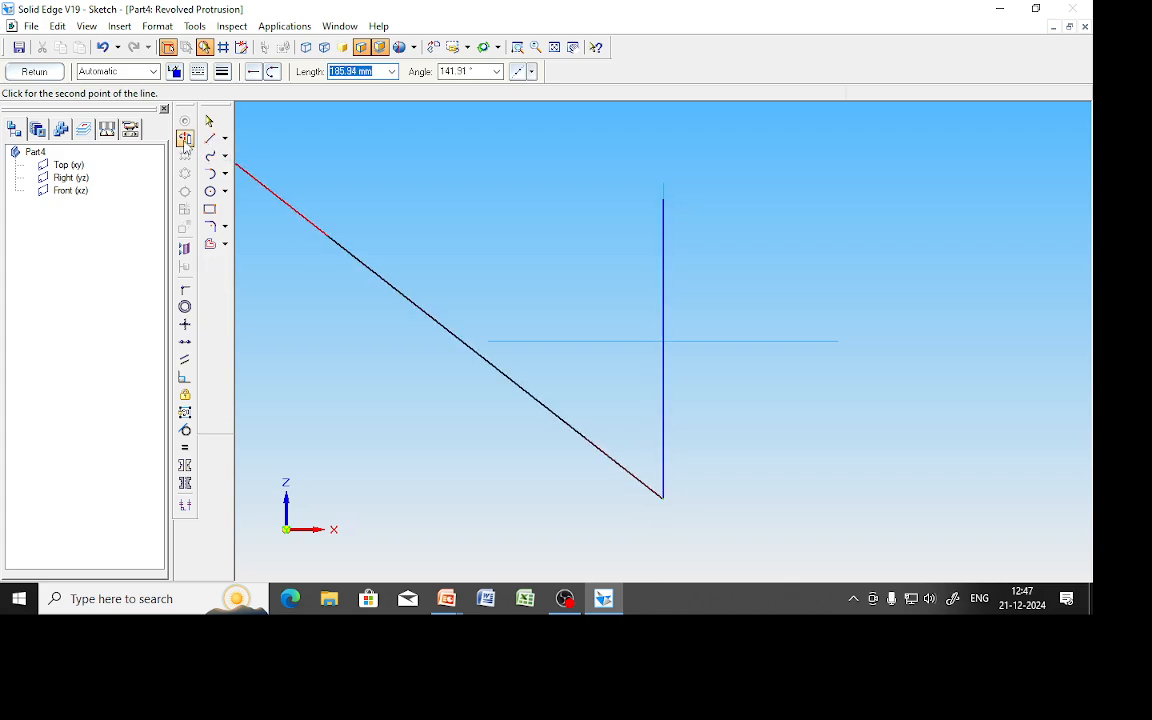
click(185, 138)
click(662, 271)
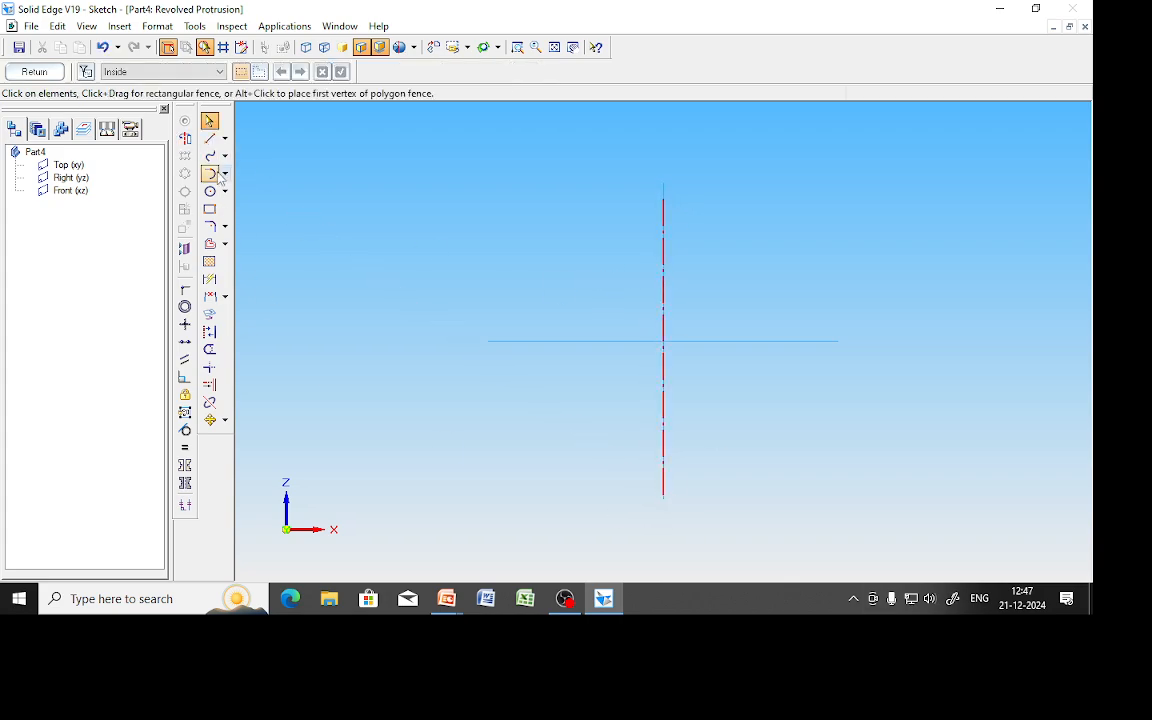
Draw a 12 mm vertical line to the right of the axis.
click(209, 138)
click(703, 408)
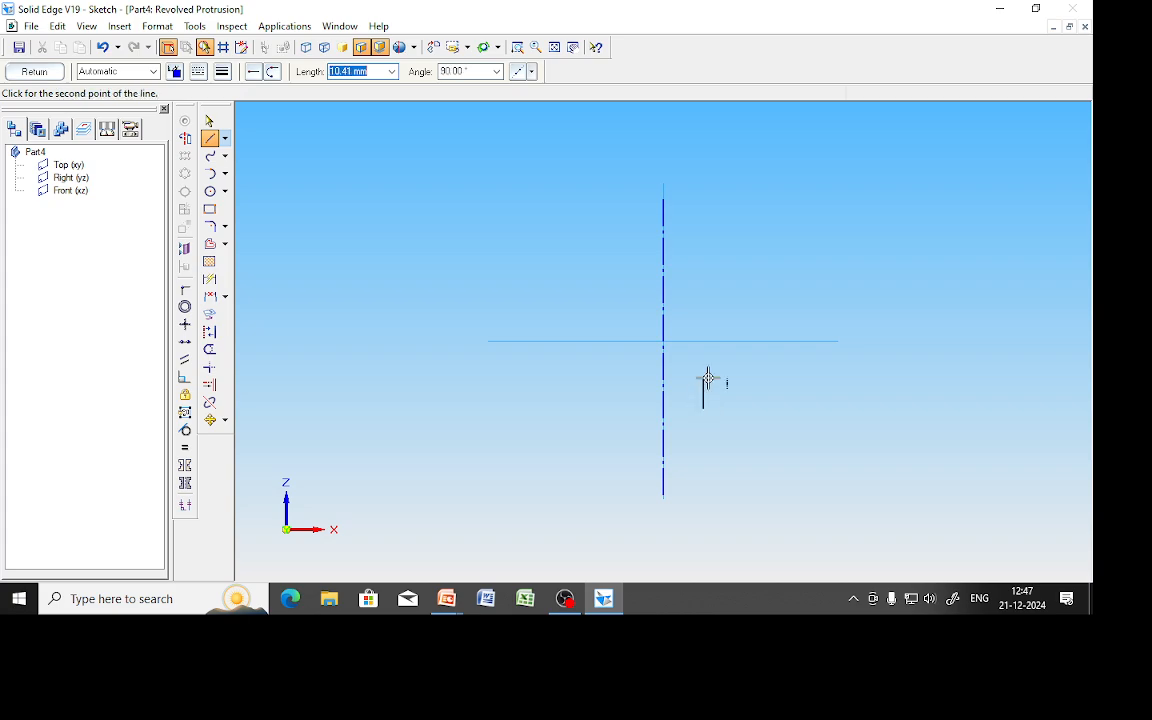
text(12)
key(Return)
right_click(771, 389)
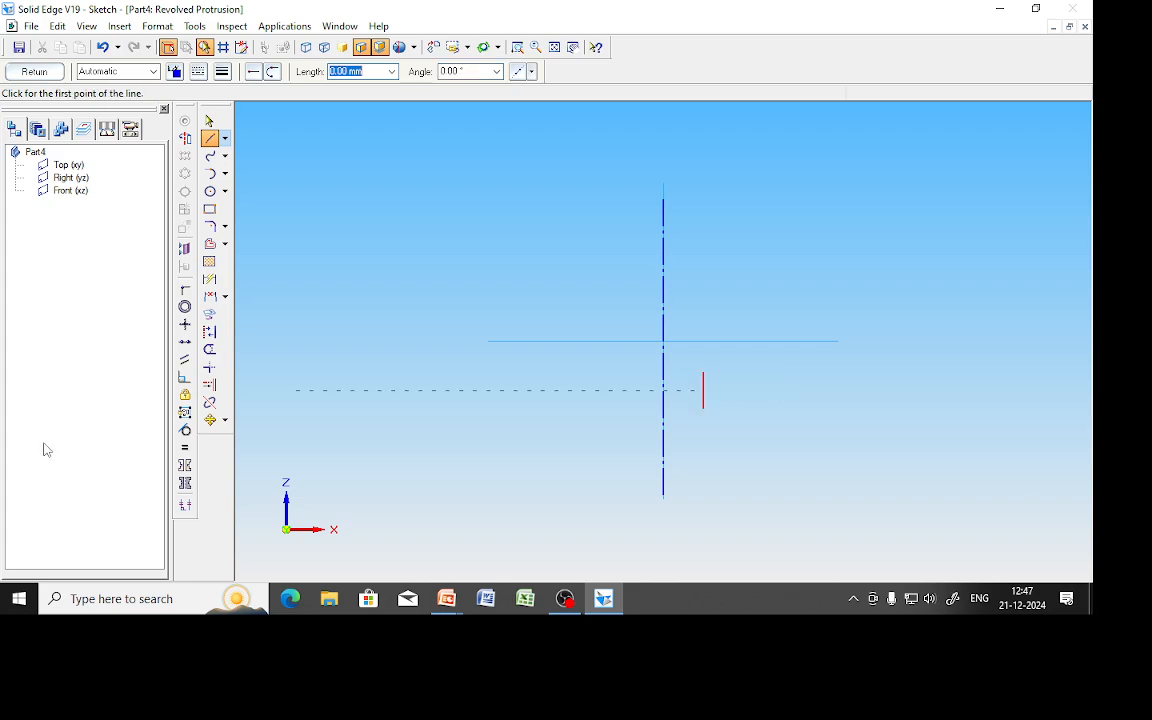
Dimension the 12 mm line 11.25 mm from the axis.
click(209, 281)
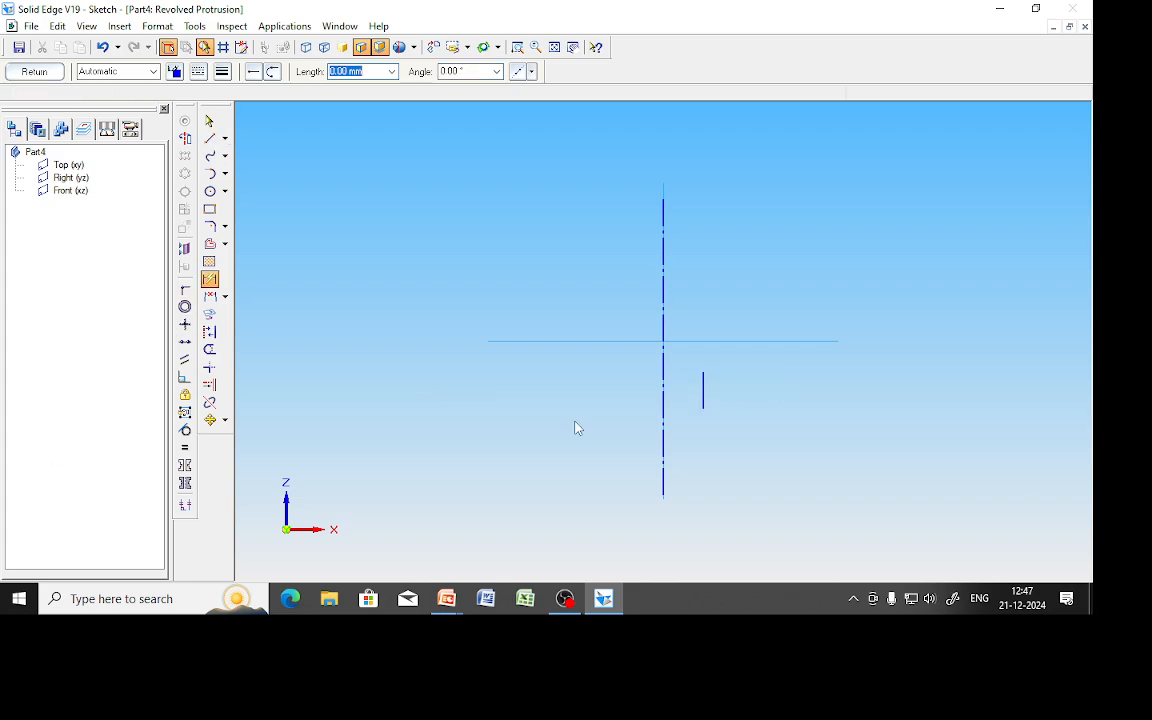
click(702, 391)
click(663, 390)
click(674, 452)
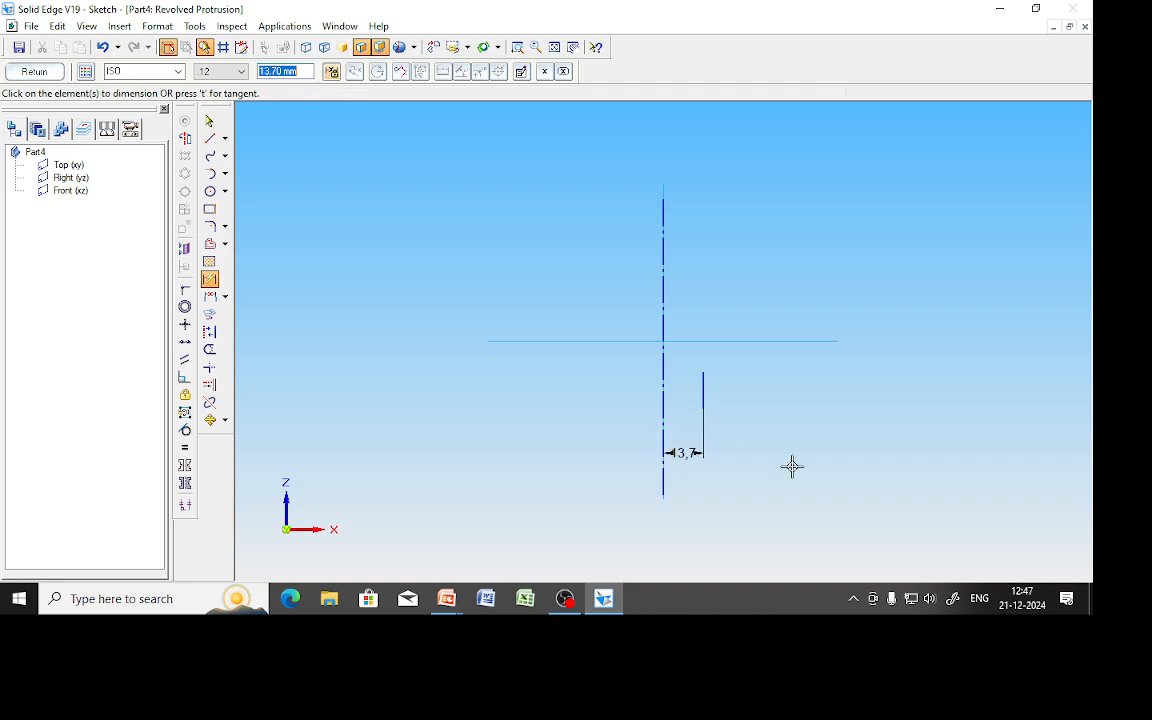
text(11.25)
key(Return)
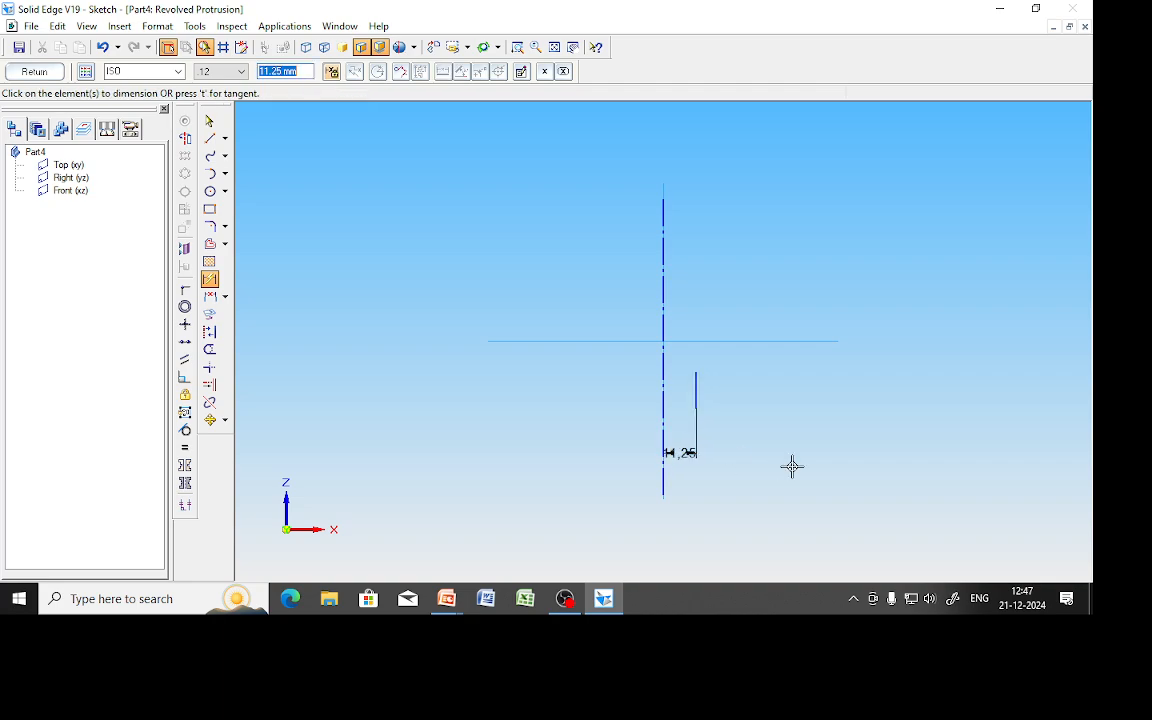
click(209, 120)
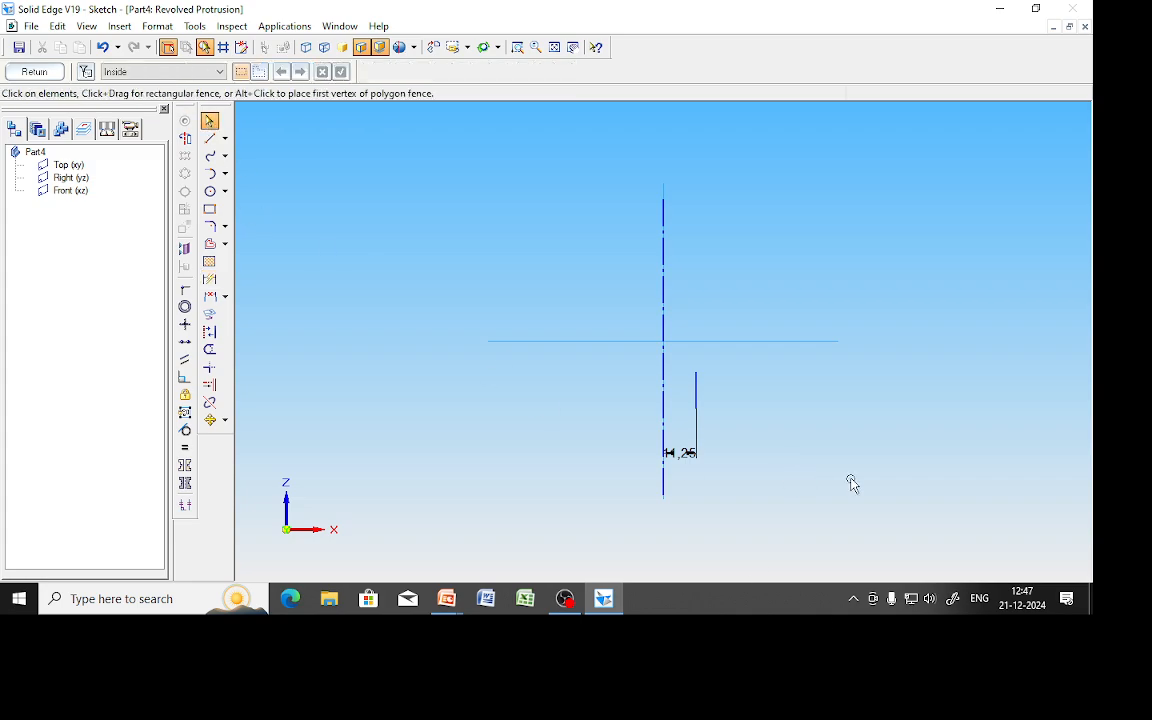
Draw an 11.25 mm horizontal line, then a 42 mm line at 90°.
scroll(813, 470, up, 1)
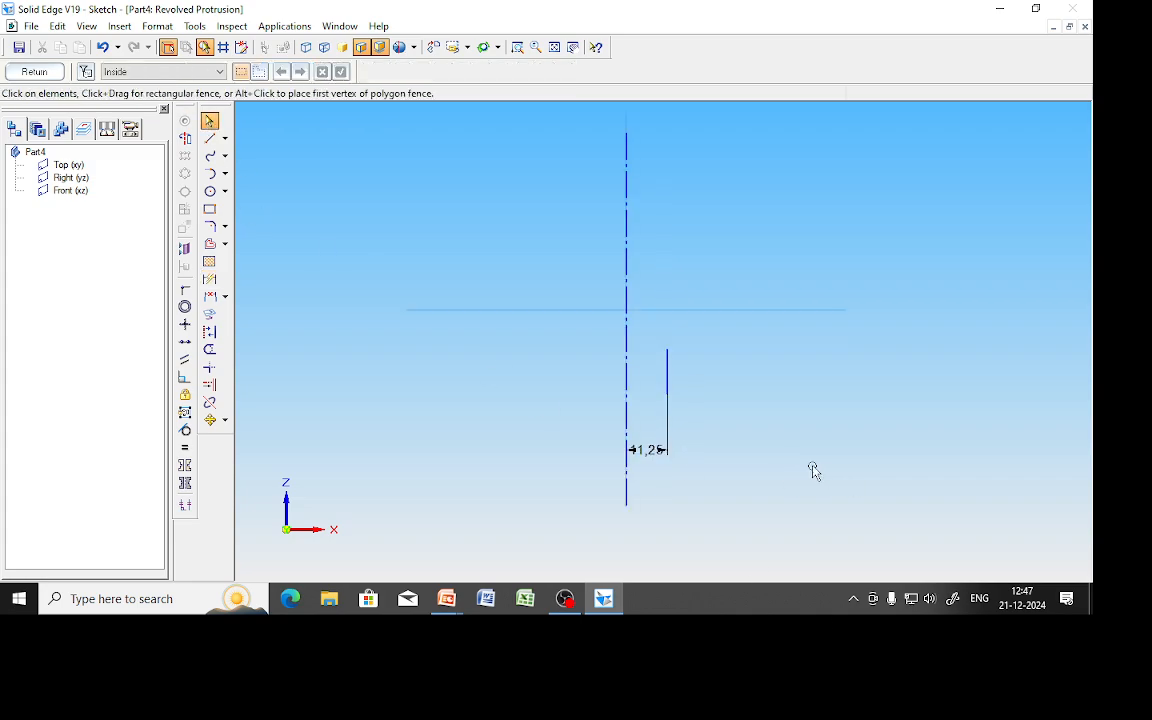
click(209, 138)
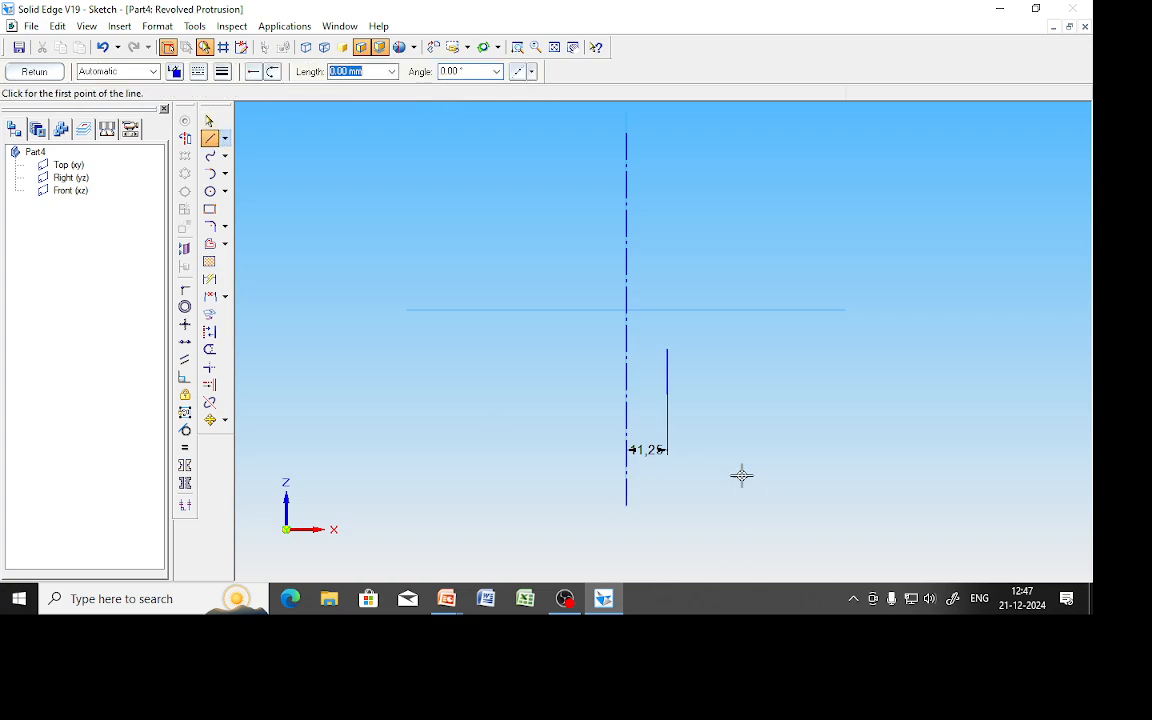
click(667, 393)
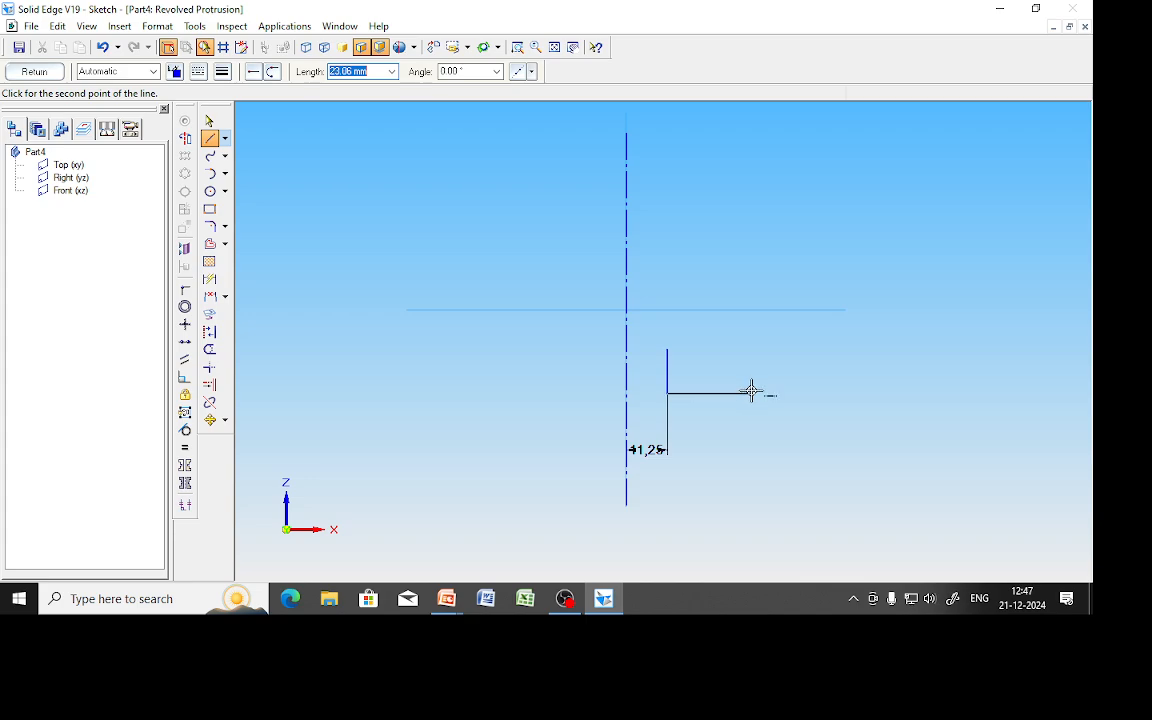
text(11.25)
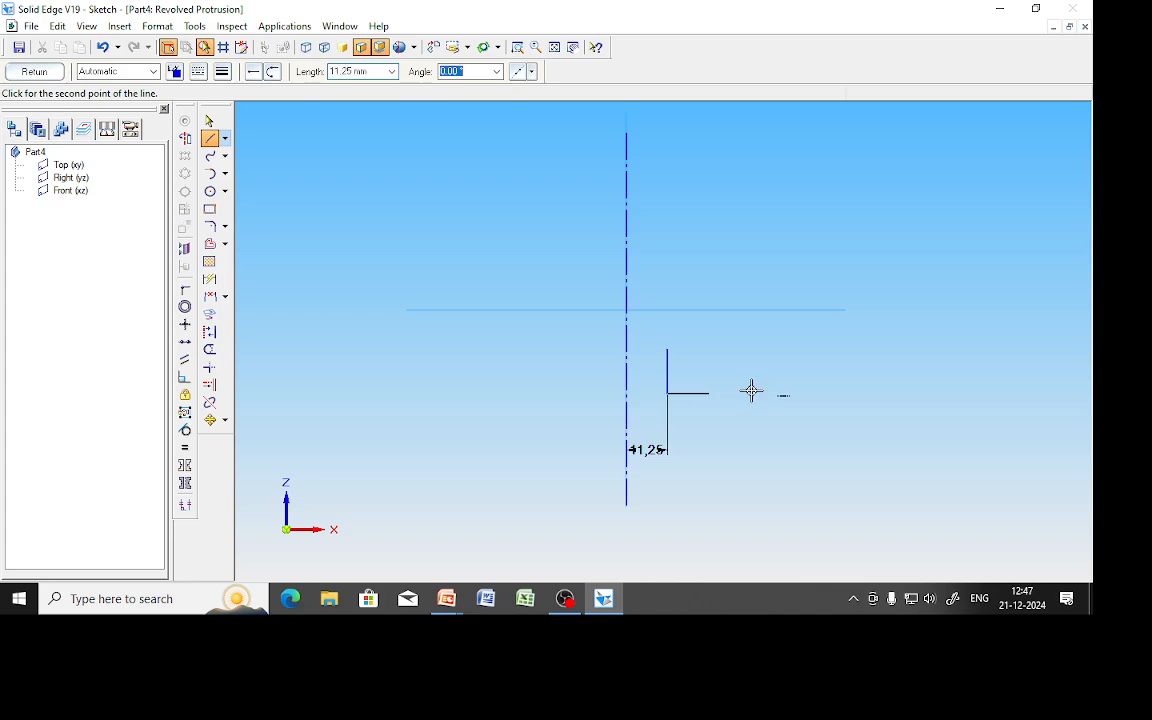
key(Return)
click(751, 391)
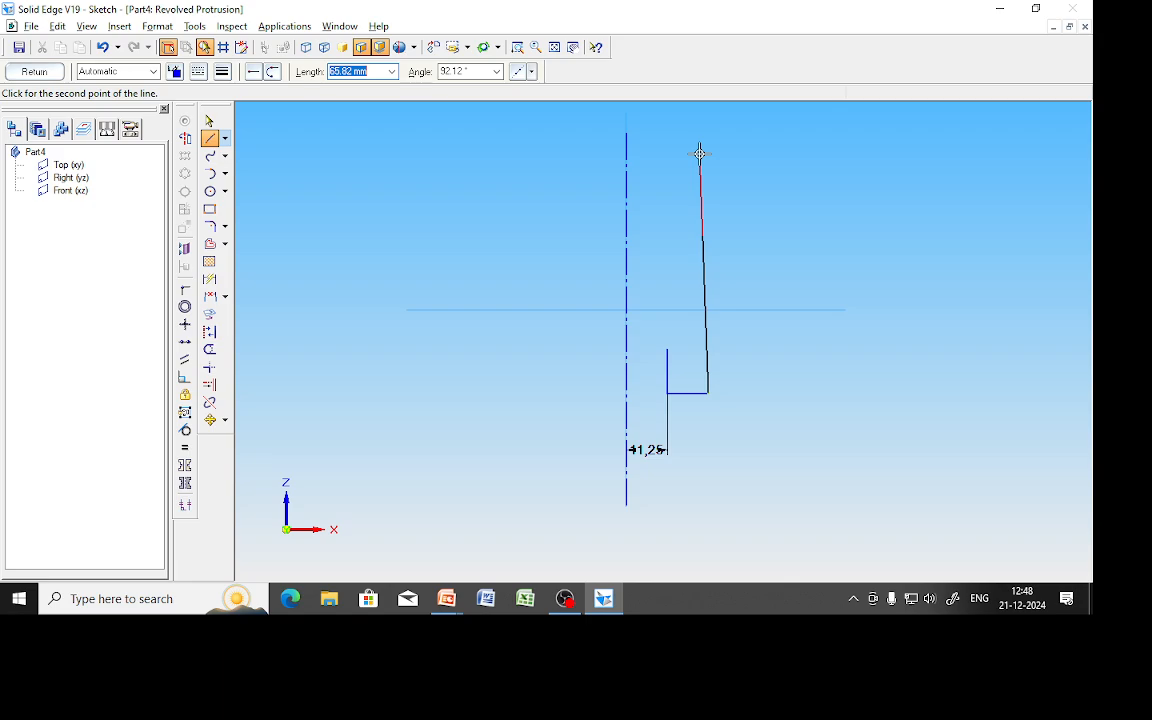
text(42)
key(Tab)
text(90)
key(Return)
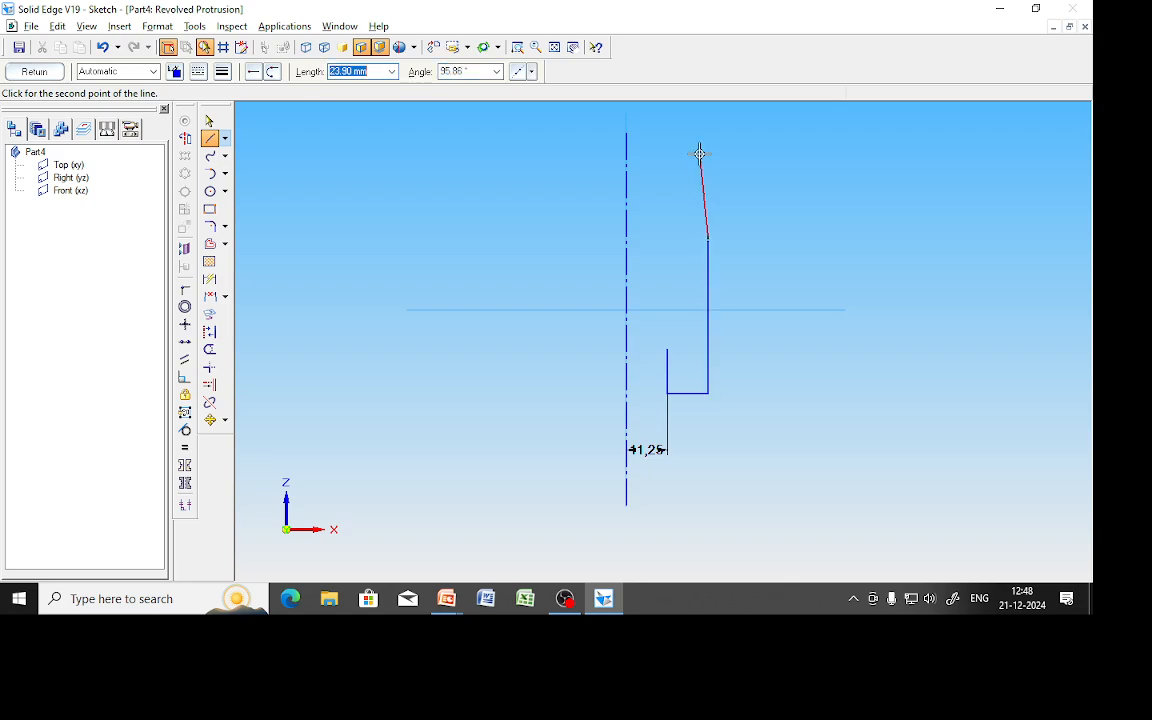
key(Tab)
right_click(841, 254)
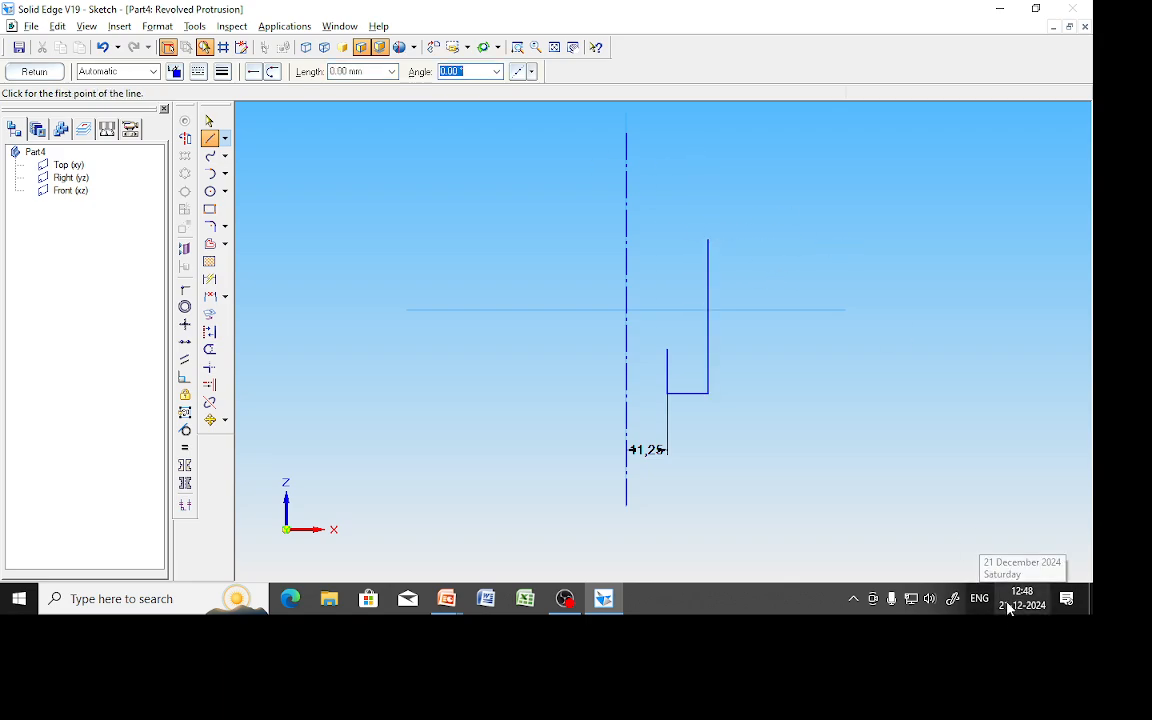
Recolour the 42 mm vertical line magenta and return to the slide show.
click(209, 120)
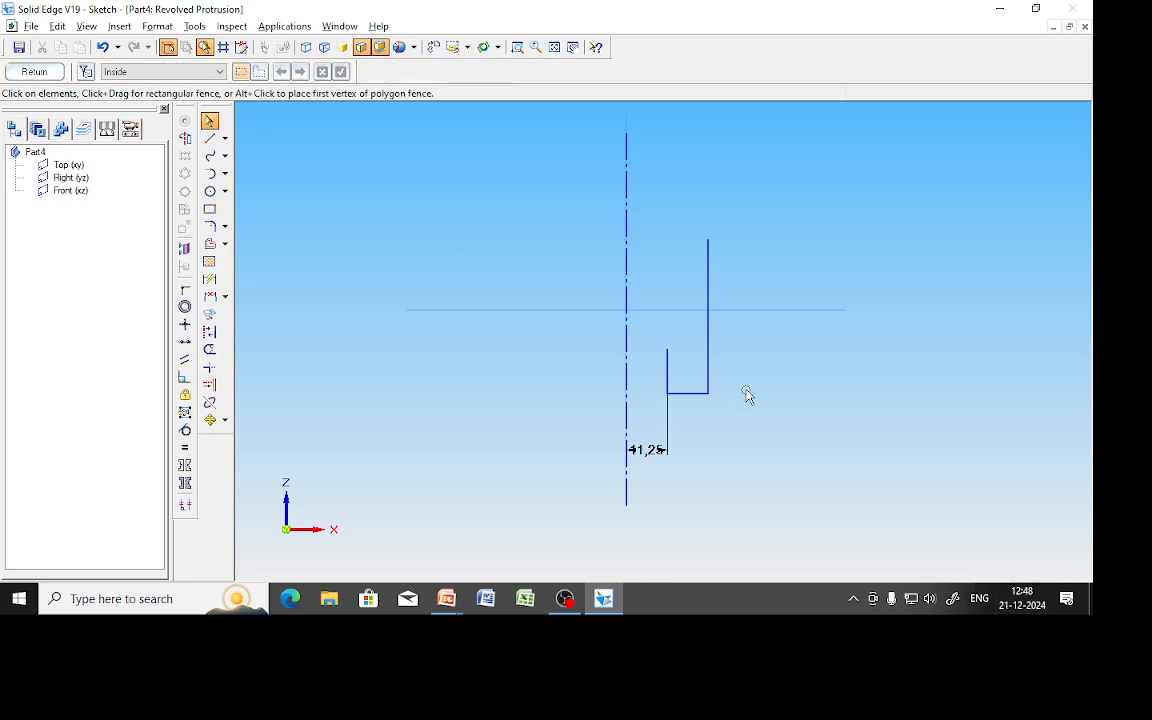
click(708, 350)
click(175, 71)
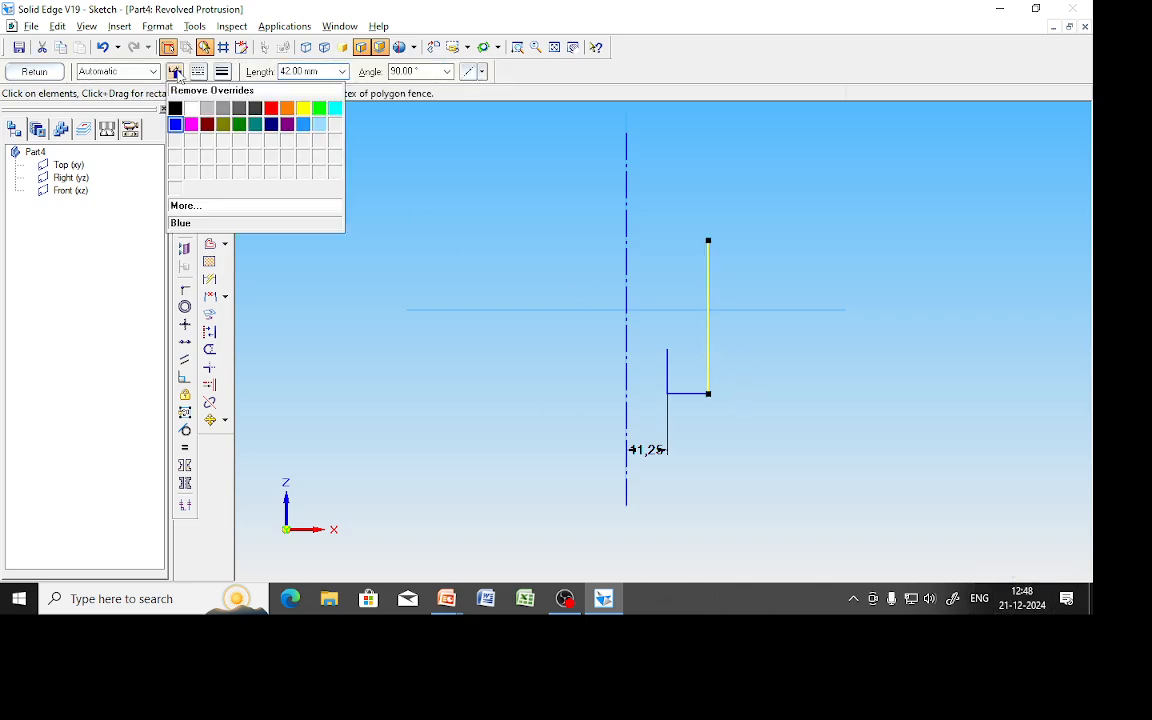
click(192, 123)
click(400, 393)
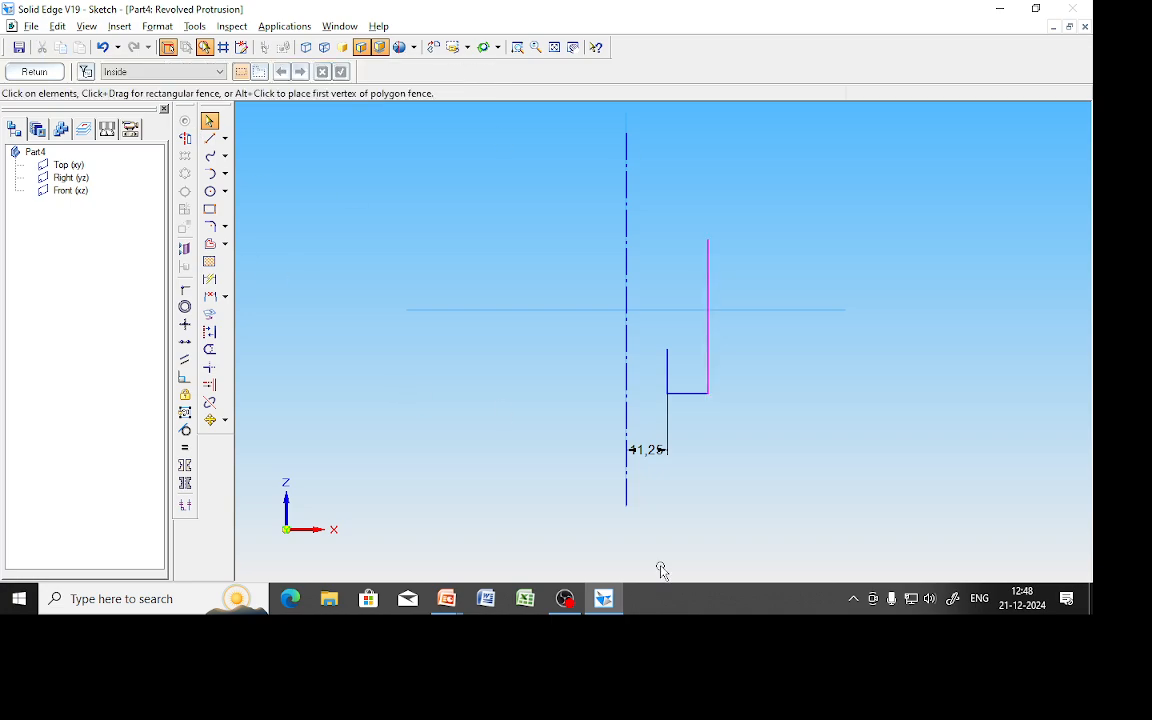
key(alt+Tab)
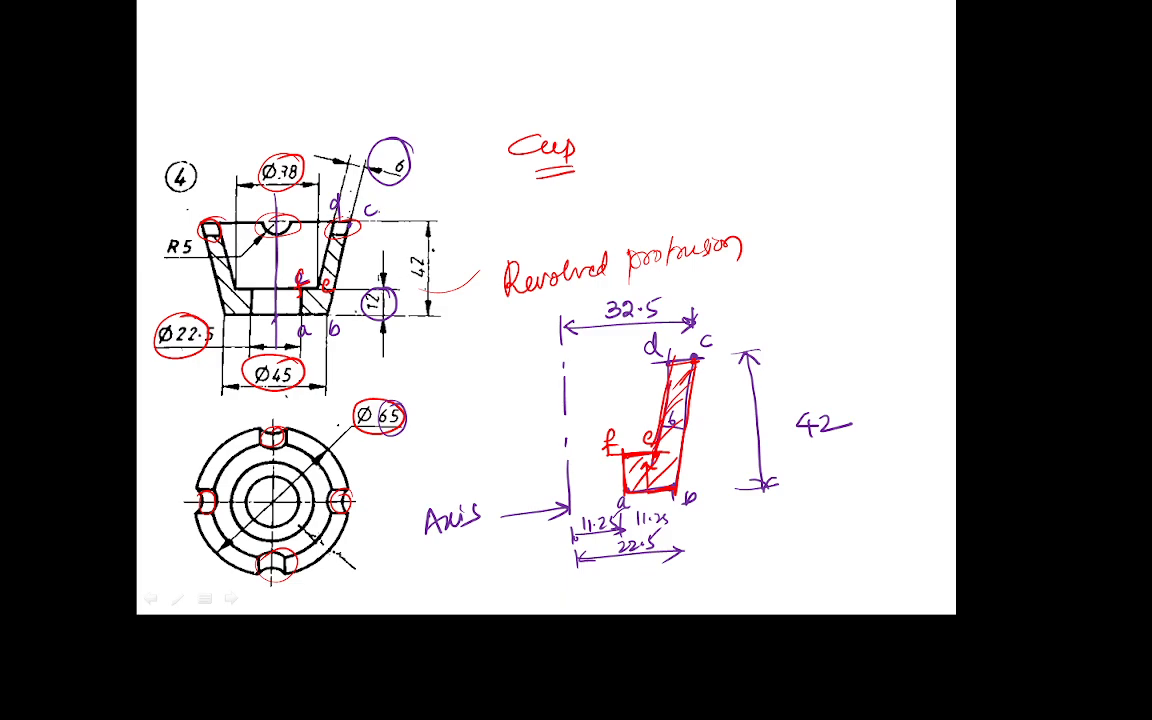
On the cup drawing, circle point c and the 32.5 dimension in red.
drag(384, 212, 380, 210)
drag(550, 335, 566, 326)
mouse_move(662, 304)
mouse_down()
mouse_move(600, 318)
mouse_move(664, 302)
mouse_up()
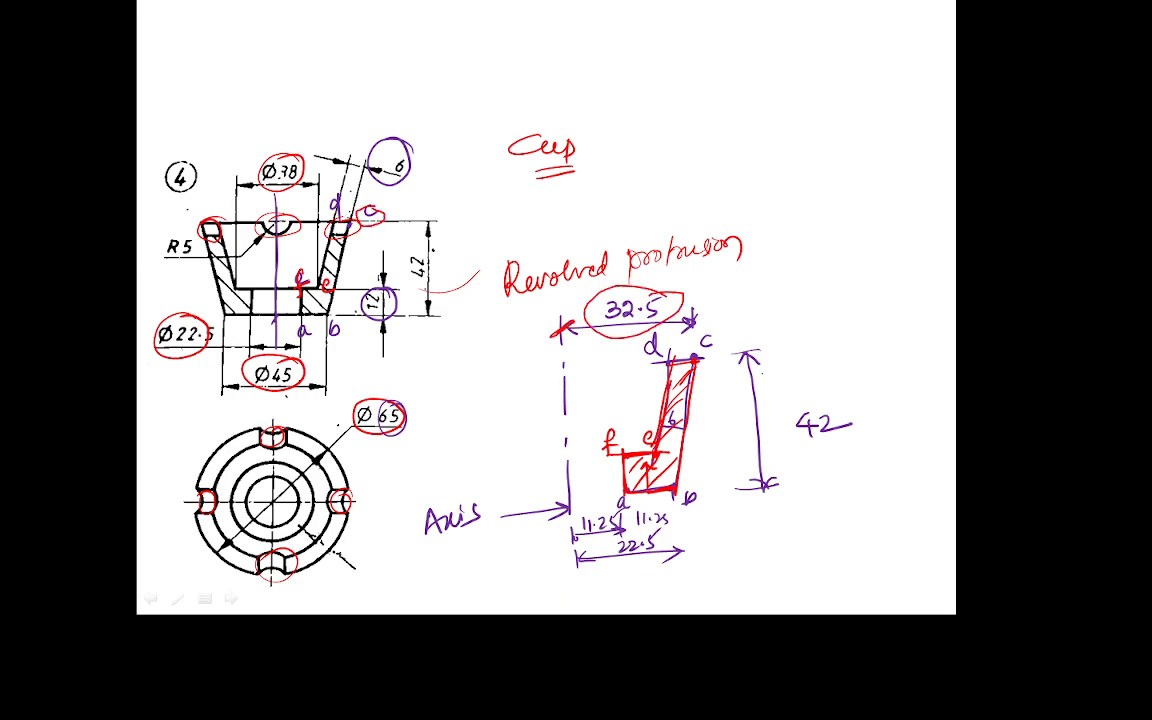
key(alt+Tab)
Draw a 32.5 mm top edge from the axis and a slanted outer wall to the base corner.
key(l)
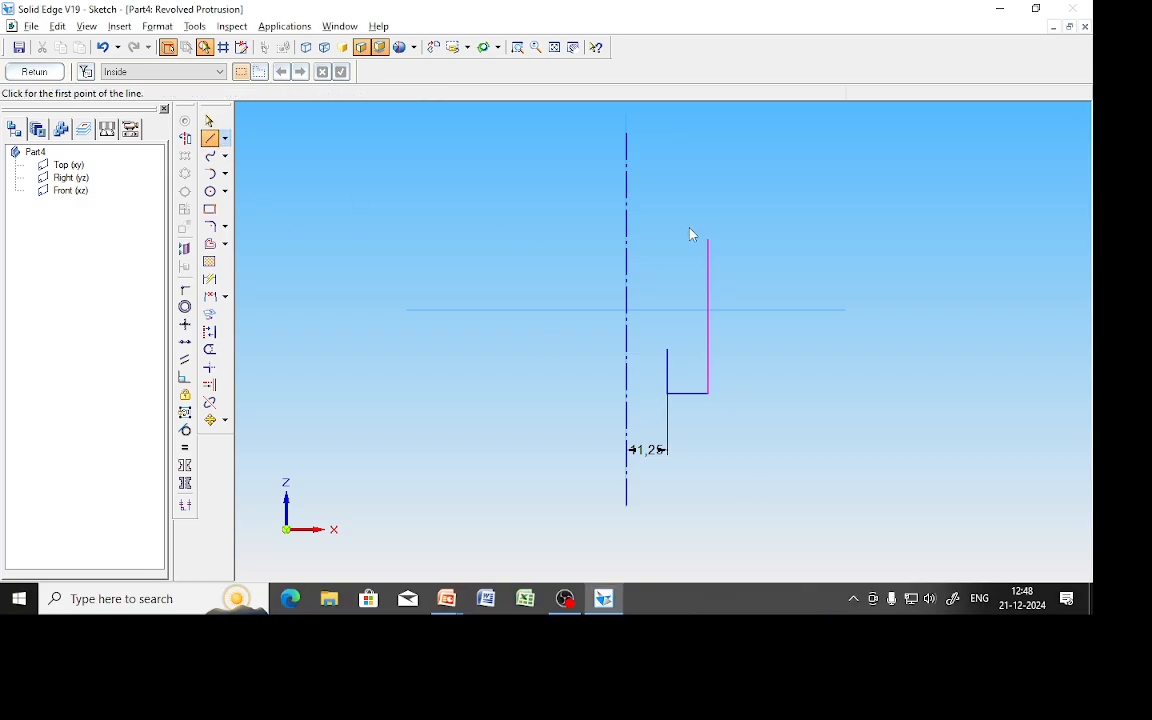
click(627, 238)
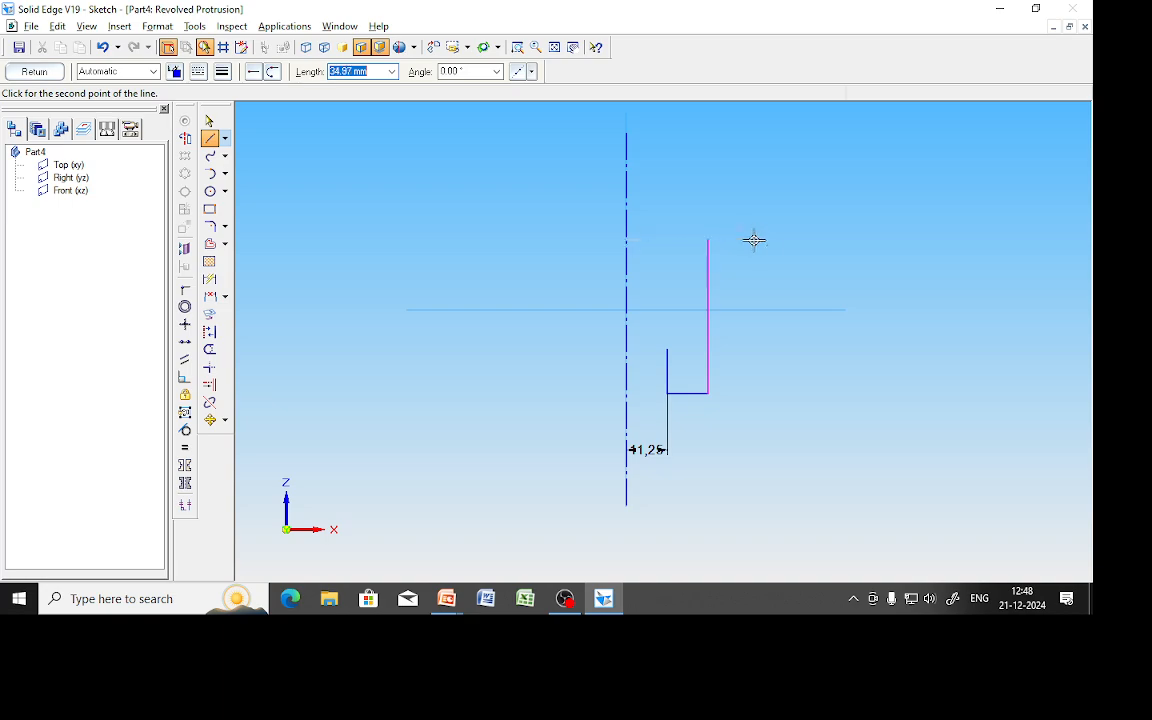
text(3)
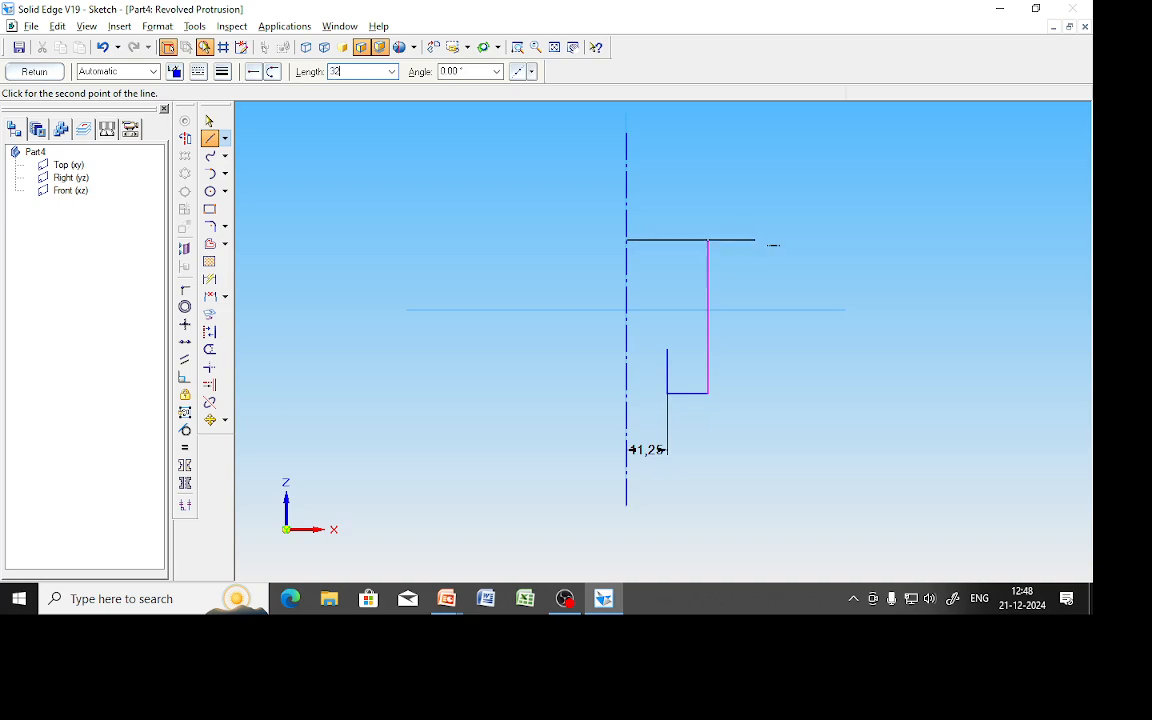
text(2.5)
key(Return)
click(771, 239)
click(709, 393)
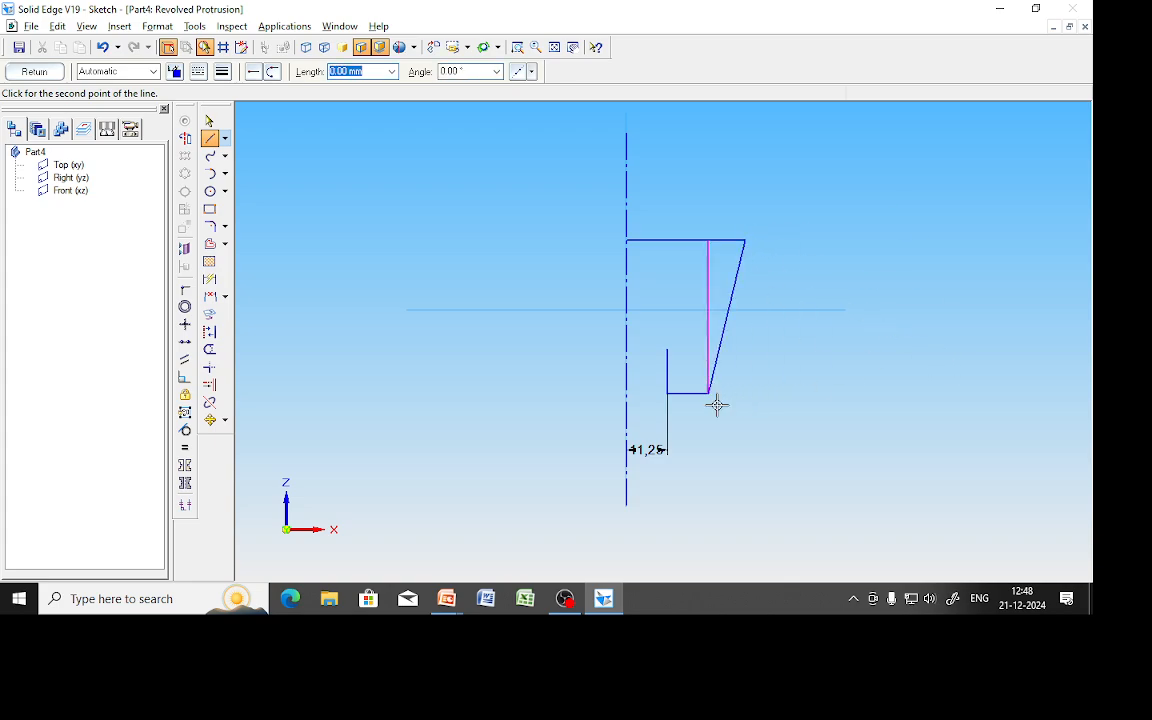
Delete the magenta vertical guide line and mark the cup's right wall on the drawing.
click(209, 120)
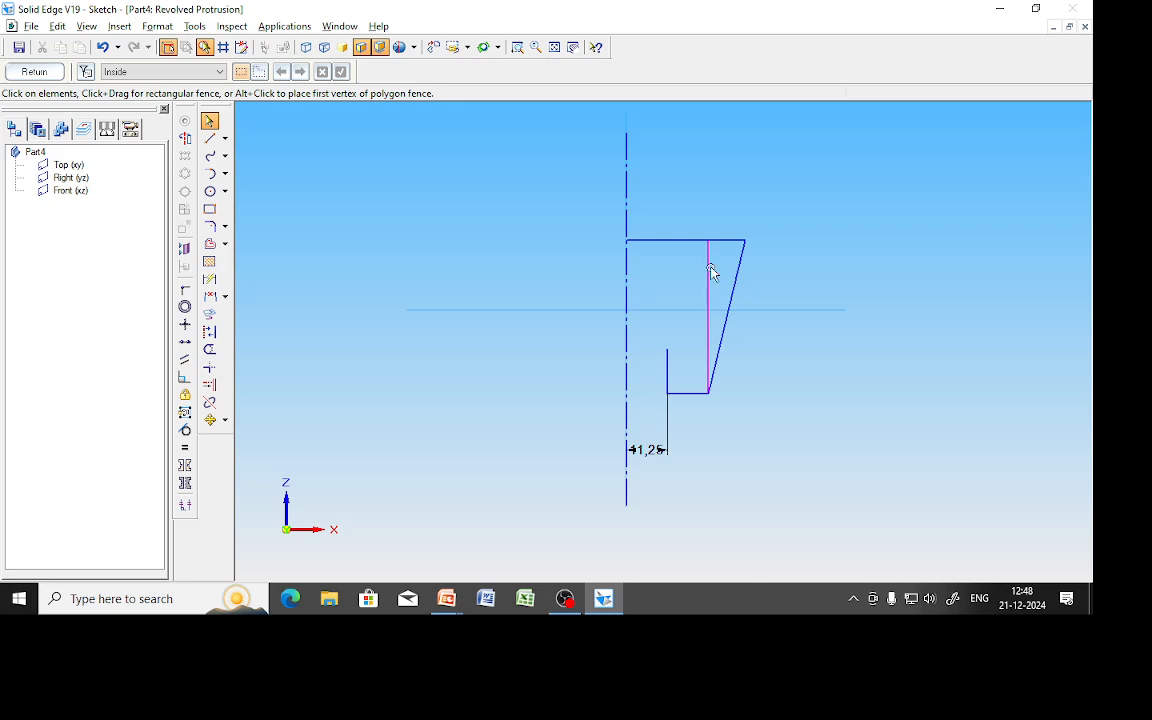
click(707, 271)
key(Delete)
key(alt+Tab)
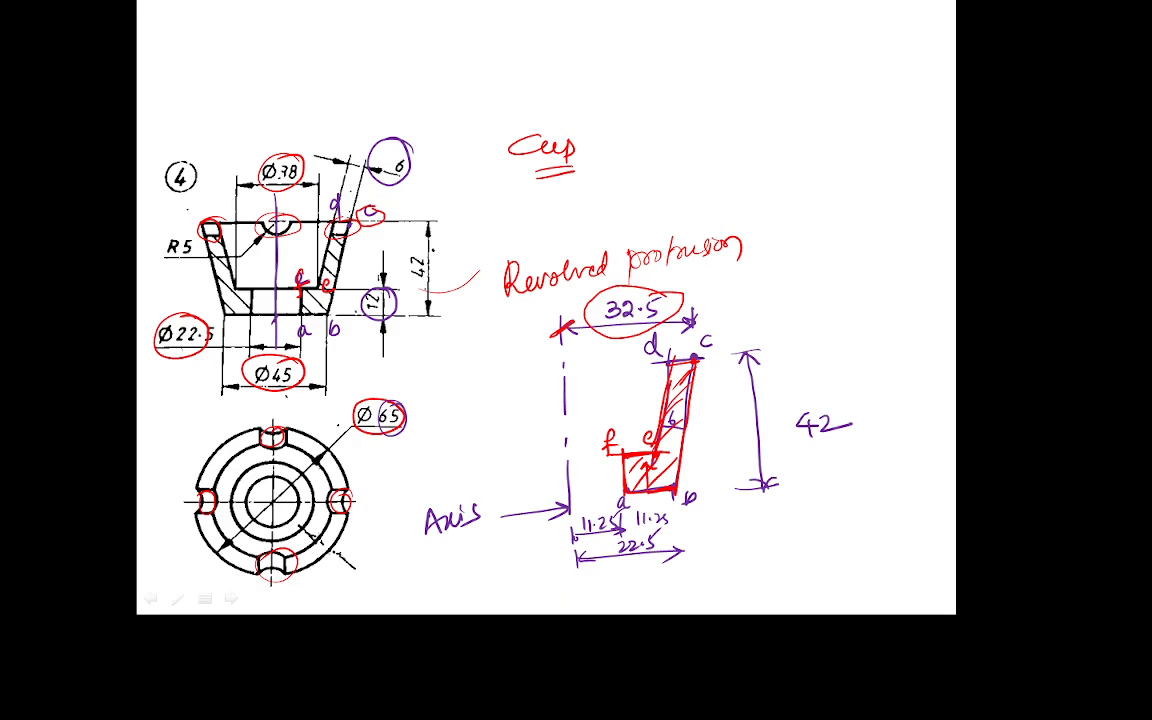
drag(326, 249, 348, 266)
key(alt+Tab)
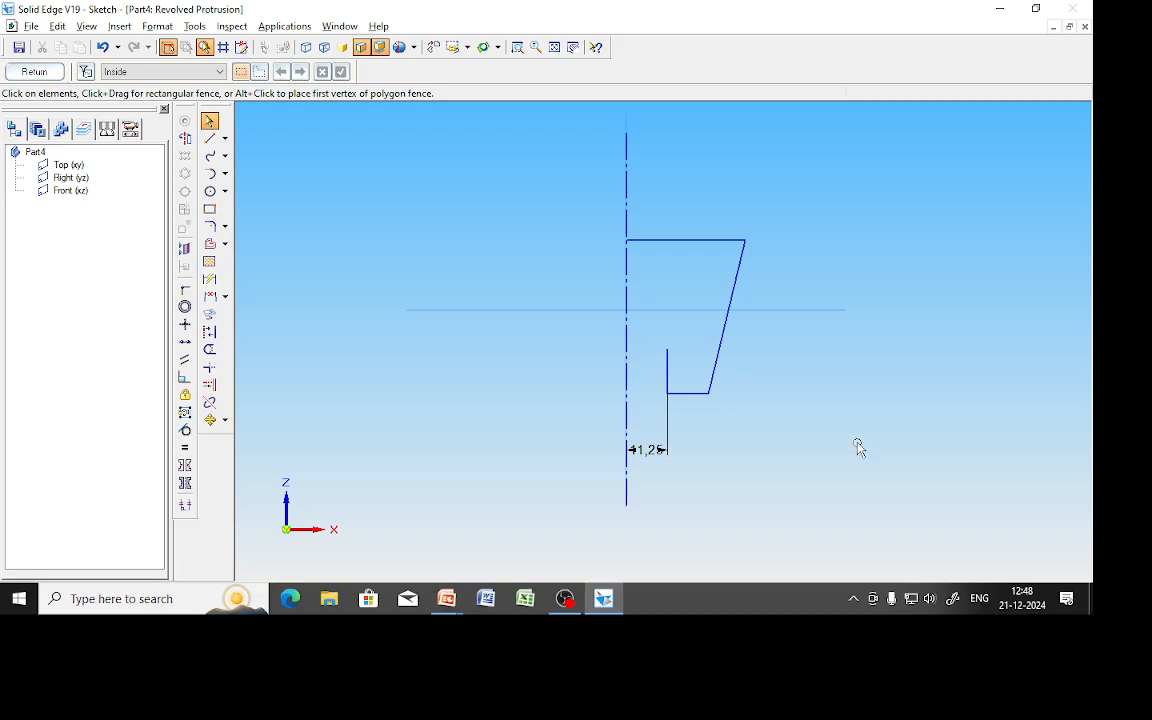
click(209, 243)
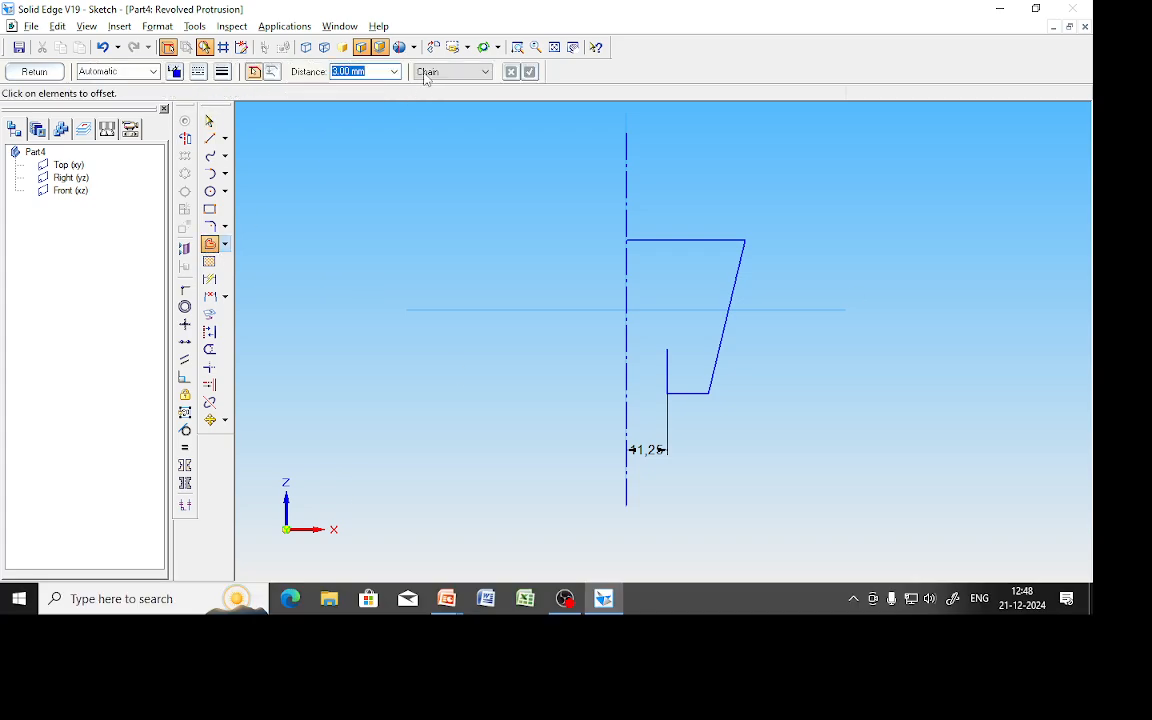
Offset the slanted outer wall inward as a single element to form the inner wall.
click(445, 72)
click(430, 86)
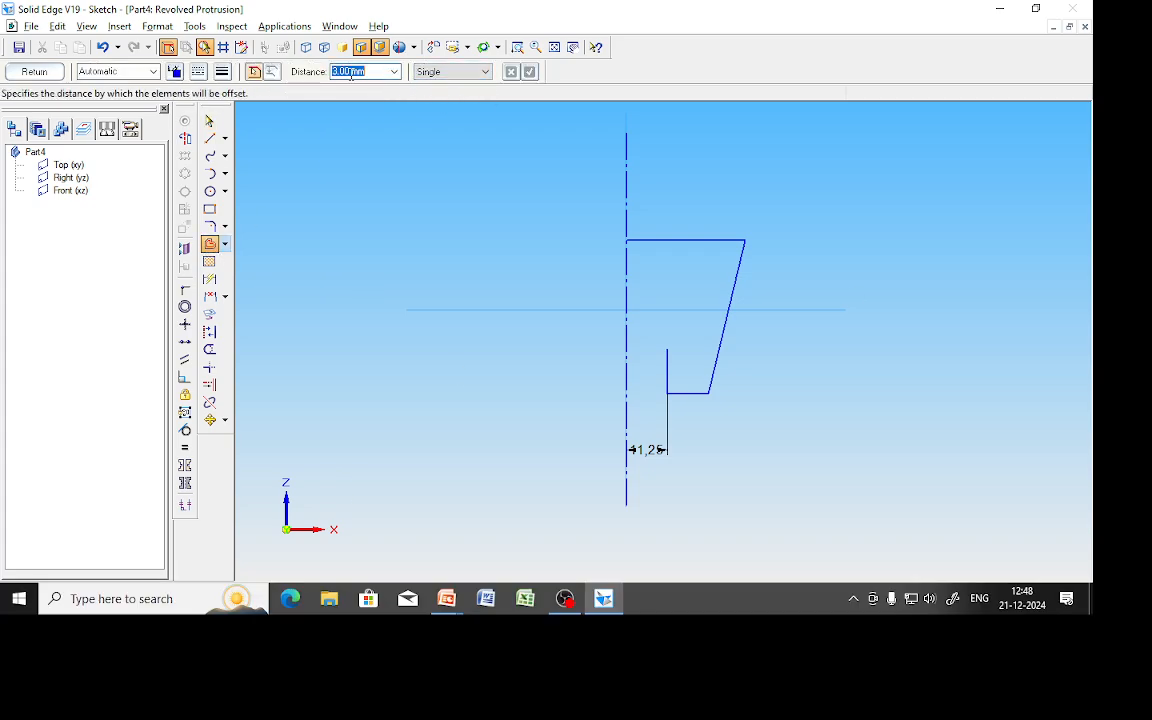
text(8)
key(Return)
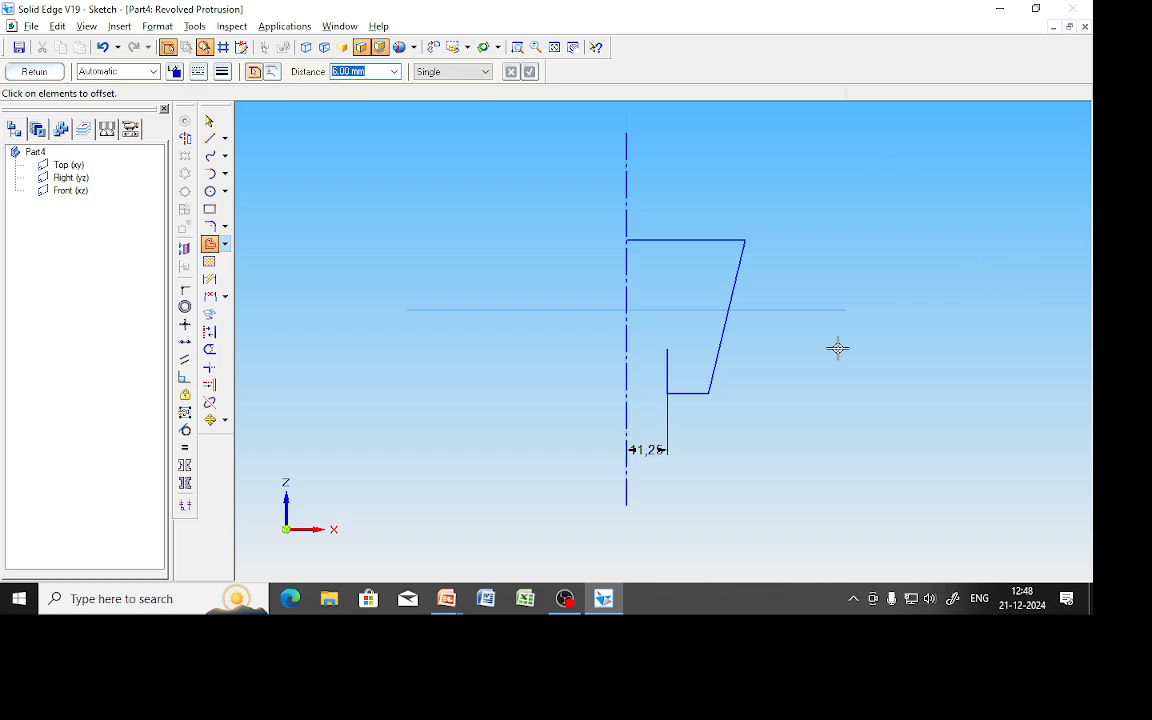
click(717, 350)
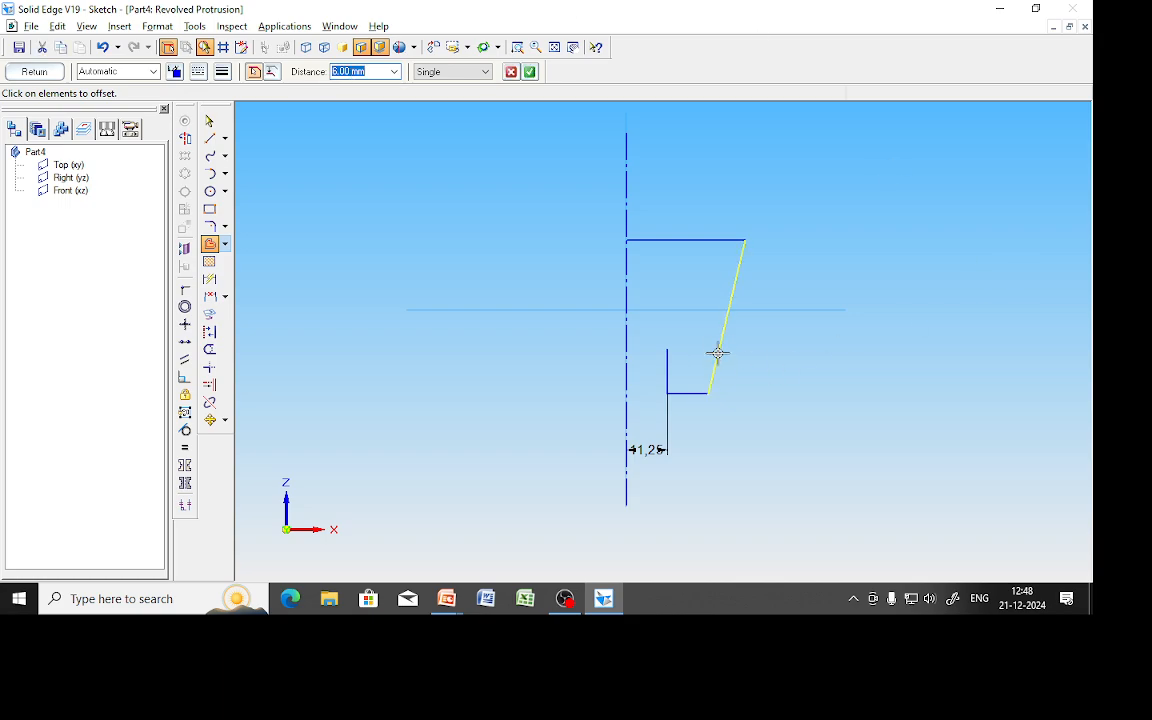
click(530, 71)
click(687, 260)
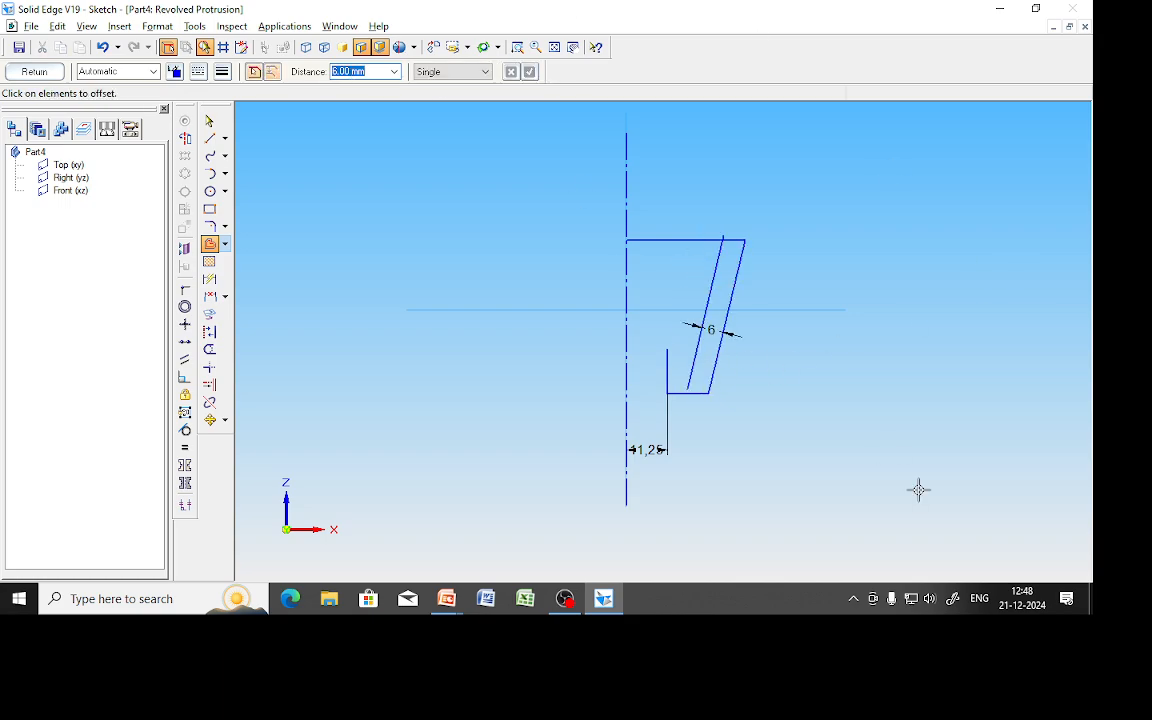
Mark point d on the drawing and trim the top edge left of the inner wall.
key(alt+Tab)
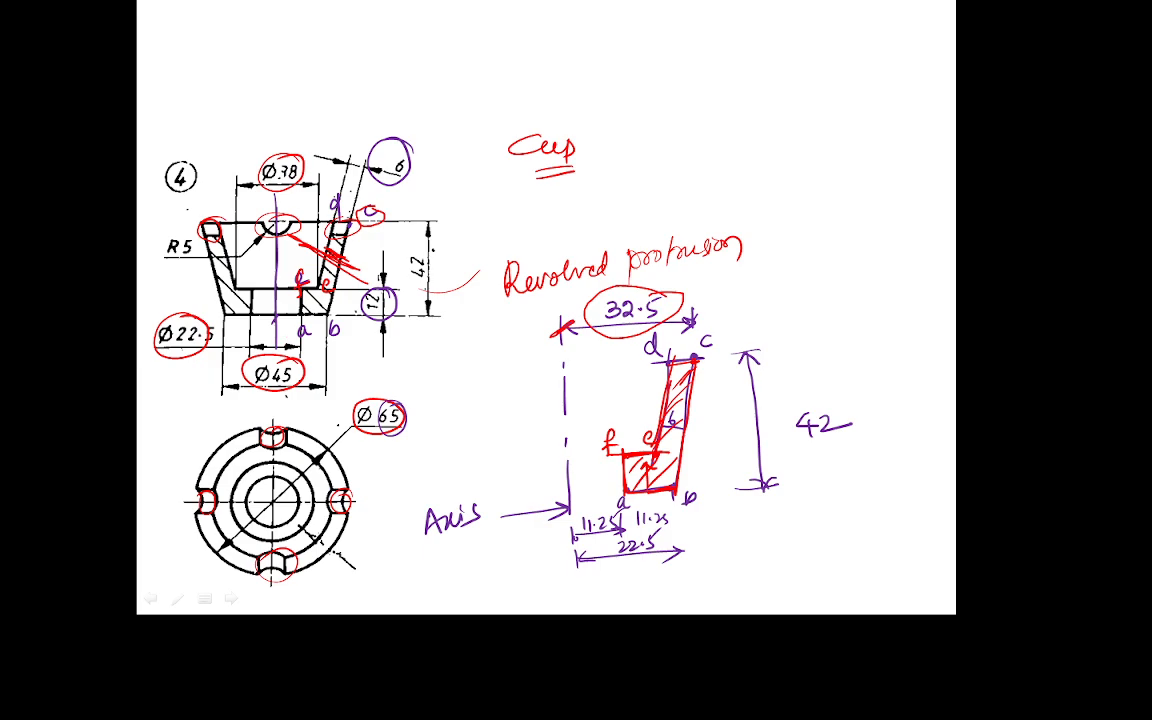
drag(336, 216, 321, 206)
key(alt+Tab)
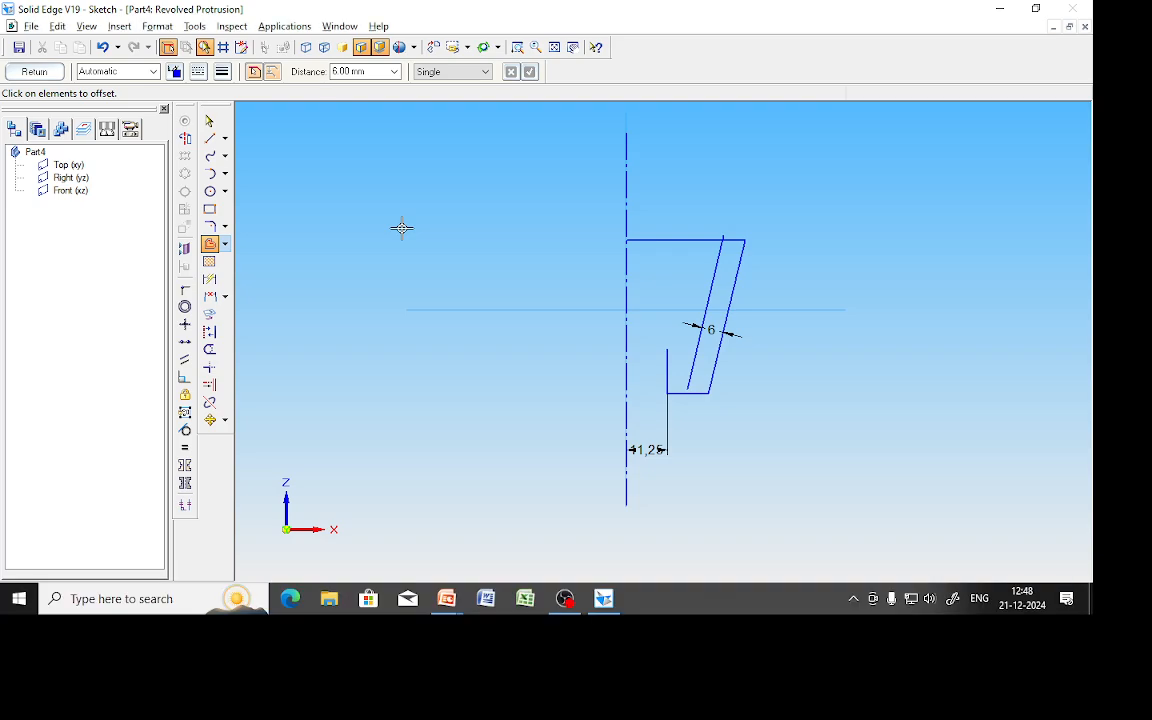
click(209, 349)
click(712, 239)
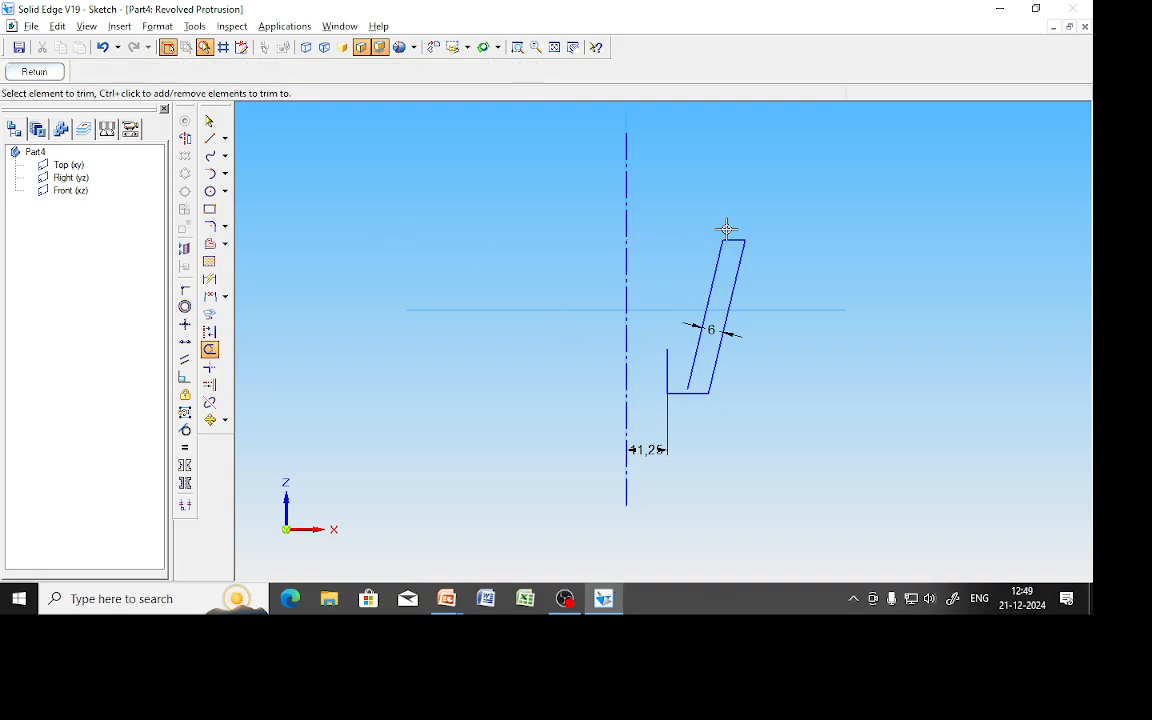
key(alt+Tab)
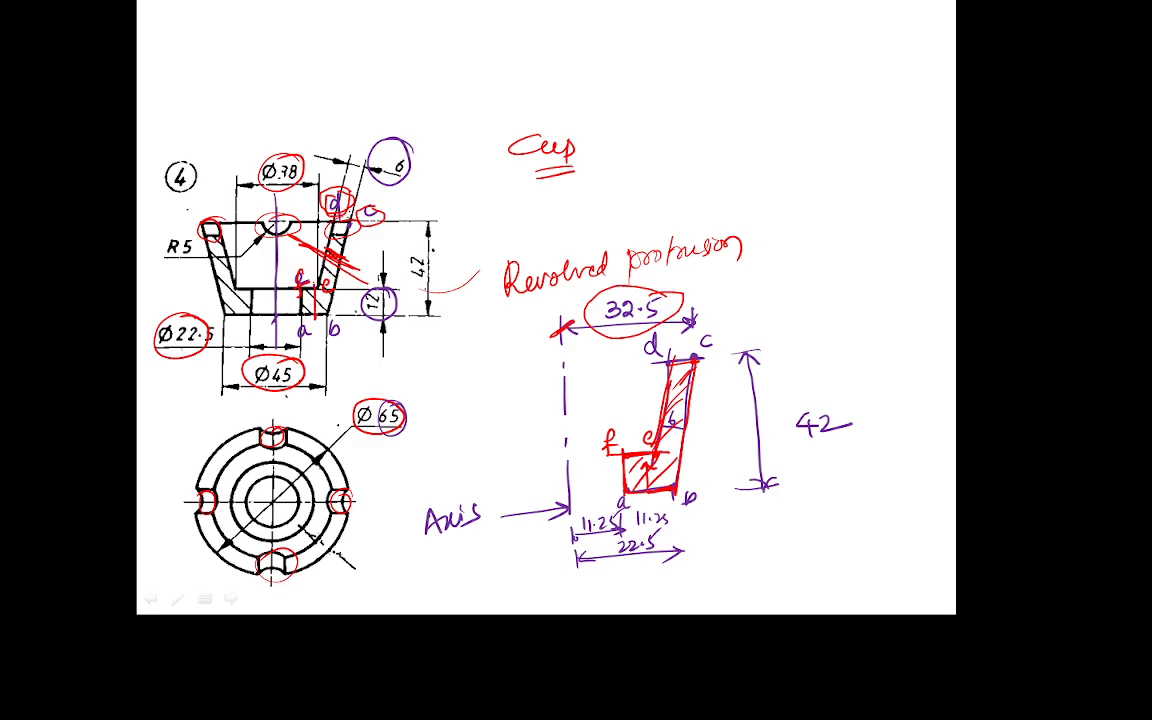
key(alt+Tab)
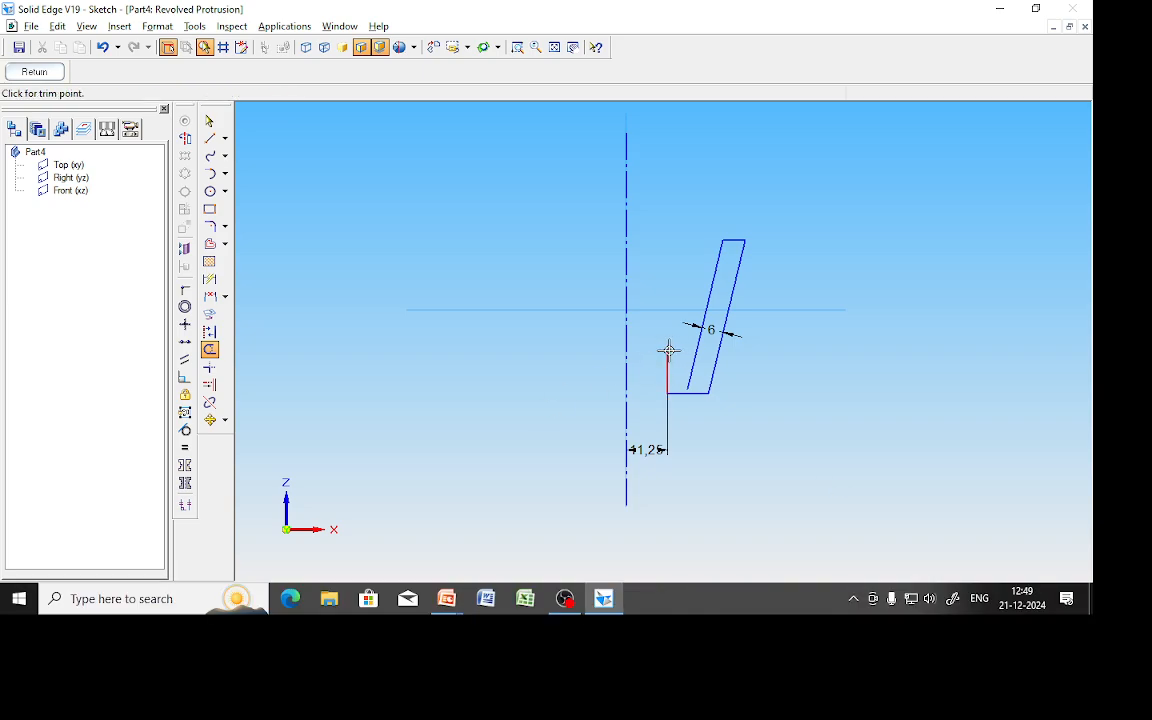
Add a horizontal step line across both walls, trim the excess, and try finishing the profile.
click(210, 138)
click(667, 349)
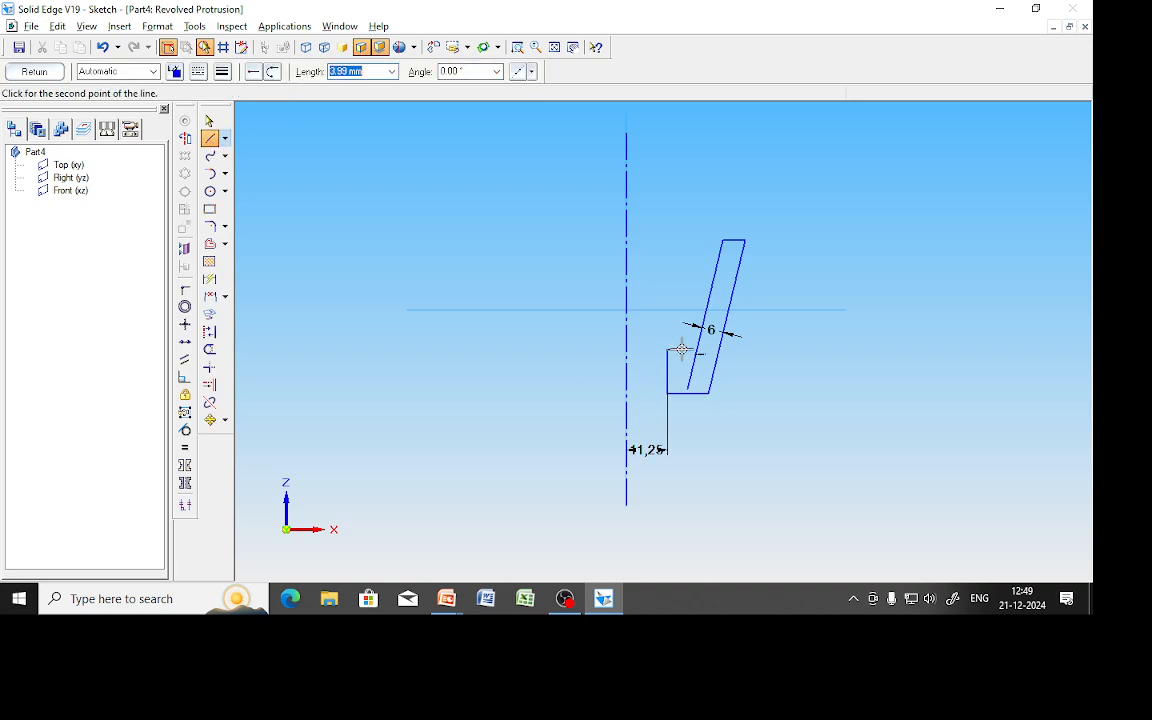
click(737, 349)
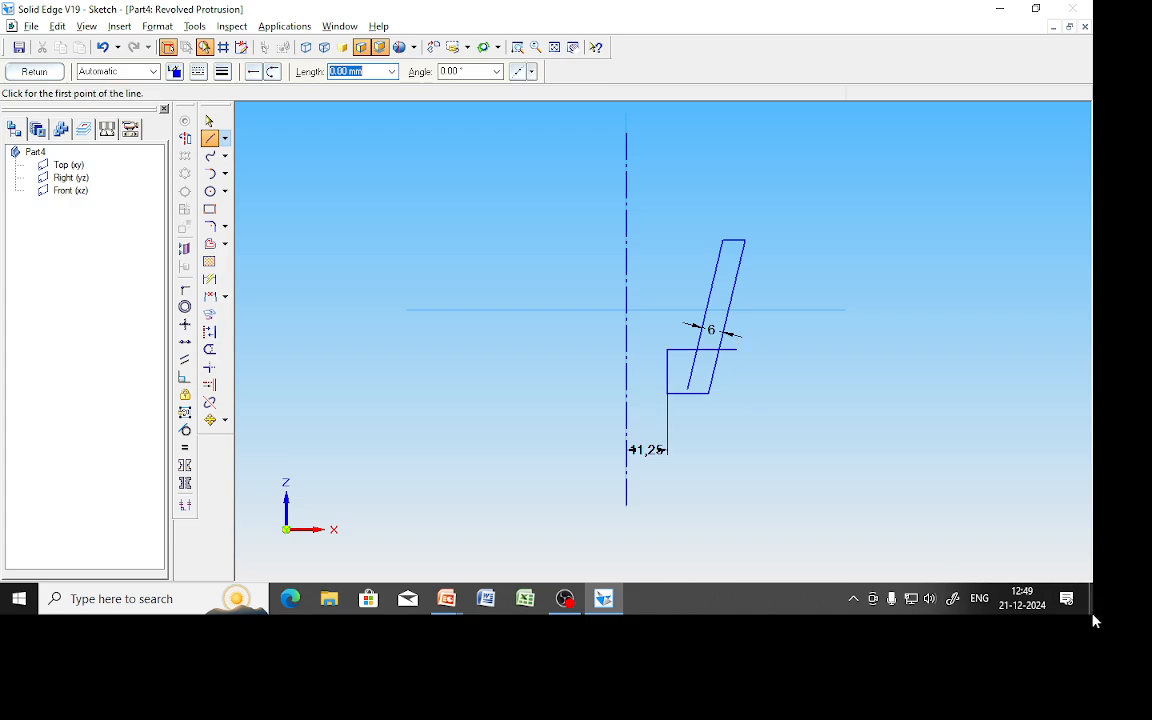
click(210, 349)
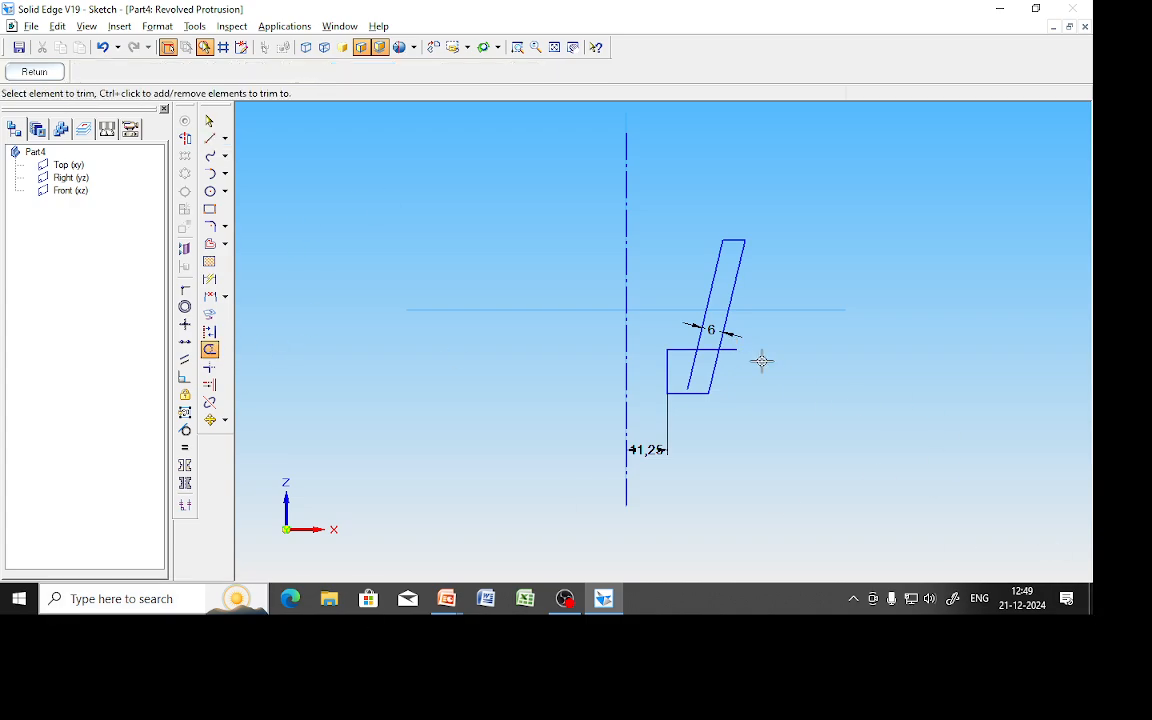
click(700, 350)
click(689, 365)
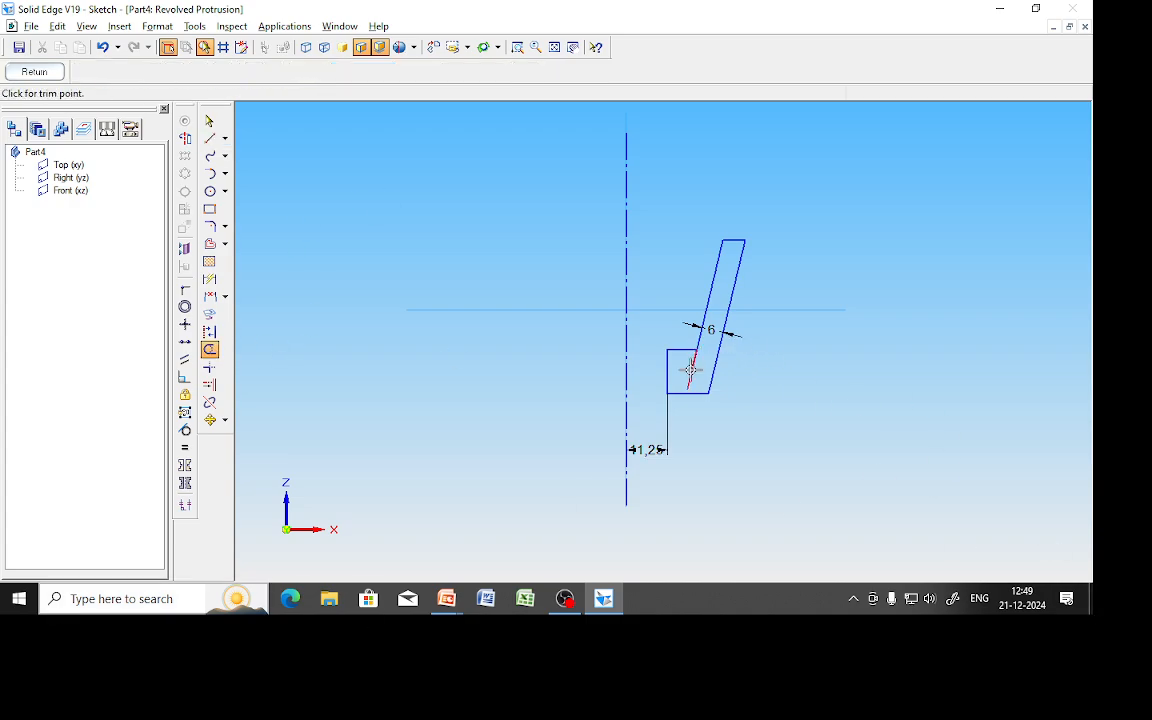
click(37, 72)
click(47, 182)
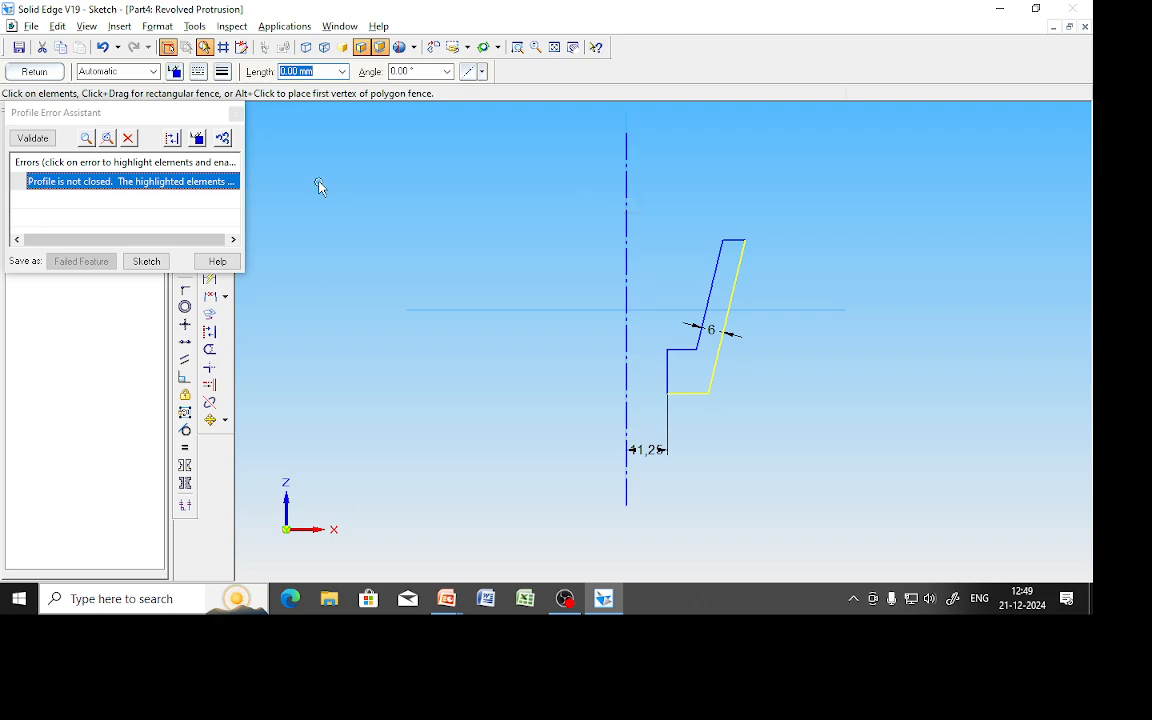
Zoom into the lower corner and connect the horizontal line's endpoint to the vertical line.
click(236, 113)
click(799, 389)
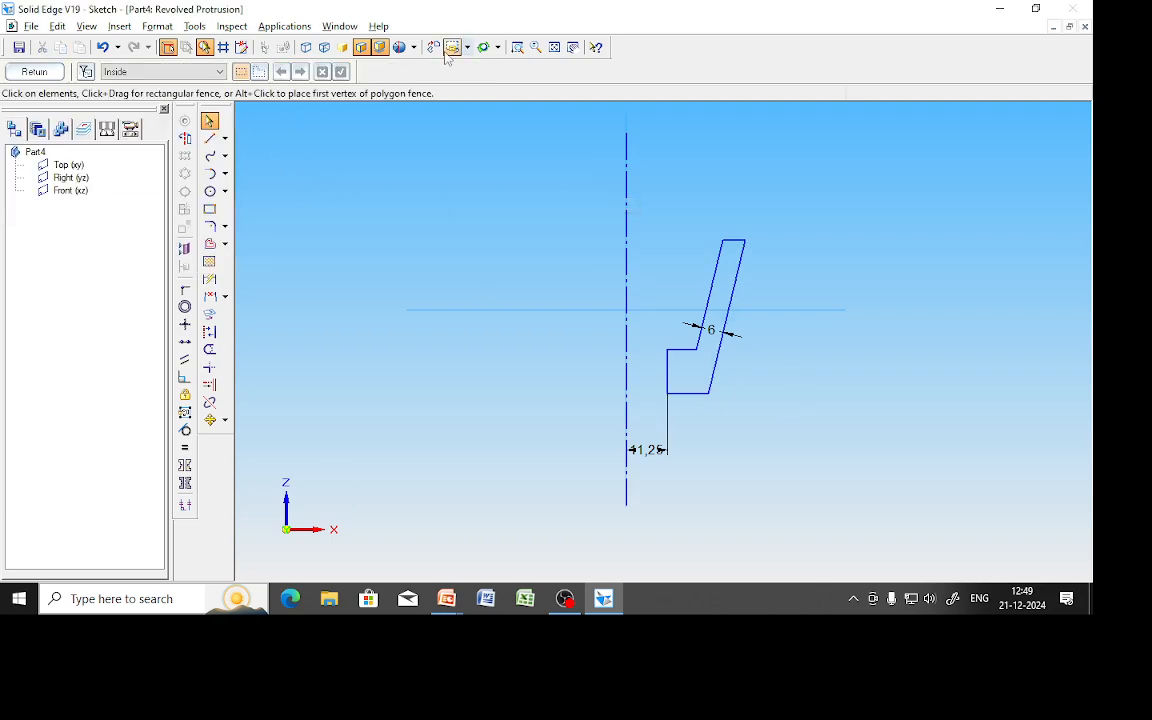
click(514, 52)
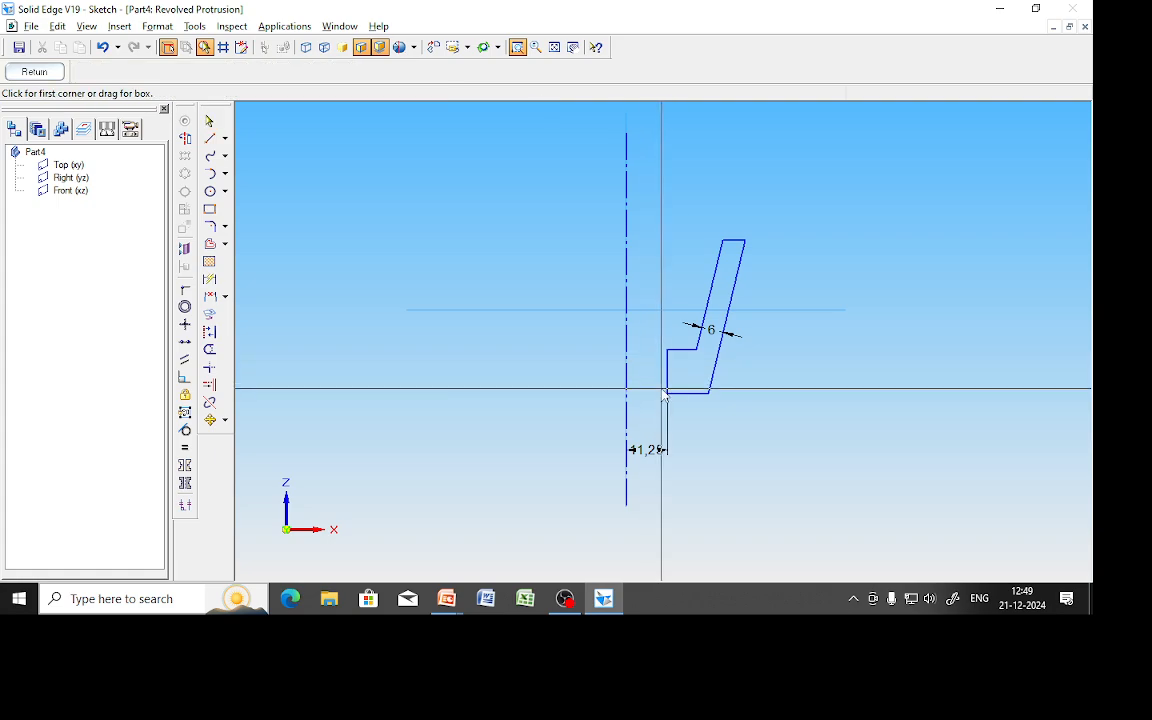
drag(663, 386, 679, 405)
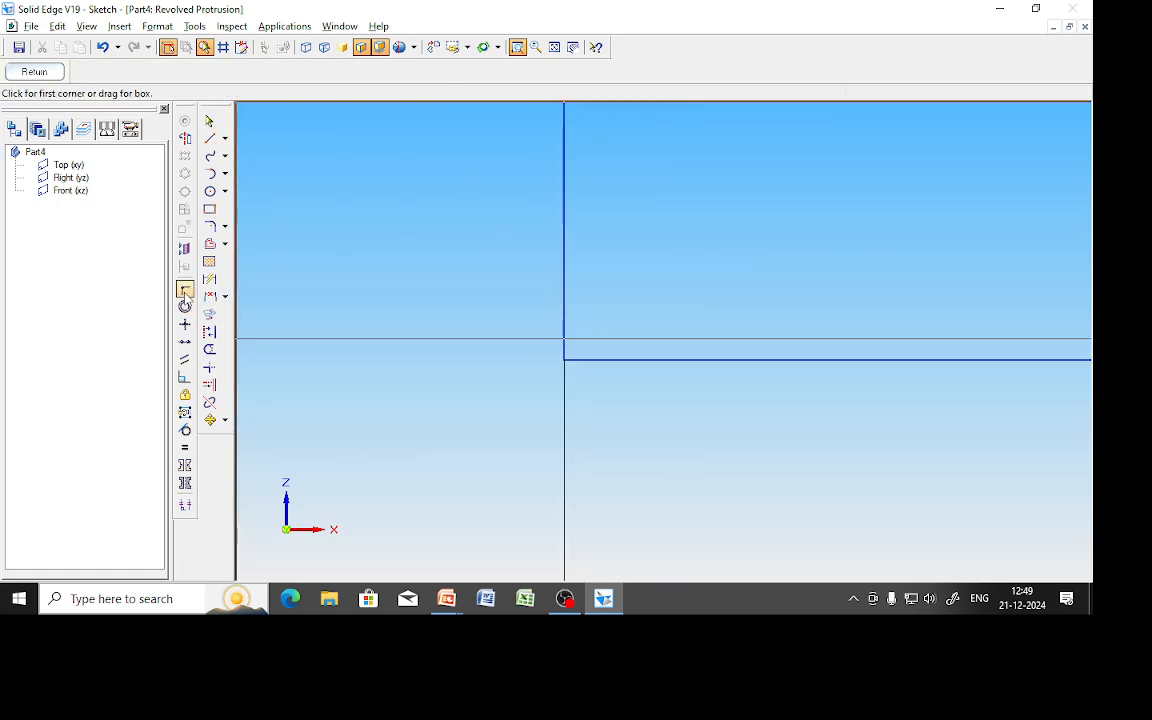
click(216, 313)
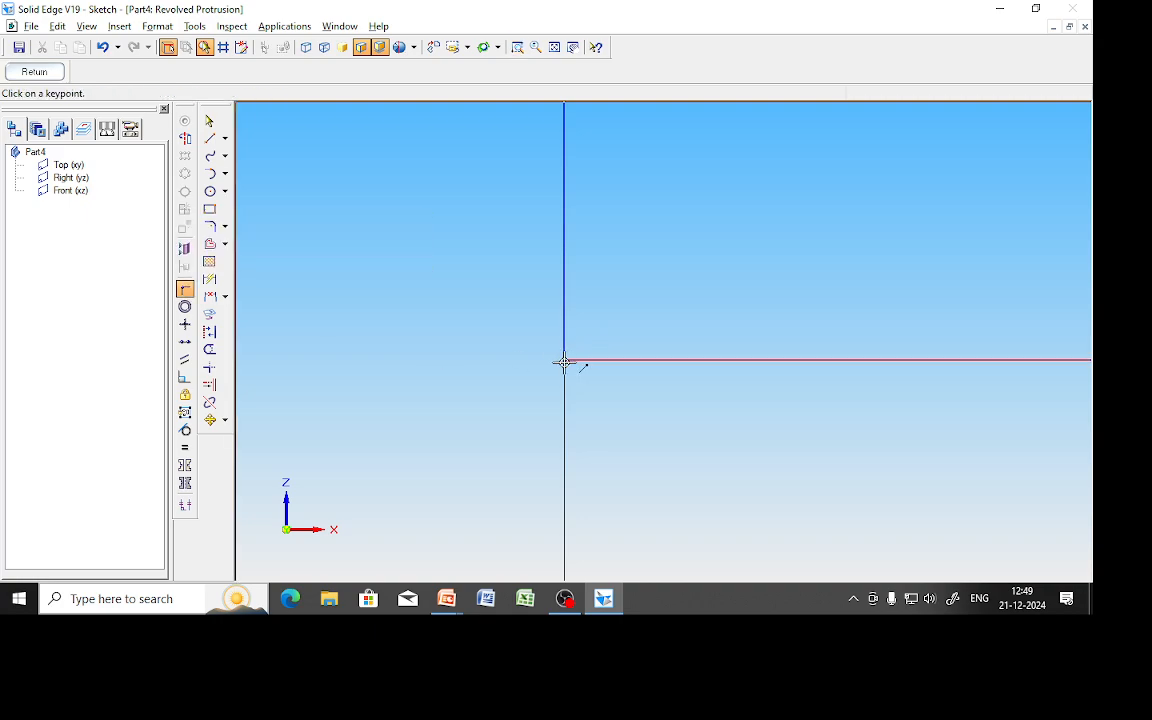
click(575, 360)
click(563, 357)
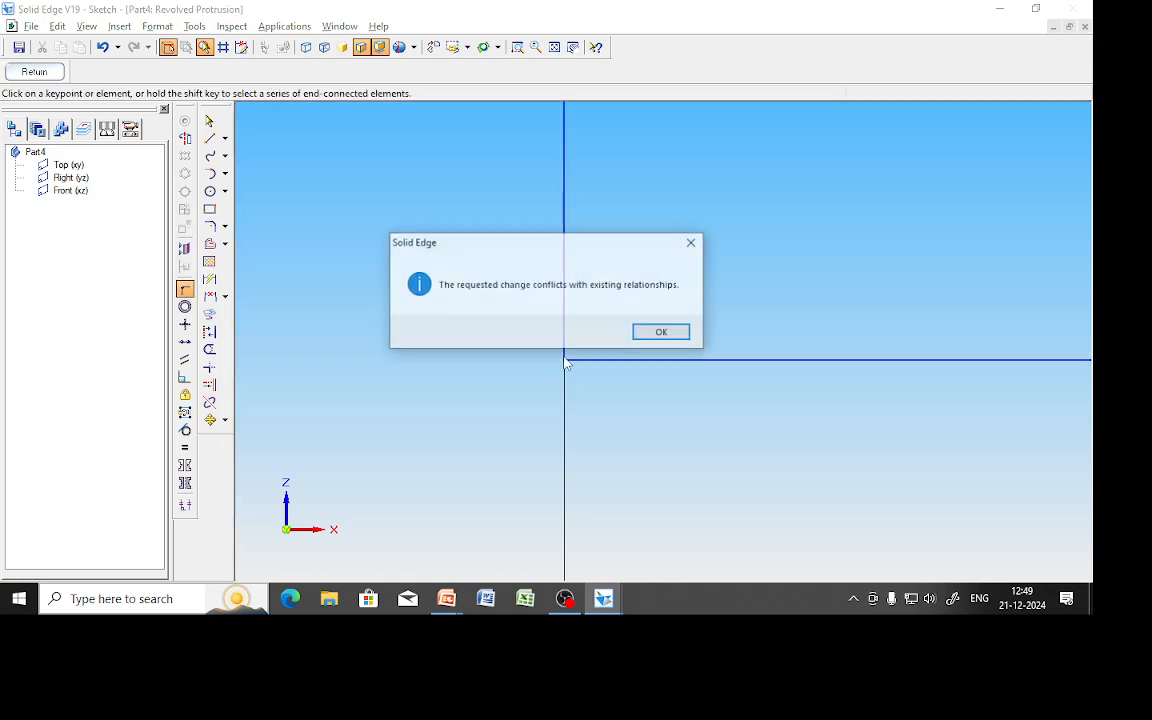
click(655, 332)
click(553, 50)
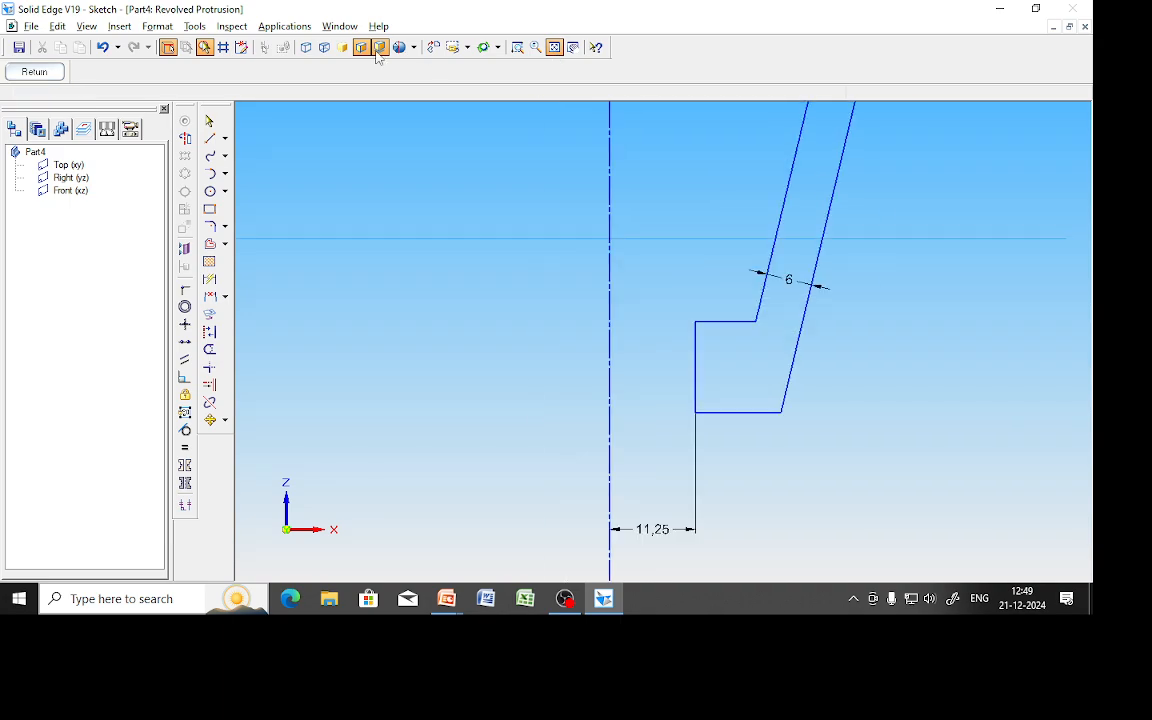
Close the profile by ending the horizontal line at the inclined line's endpoint, then exit the sketch.
click(34, 71)
click(130, 181)
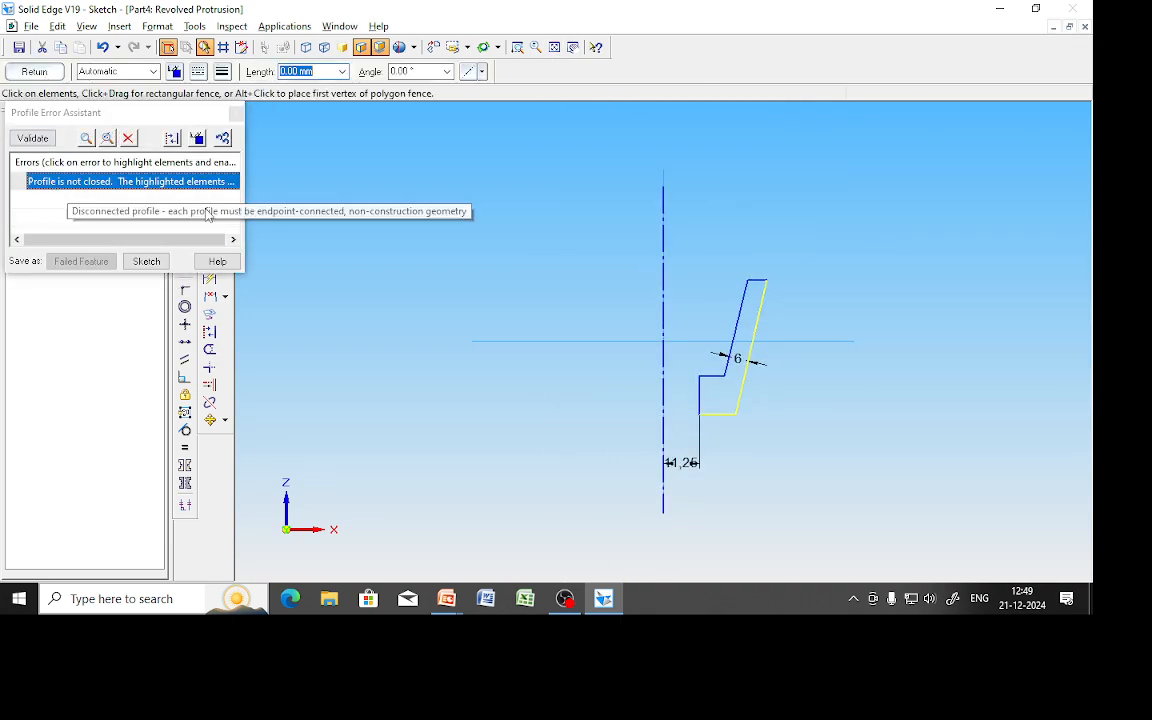
click(236, 112)
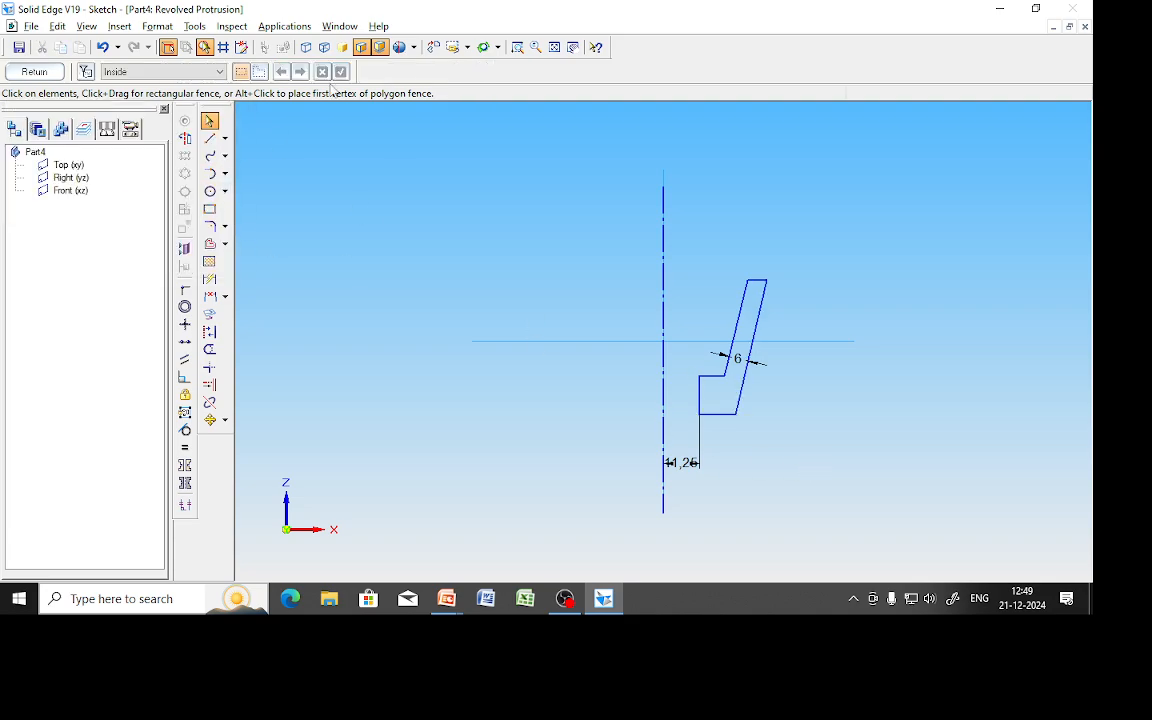
click(514, 47)
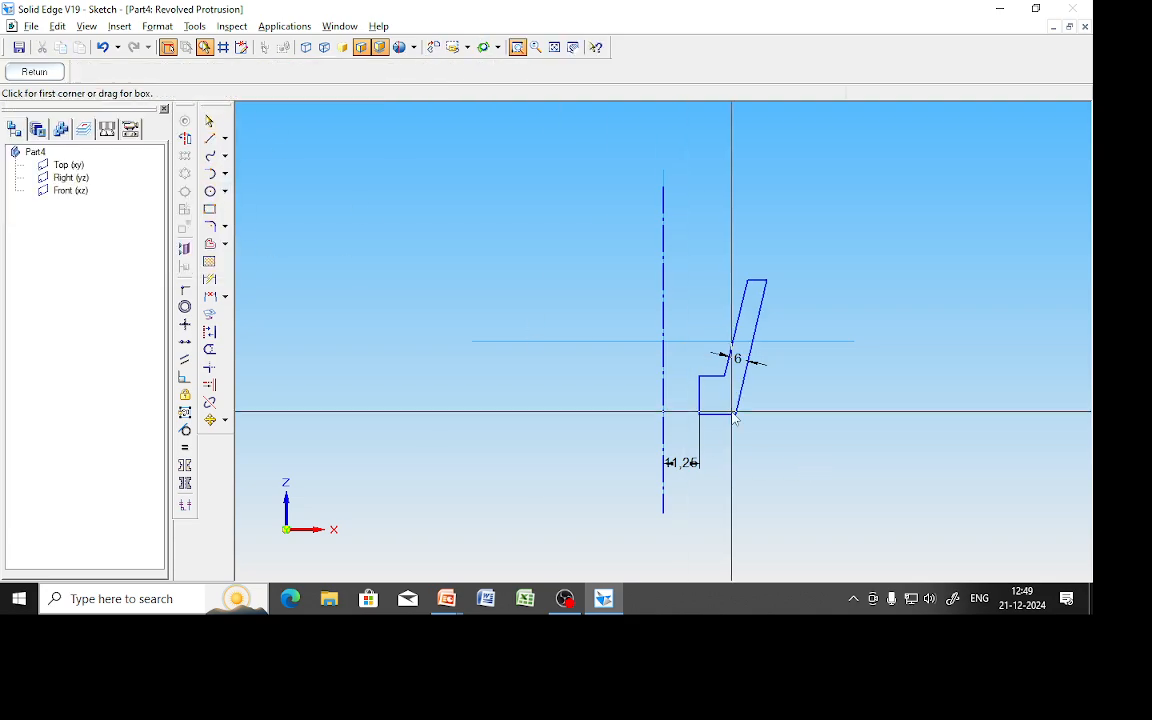
drag(731, 412, 763, 436)
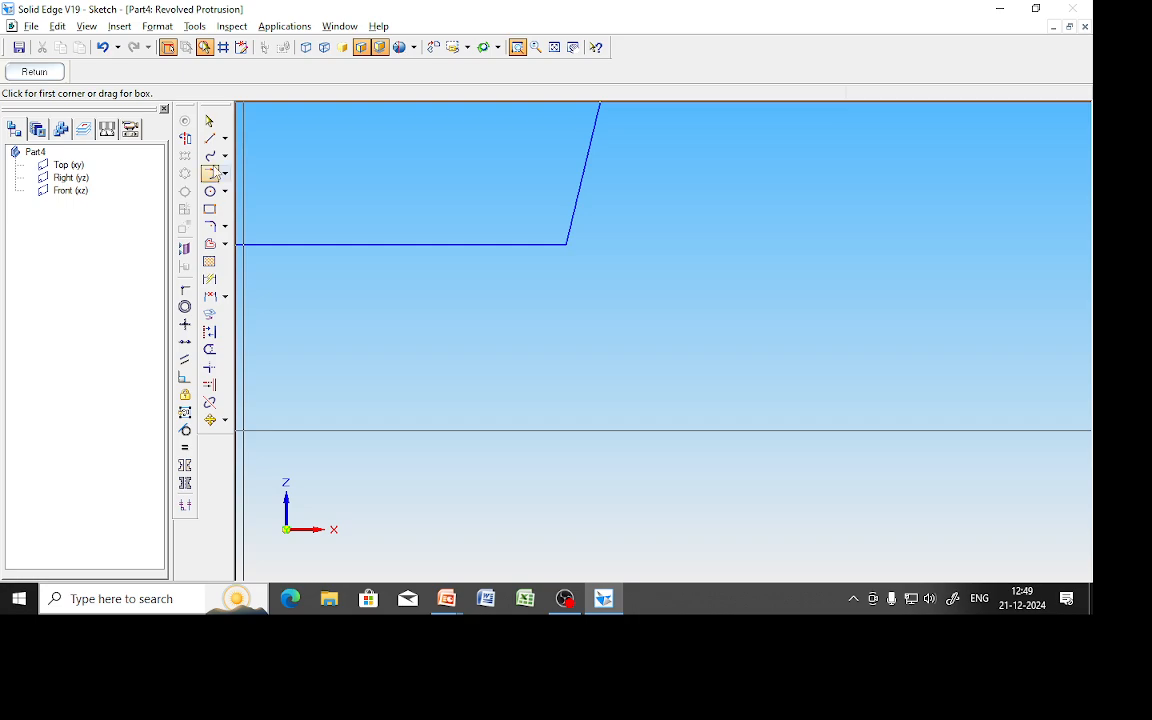
click(565, 243)
click(562, 243)
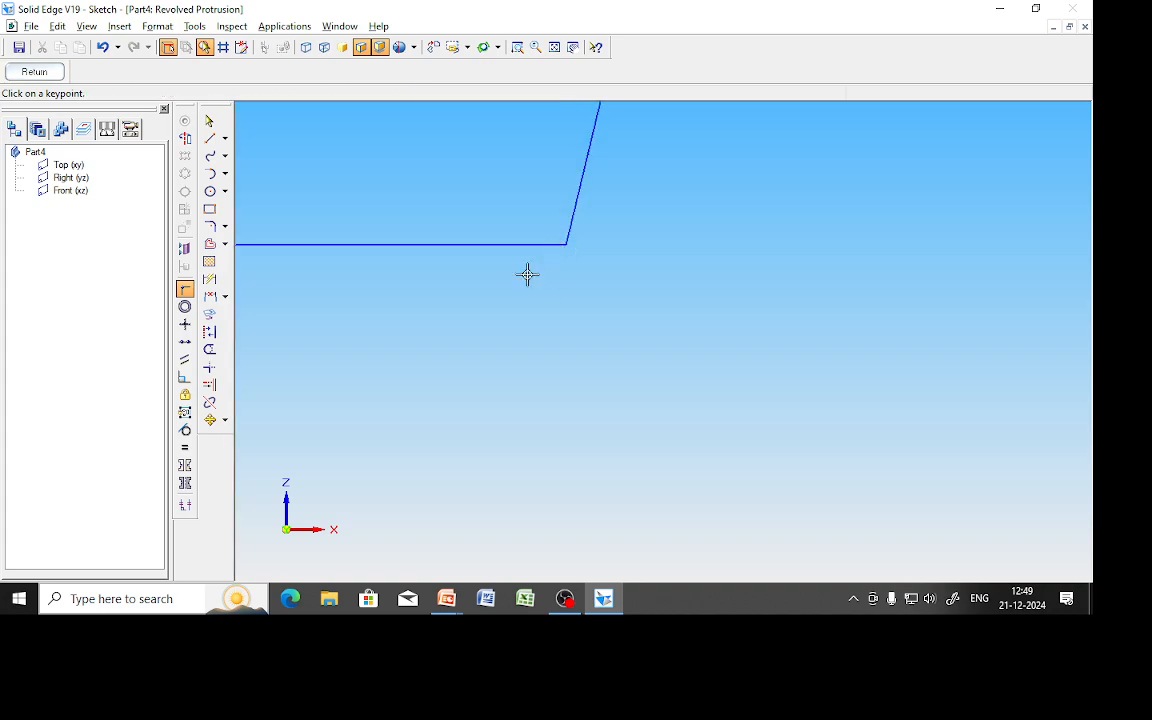
click(28, 69)
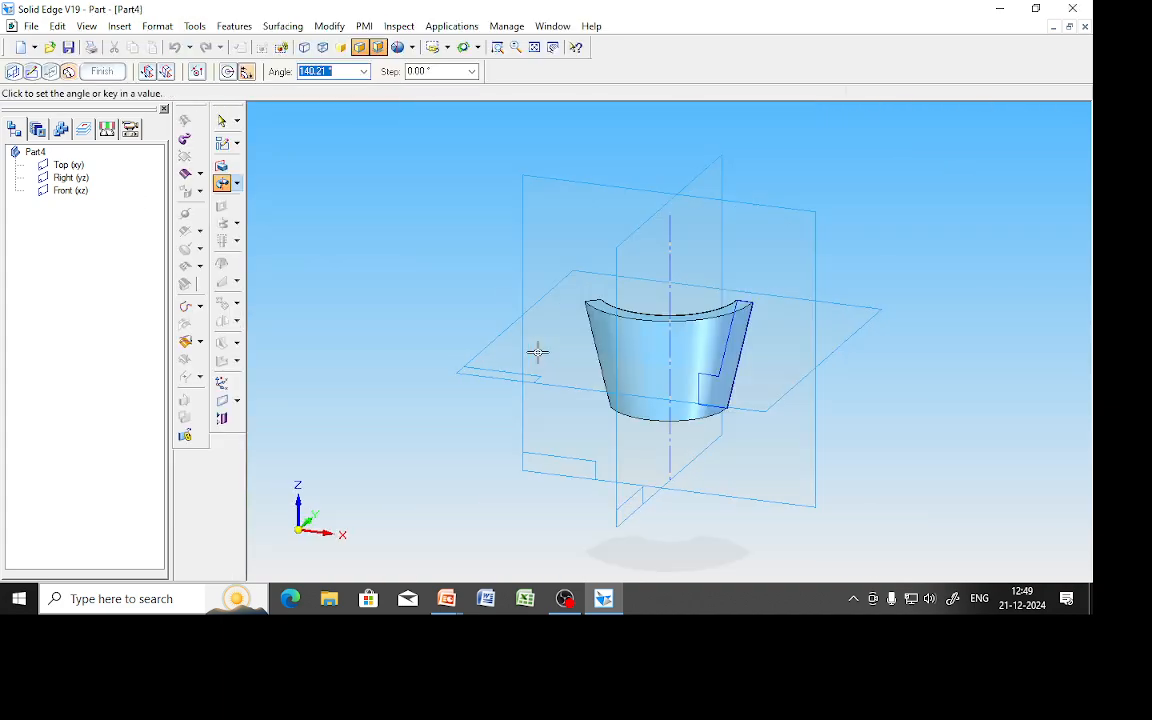
Set the revolve angle to 360° and create the full cup body.
text(360)
key(Return)
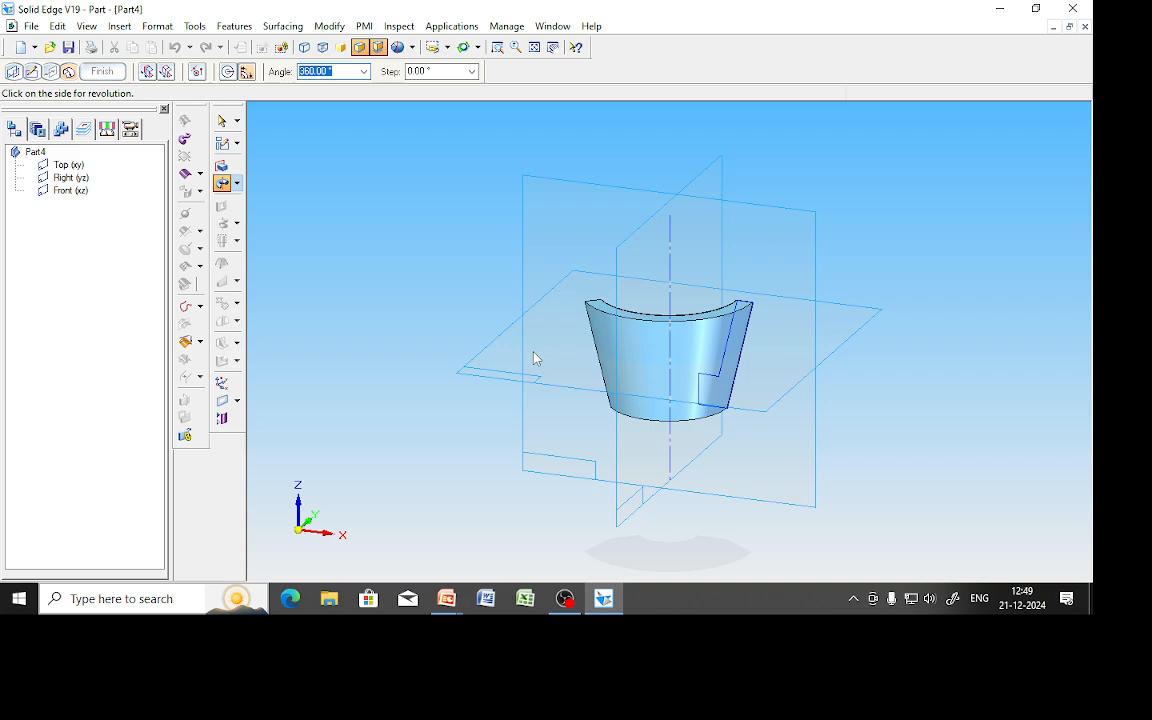
click(480, 316)
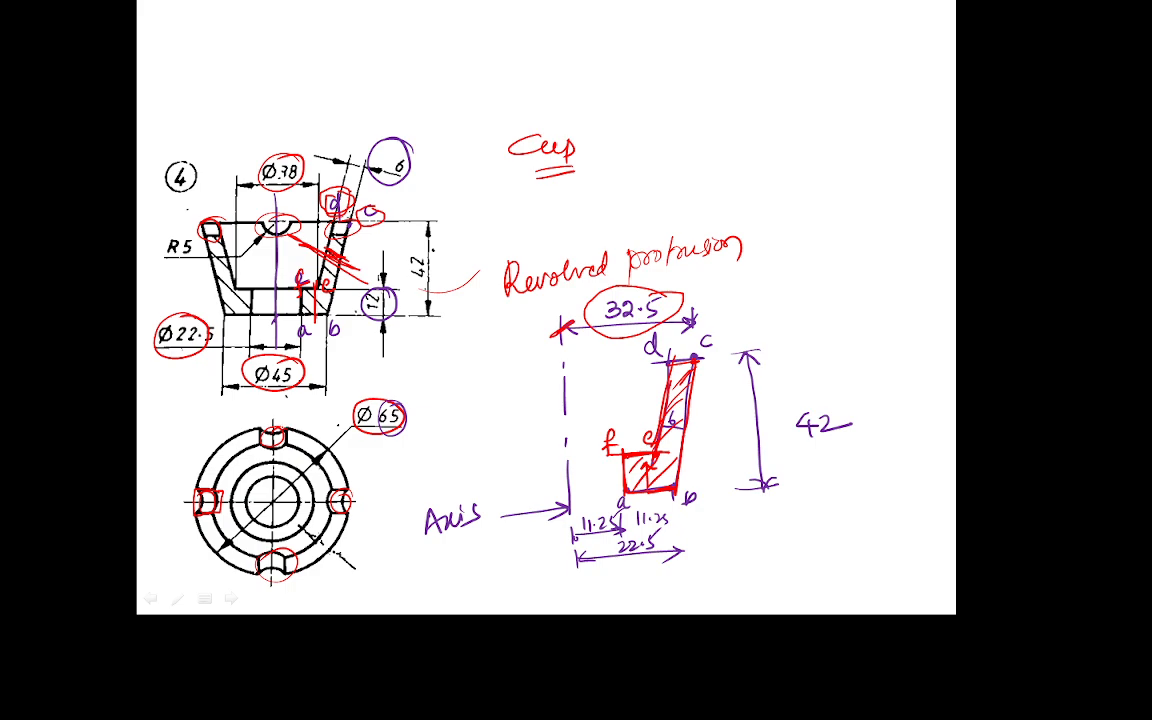
Circle the top notch in the plan view and the semicircular notch in the front view, then return to Solid Edge.
drag(282, 431, 263, 445)
mouse_move(262, 216)
mouse_down()
mouse_move(300, 218)
mouse_move(288, 246)
mouse_move(260, 226)
mouse_move(311, 231)
mouse_move(272, 207)
mouse_move(258, 218)
mouse_up()
key(alt+Tab)
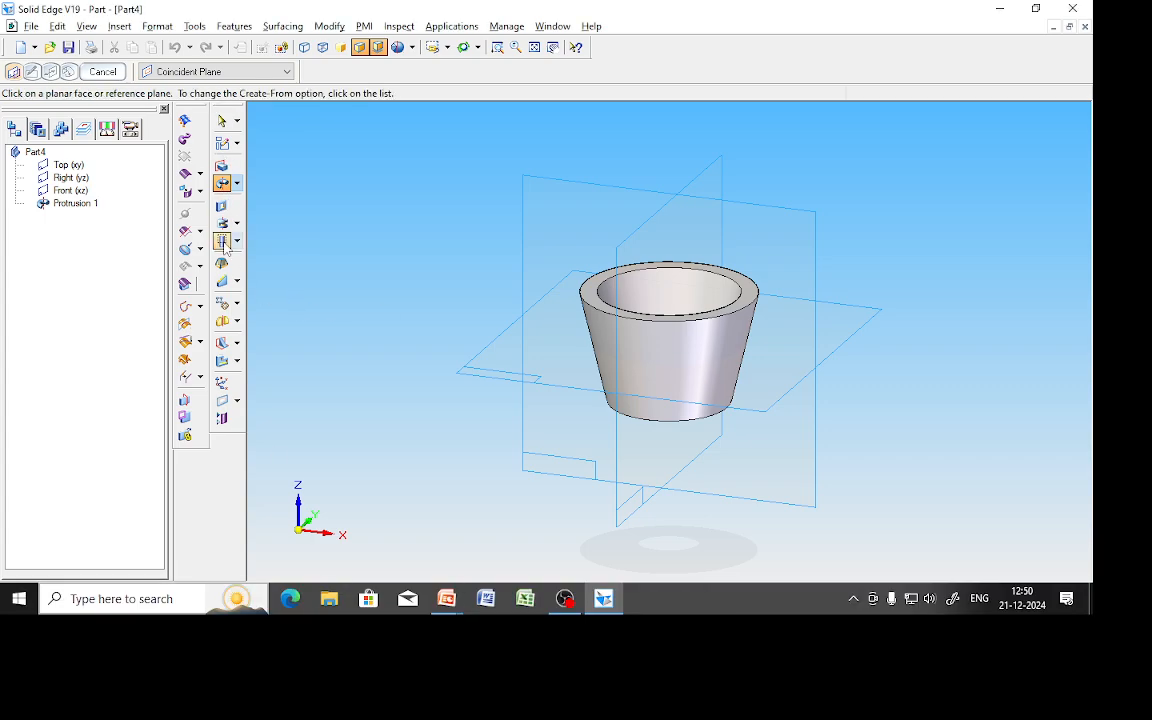
Cut a symmetric 10 mm circle on the Front plane, centred on the axis at the rim top.
click(221, 206)
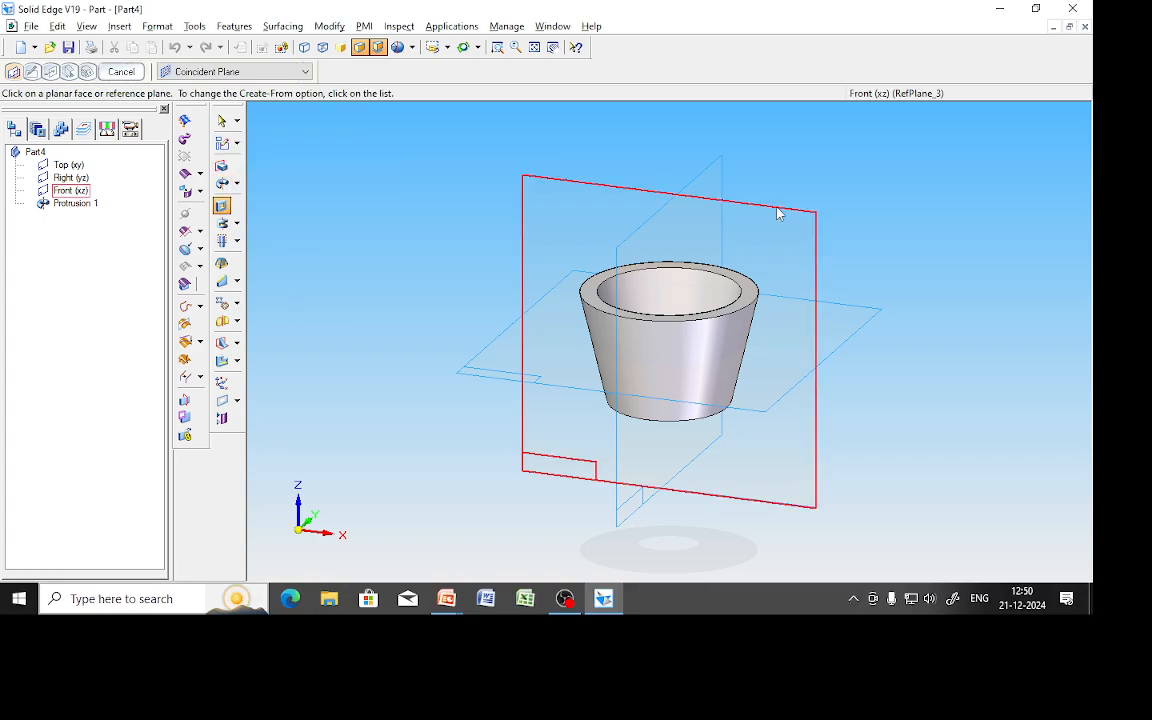
click(777, 211)
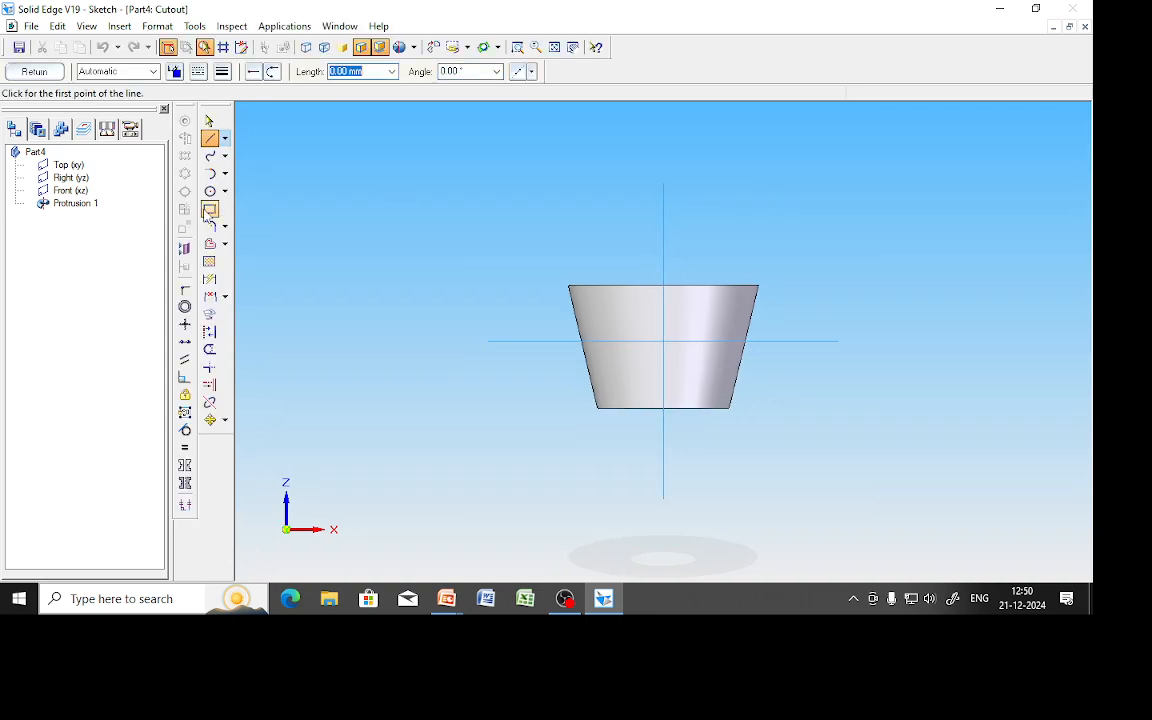
click(209, 191)
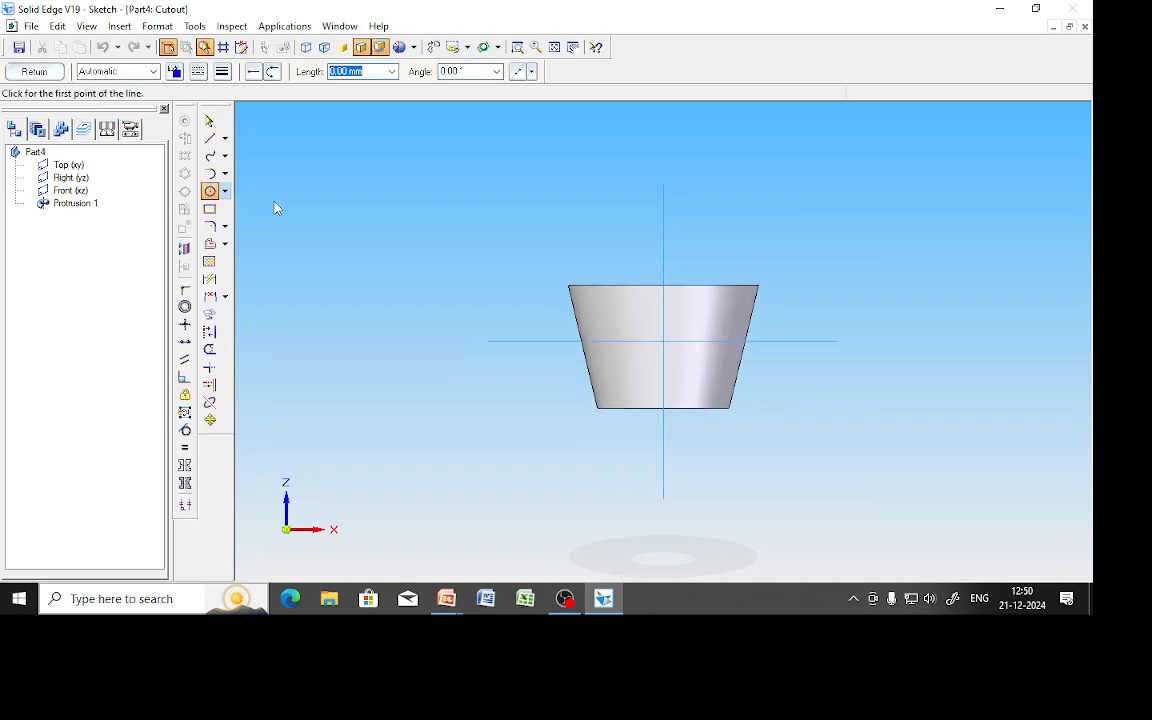
click(663, 287)
text(10)
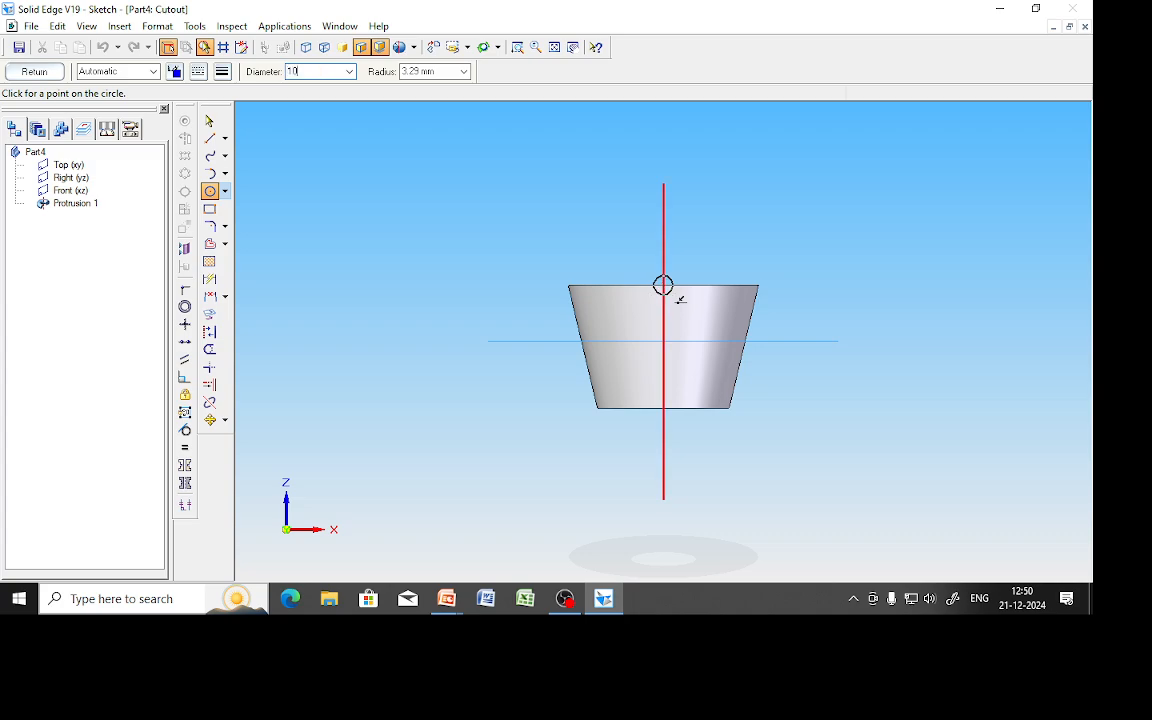
key(Tab)
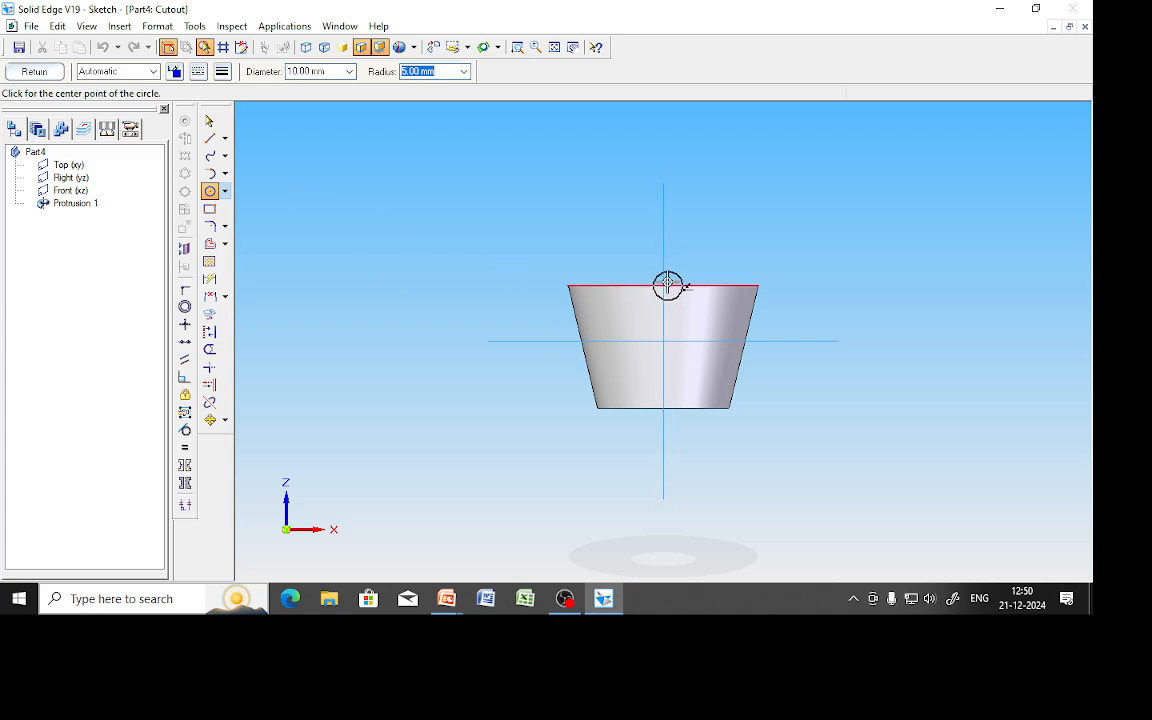
click(663, 286)
click(40, 73)
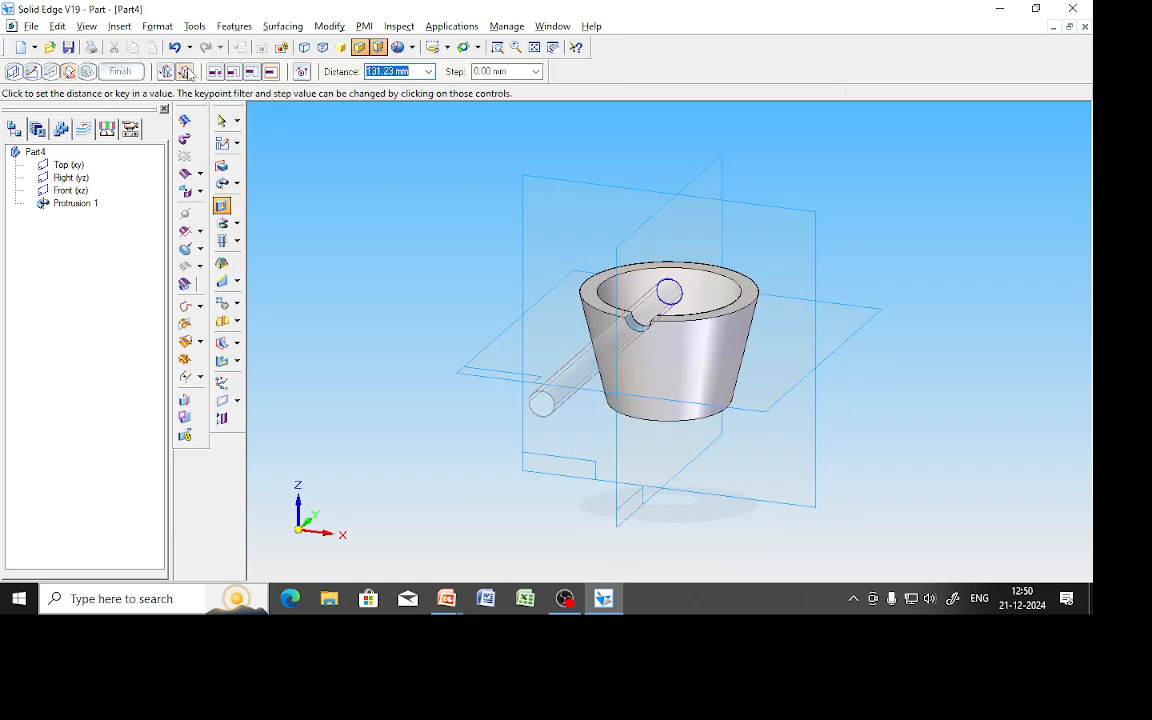
click(184, 72)
click(381, 211)
click(122, 73)
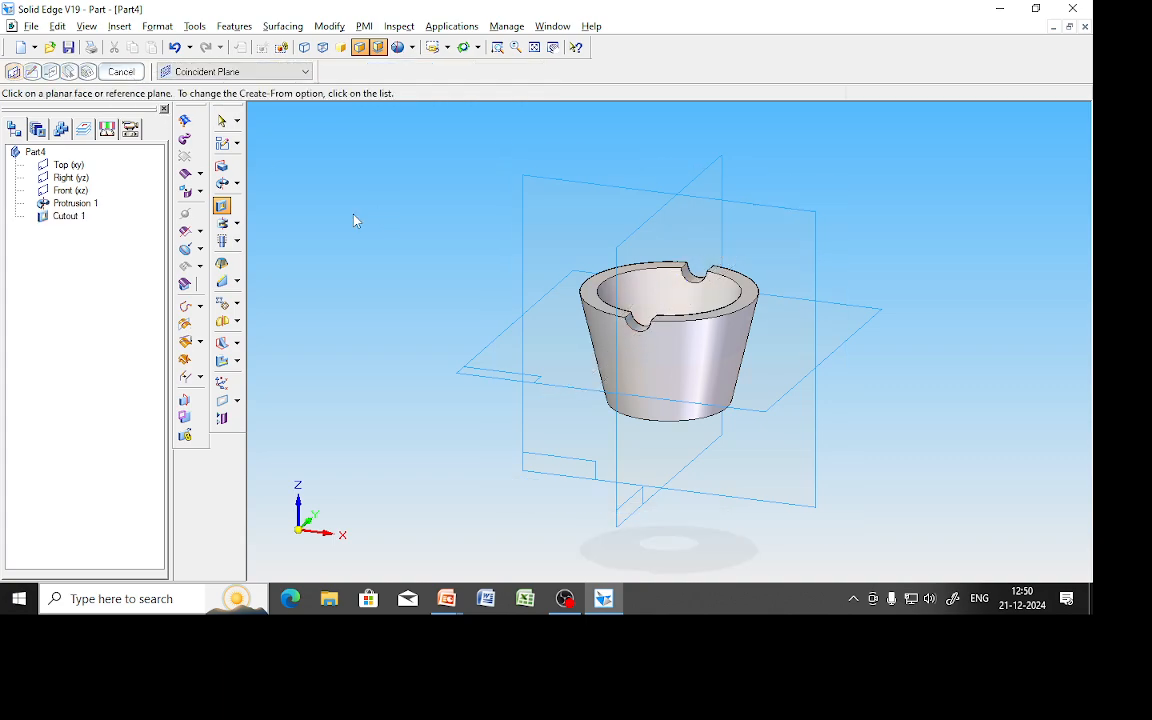
Sketch a 10 mm circle on the Right (yz) plane, centred on the rim's top edge.
click(704, 180)
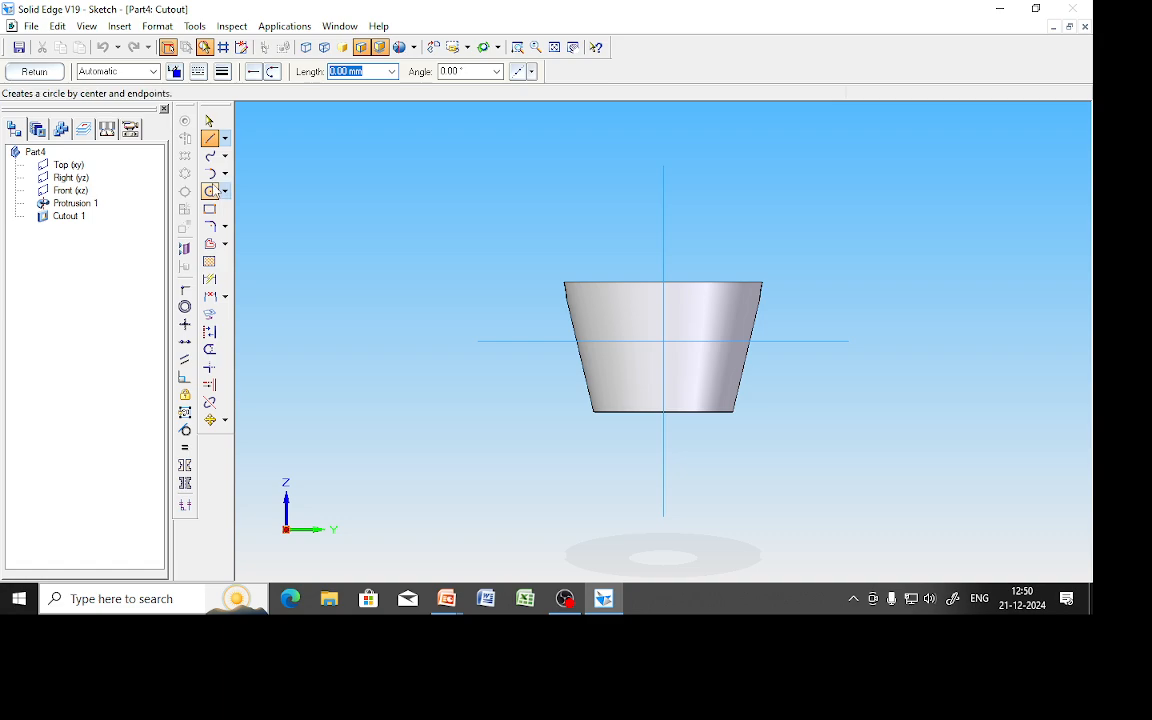
click(210, 191)
click(663, 283)
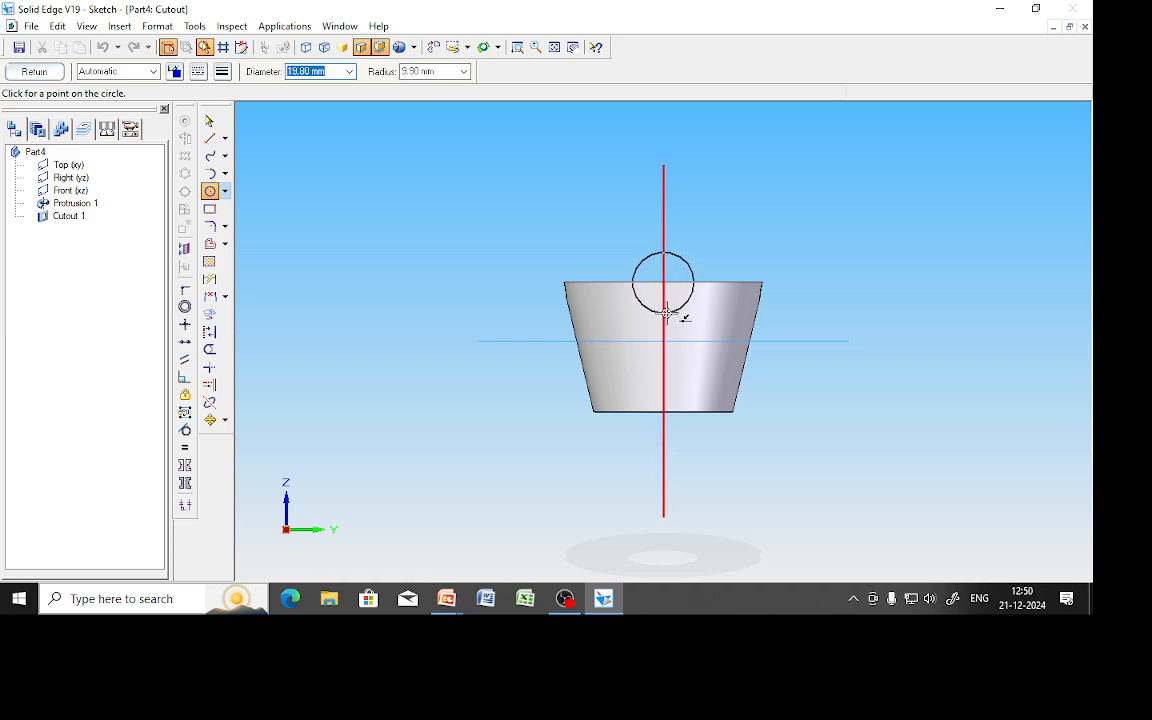
text(10)
key(Tab)
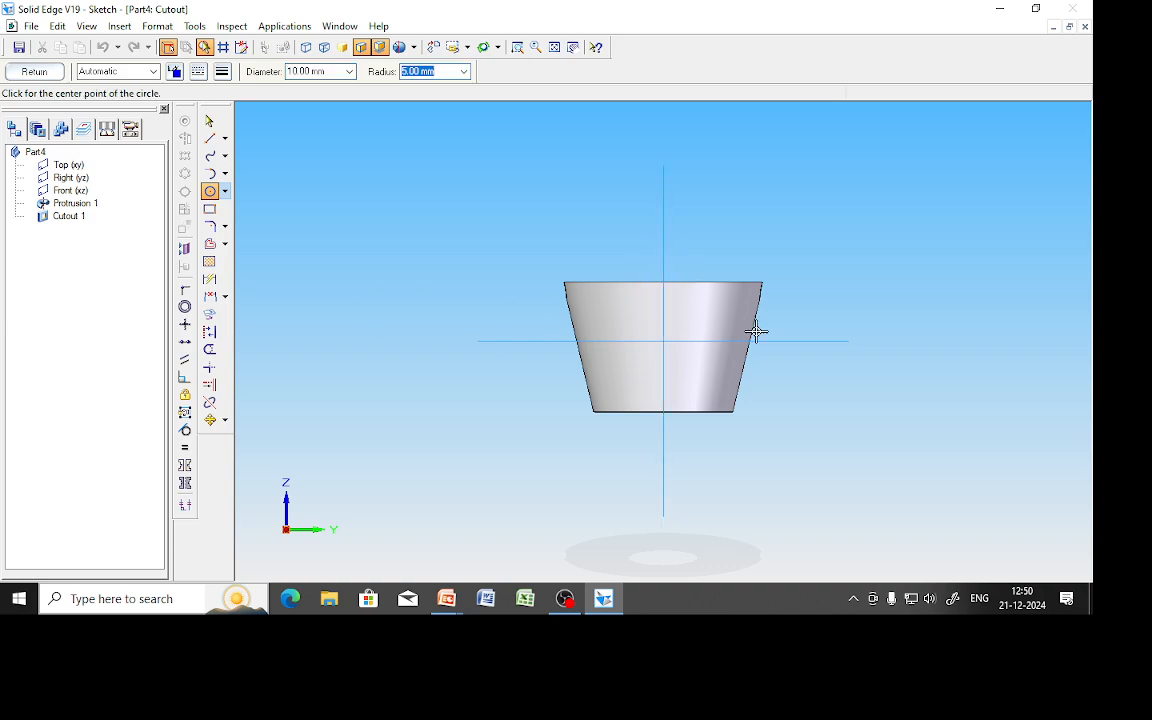
click(663, 282)
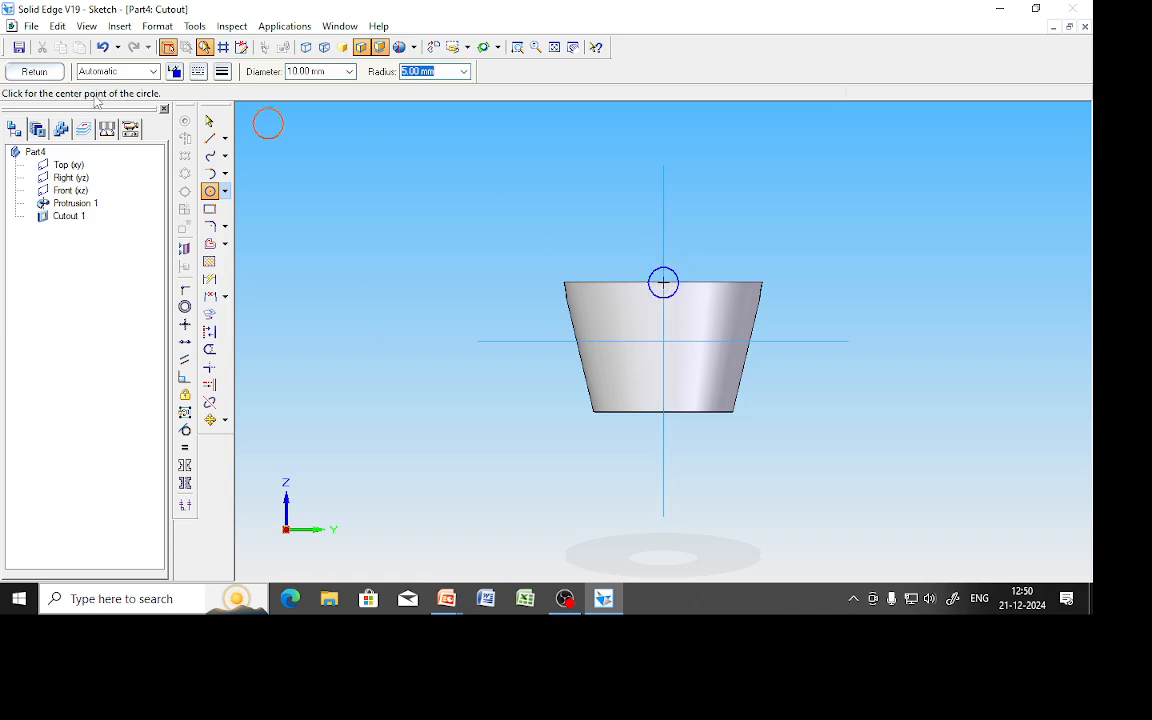
Fix the overlapping-profile error and finish the cutout symmetrically through the cup.
click(34, 71)
click(113, 182)
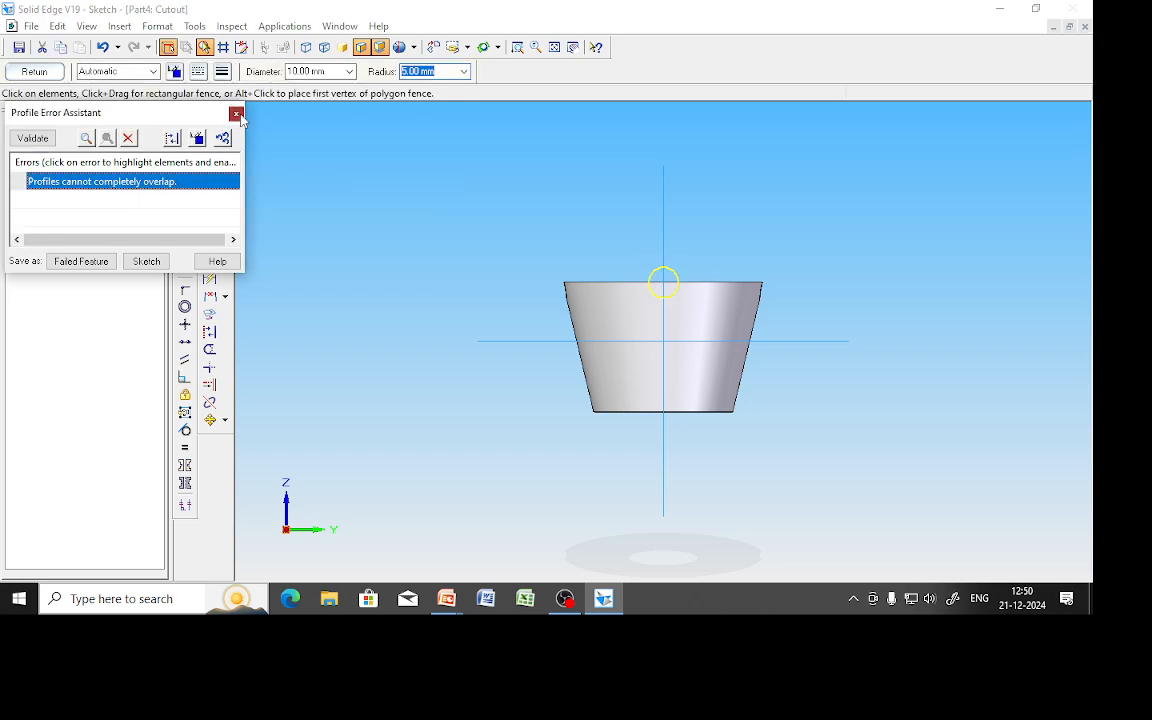
click(236, 112)
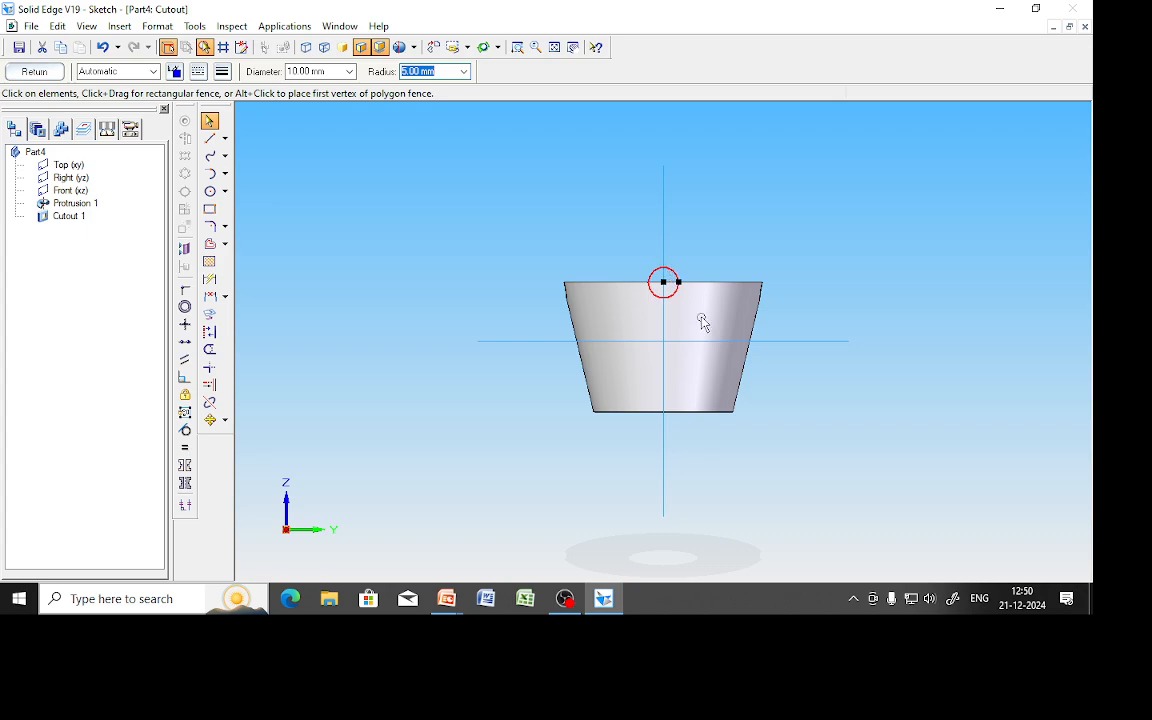
click(30, 72)
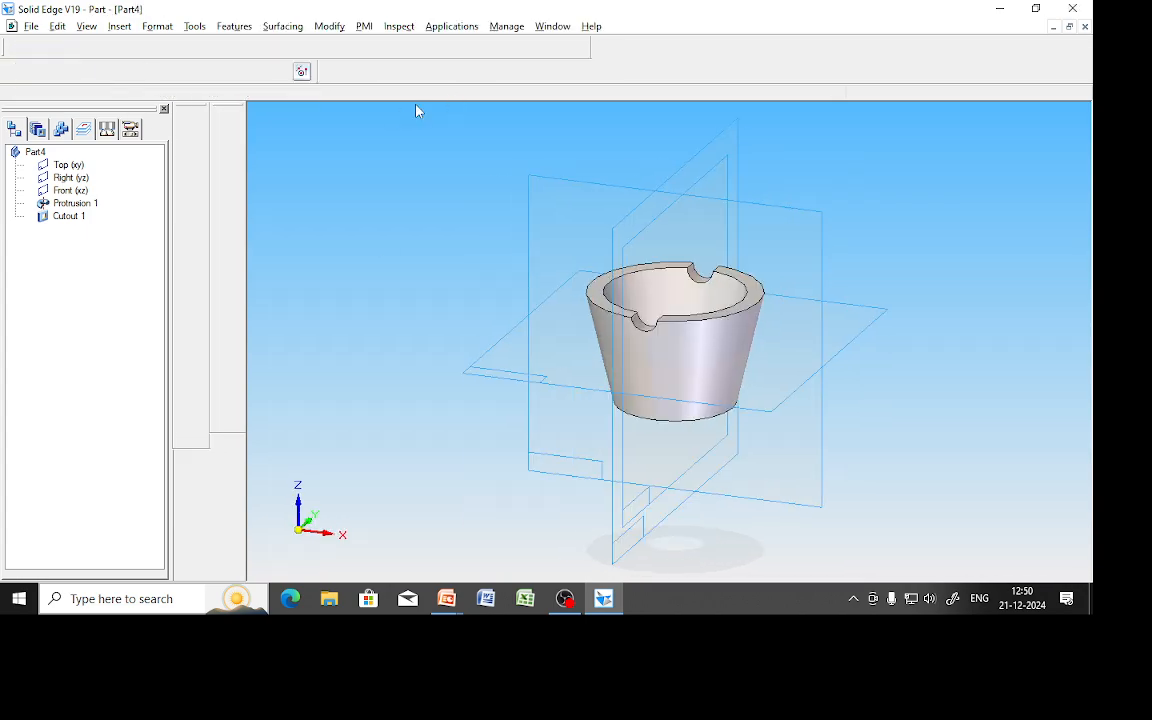
click(560, 239)
click(107, 72)
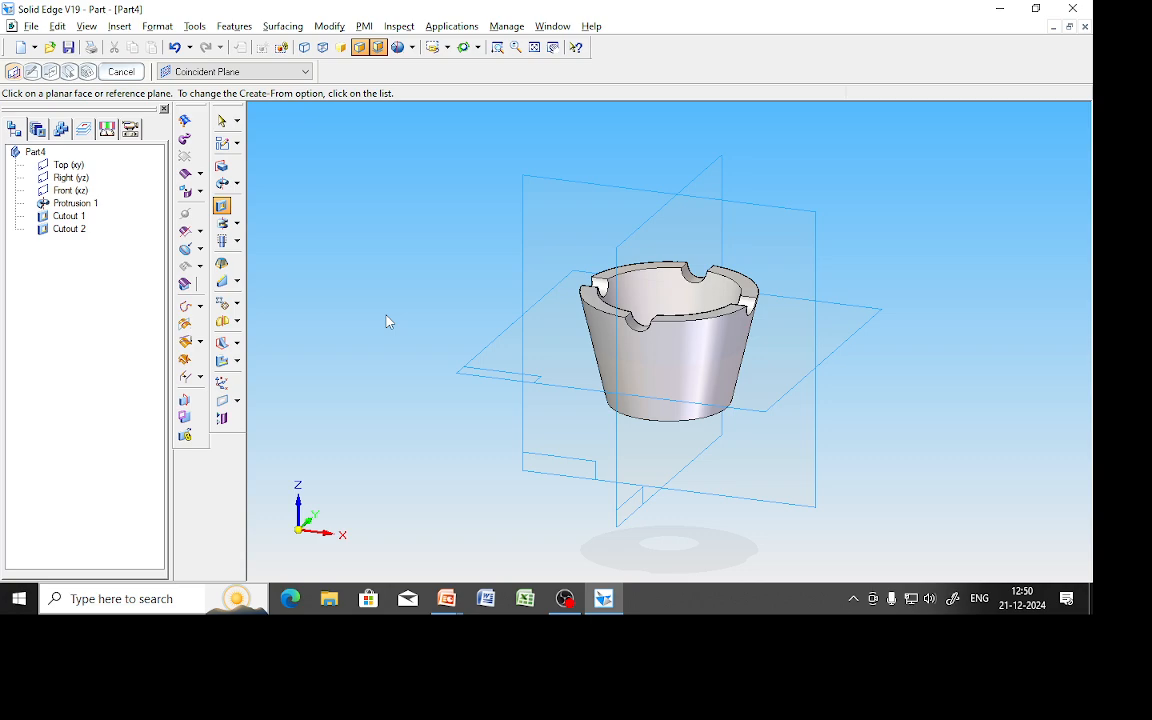
Save the part as Cup.par, close it, and return to the slides.
key(ctrl+s)
click(172, 360)
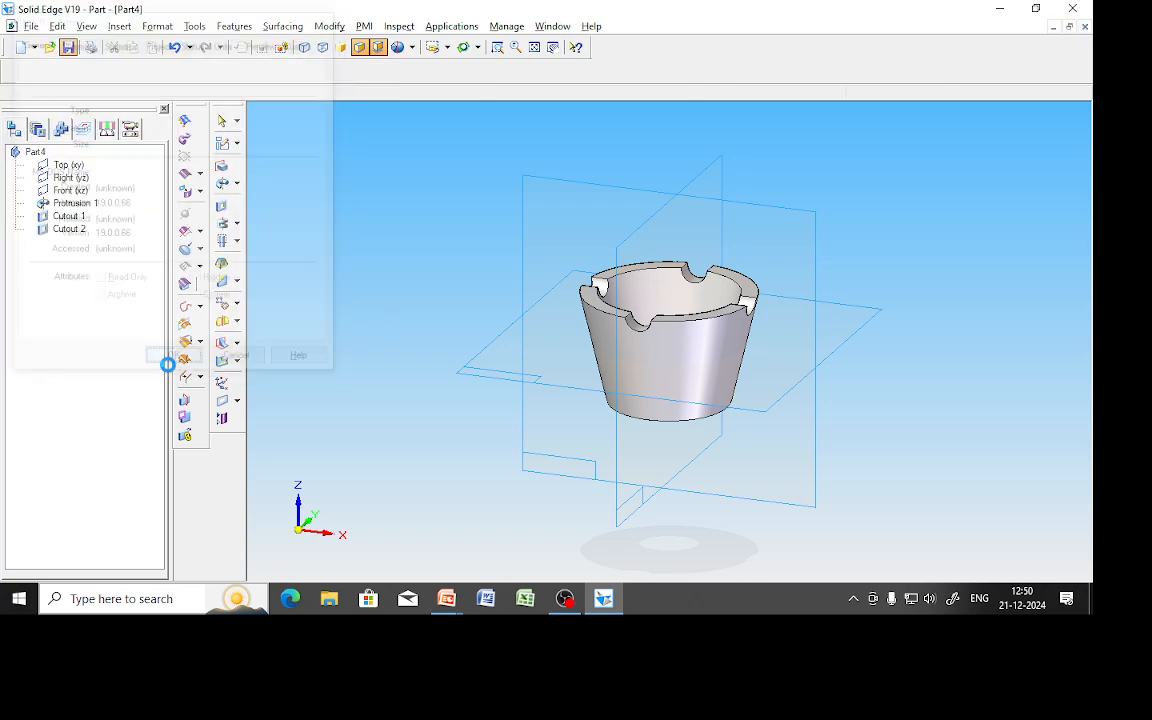
text(Cup)
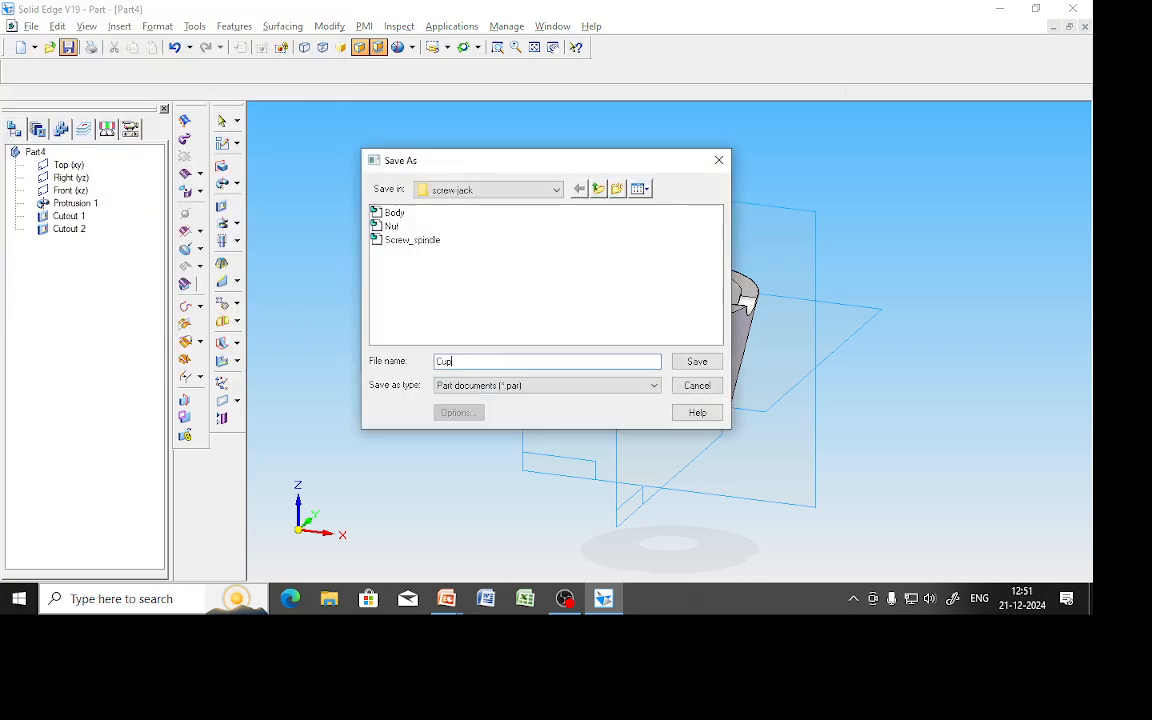
key(Return)
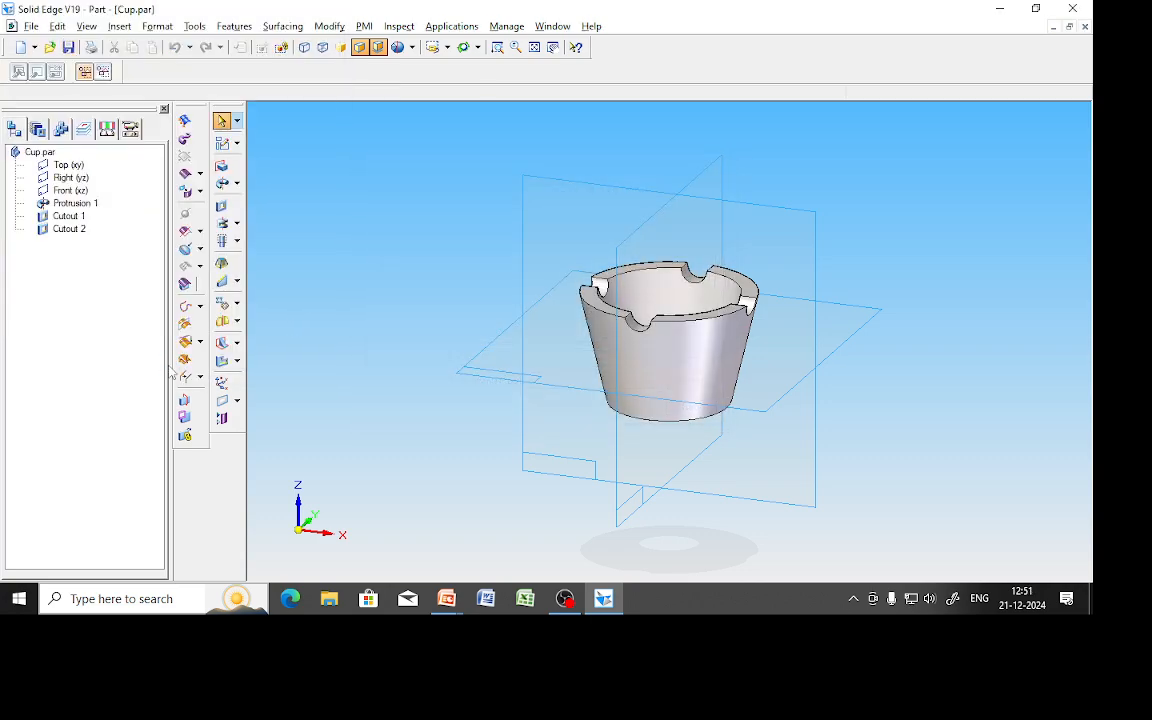
key(ctrl+w)
key(alt+Tab)
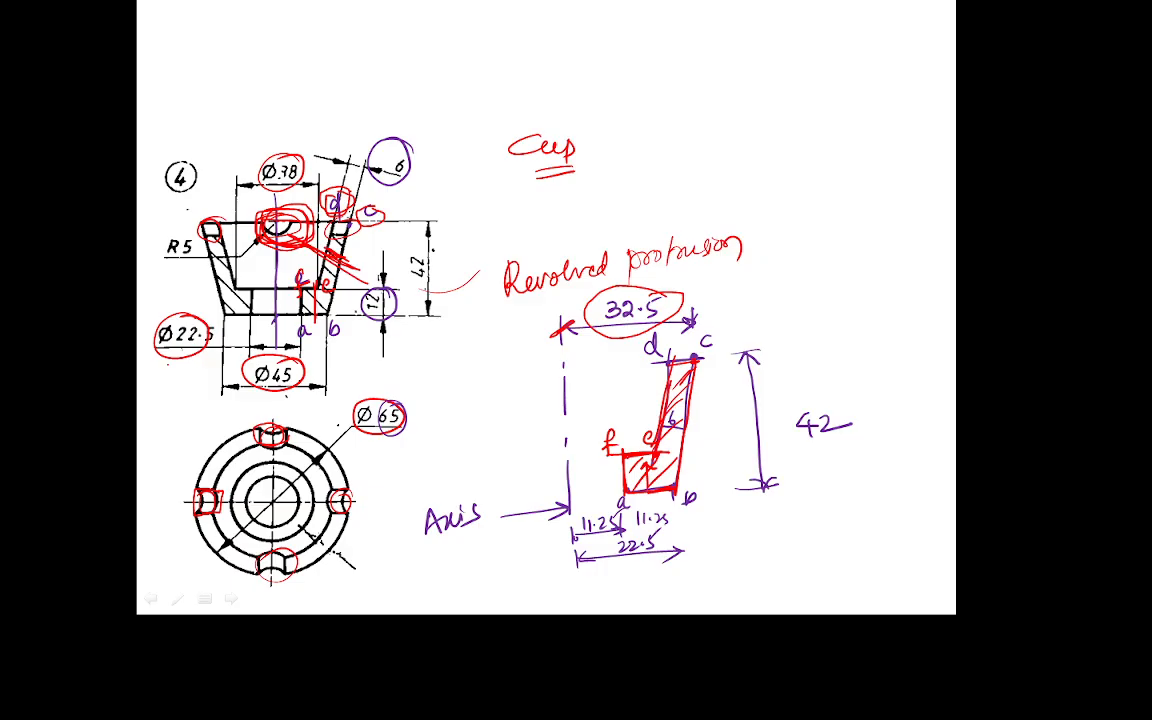
On the washer drawing slide, handwrite the title 'Washer' and double-underline it.
key(Right)
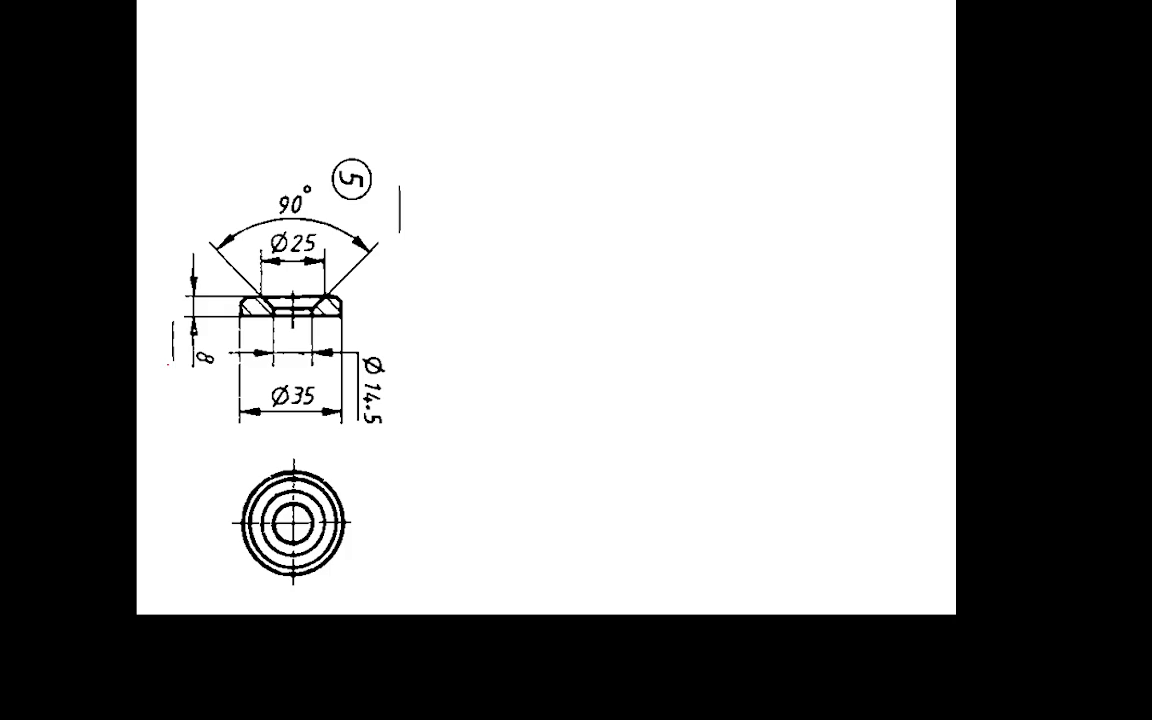
mouse_move(428, 197)
mouse_down()
mouse_move(452, 167)
mouse_move(470, 193)
mouse_up()
drag(483, 173, 474, 192)
drag(491, 160, 504, 193)
drag(508, 187, 540, 186)
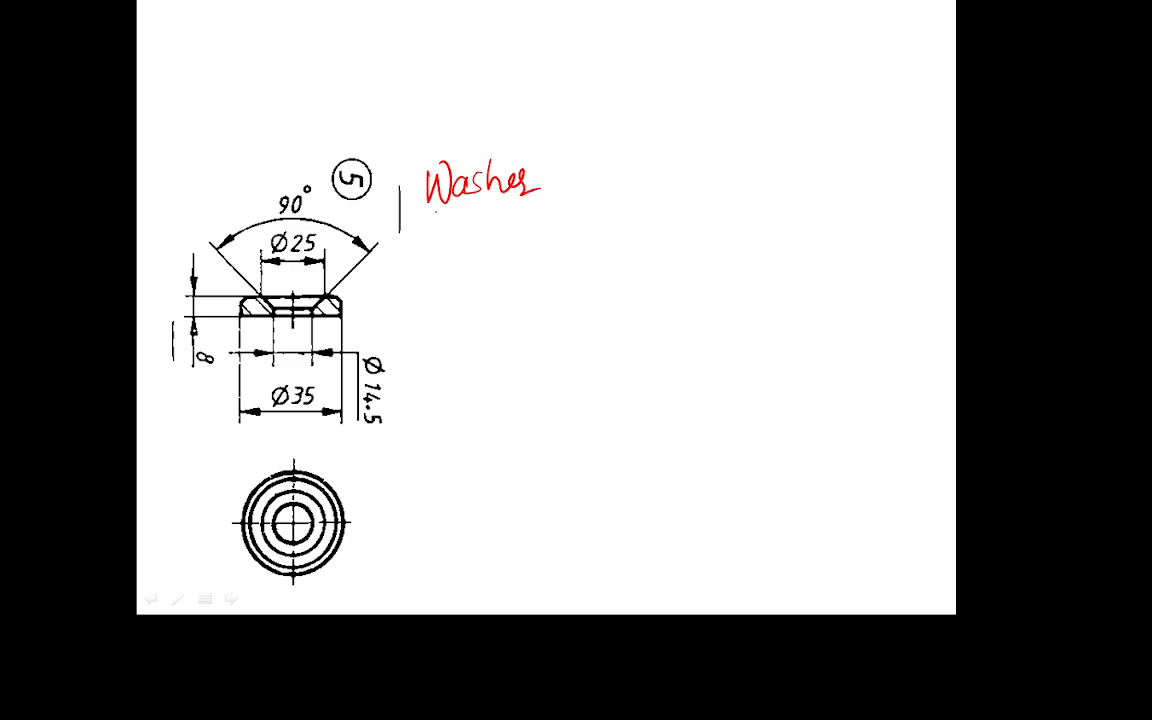
drag(432, 213, 530, 199)
drag(434, 216, 528, 203)
Circle the Ø35, Ø25, 90°, 8 and Ø14.5 dimensions in red.
drag(302, 378, 308, 381)
drag(308, 231, 314, 235)
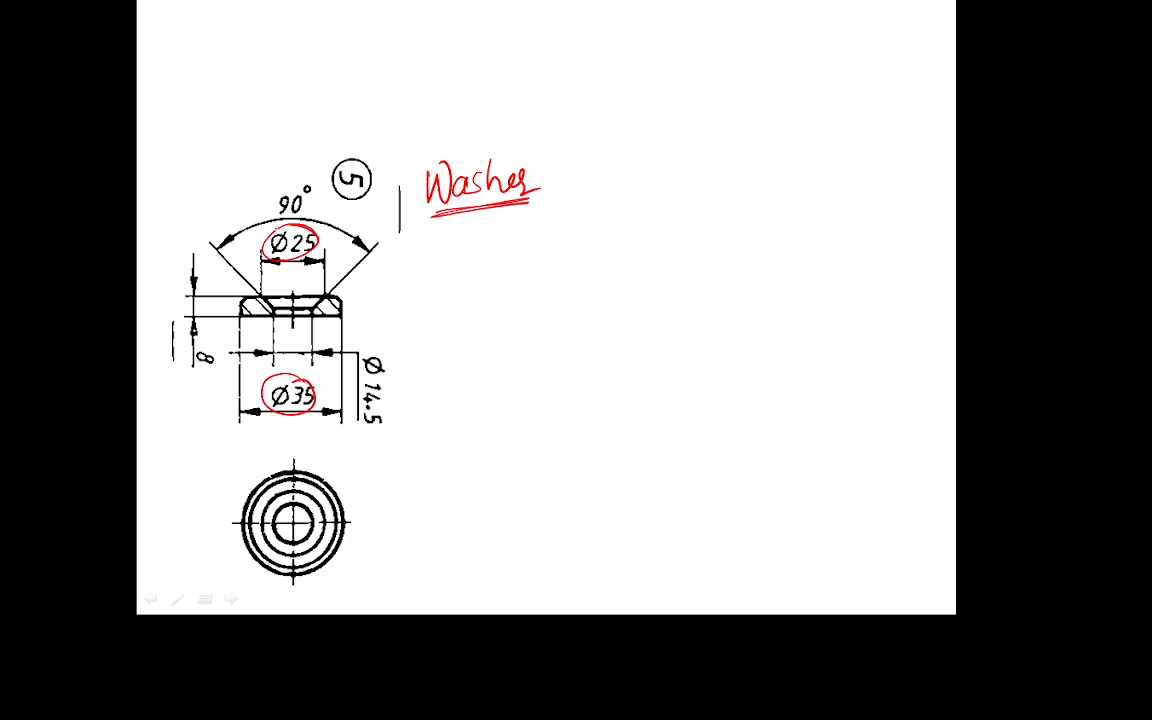
mouse_move(322, 176)
mouse_down()
mouse_move(272, 200)
mouse_move(318, 172)
mouse_up()
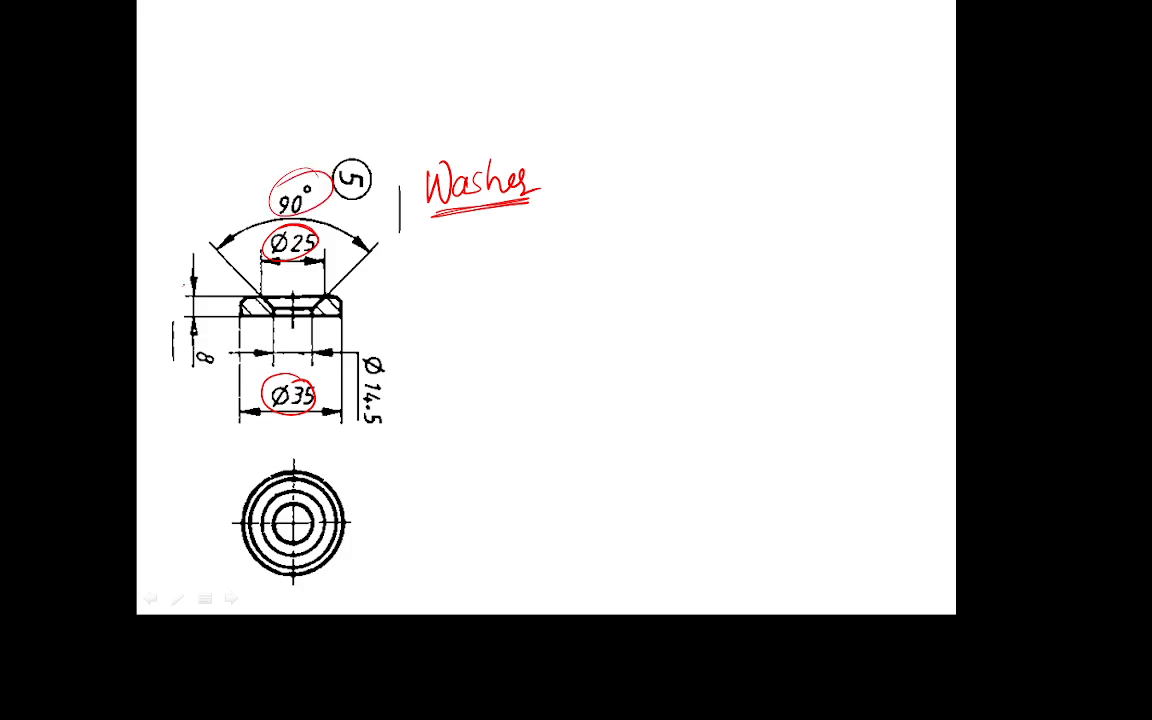
drag(184, 283, 158, 311)
mouse_move(388, 337)
mouse_down()
mouse_move(362, 372)
mouse_move(394, 340)
mouse_up()
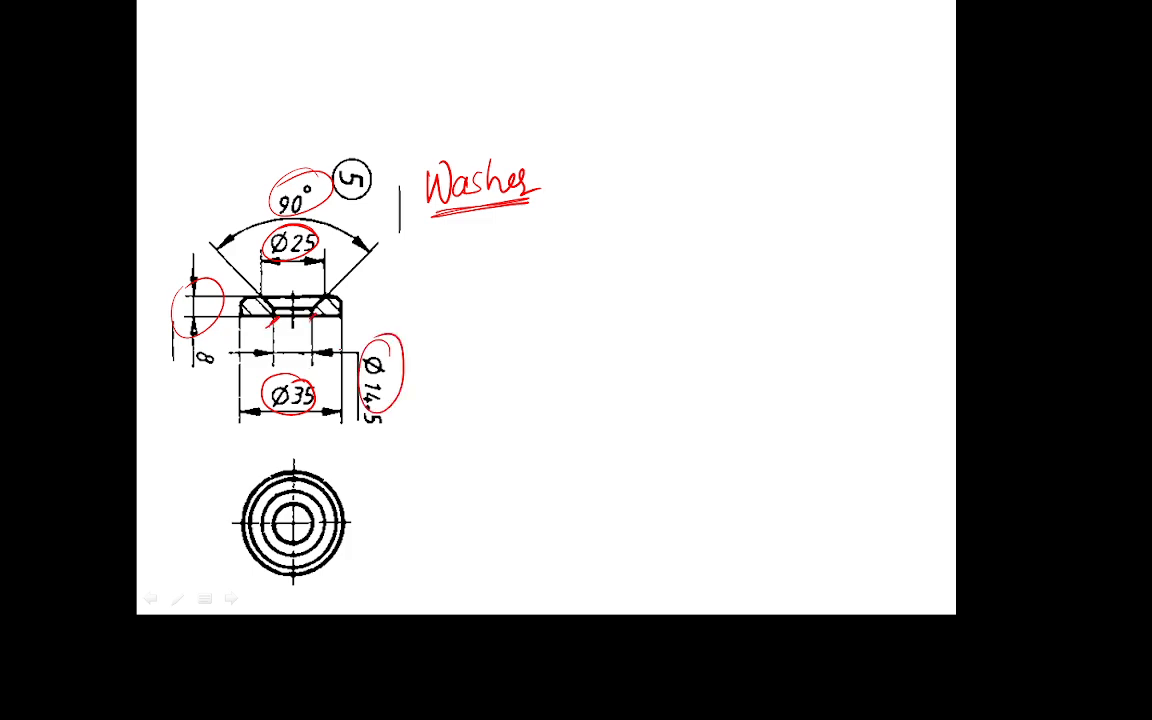
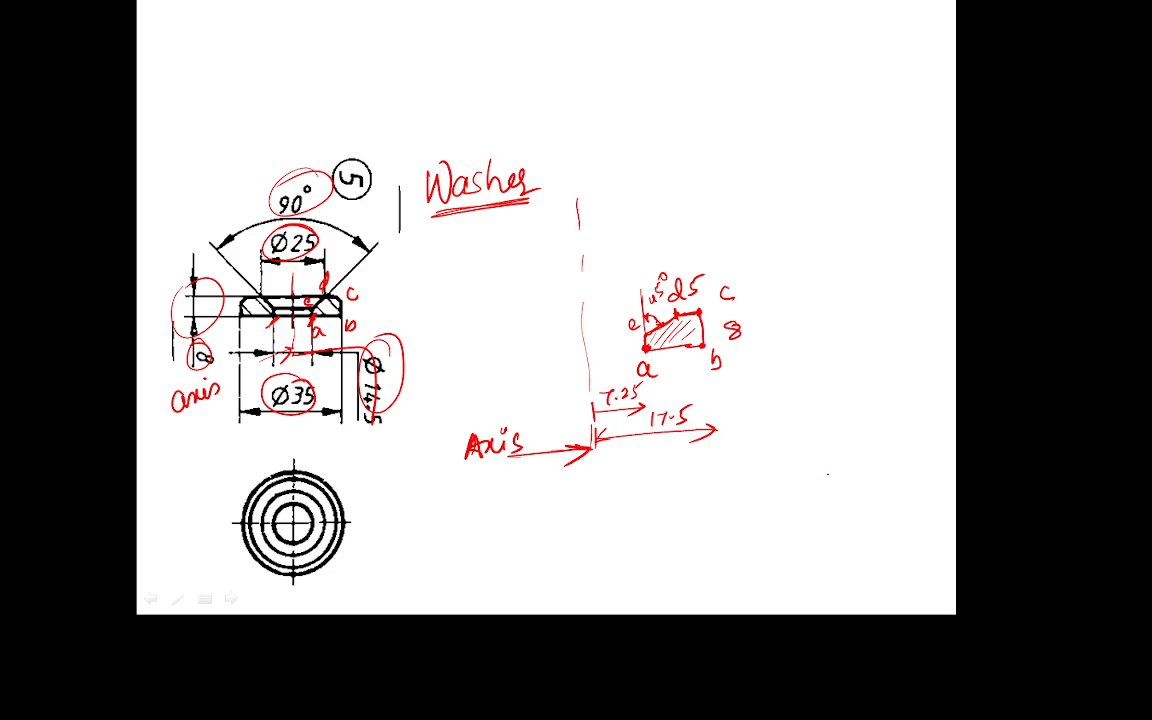
key(alt+Tab)
Change the sketch line's 13.98 distance from the axis to 7.25 mm.
click(209, 121)
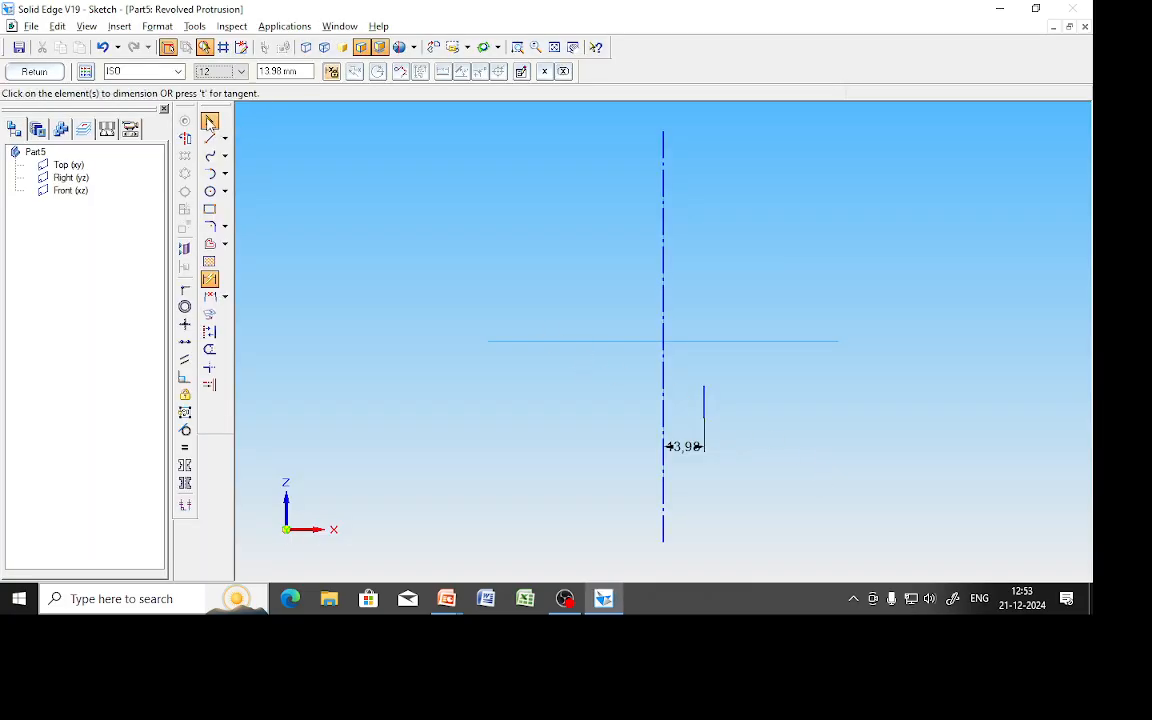
click(688, 449)
text(7.25)
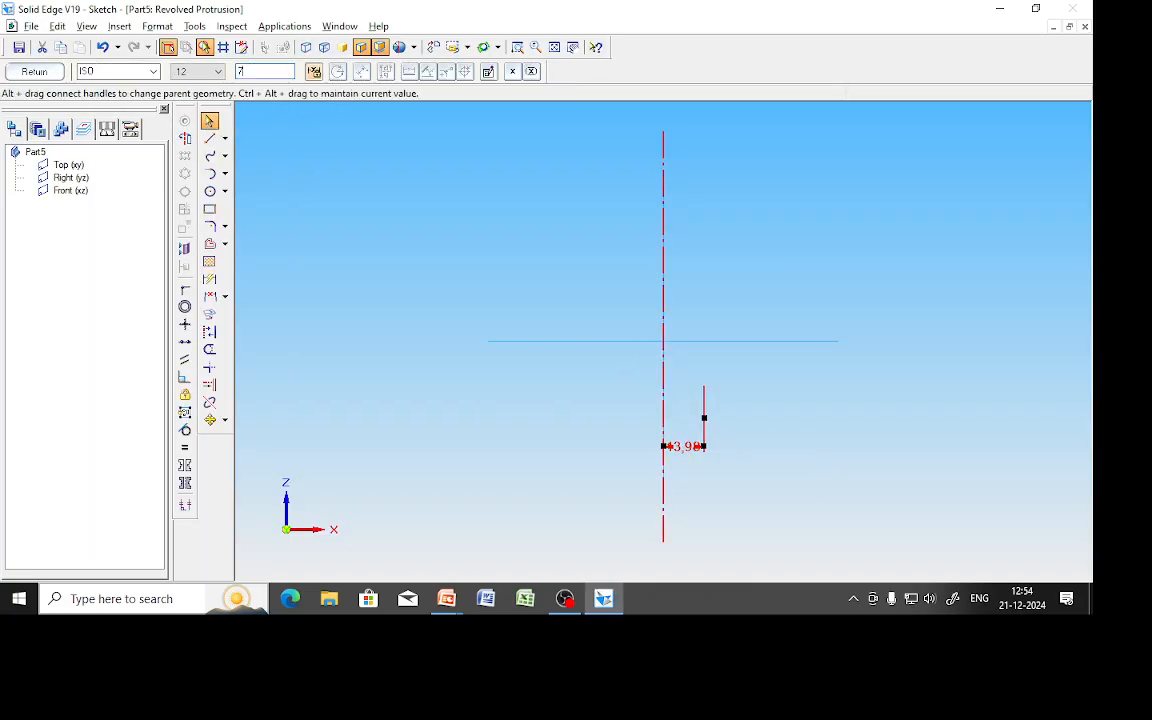
key(Return)
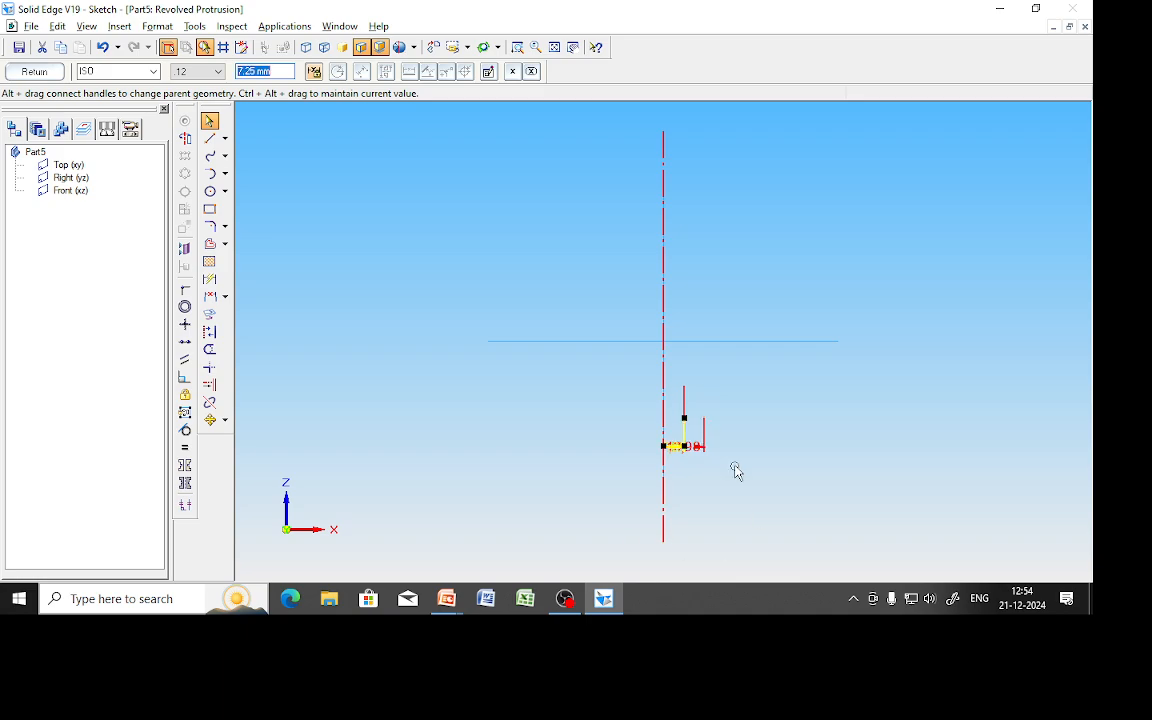
Move the 7.25 dimension lower in the sketch, then circle 17.5 on the washer slide.
click(707, 486)
scroll(698, 514, down, 1)
scroll(697, 511, up, 3)
scroll(667, 380, up, 3)
drag(666, 379, 666, 474)
click(923, 363)
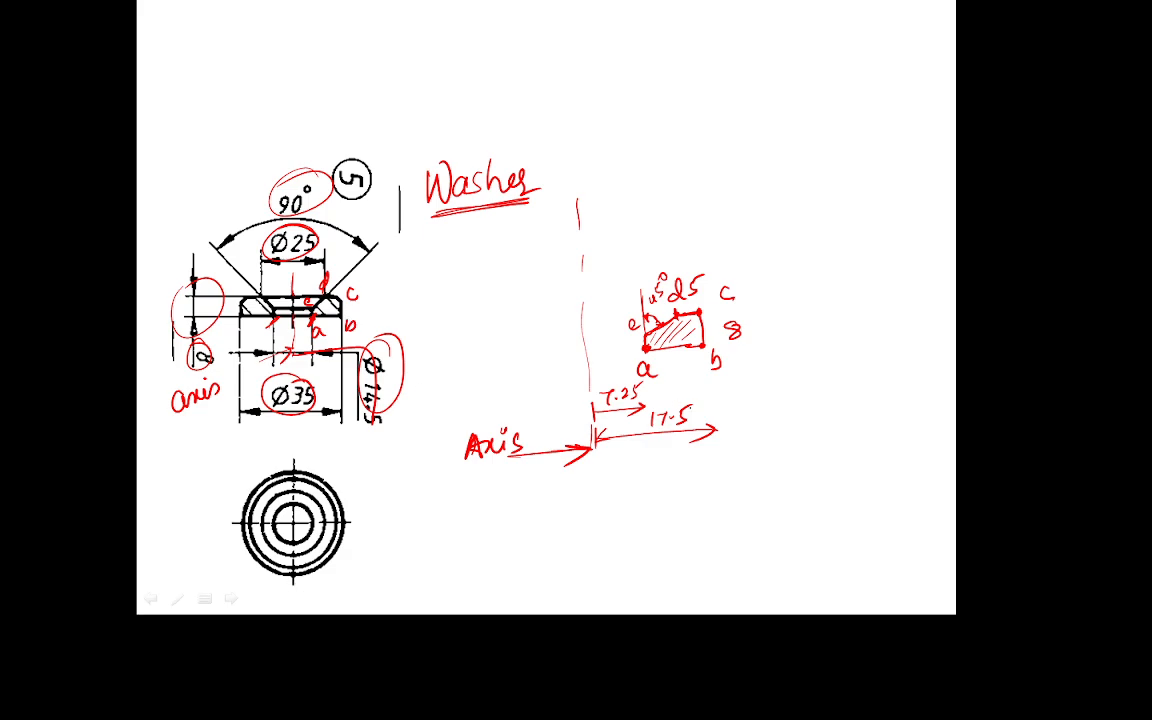
mouse_move(692, 408)
mouse_down()
mouse_move(641, 421)
mouse_move(711, 404)
mouse_up()
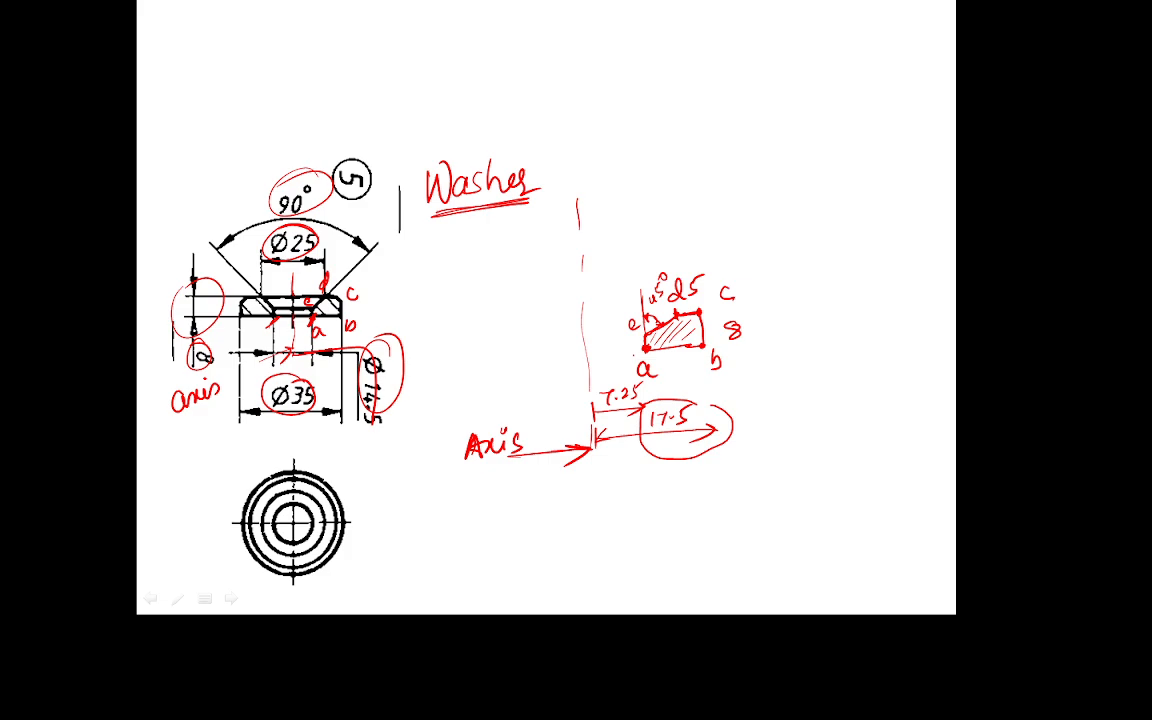
On the washer slide, draw the axis through point a, circle 7.25 and write 10.25 beside 17.5.
mouse_move(646, 348)
mouse_down()
mouse_move(640, 524)
mouse_move(631, 318)
mouse_move(636, 477)
mouse_up()
mouse_move(617, 374)
mouse_down()
mouse_move(580, 412)
mouse_move(612, 456)
mouse_move(625, 376)
mouse_up()
mouse_move(746, 428)
mouse_down()
mouse_move(746, 466)
mouse_move(823, 456)
mouse_up()
mouse_move(829, 430)
mouse_down()
mouse_move(846, 452)
mouse_move(812, 461)
mouse_up()
drag(827, 430, 862, 412)
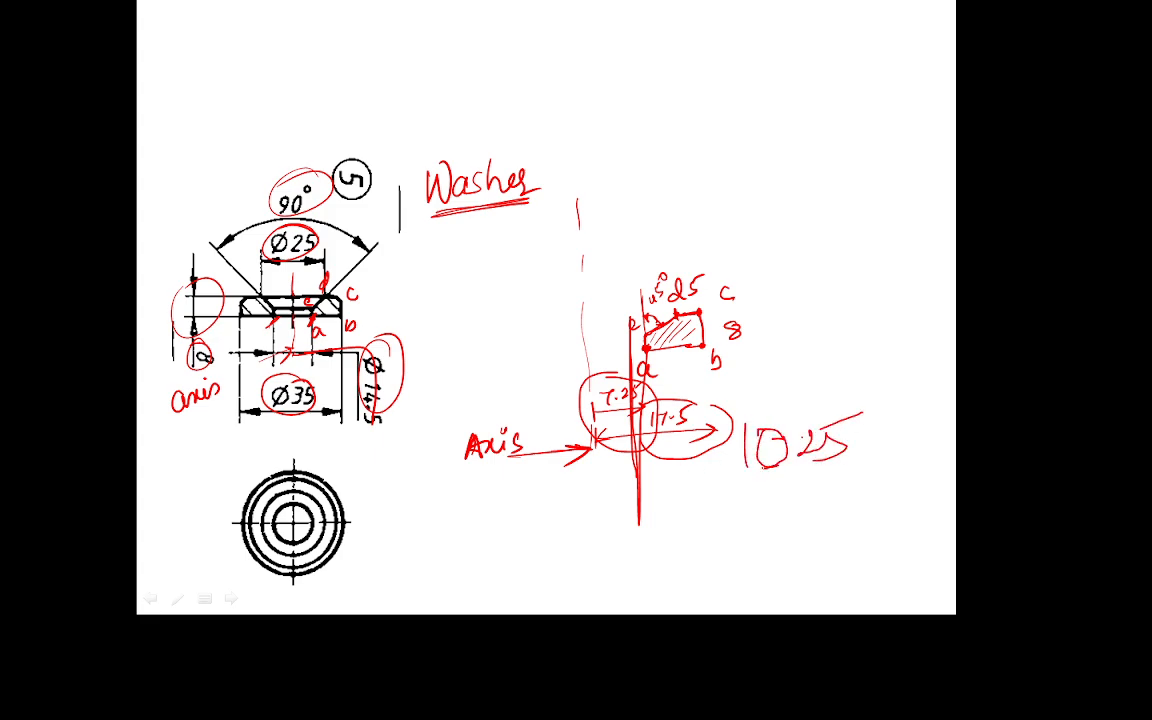
key(alt+Tab)
Draw the washer profile's horizontal, vertical and top edges from the vertical sketch line to close it.
click(209, 138)
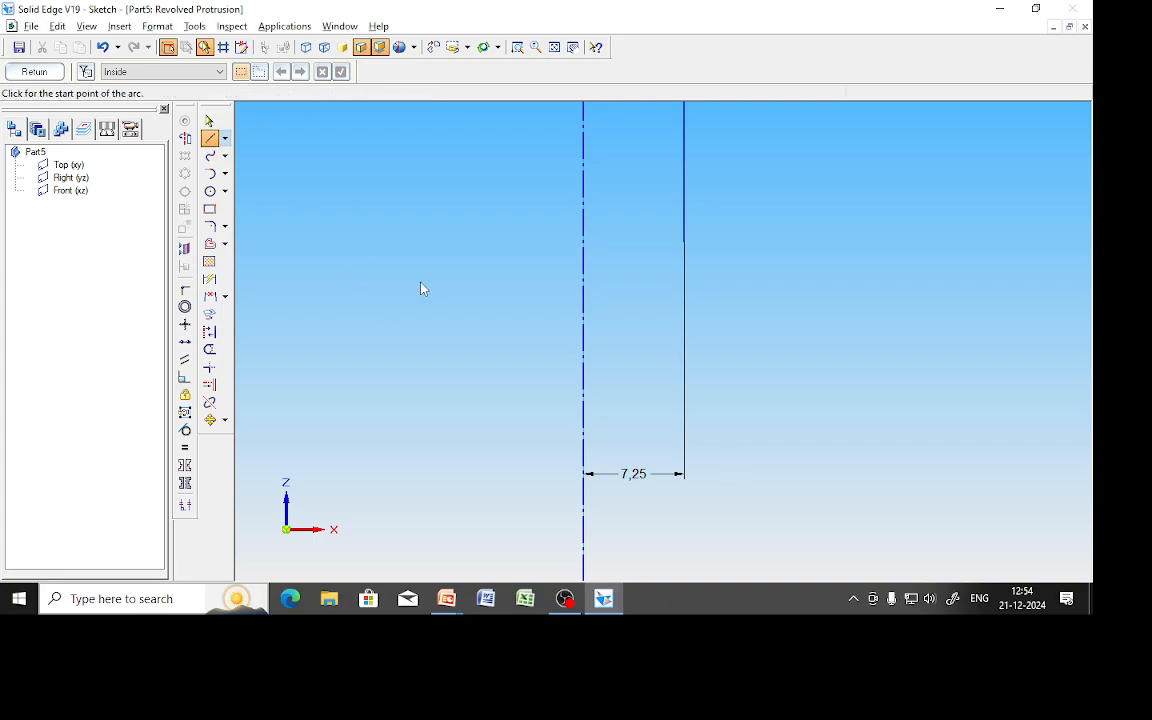
click(684, 242)
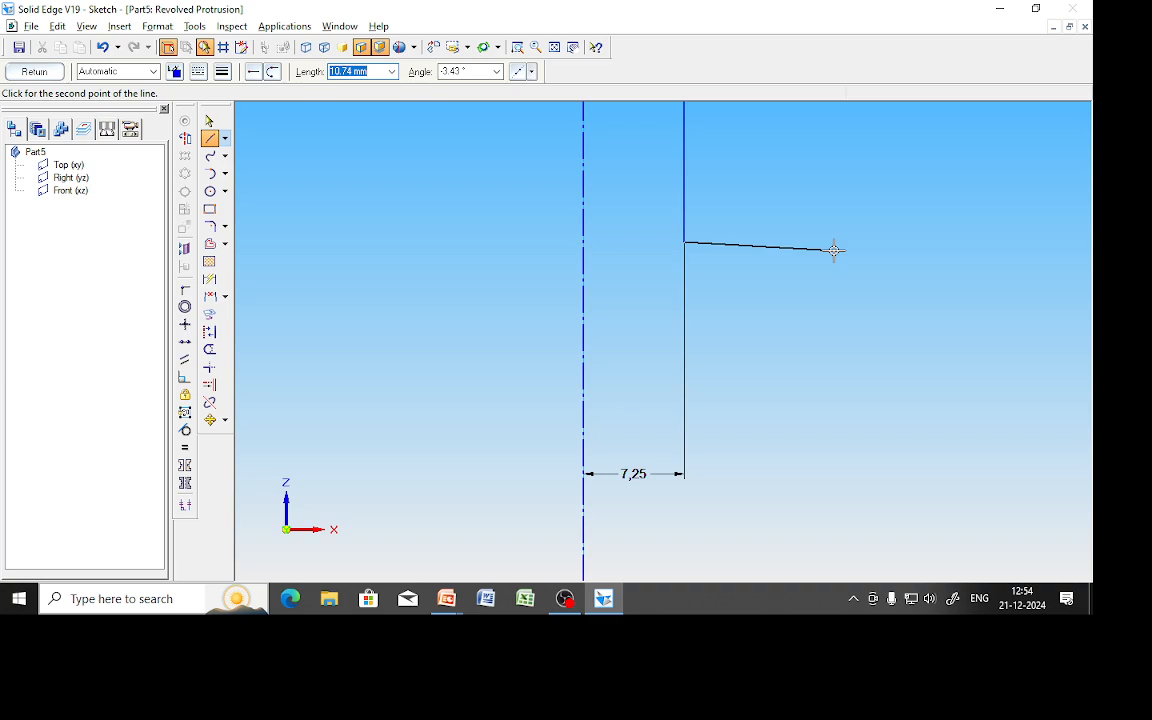
click(834, 250)
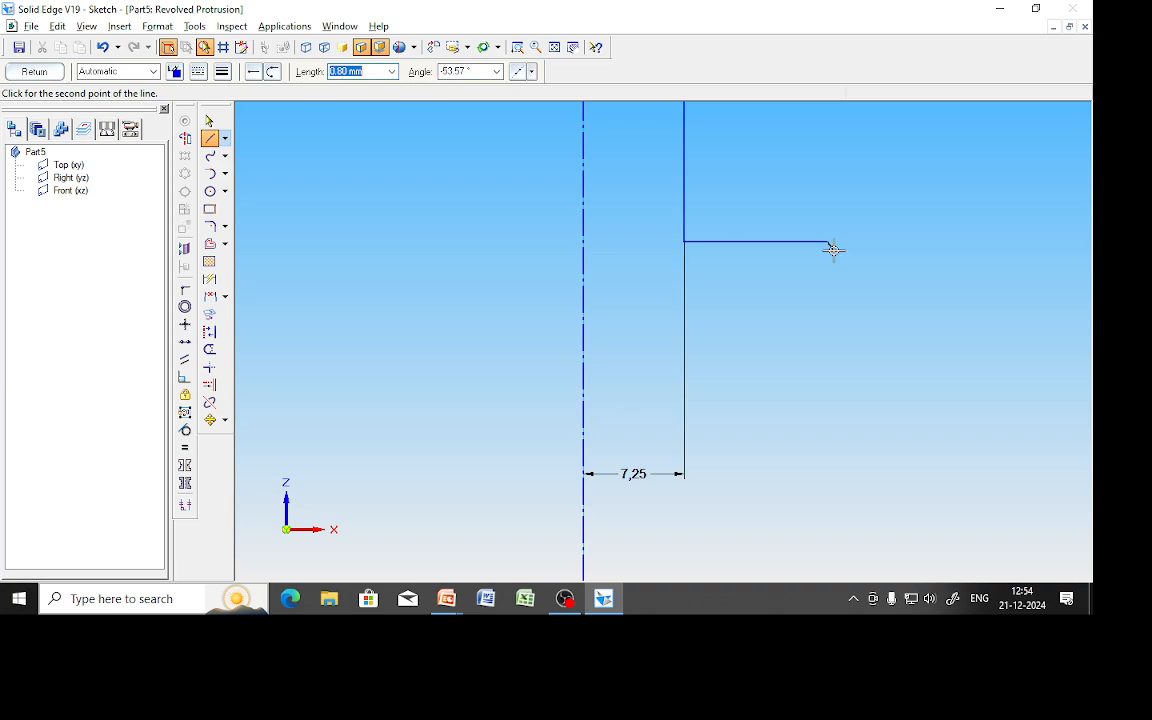
click(829, 134)
click(554, 47)
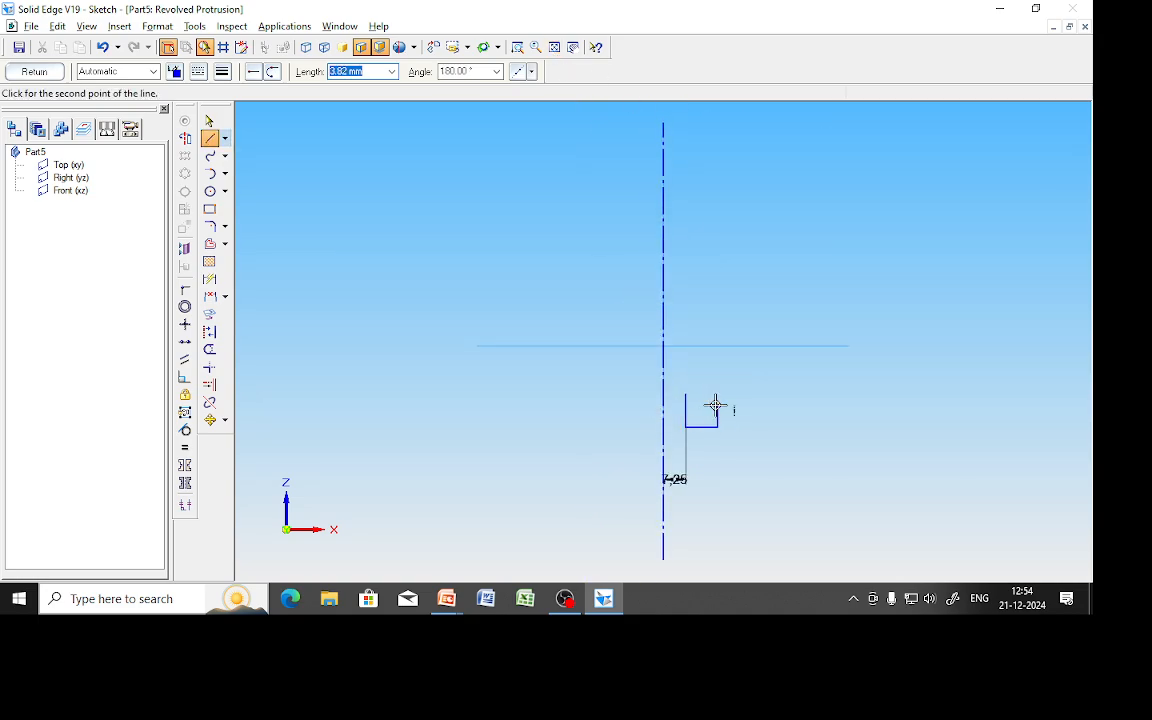
scroll(689, 404, up, 3)
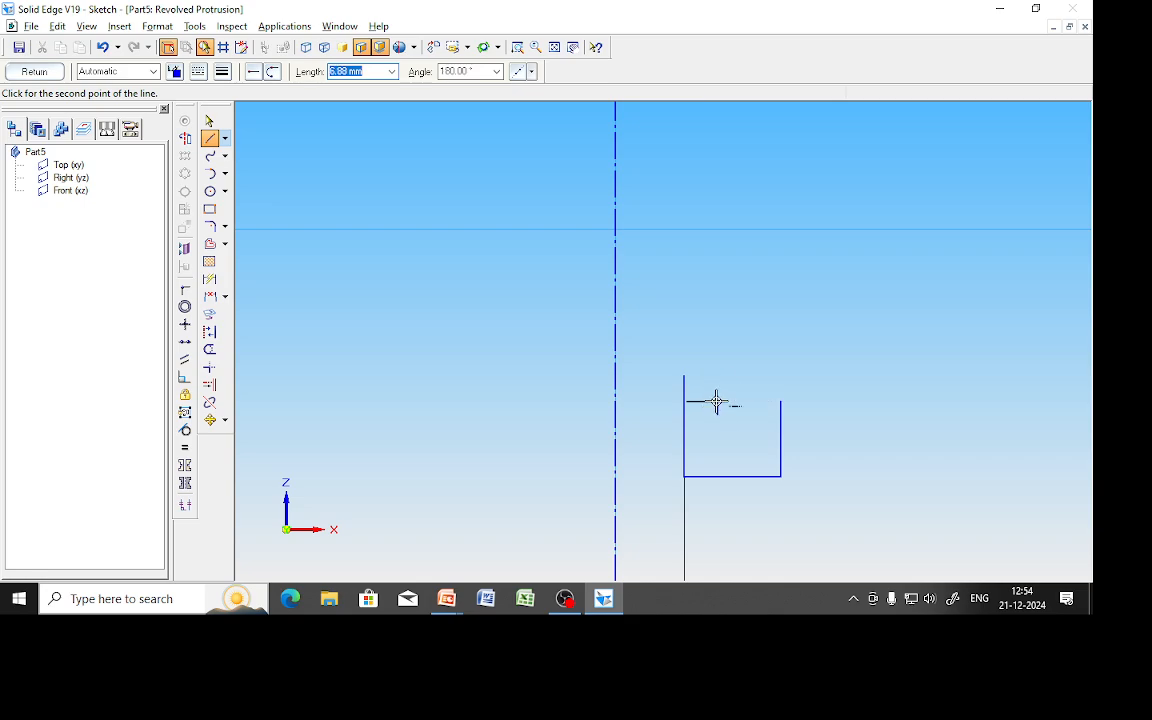
click(717, 401)
key(Escape)
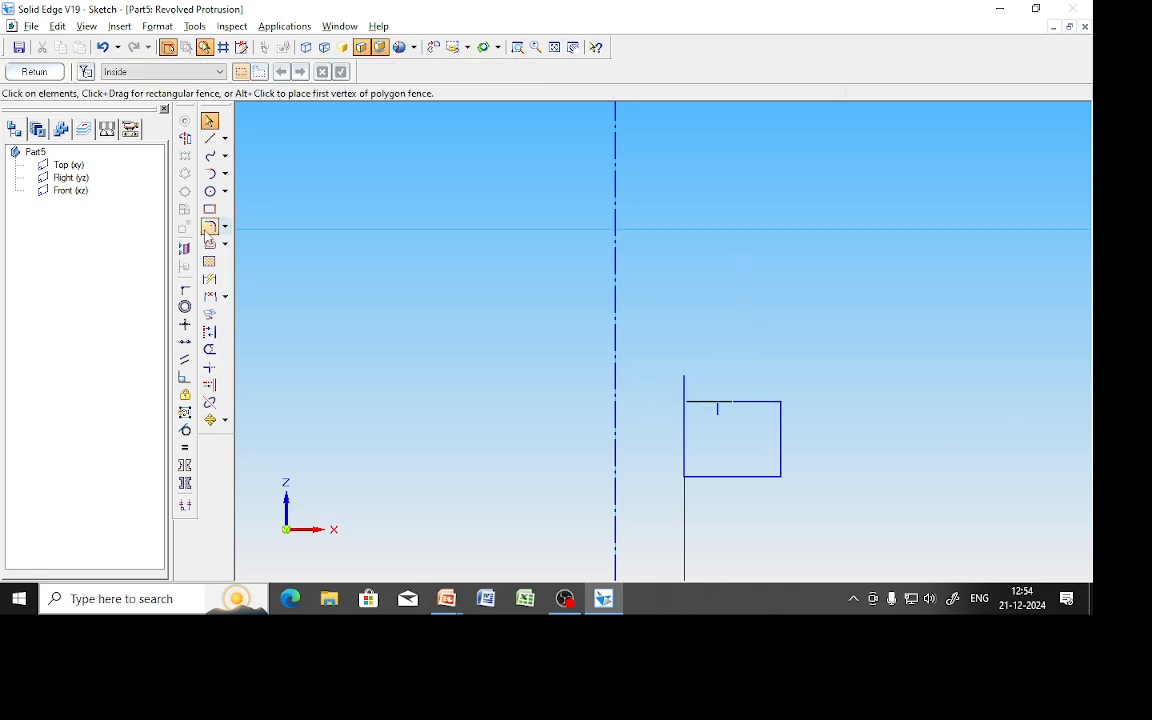
click(554, 47)
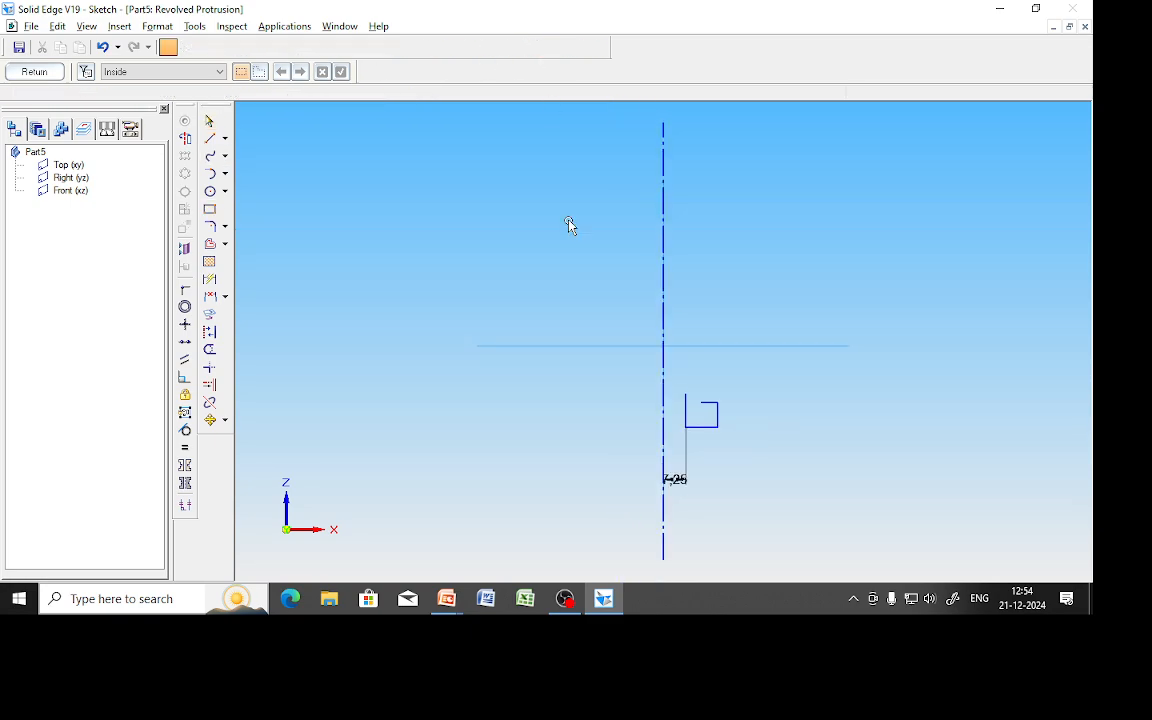
scroll(718, 470, up, 3)
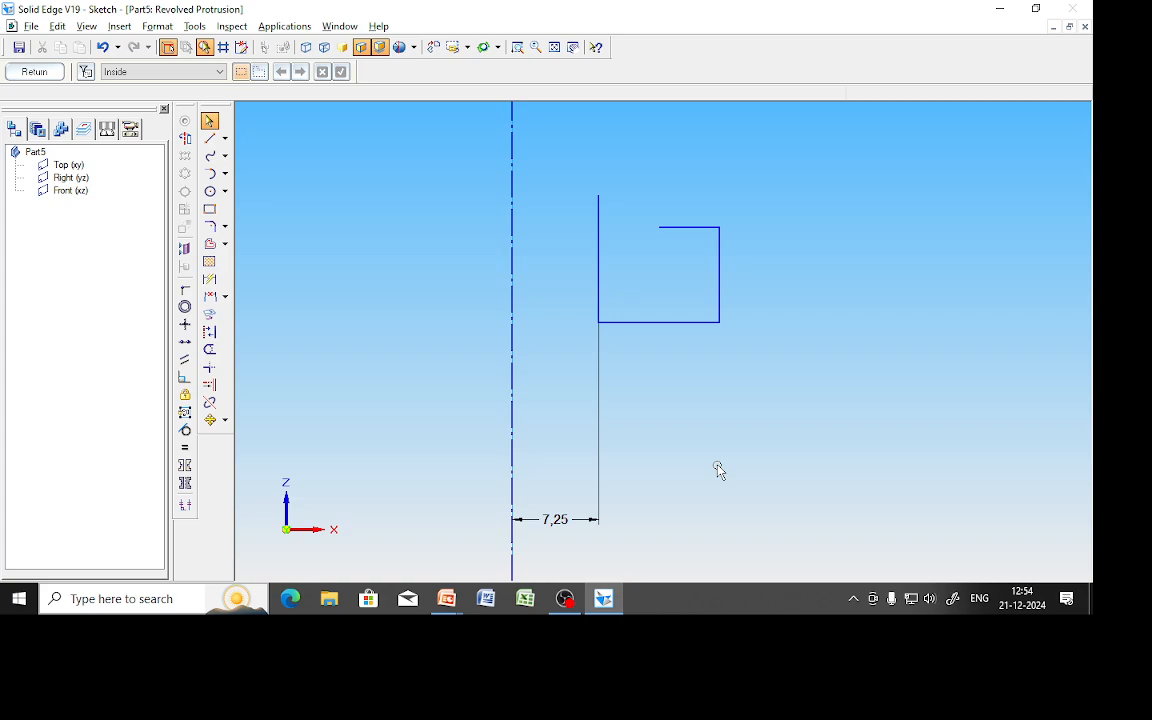
Add a -135° chamfer line at the top corner, trim the excess, and close the sketch.
click(211, 139)
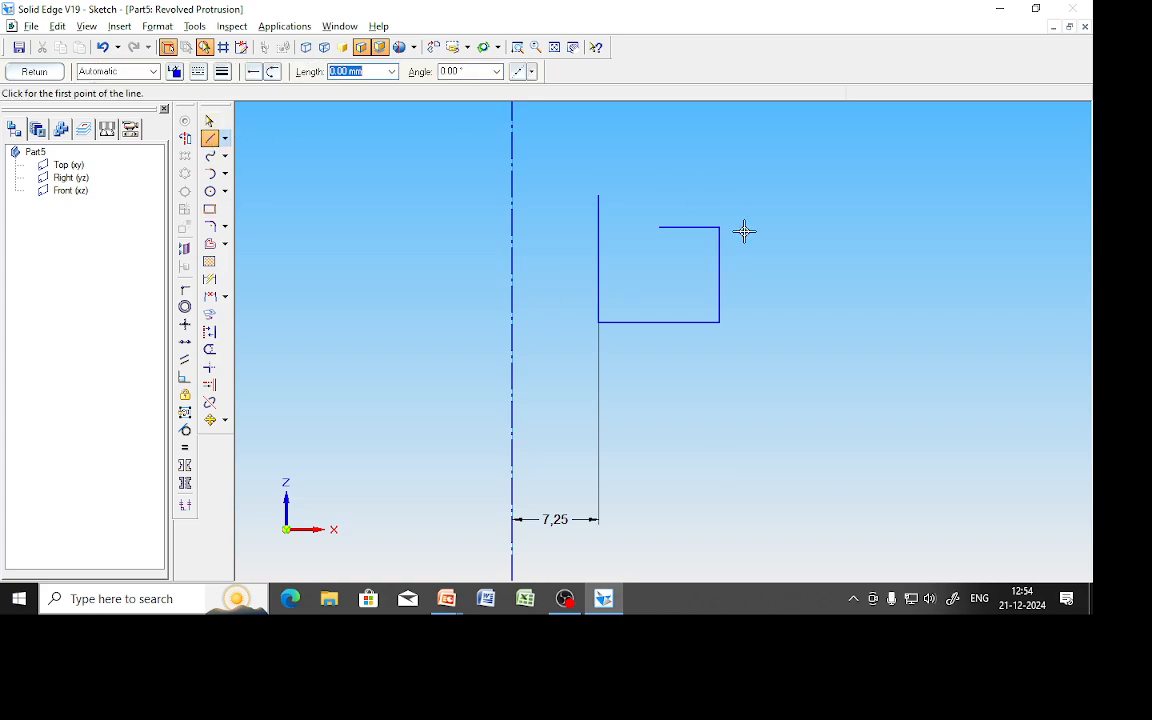
click(656, 229)
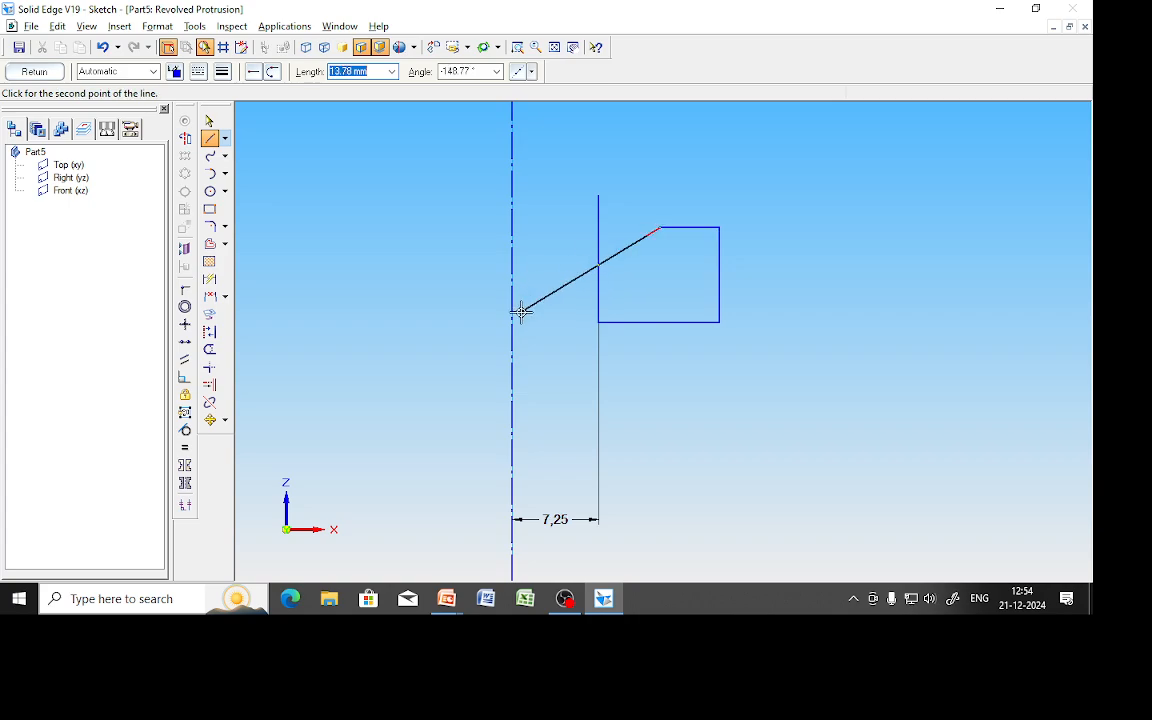
key(Tab)
text(-135)
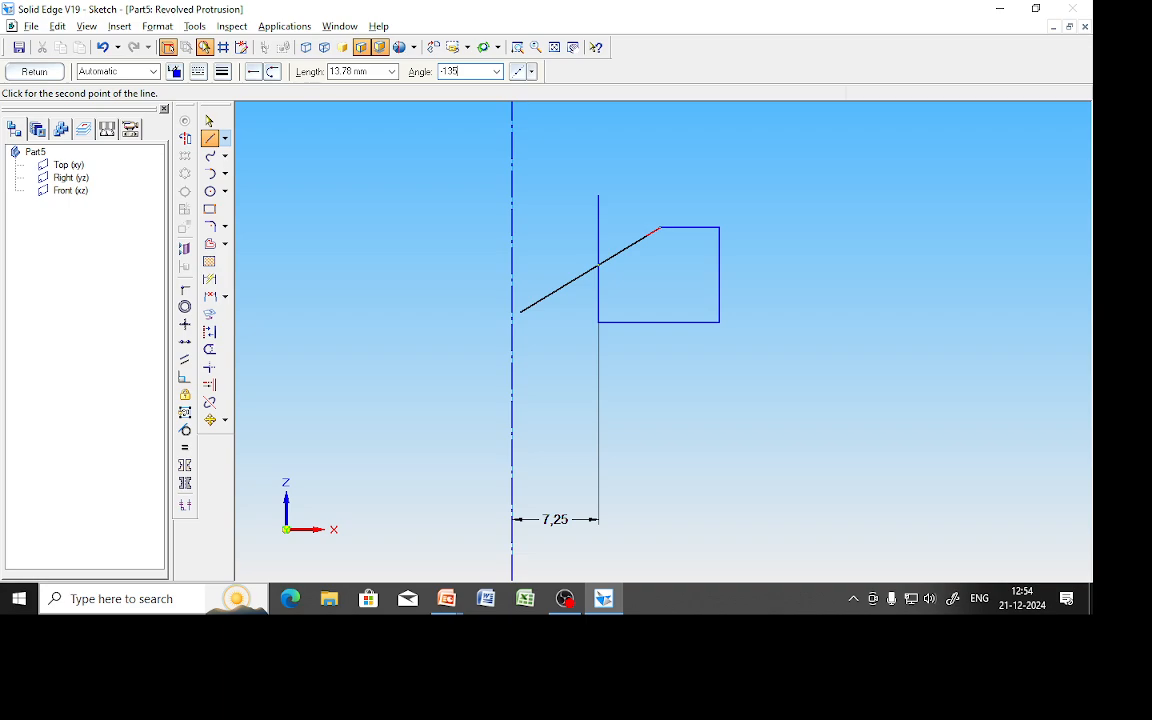
key(Tab)
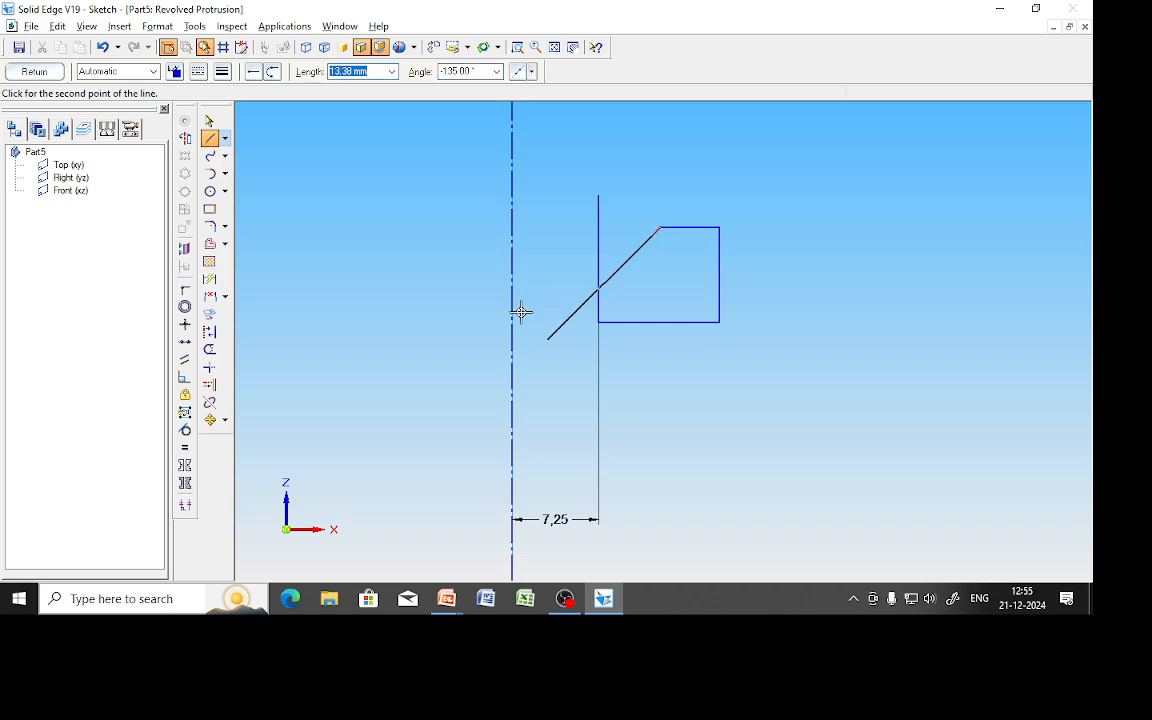
click(548, 303)
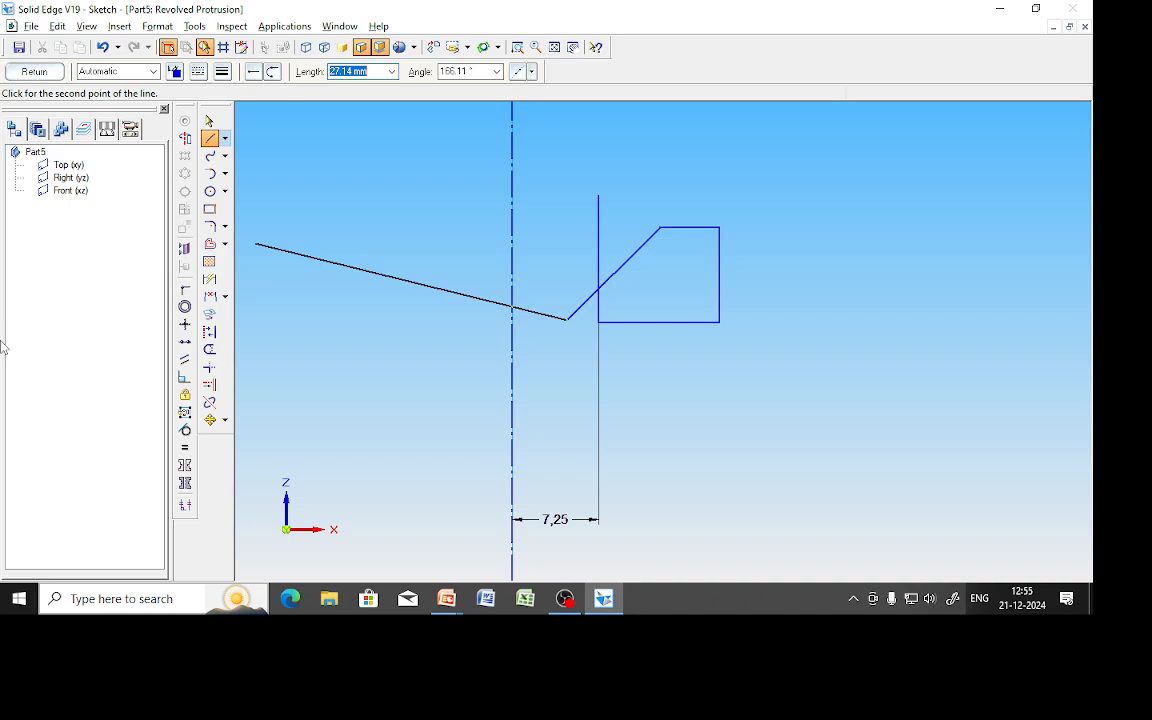
click(209, 349)
click(597, 234)
click(34, 71)
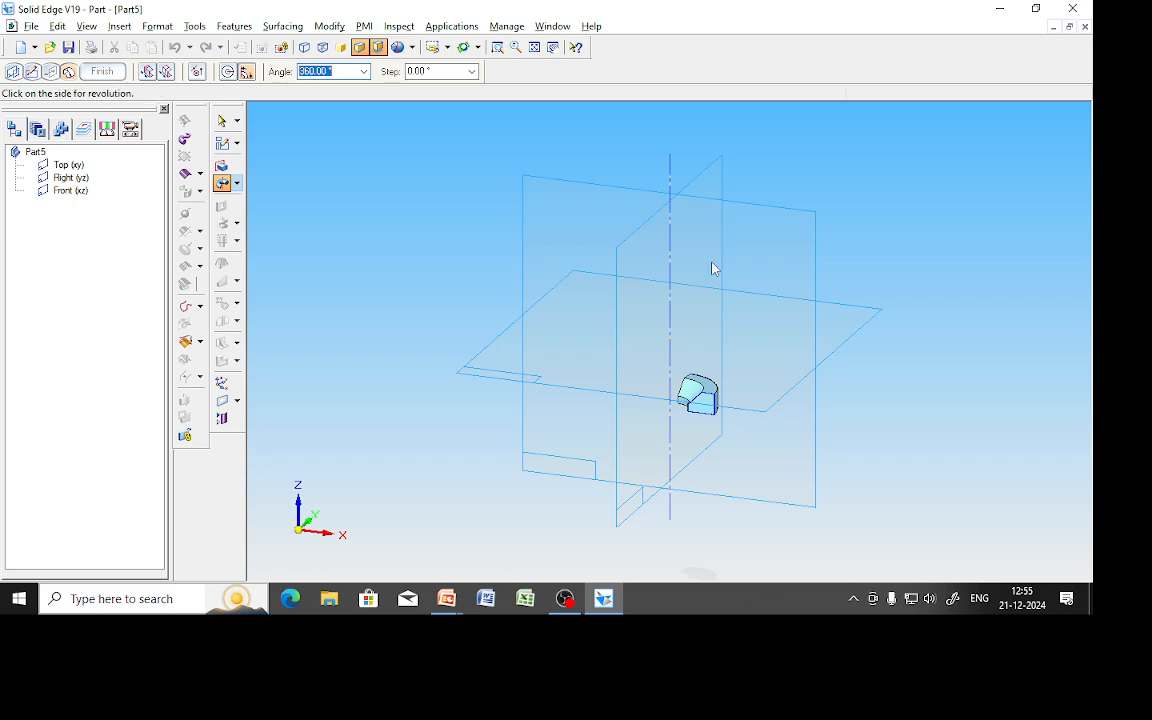
Finish the 360° revolved ring and round its top edge with a 2 mm radius.
click(676, 290)
click(104, 72)
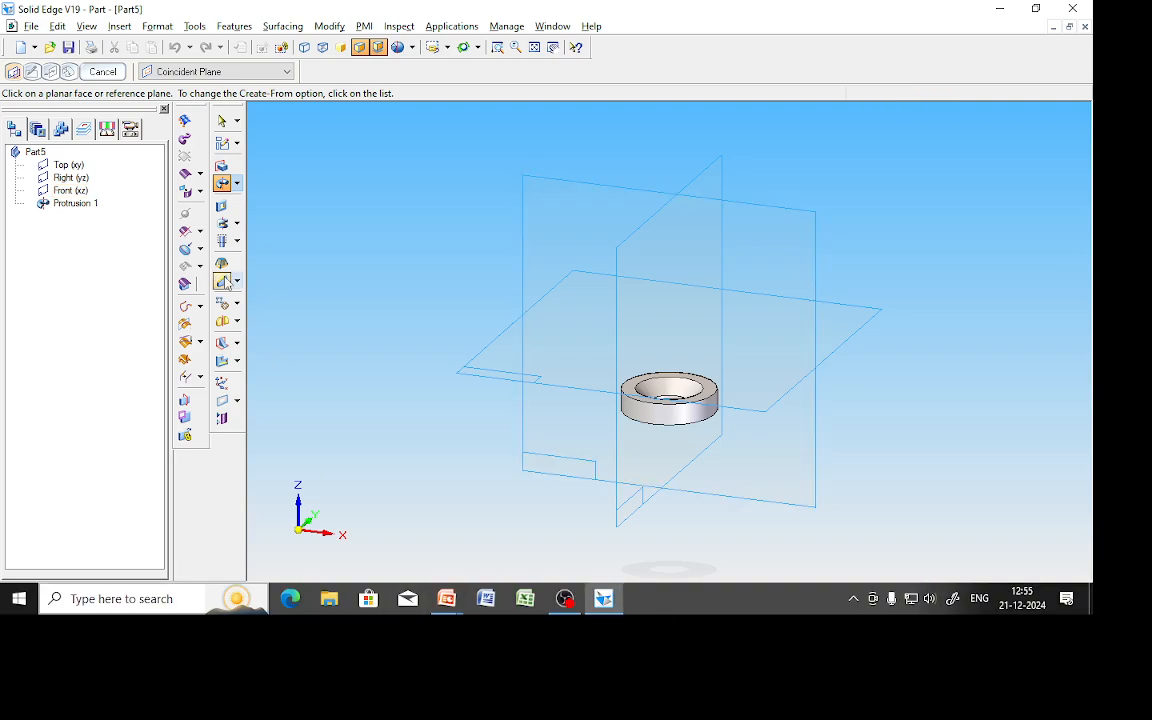
click(237, 282)
click(283, 283)
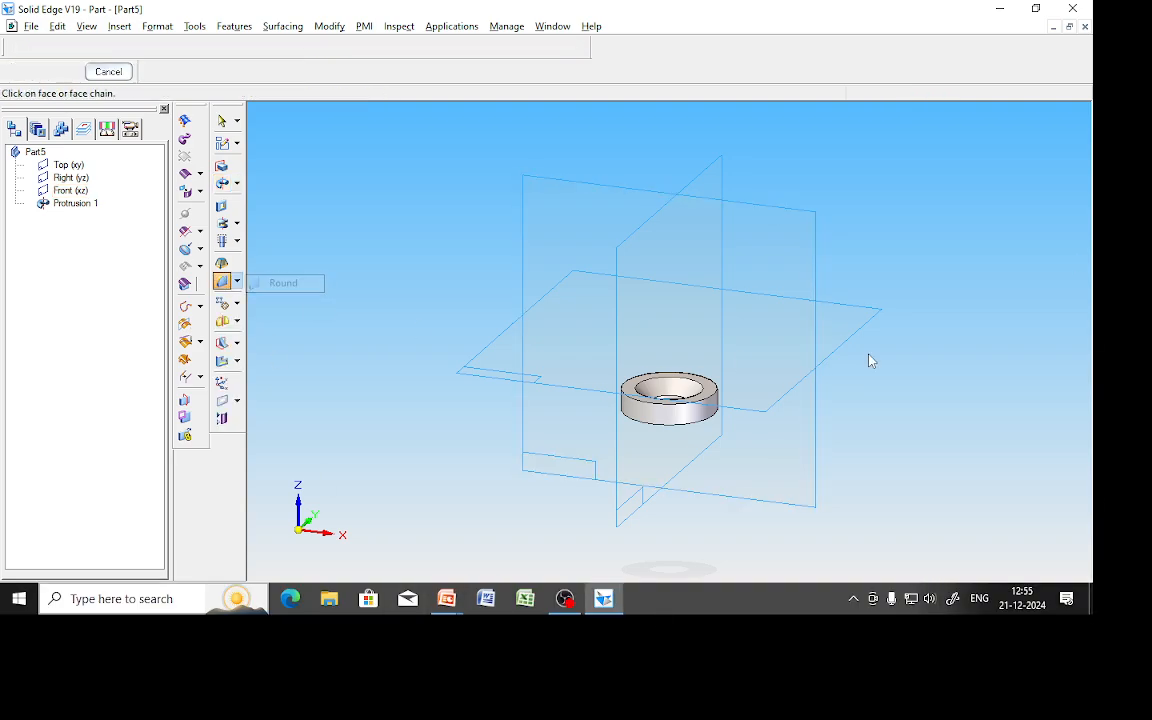
click(715, 398)
text(2)
key(Return)
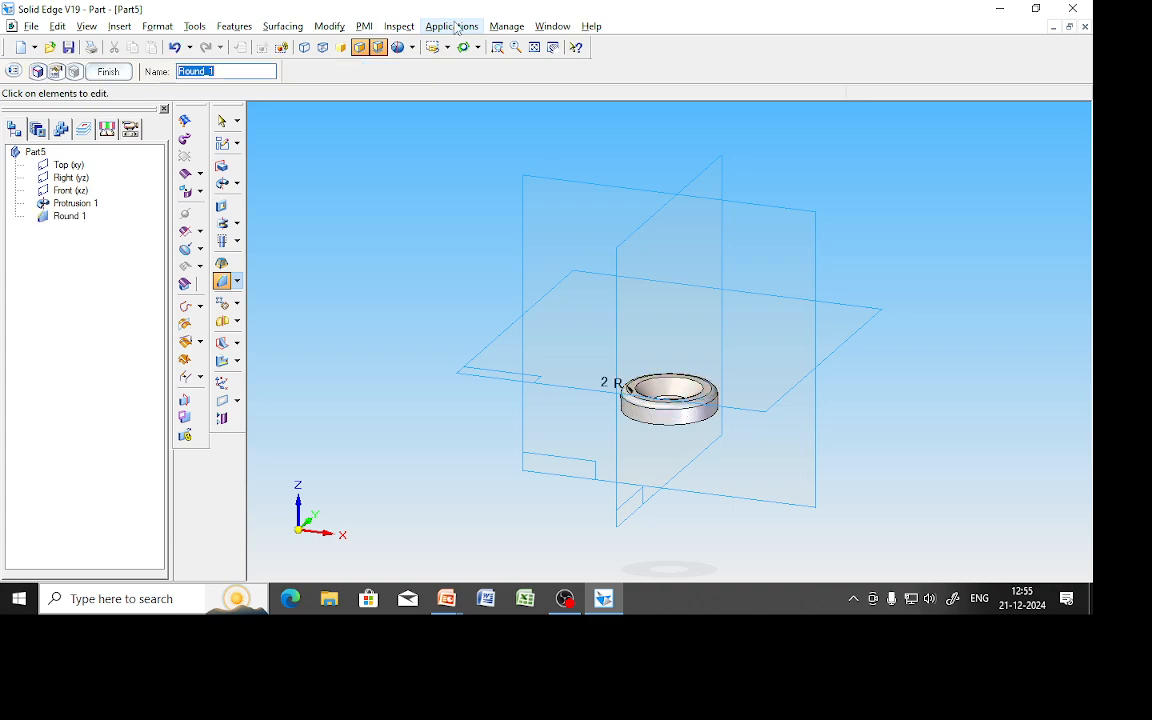
click(110, 76)
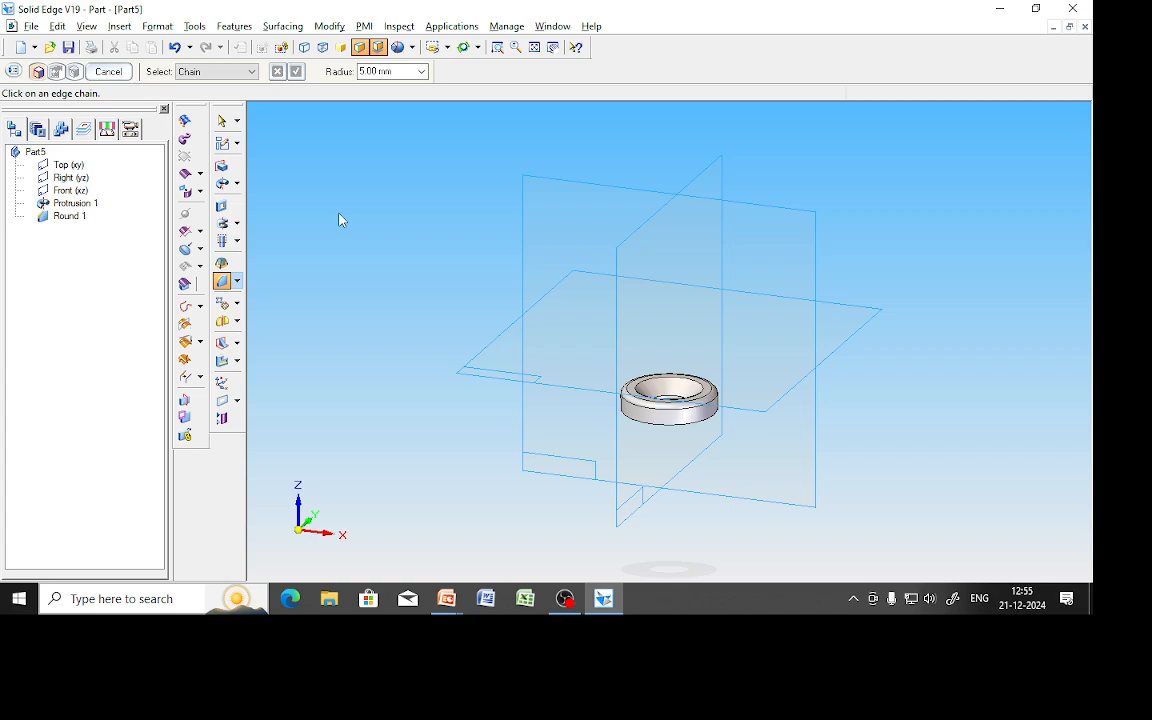
Save the part as Washer.par.
key(ctrl+s)
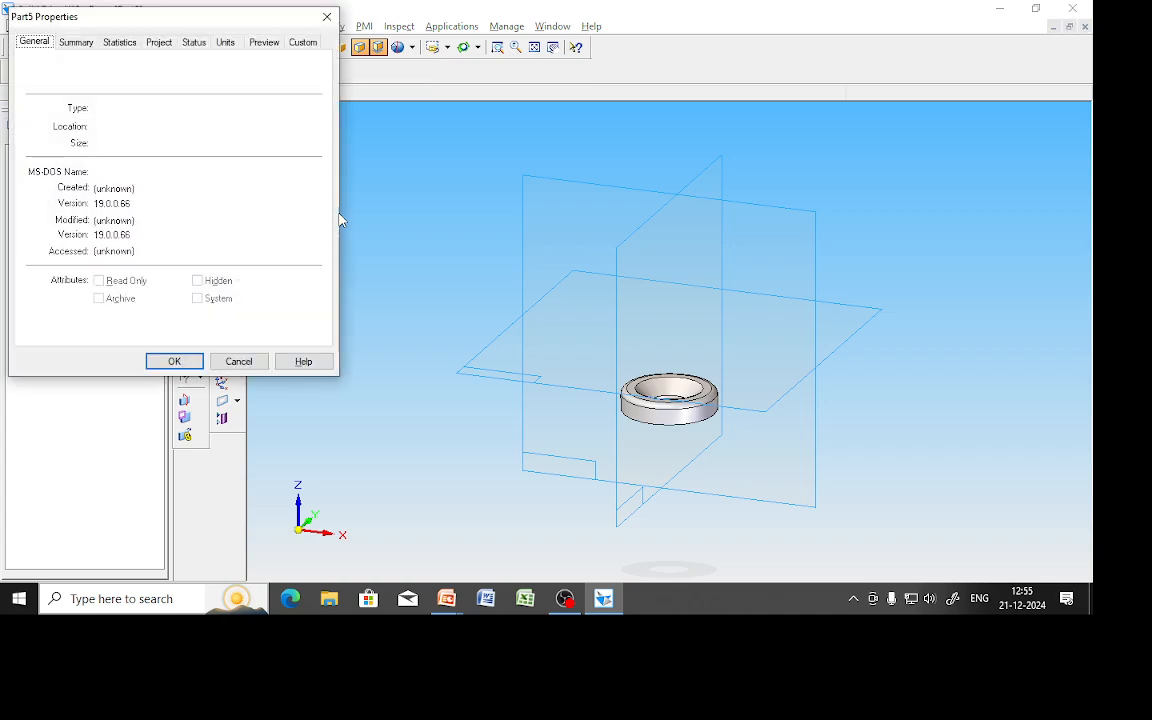
key(Return)
text(Washer)
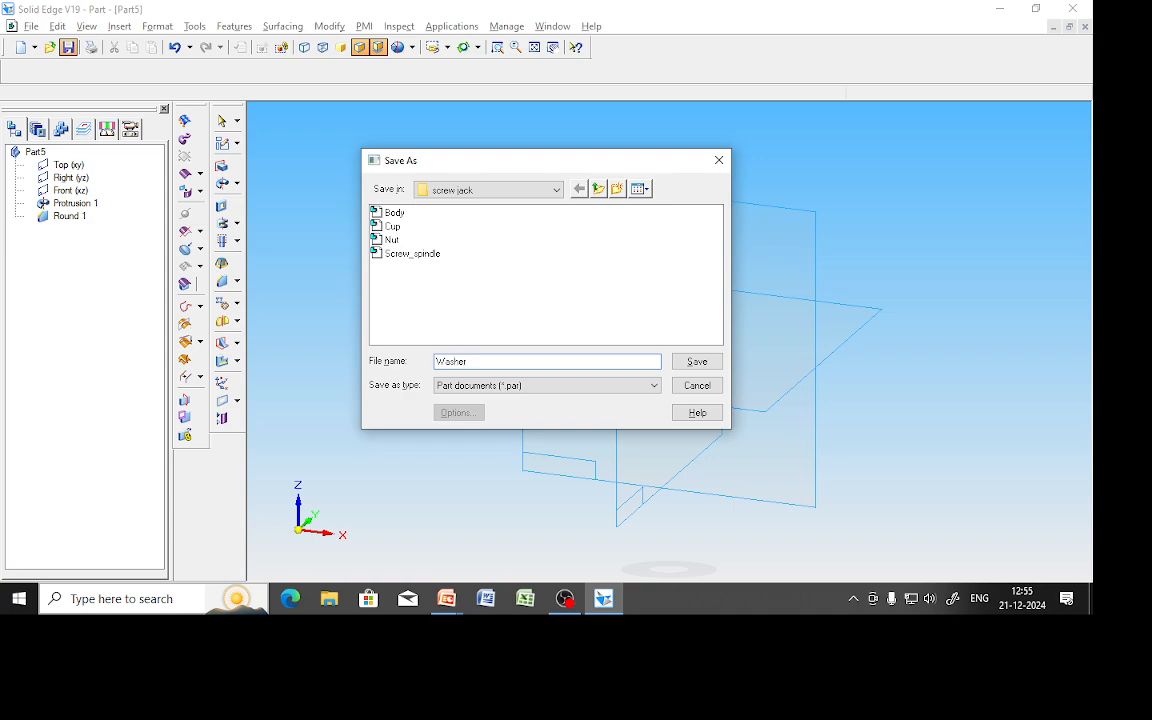
key(Return)
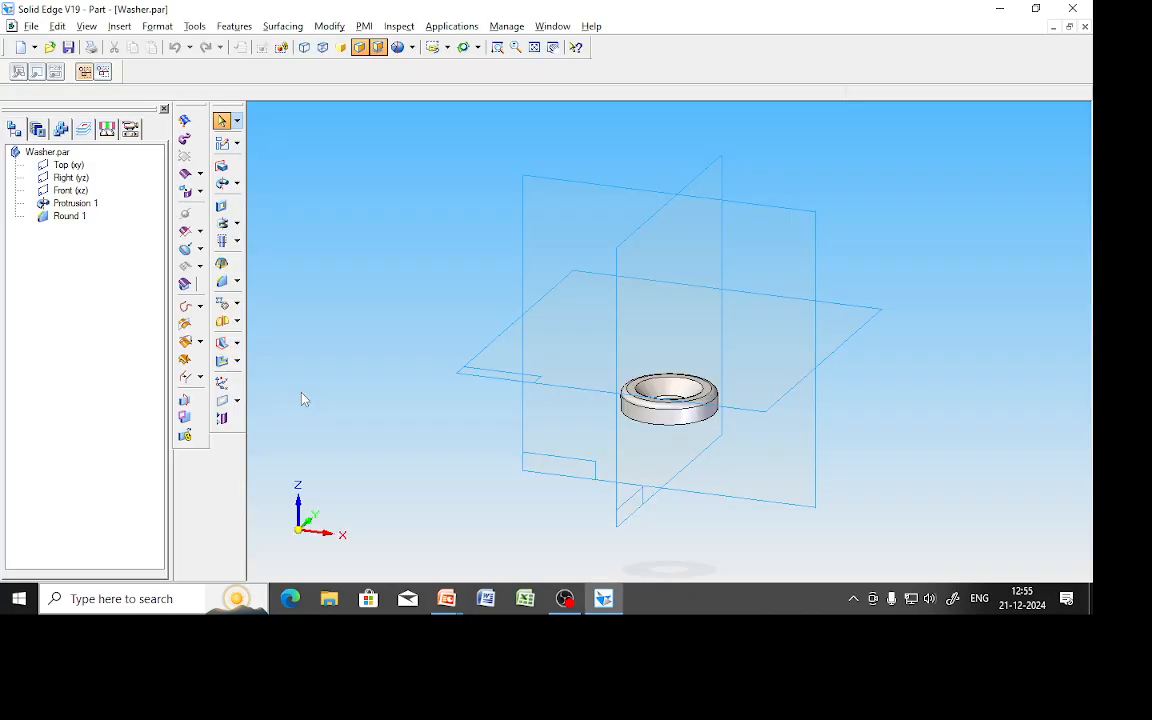
Close Washer.par and advance the slide show to the M12 countersunk screw slide.
key(alt+f)
key(c)
key(alt+Tab)
key(Right)
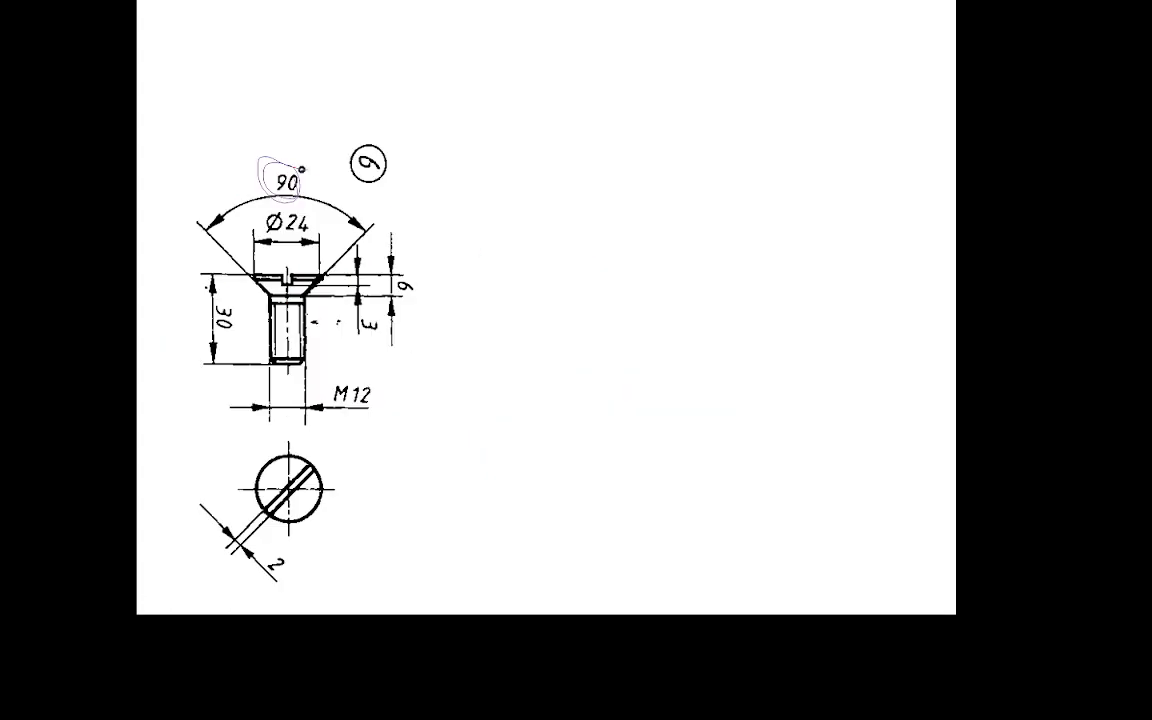
Circle M12 and Ø24 in red and trace the countersunk head's chamfer and bottom edges.
mouse_move(383, 382)
mouse_down()
mouse_move(330, 392)
mouse_move(424, 398)
mouse_move(405, 382)
mouse_up()
mouse_move(318, 207)
mouse_down()
mouse_move(266, 210)
mouse_move(262, 236)
mouse_move(330, 226)
mouse_up()
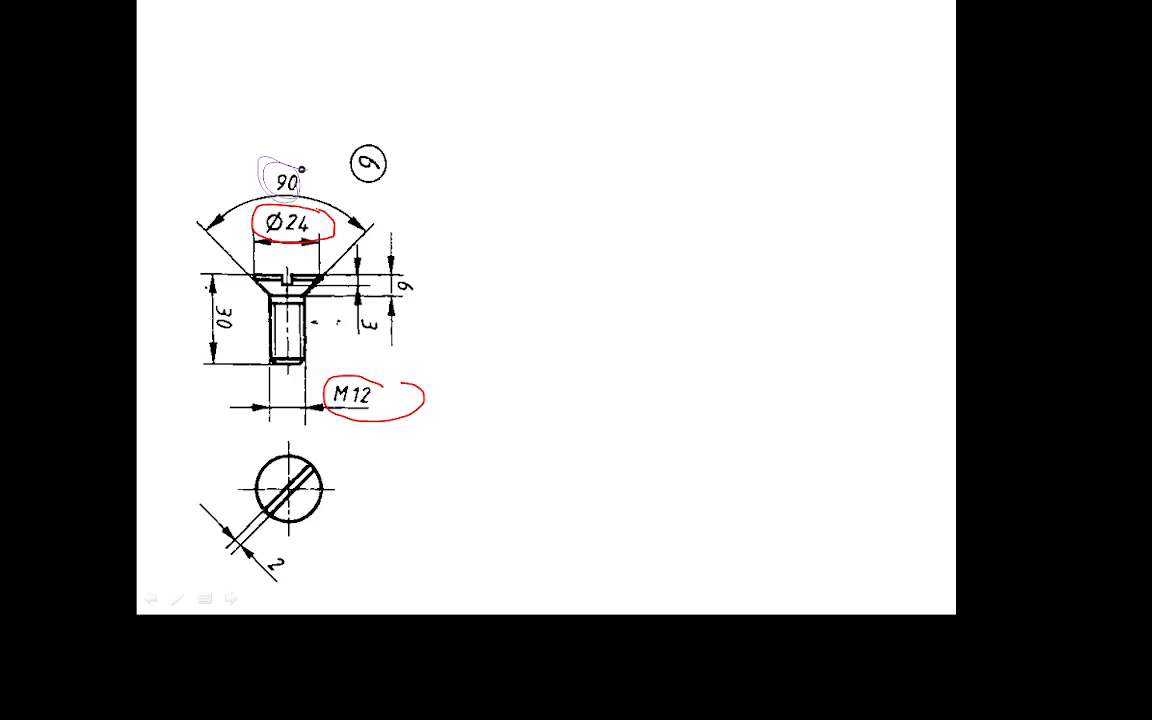
mouse_move(330, 271)
mouse_down()
mouse_move(298, 302)
mouse_move(252, 273)
mouse_move(328, 272)
mouse_up()
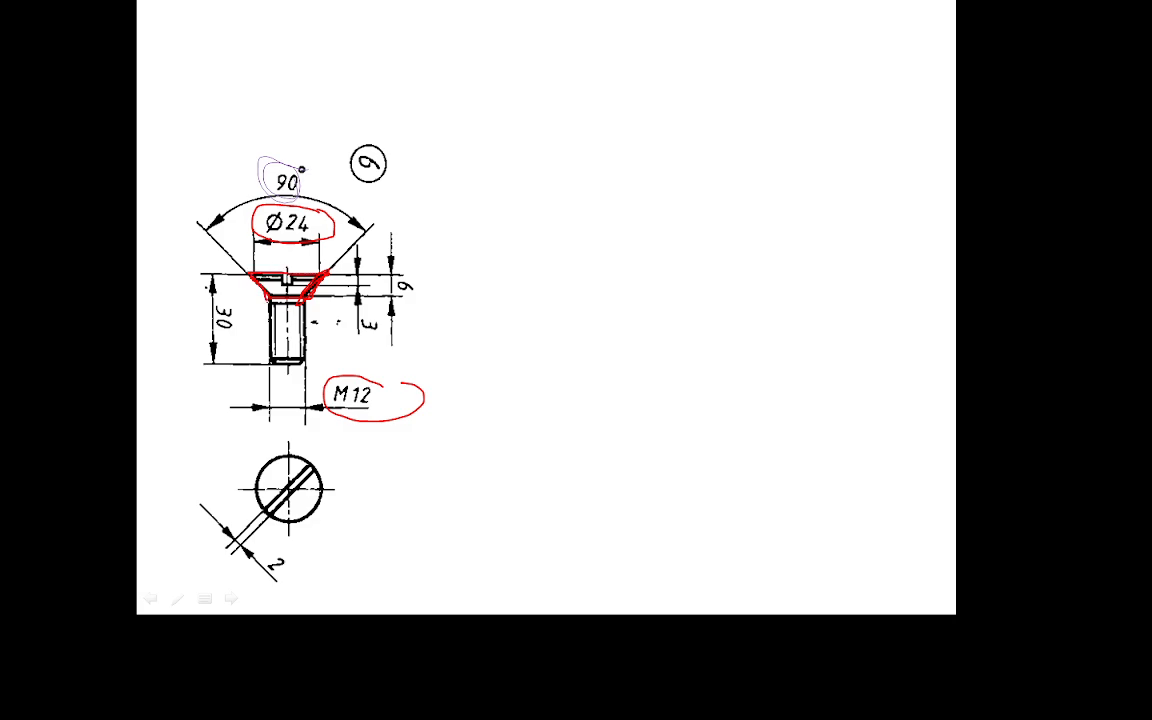
drag(271, 301, 328, 300)
Sketch a separate vertical line labelled 'axis' and trace the screw's central axis in red.
drag(611, 174, 614, 356)
mouse_move(532, 392)
mouse_down()
mouse_move(533, 406)
mouse_move(554, 404)
mouse_up()
drag(566, 381, 558, 401)
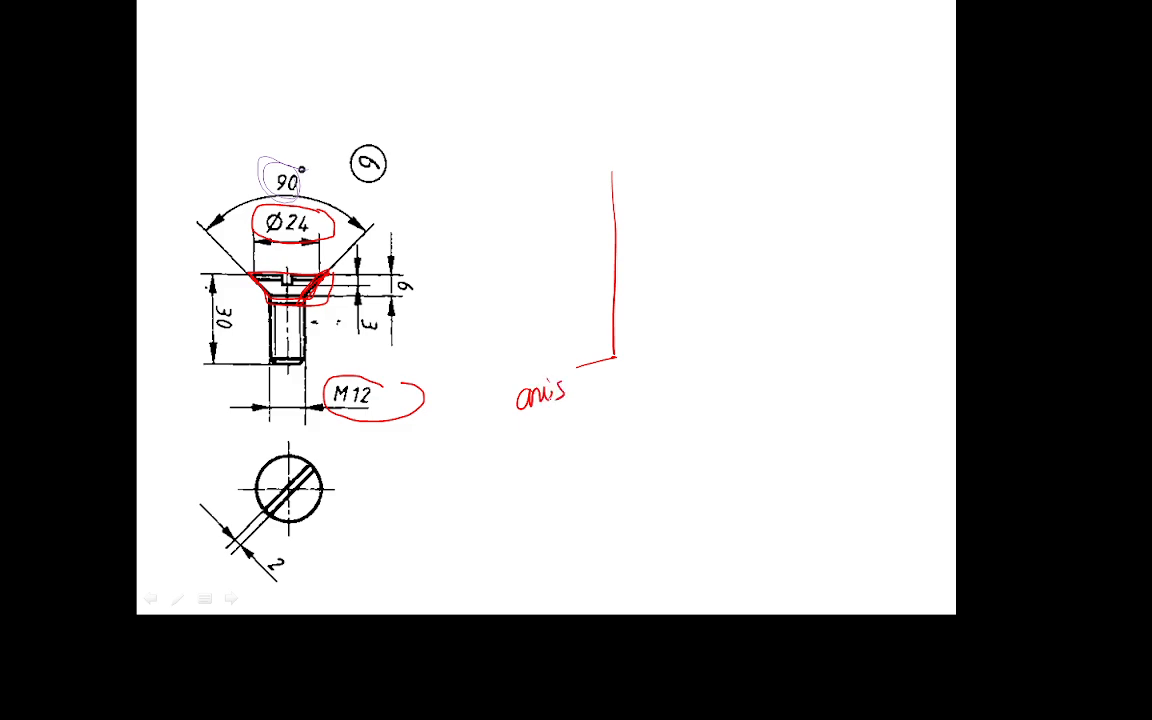
mouse_move(285, 299)
mouse_down()
mouse_move(285, 320)
mouse_move(286, 282)
mouse_move(285, 334)
mouse_move(300, 364)
mouse_move(280, 258)
mouse_move(260, 244)
mouse_up()
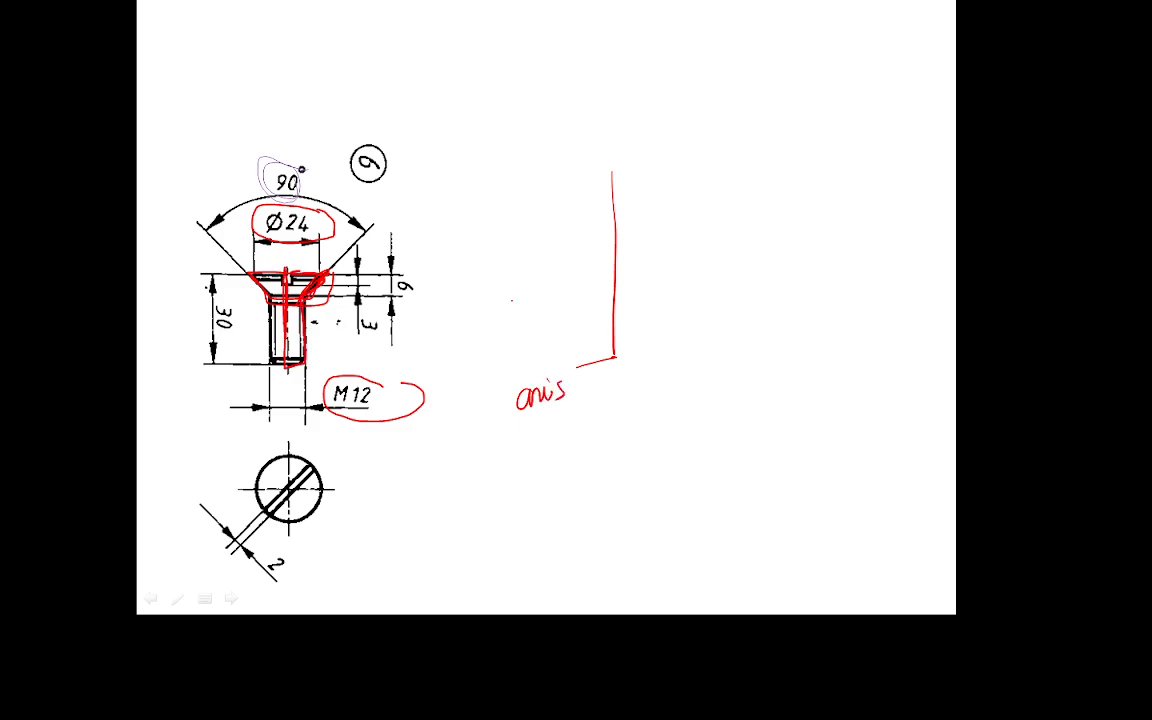
Switch the pen ink to dark blue and label points a–d on the screw drawing.
click(177, 598)
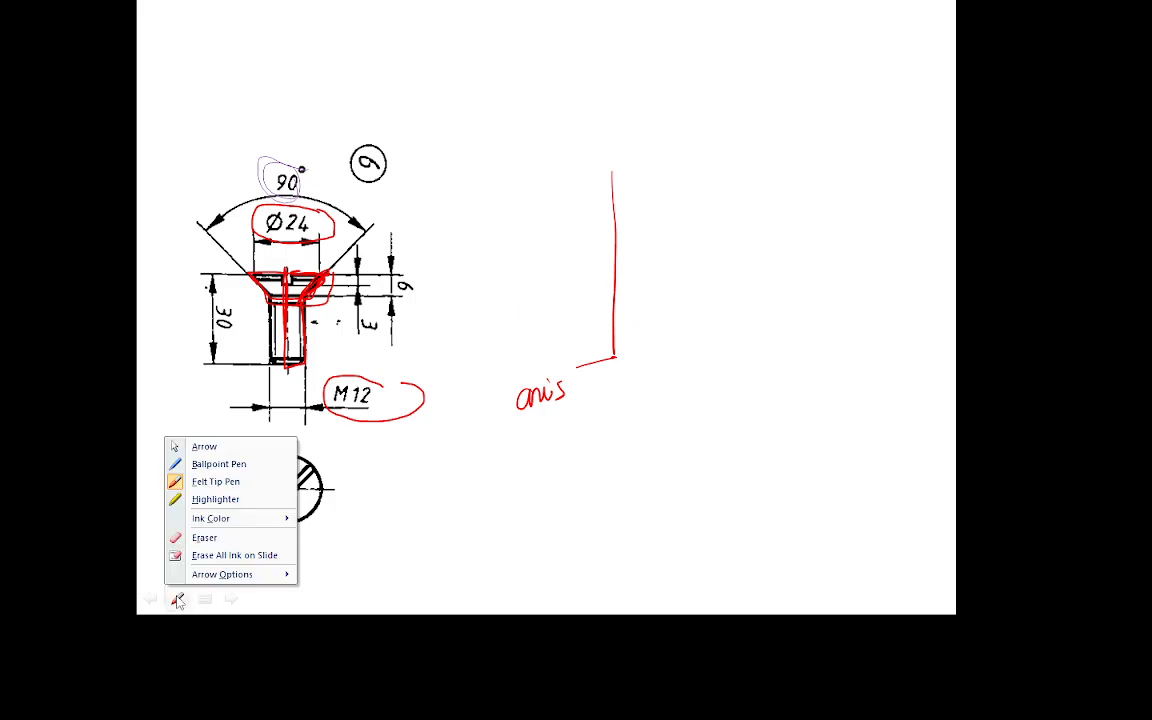
mouse_move(220, 518)
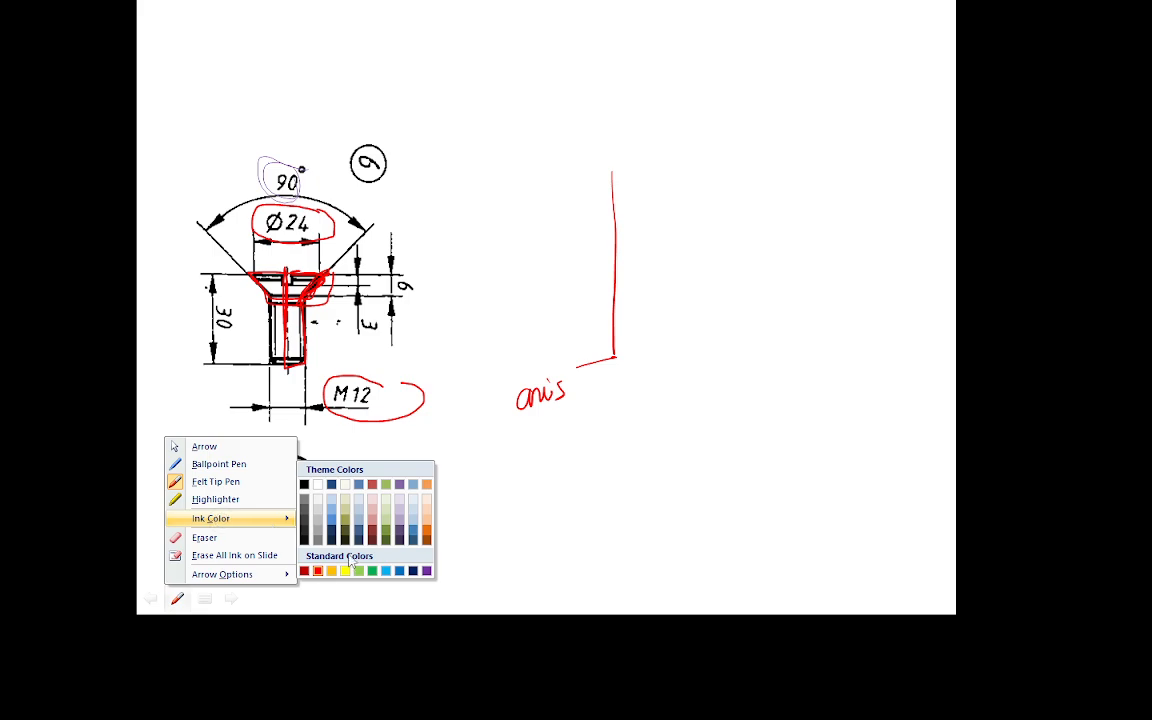
click(414, 573)
mouse_move(296, 384)
mouse_down()
mouse_move(297, 397)
mouse_move(316, 373)
mouse_up()
drag(320, 309, 320, 317)
click(332, 273)
mouse_move(349, 259)
mouse_down()
mouse_move(351, 273)
mouse_move(302, 260)
mouse_up()
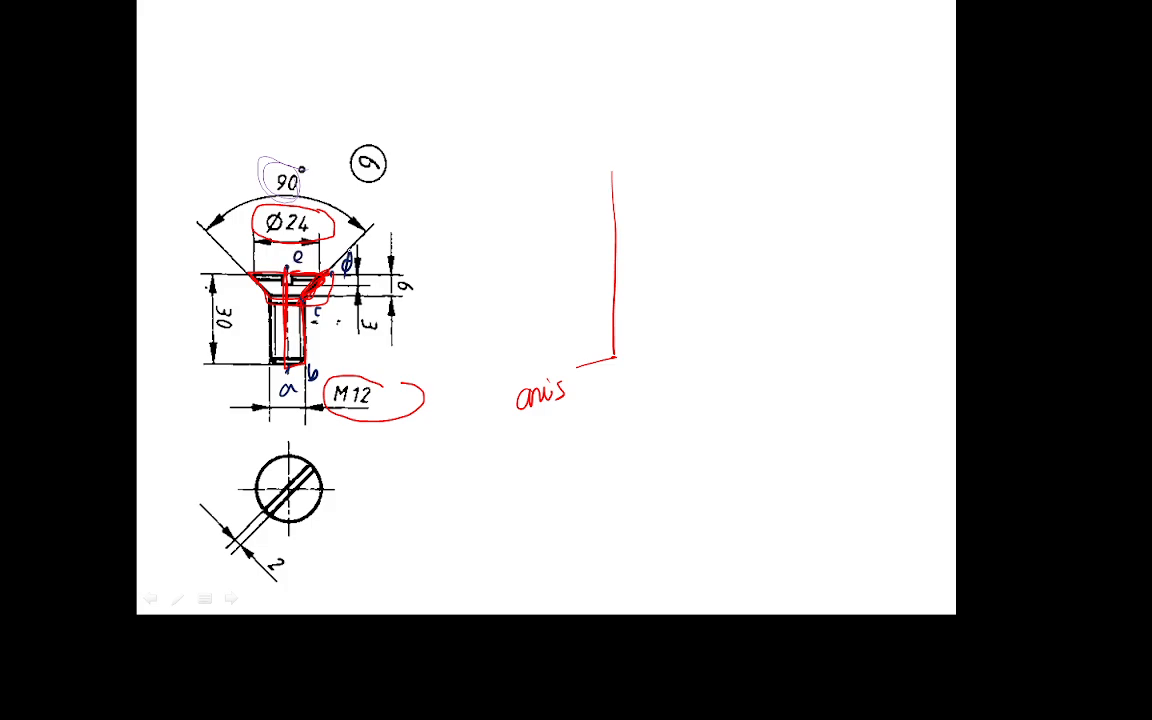
Sketch the screw's half-profile with corners a–e labelled and edge a–e marked as the axis.
mouse_move(738, 104)
mouse_down()
mouse_move(766, 103)
mouse_move(797, 150)
mouse_move(789, 247)
mouse_move(749, 290)
mouse_up()
mouse_move(738, 104)
mouse_down()
mouse_move(746, 290)
mouse_move(760, 326)
mouse_move(806, 318)
mouse_up()
drag(812, 166, 806, 176)
drag(846, 90, 852, 68)
drag(740, 80, 756, 86)
drag(747, 293, 792, 290)
mouse_move(752, 348)
mouse_down()
mouse_move(754, 365)
mouse_move(805, 355)
mouse_move(792, 362)
mouse_move(800, 379)
mouse_up()
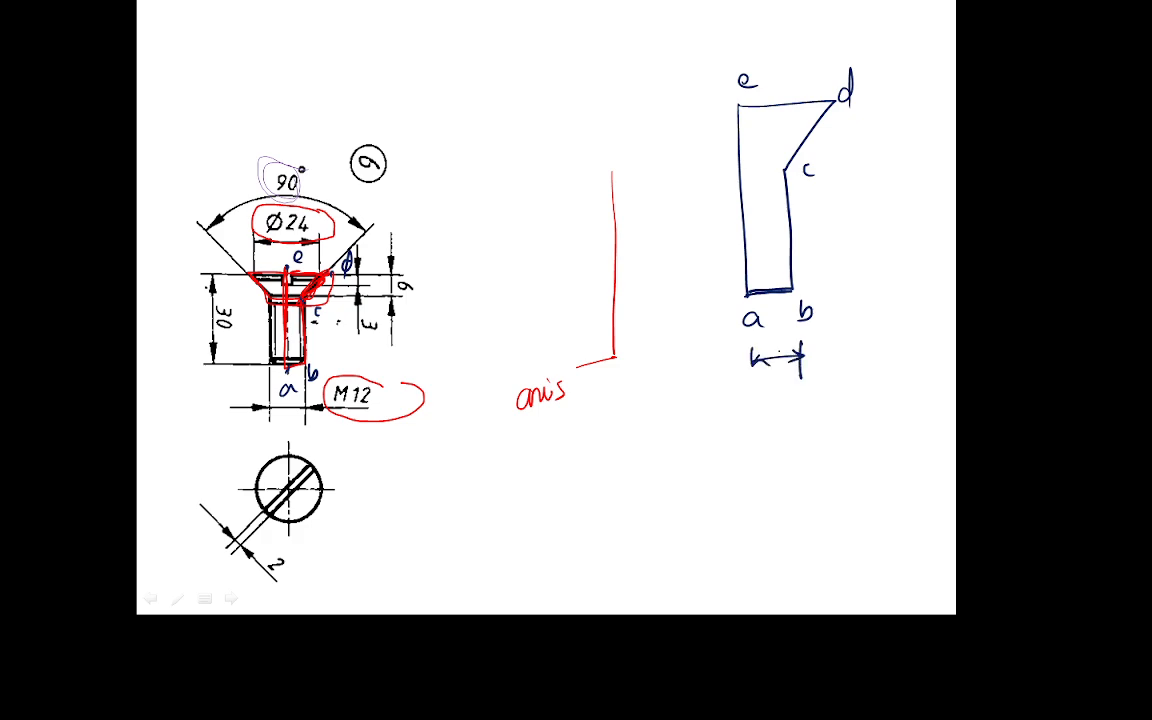
drag(685, 253, 745, 248)
drag(733, 242, 735, 255)
mouse_move(645, 257)
mouse_down()
mouse_move(646, 268)
mouse_move(666, 268)
mouse_up()
drag(681, 257, 672, 268)
Dimension the half-profile: 6 mm bottom edge, 24 for b–c, 45° at c, 12 top edge, 30 mm length.
mouse_move(781, 326)
mouse_down()
mouse_move(776, 339)
mouse_move(815, 336)
mouse_up()
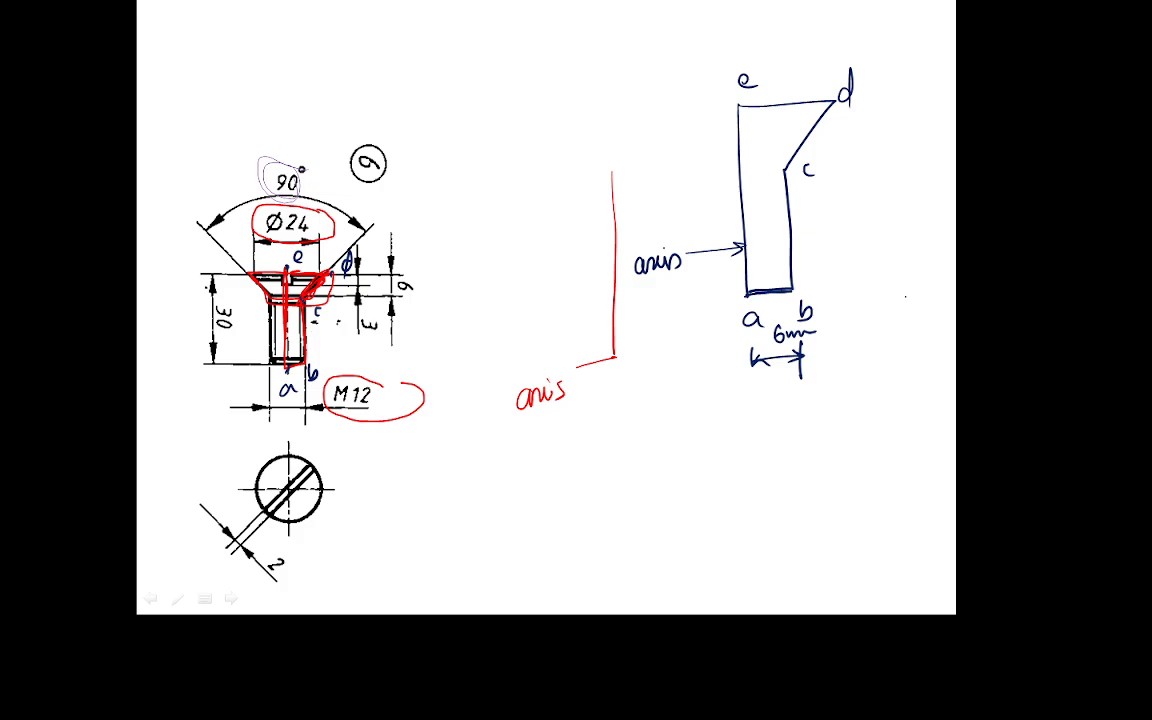
drag(803, 233, 832, 238)
click(783, 172)
mouse_move(785, 112)
mouse_down()
mouse_move(785, 170)
mouse_move(800, 130)
mouse_up()
mouse_move(802, 121)
mouse_down()
mouse_move(785, 154)
mouse_move(802, 145)
mouse_move(812, 113)
mouse_up()
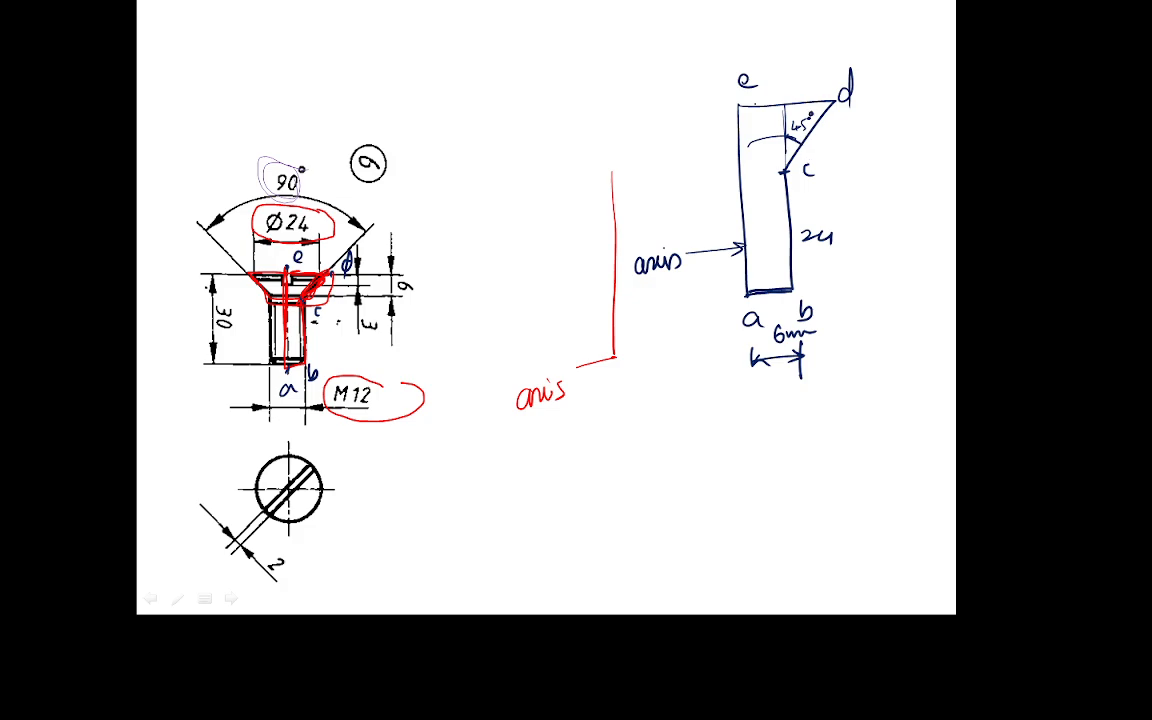
drag(731, 67, 834, 72)
mouse_move(731, 56)
mouse_down()
mouse_move(731, 76)
mouse_move(744, 73)
mouse_up()
mouse_move(305, 209)
mouse_down()
mouse_move(258, 222)
mouse_move(312, 214)
mouse_up()
drag(772, 50, 771, 64)
drag(781, 53, 799, 63)
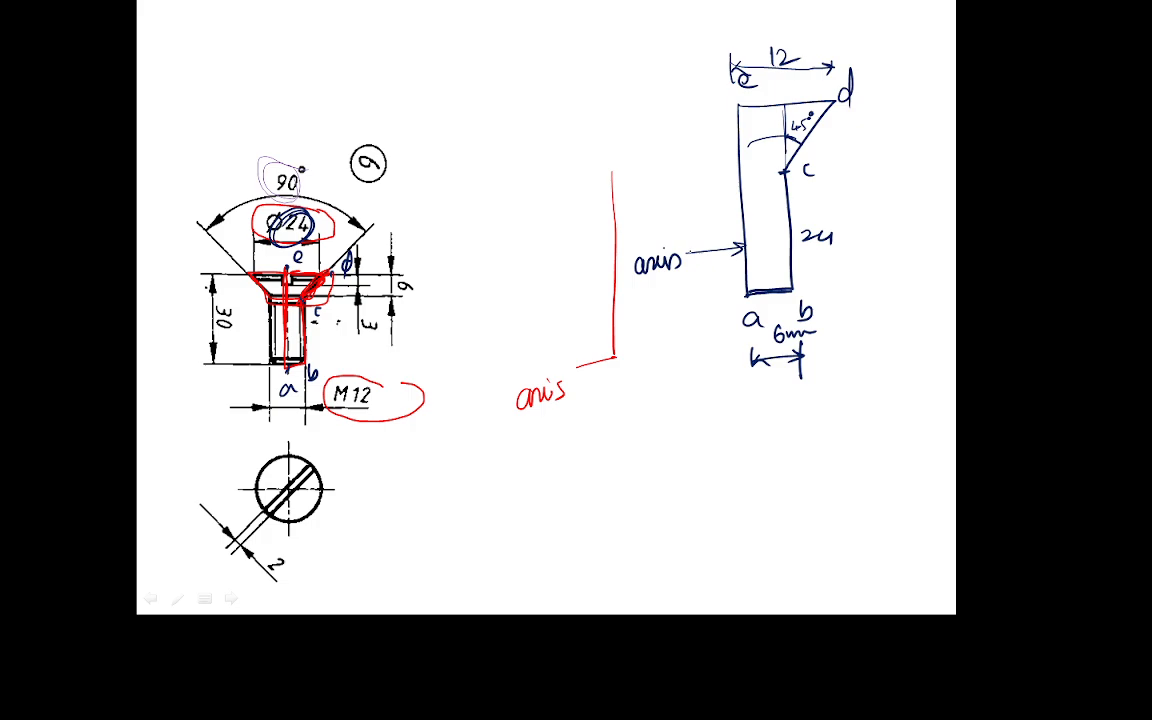
mouse_move(692, 210)
mouse_down()
mouse_move(693, 224)
mouse_move(736, 196)
mouse_up()
click(720, 221)
Circle M12 and write the nominal diameter note 12/2 = 6 mm, then create a new solid part.
drag(291, 364, 284, 403)
mouse_move(305, 360)
mouse_down()
mouse_move(307, 407)
mouse_move(306, 366)
mouse_move(362, 384)
mouse_up()
mouse_move(358, 472)
mouse_down()
mouse_move(441, 404)
mouse_move(398, 472)
mouse_move(420, 478)
mouse_move(490, 432)
mouse_up()
mouse_move(460, 488)
mouse_down()
mouse_move(462, 505)
mouse_move(482, 508)
mouse_move(545, 466)
mouse_move(590, 457)
mouse_up()
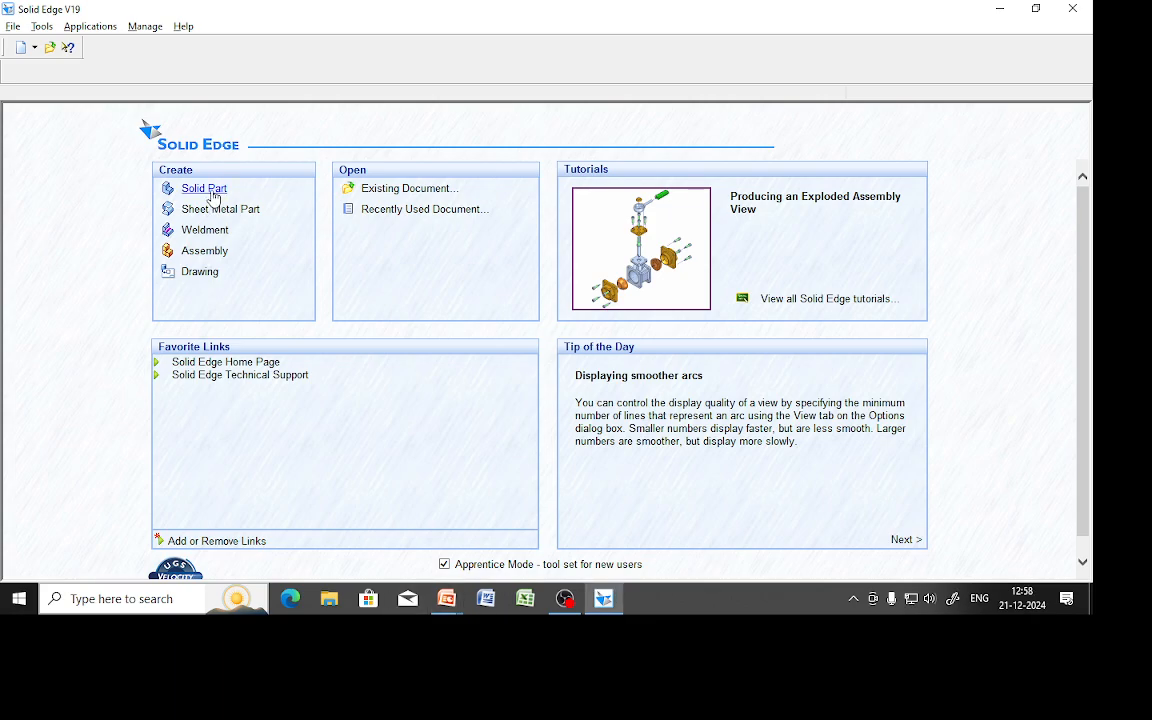
click(210, 192)
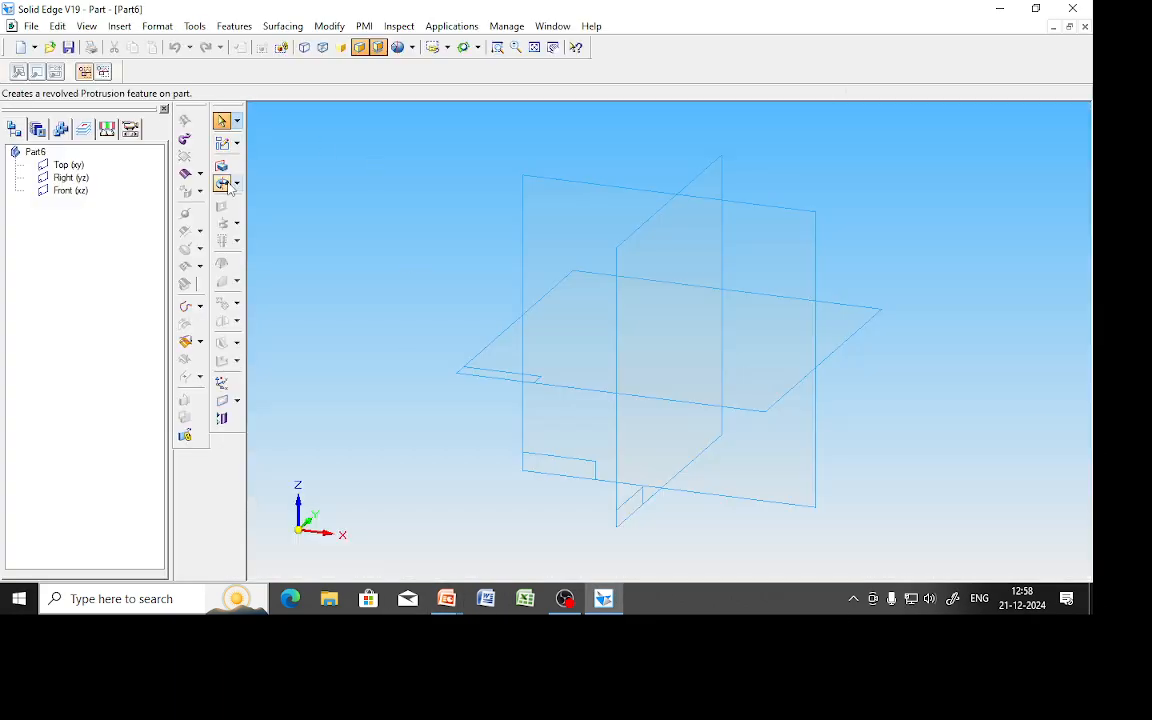
Start a revolved protrusion on the Front plane and draw the 30 mm edge, 12 mm top and -135° chamfer line.
click(224, 185)
click(781, 209)
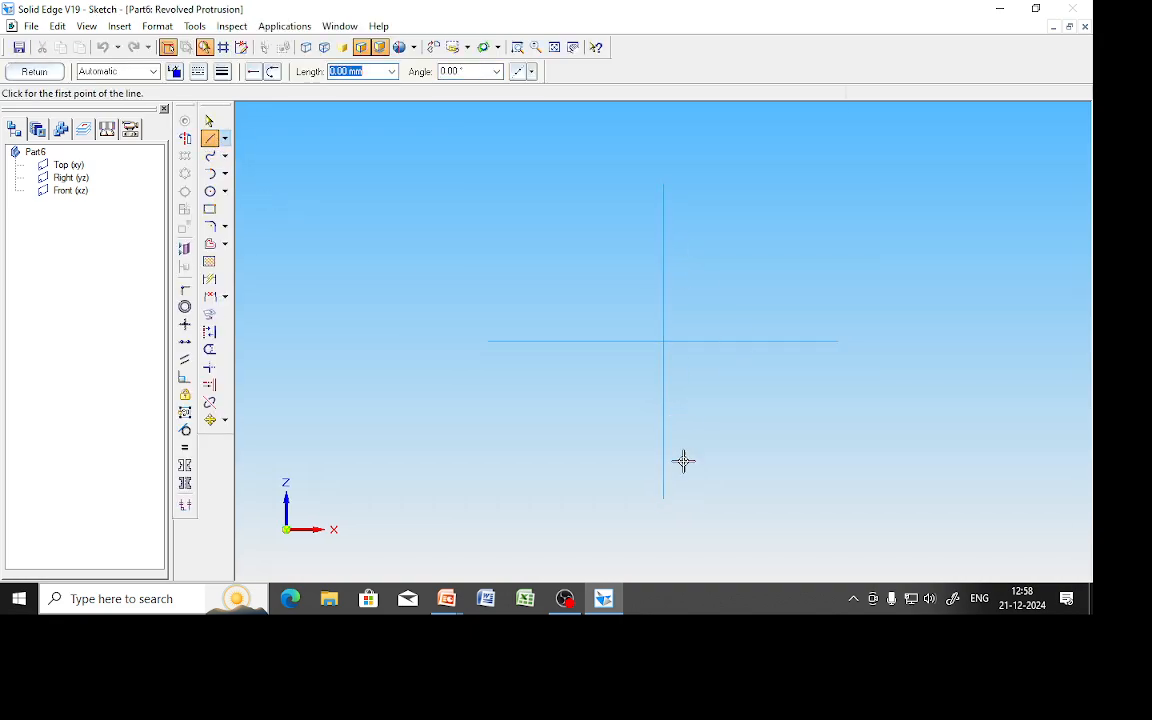
click(663, 405)
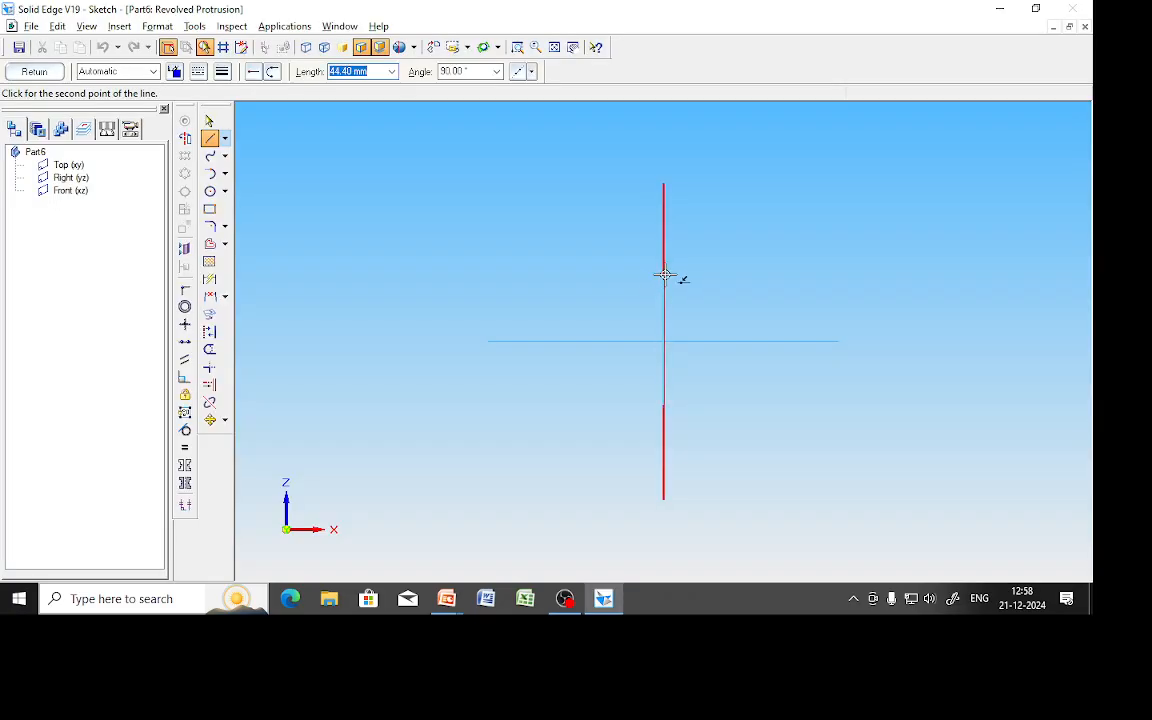
text(30)
click(663, 274)
text(12)
key(Return)
key(Return)
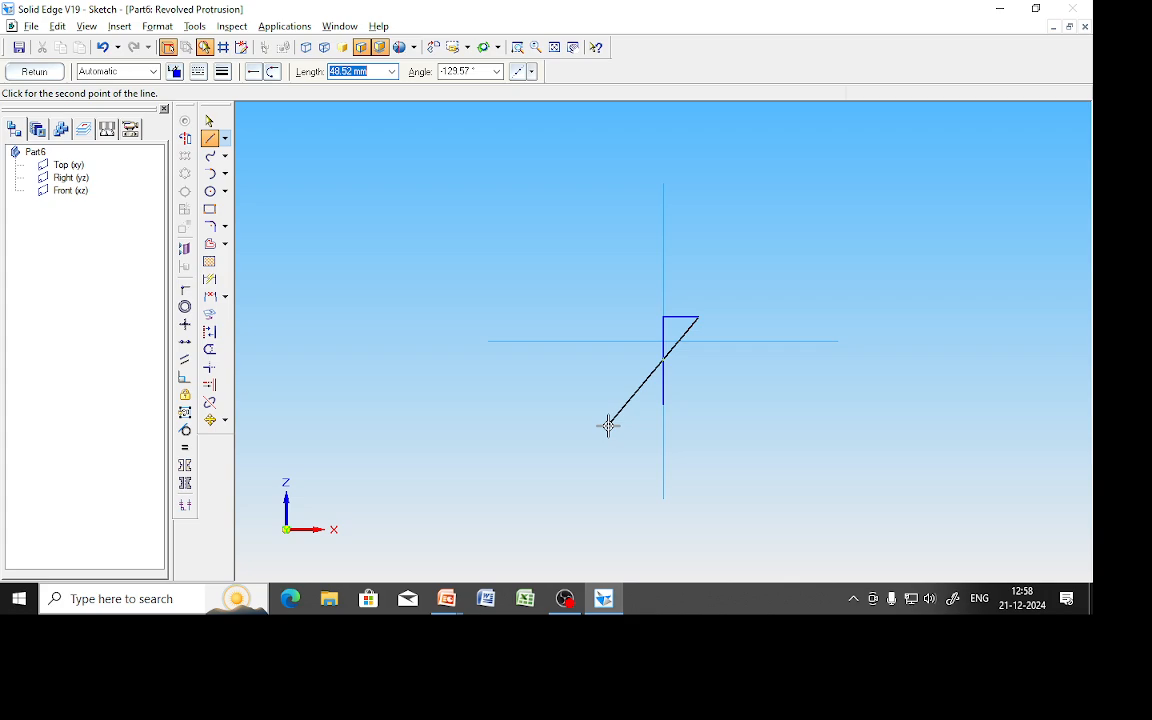
key(Tab)
text(-135)
key(Tab)
click(607, 421)
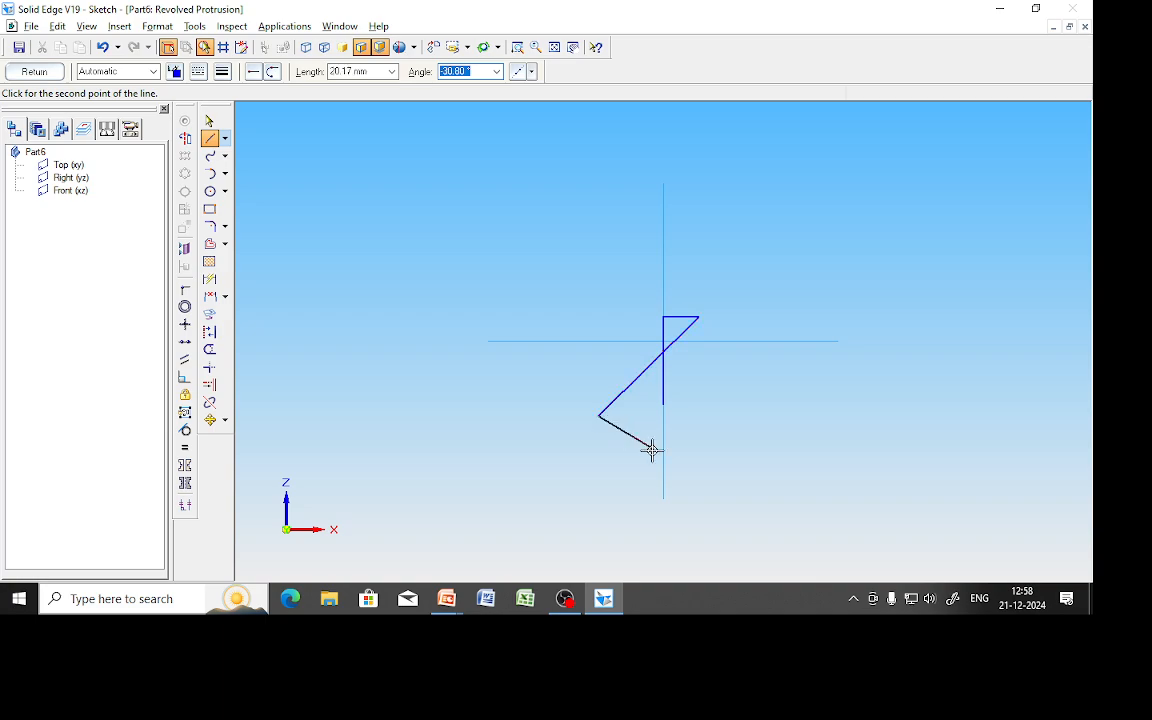
key(Escape)
Close the profile with a short bottom edge and inner vertical edge, trim the chamfer excess, and finish.
click(212, 139)
click(663, 404)
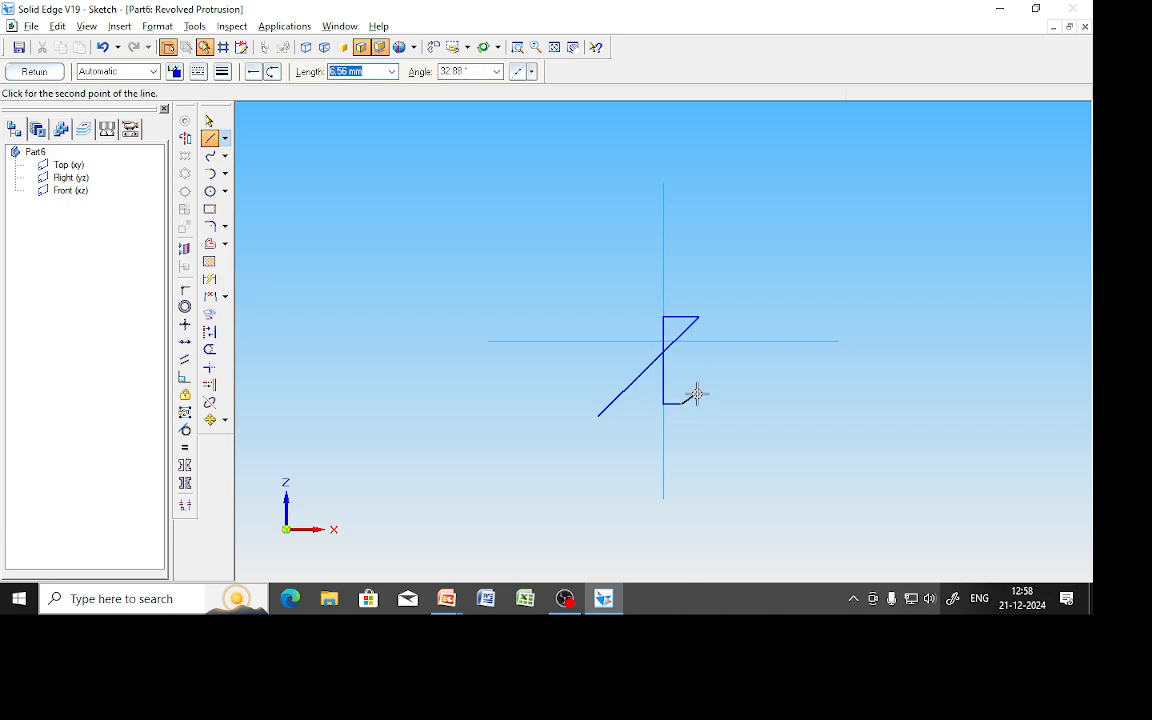
click(680, 403)
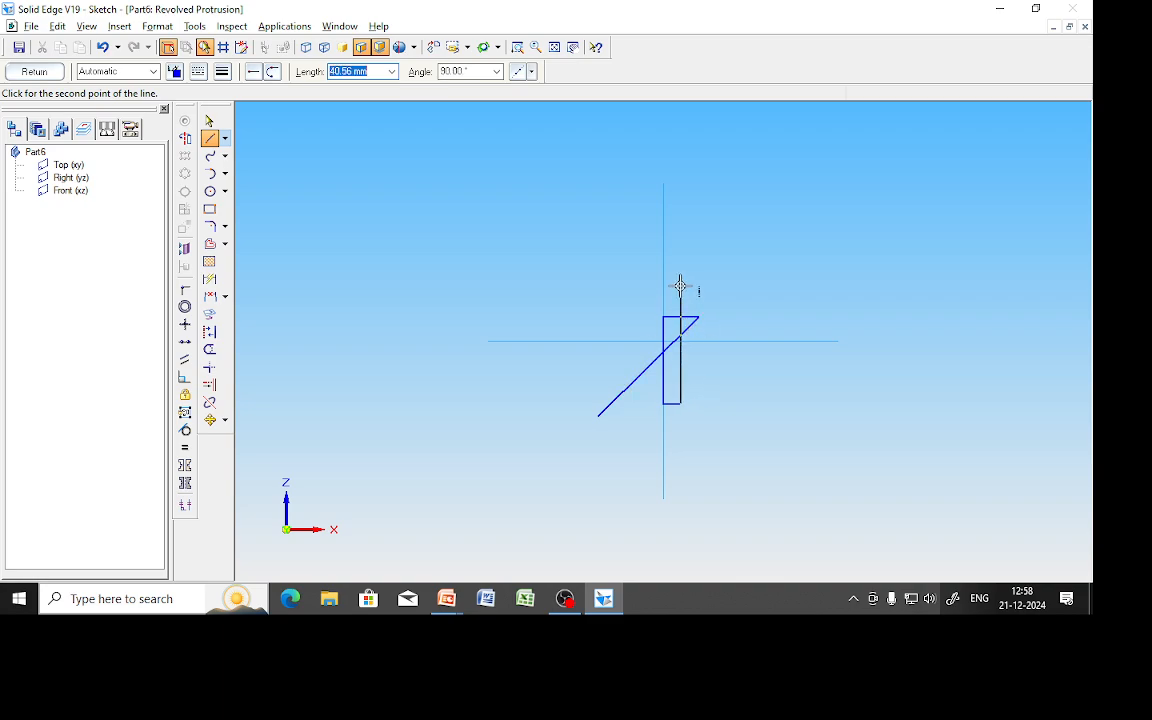
click(679, 322)
click(210, 350)
drag(630, 384, 612, 406)
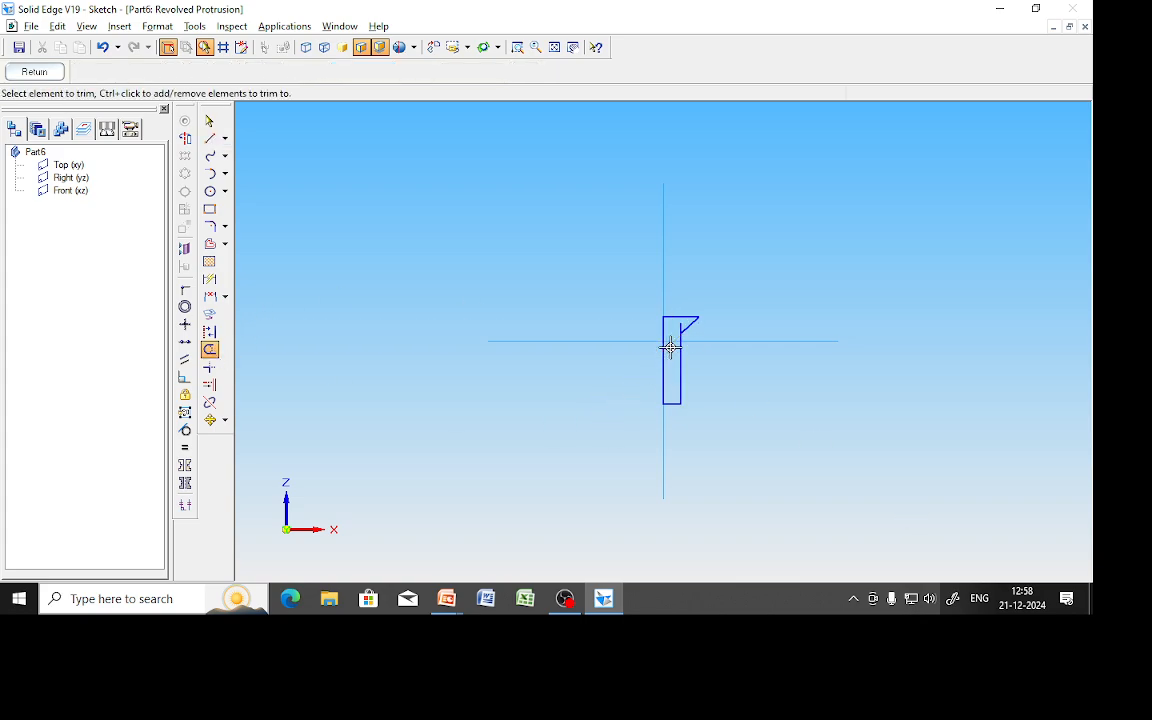
click(672, 336)
click(35, 72)
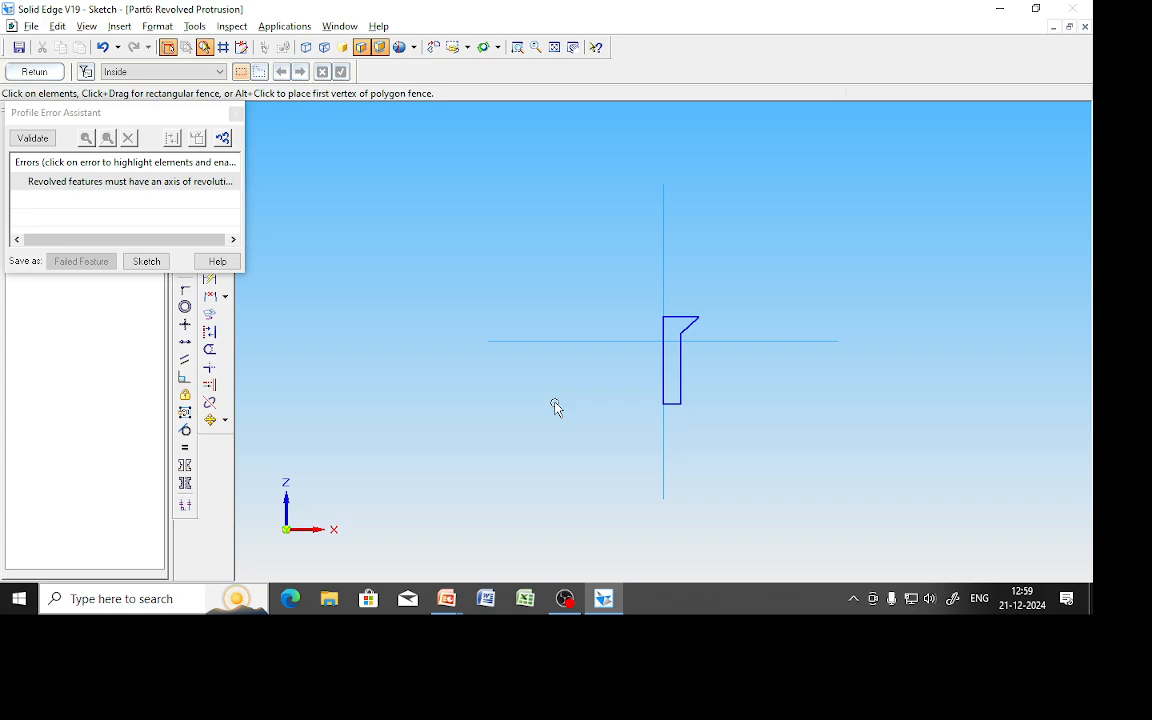
Set the profile's vertical edge as the axis and revolve it 360° into the screw body, Protrusion 1.
click(236, 112)
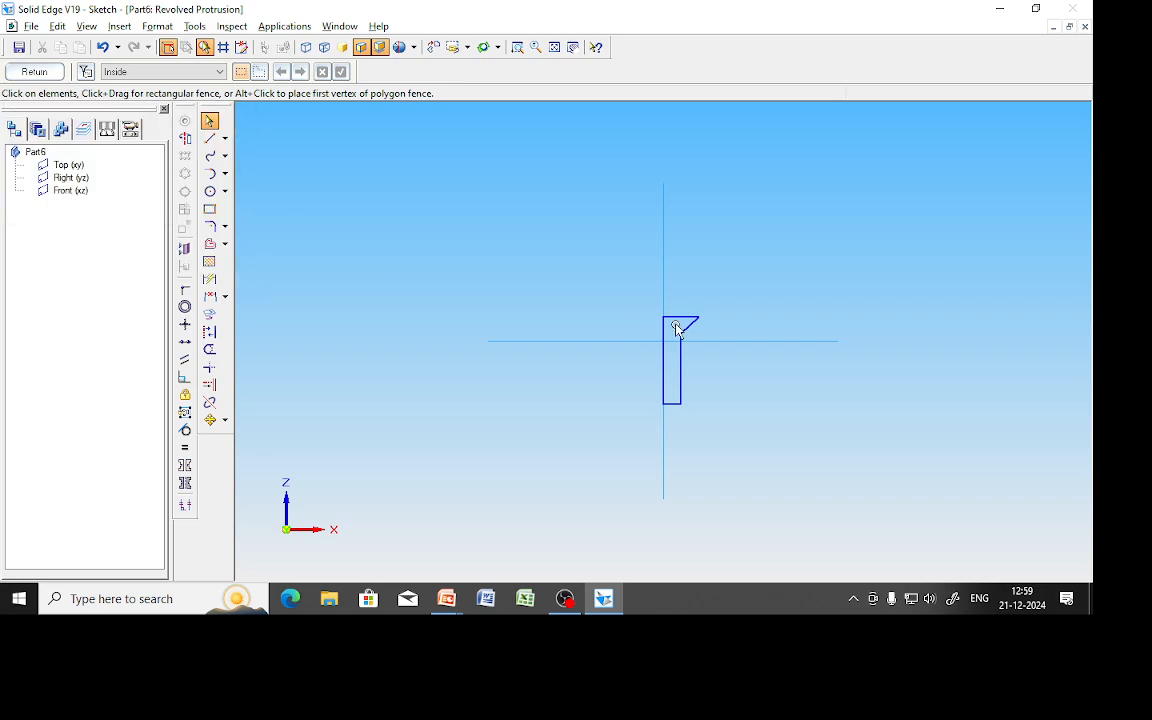
click(185, 121)
click(661, 208)
click(34, 71)
text(360)
key(Return)
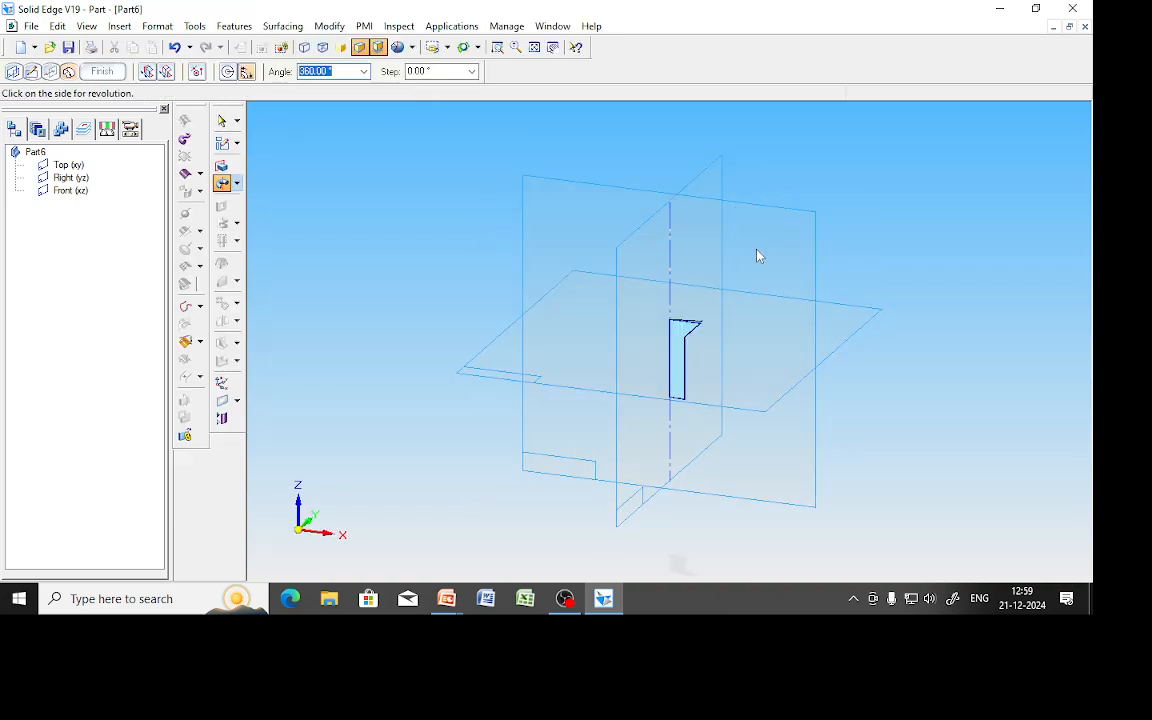
click(757, 256)
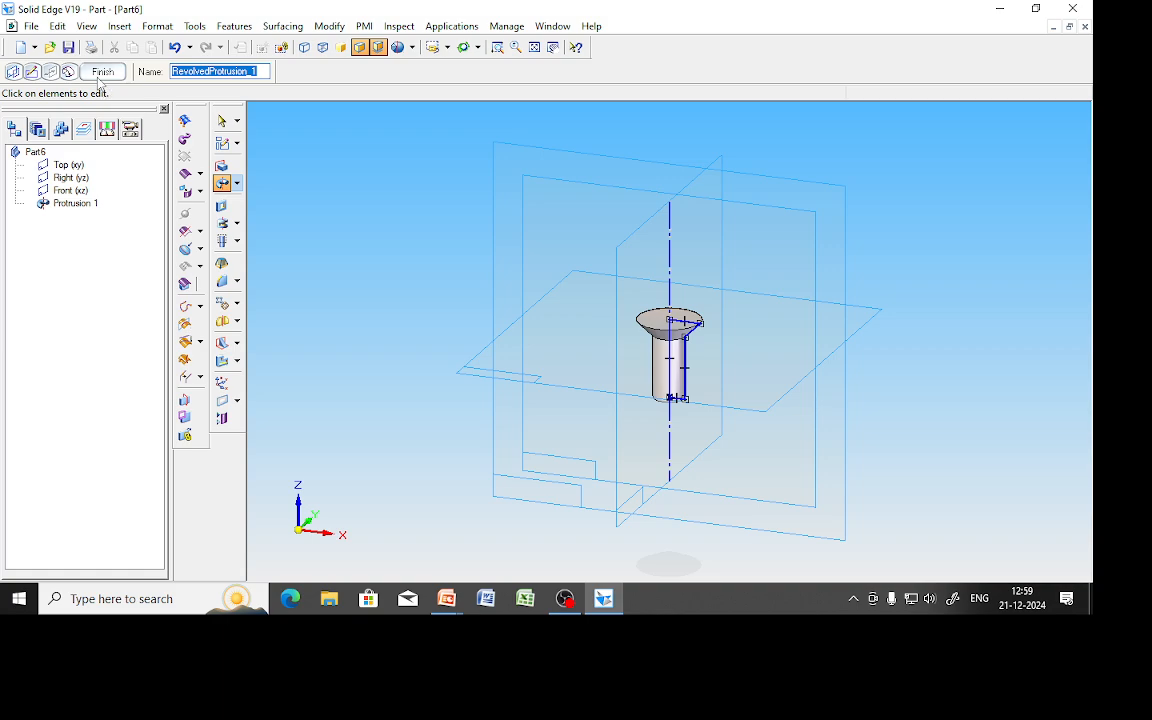
click(101, 74)
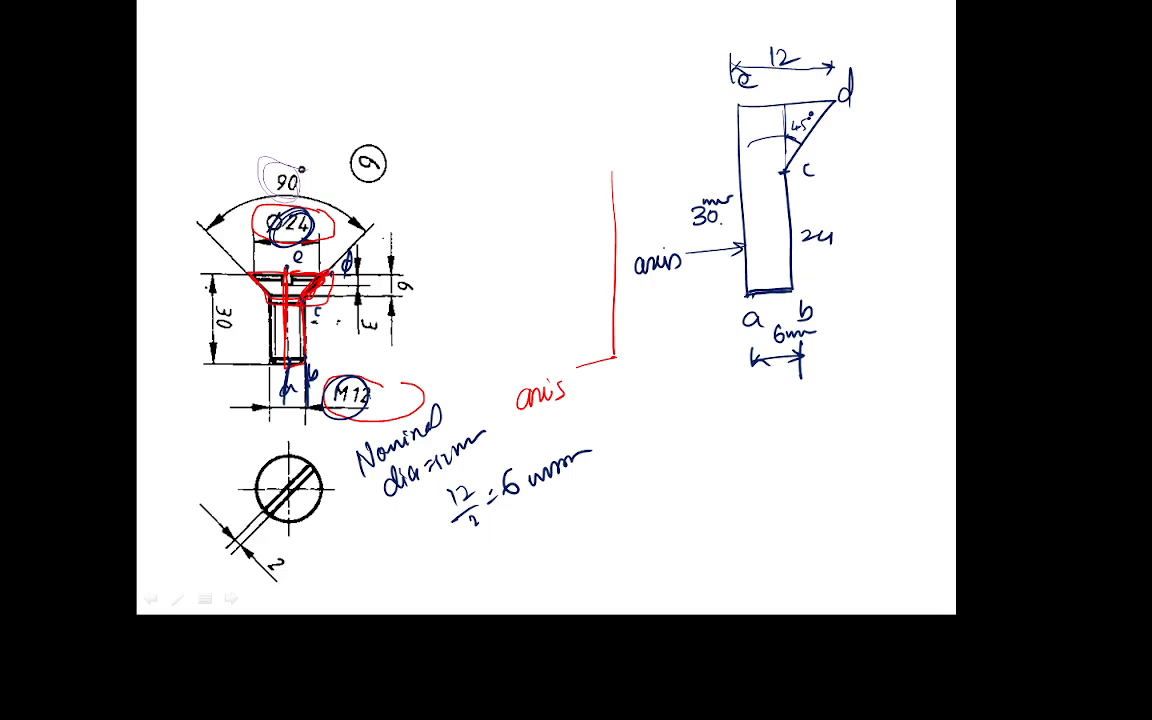
Box a dimension label and circle the 2 mm slot width on the screw slide, then return to Solid Edge.
mouse_move(376, 317)
mouse_down()
mouse_move(357, 317)
mouse_move(365, 335)
mouse_move(383, 325)
mouse_move(369, 317)
mouse_up()
mouse_move(282, 548)
mouse_down()
mouse_move(262, 577)
mouse_move(300, 553)
mouse_up()
key(alt+Tab)
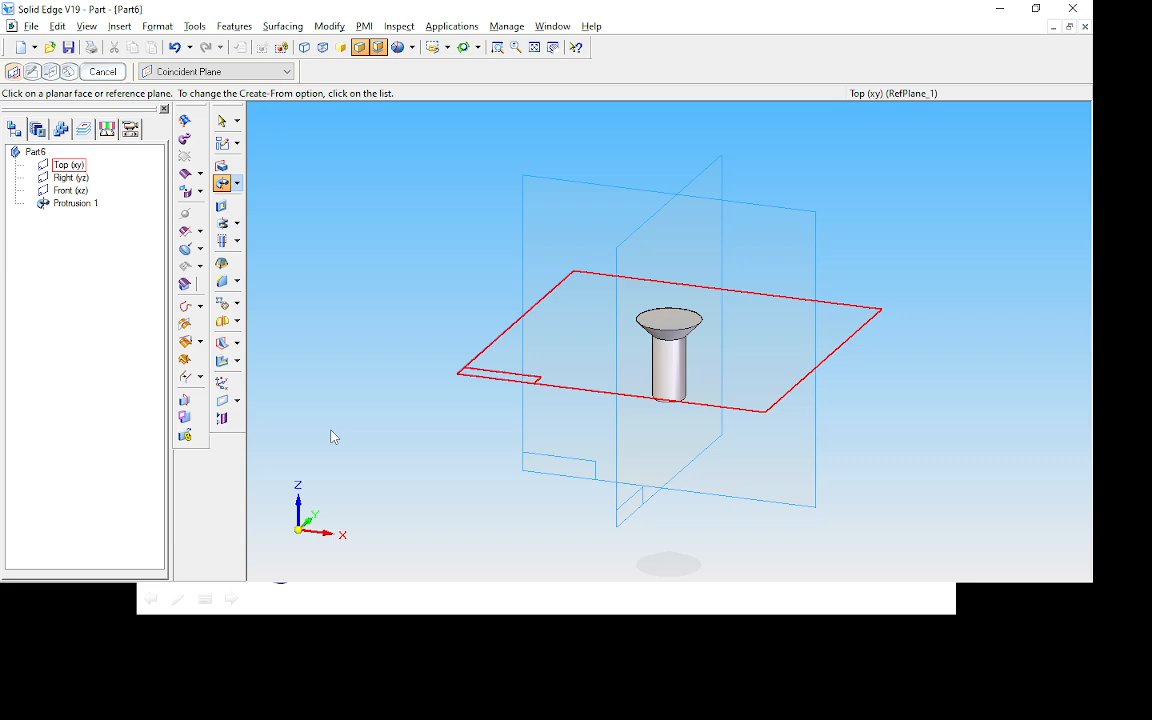
Start a cutout on the front plane and sketch a slot rectangle down into the screw head.
click(222, 205)
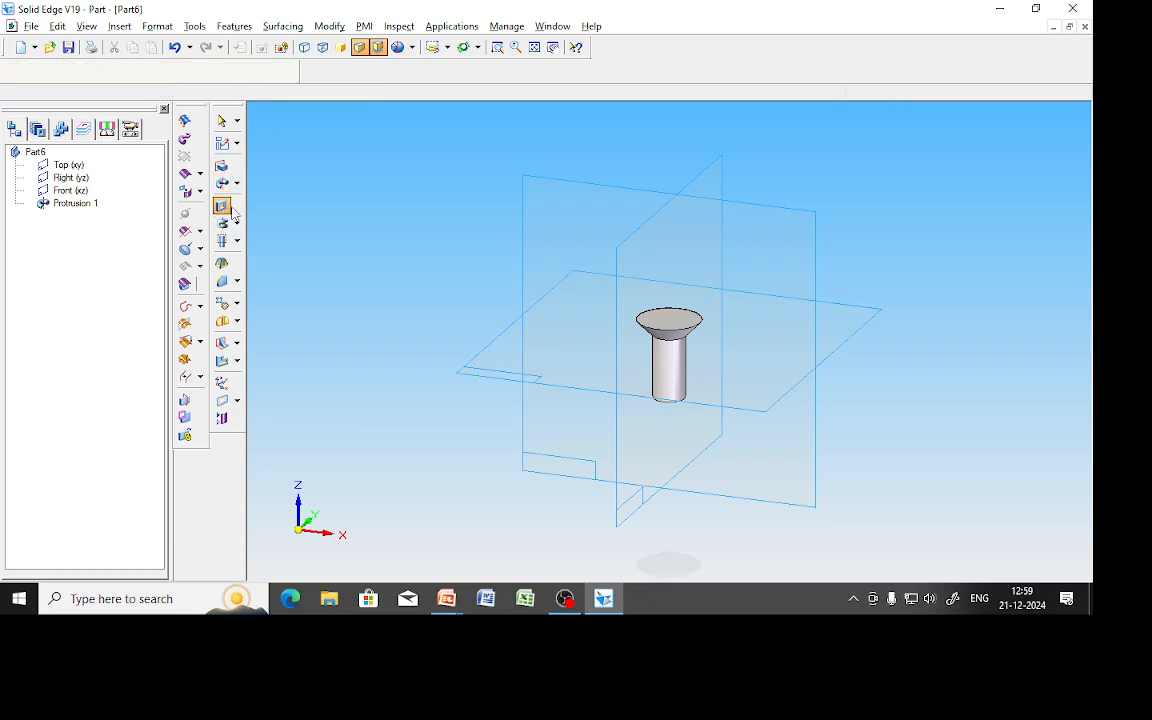
click(799, 210)
click(517, 47)
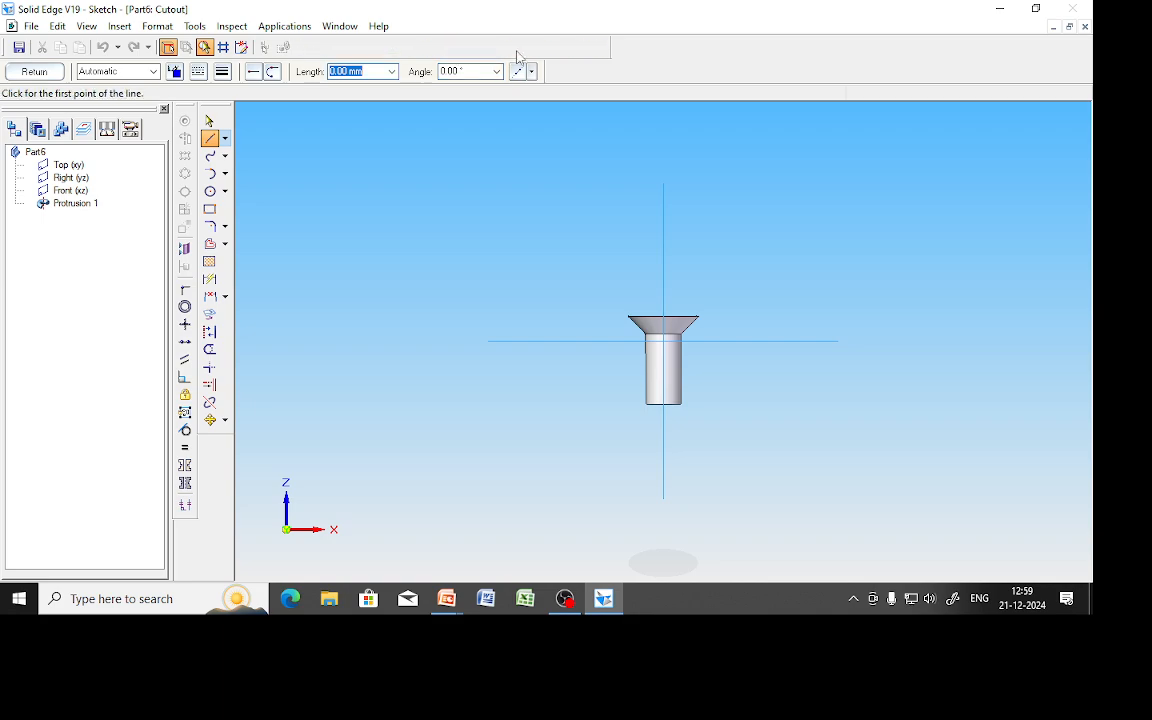
drag(632, 316, 724, 346)
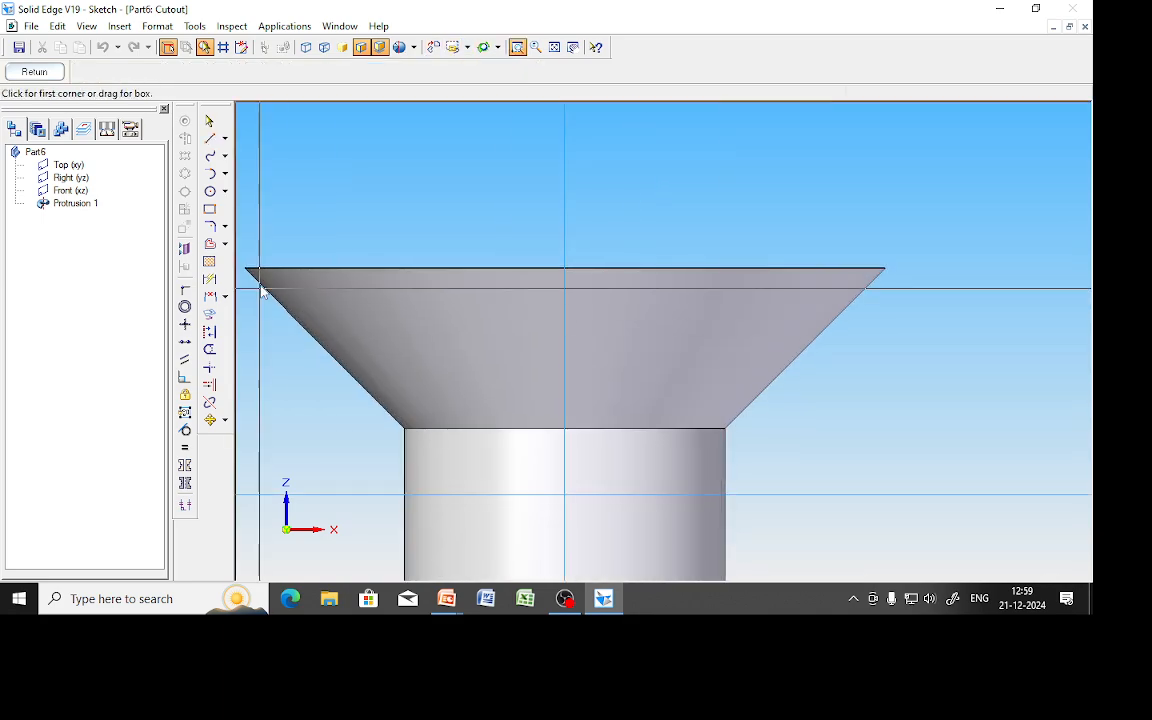
click(210, 209)
click(514, 268)
click(621, 268)
click(616, 398)
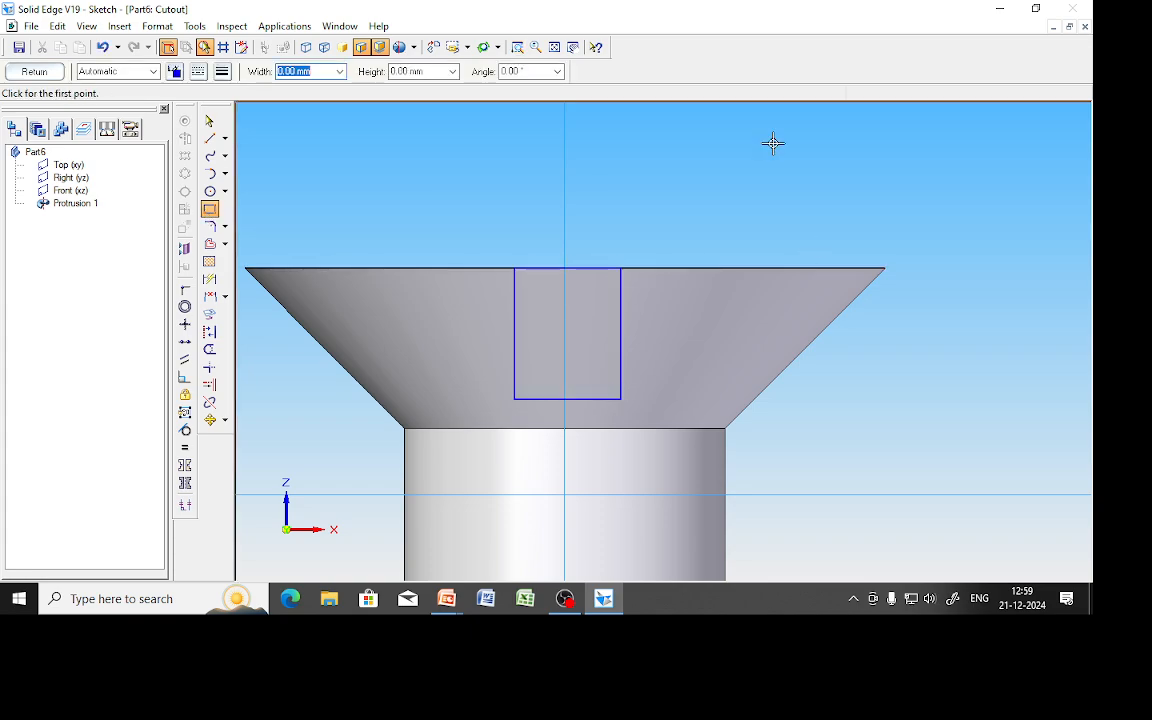
Dimension the slot 2 mm wide and 1 mm from the centreline axis.
click(210, 279)
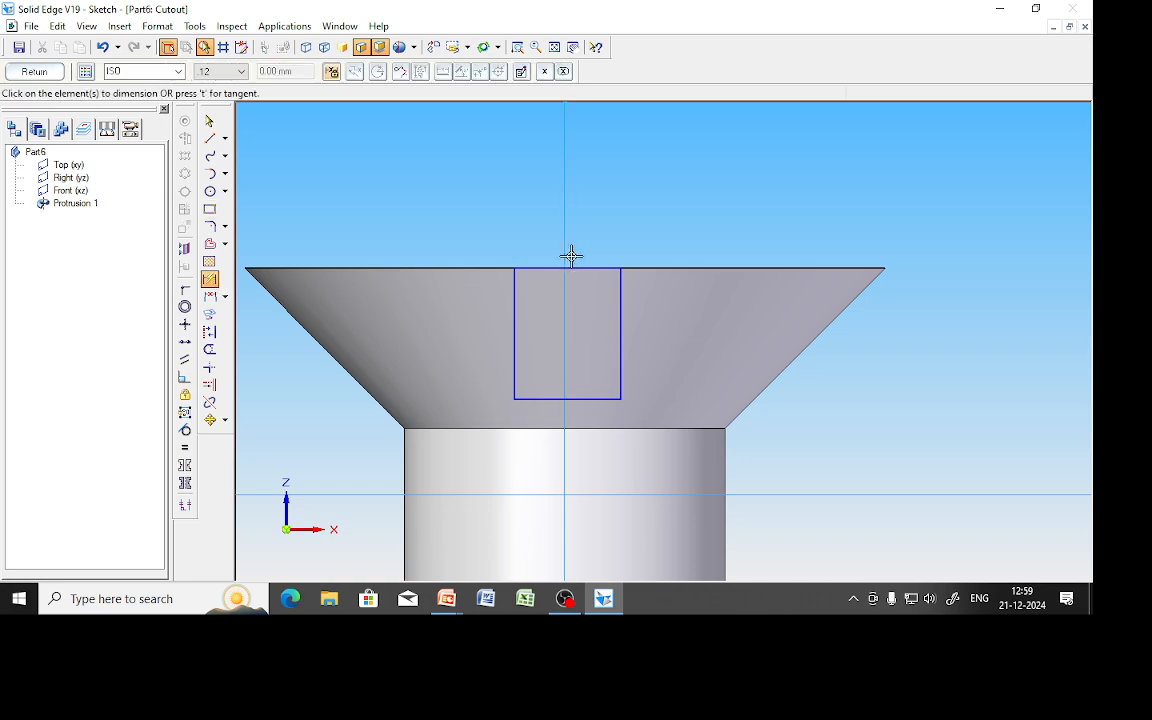
click(581, 267)
click(591, 226)
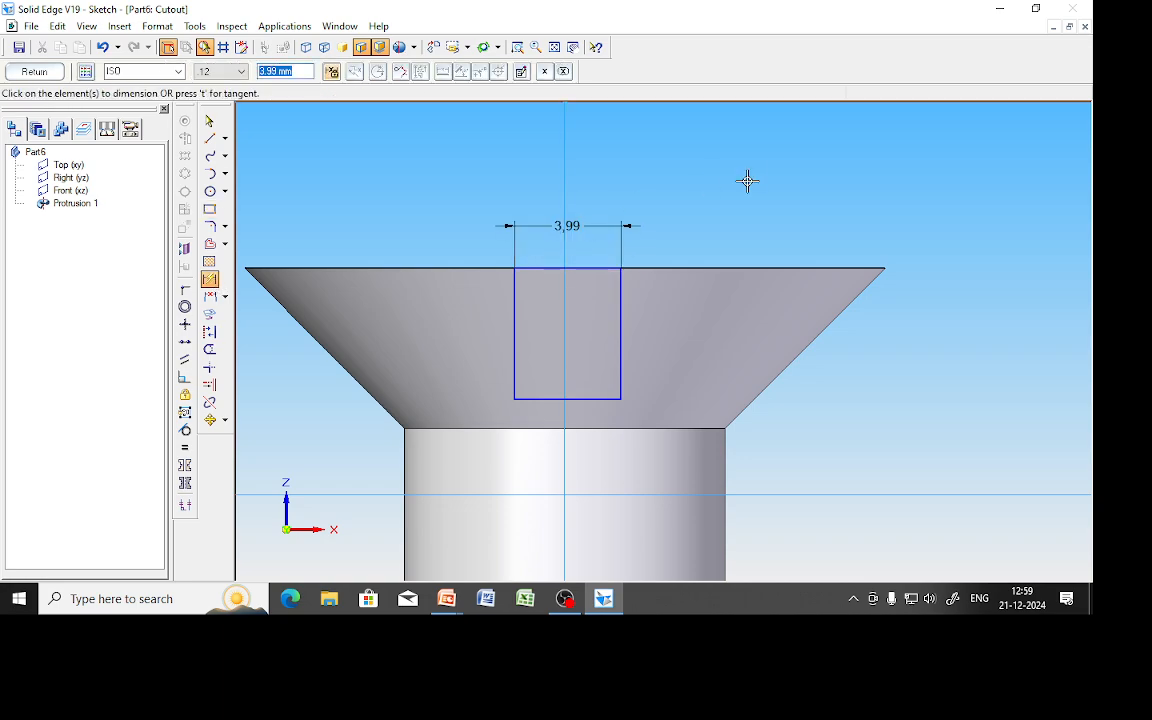
text(2)
key(Return)
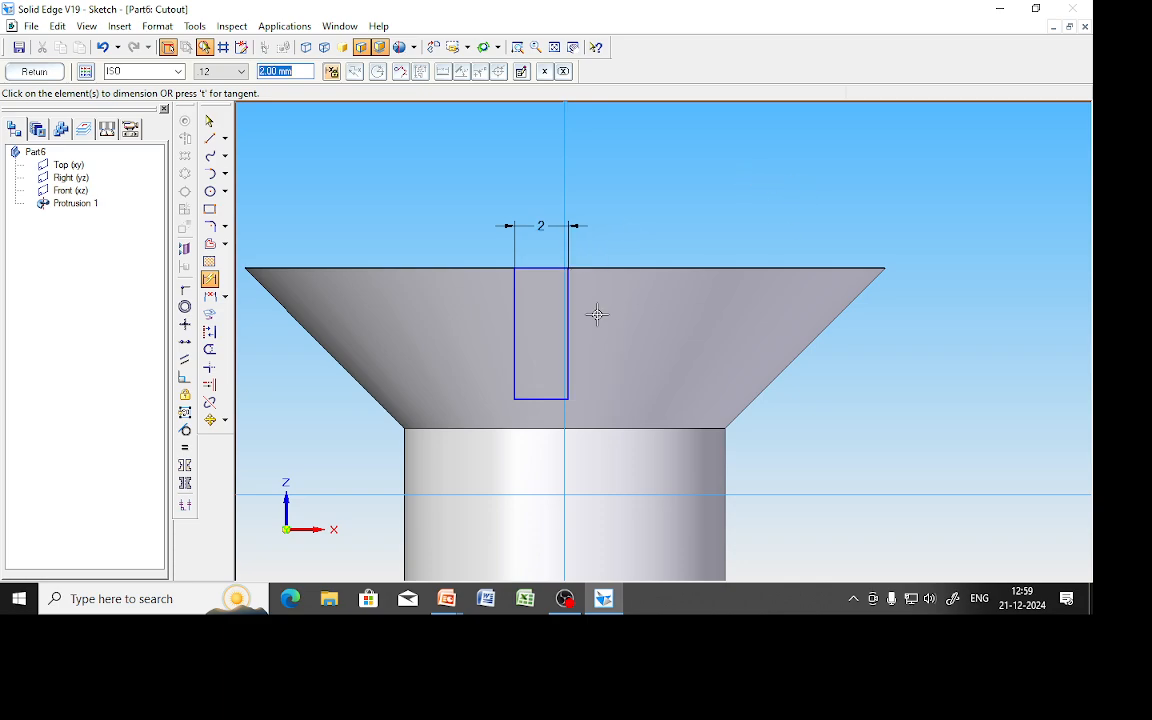
click(564, 180)
click(514, 281)
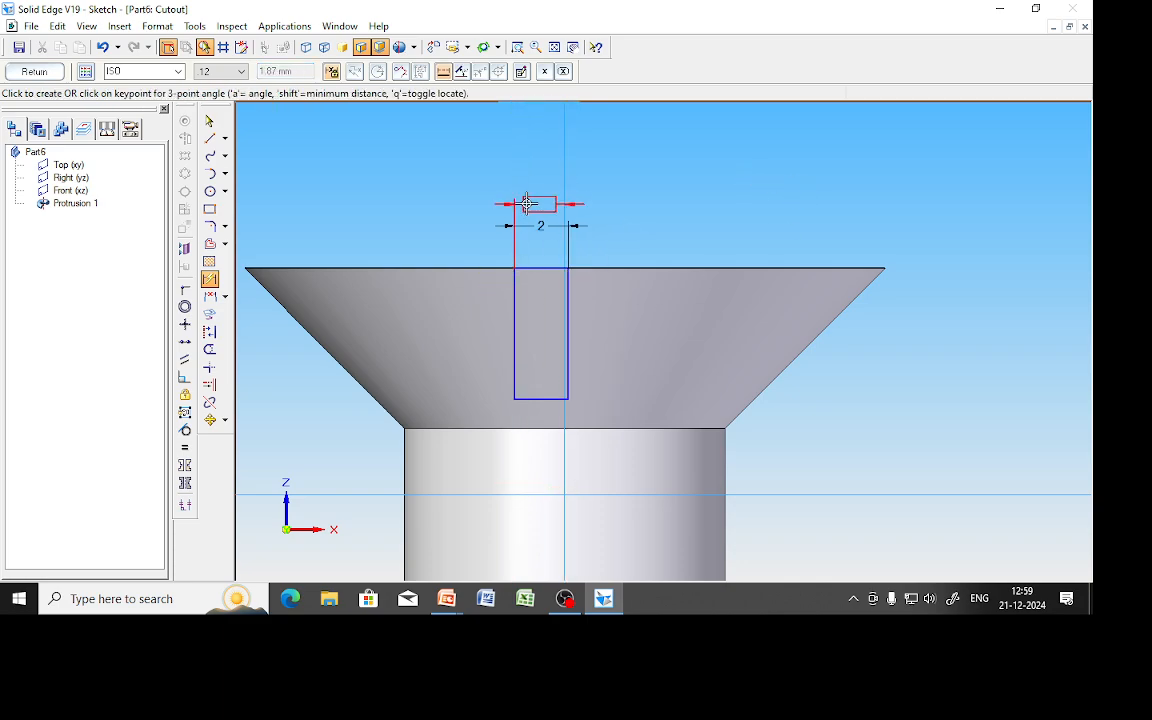
click(596, 197)
text(1)
key(Return)
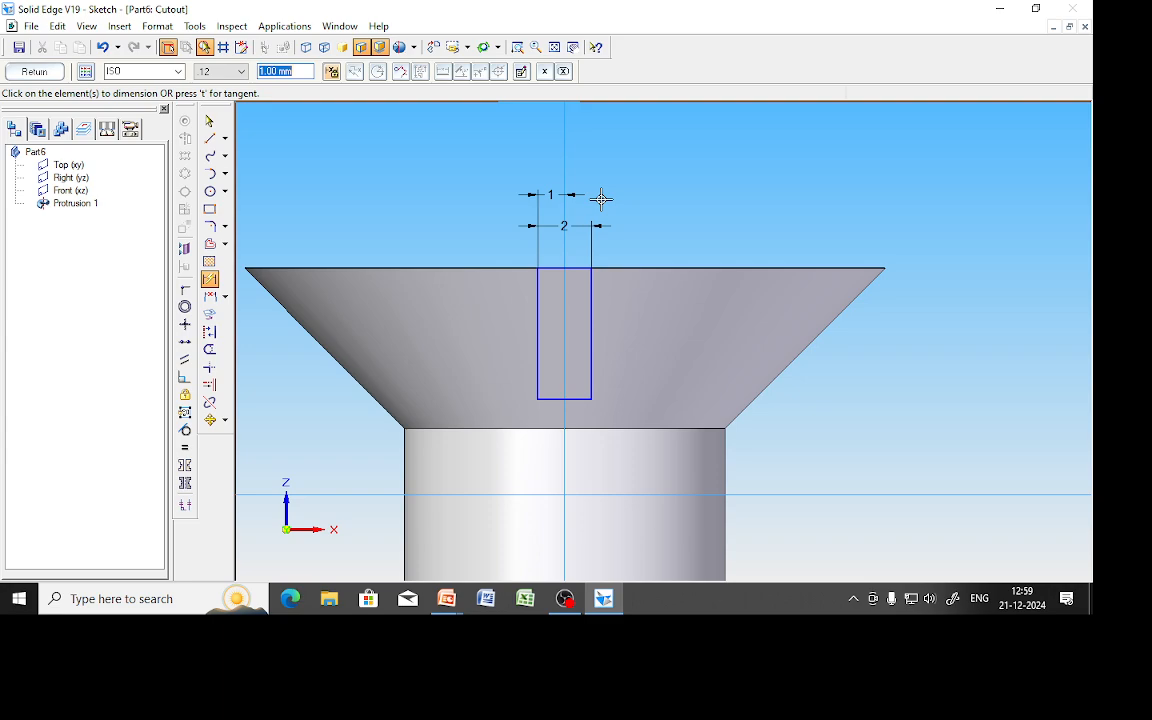
Make the slot 3 mm deep and finish the cutout through the head.
click(592, 330)
click(640, 333)
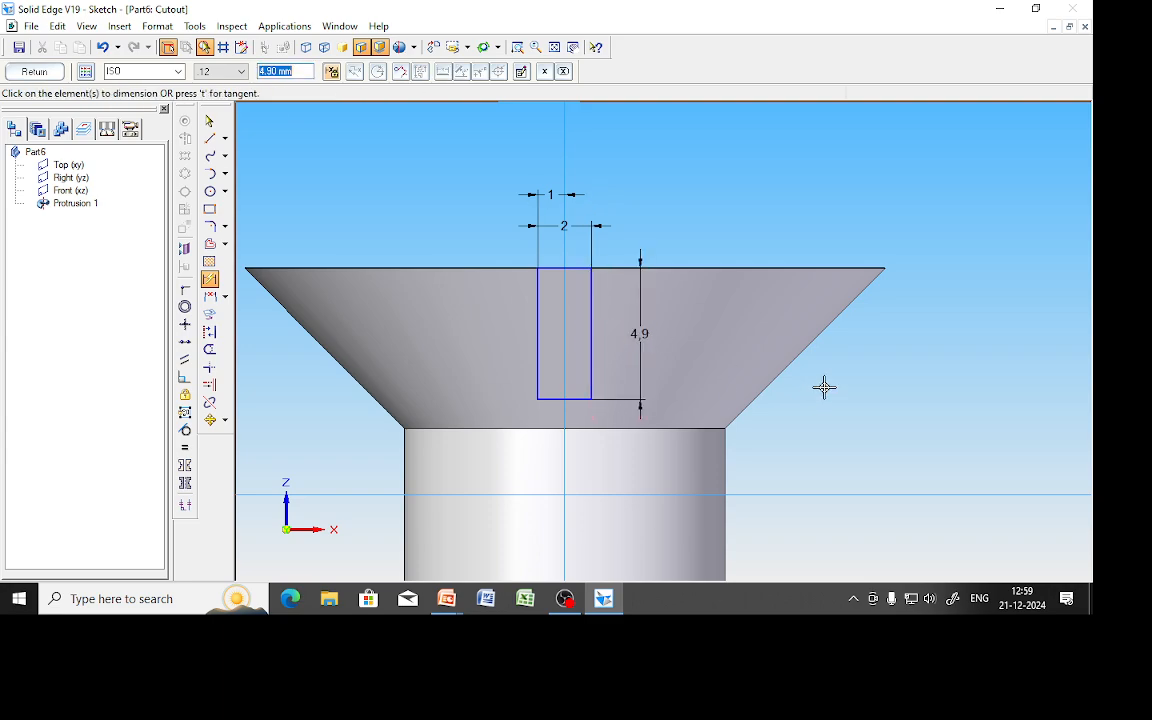
text(3)
key(Return)
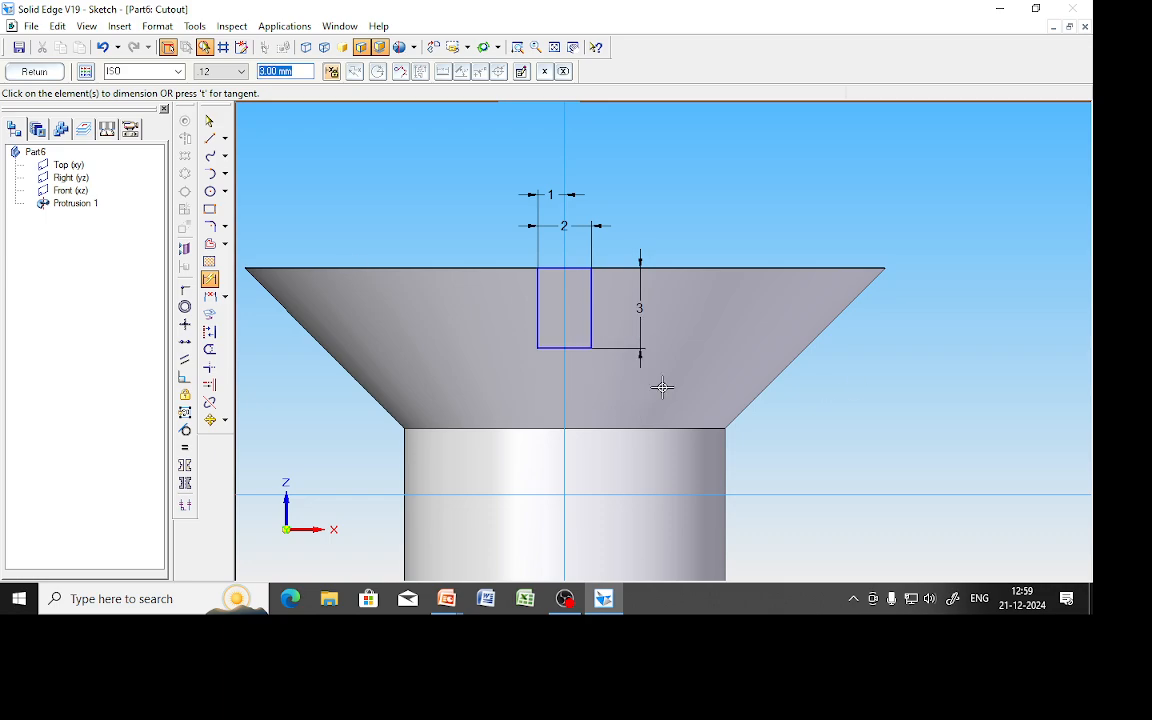
click(22, 74)
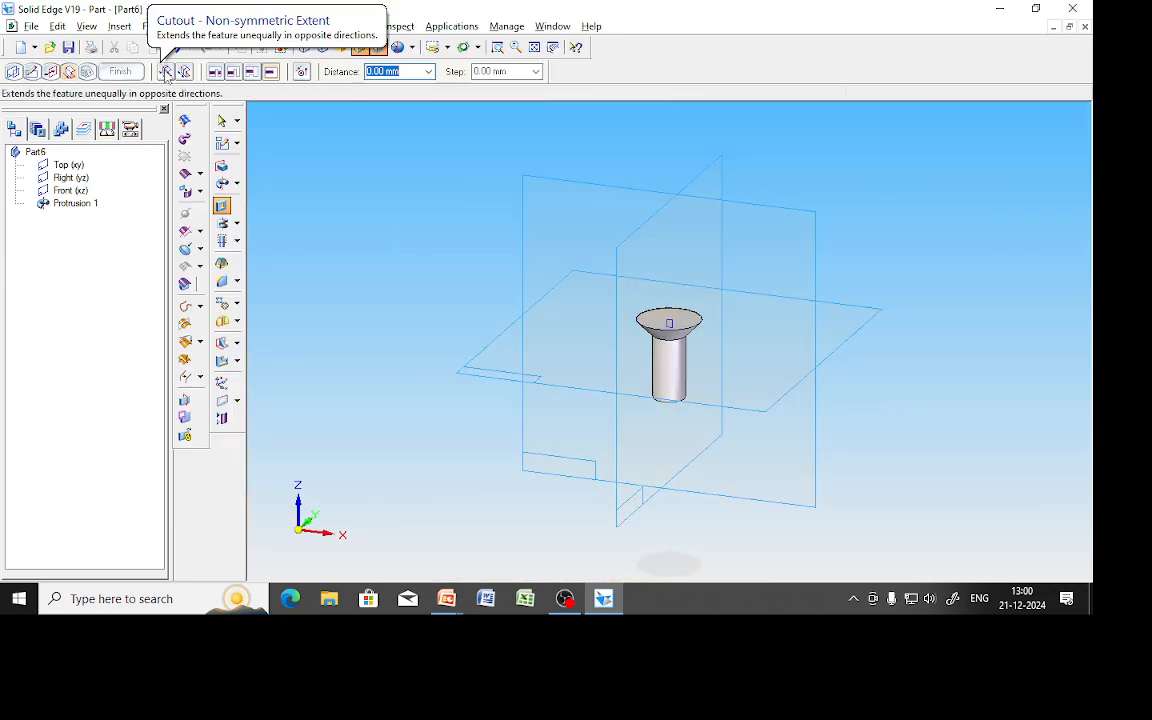
click(378, 250)
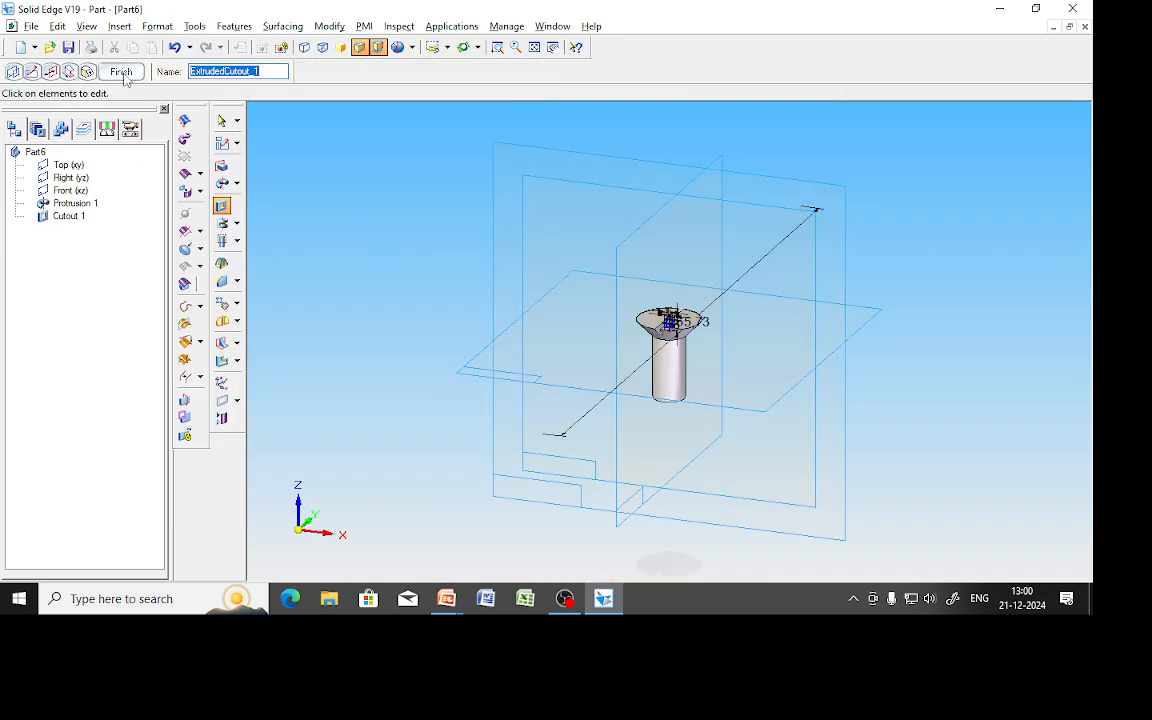
key(Return)
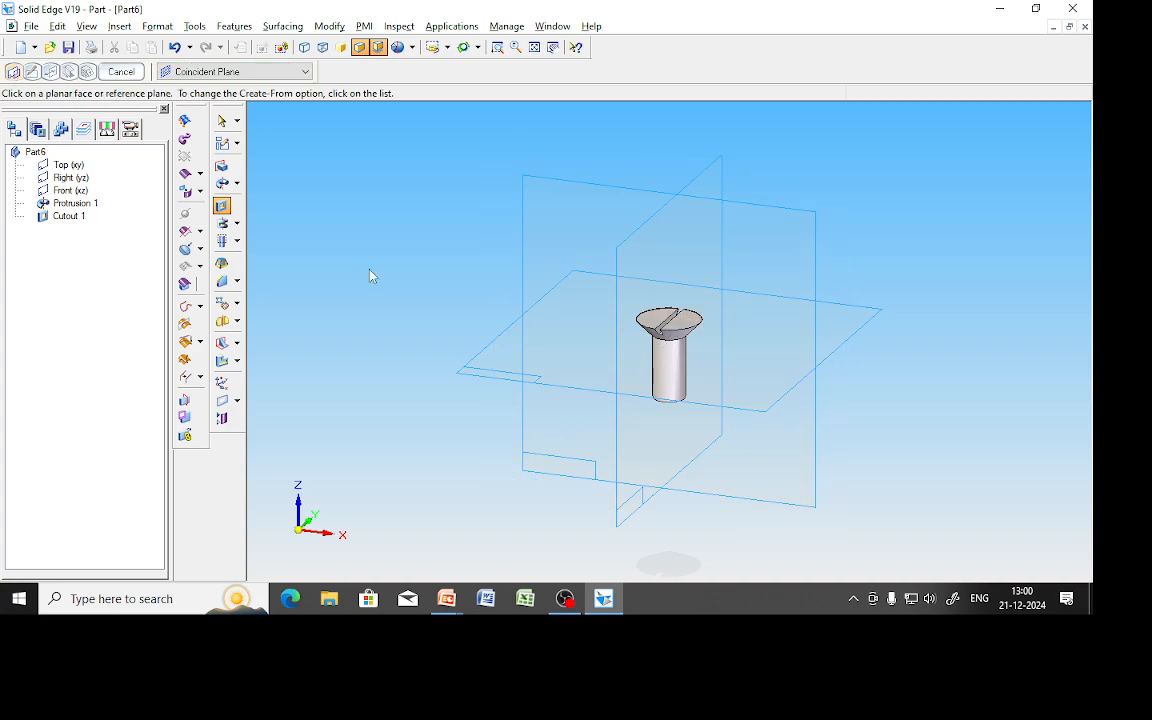
key(alt+Tab)
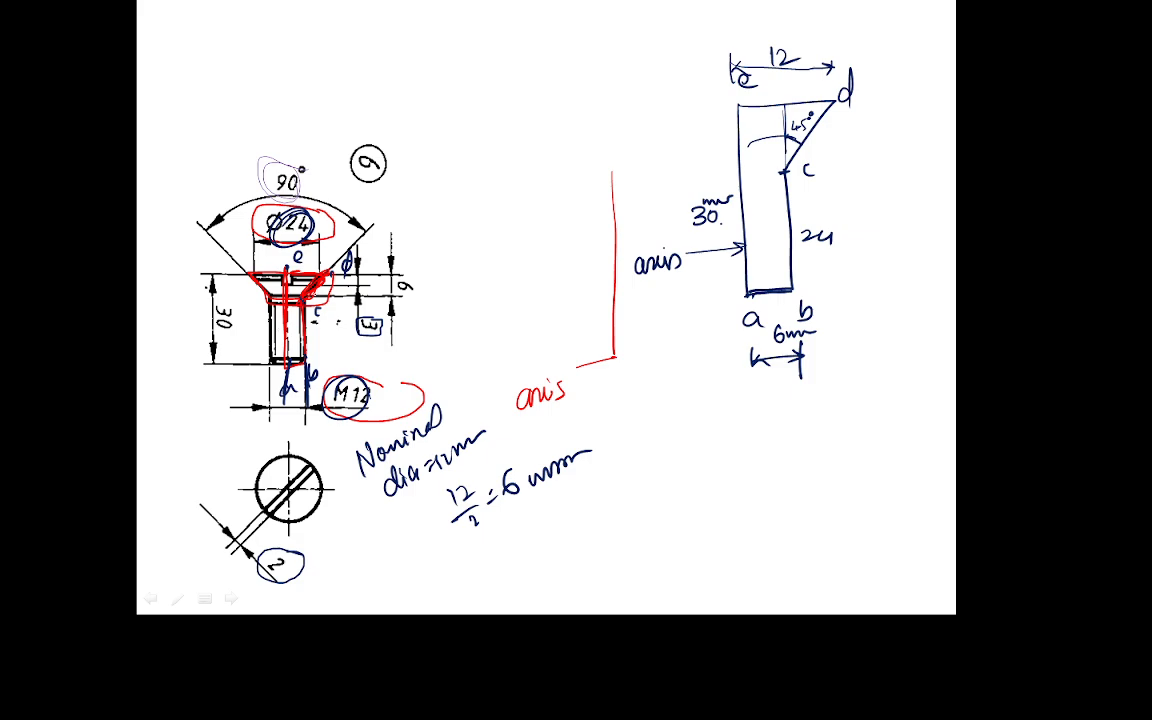
Review the presentation slides, then cancel the pending plane selection on the screw model.
key(Left)
key(Left)
key(Right)
key(Right)
key(alt+Tab)
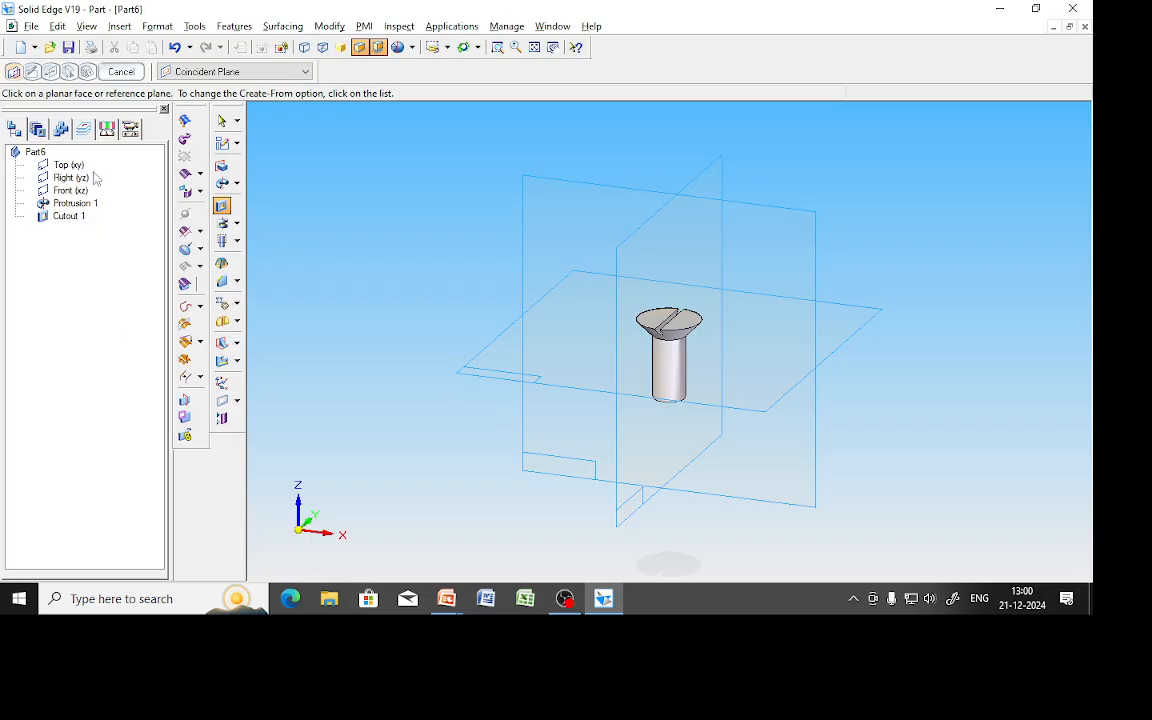
click(121, 71)
right_click(88, 203)
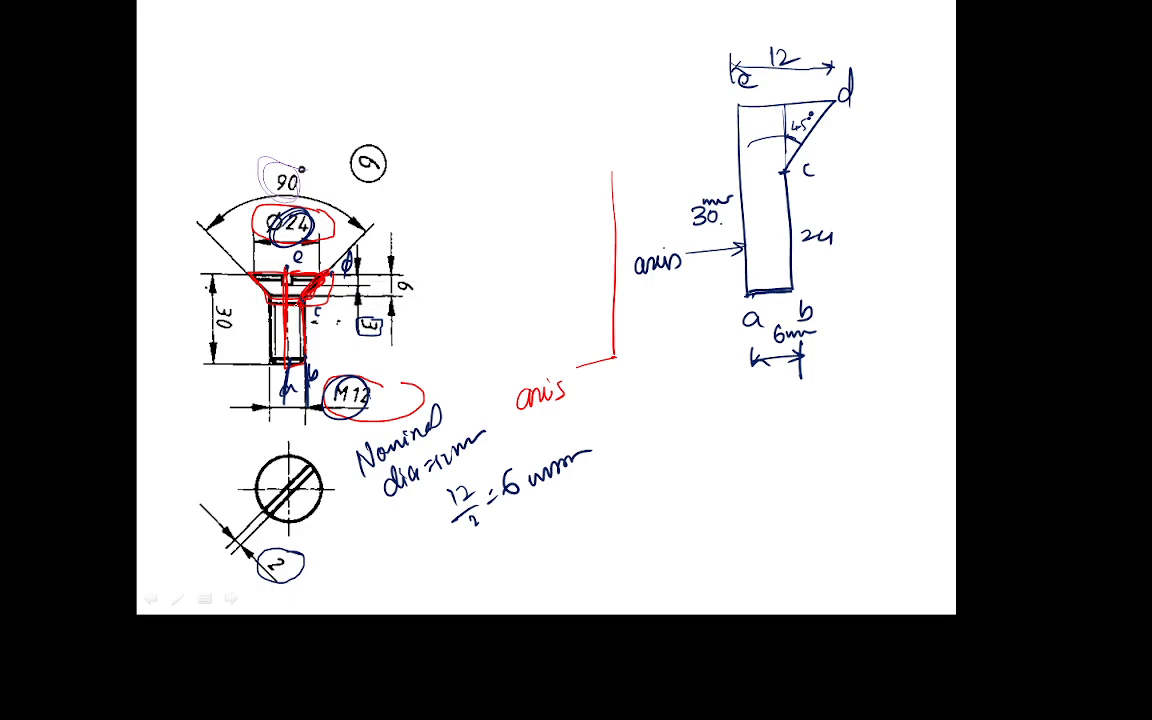
Ink lines at points c and d marking the 24 mm c–b edge on the sketch.
drag(251, 298, 243, 358)
mouse_move(778, 172)
mouse_down()
mouse_move(856, 166)
mouse_move(823, 200)
mouse_move(828, 296)
mouse_move(843, 278)
mouse_move(842, 291)
mouse_up()
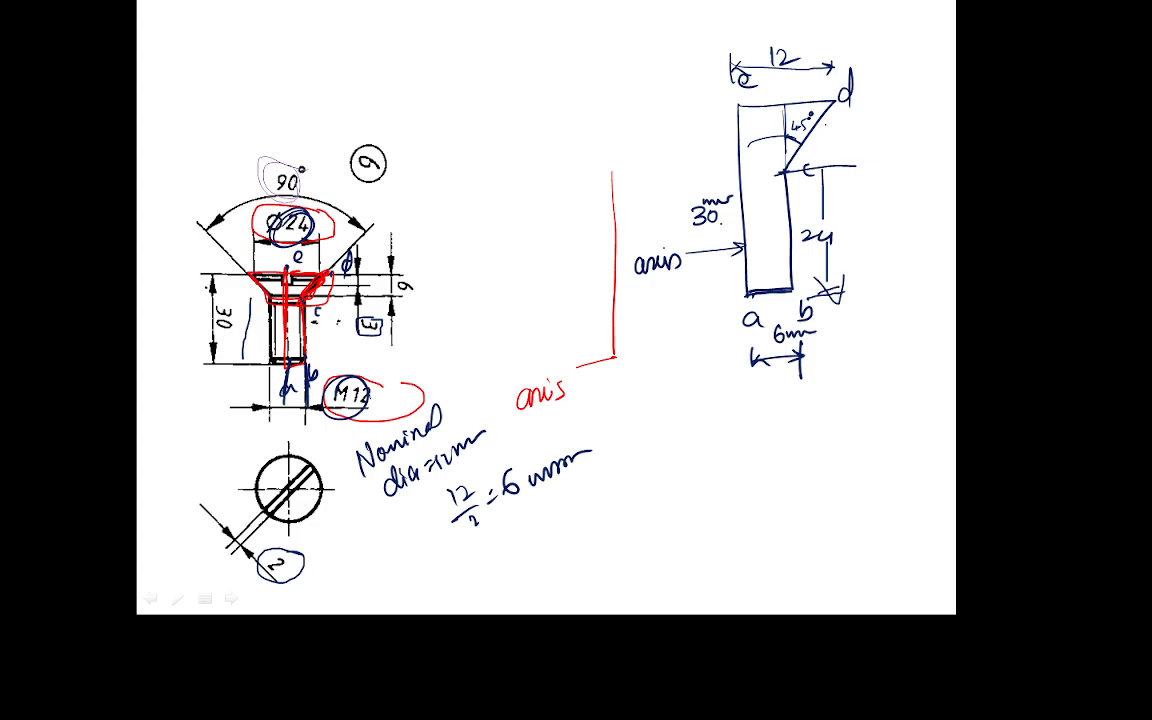
drag(839, 100, 839, 165)
mouse_move(862, 118)
mouse_down()
mouse_move(849, 160)
mouse_move(902, 145)
mouse_up()
mouse_move(867, 140)
mouse_down()
mouse_move(867, 176)
mouse_move(799, 240)
mouse_move(848, 212)
mouse_up()
key(alt+Tab)
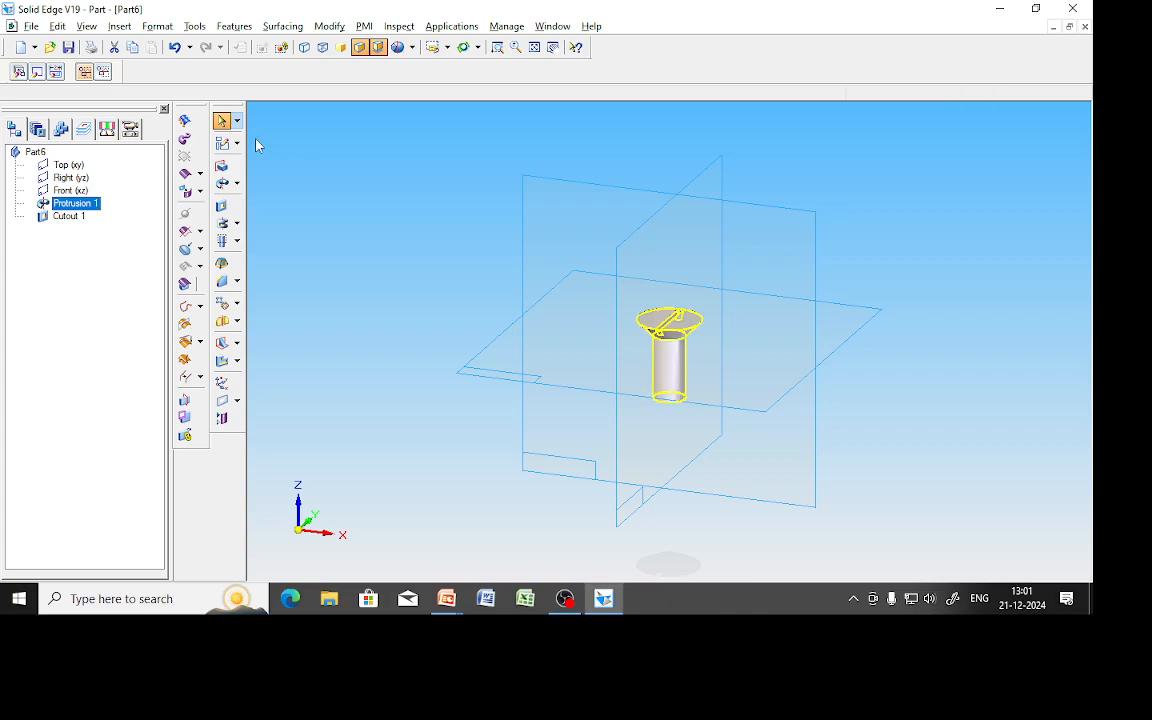
Edit Protrusion 1's profile and add the 24 shank height and 12 head dimensions.
click(33, 301)
right_click(64, 205)
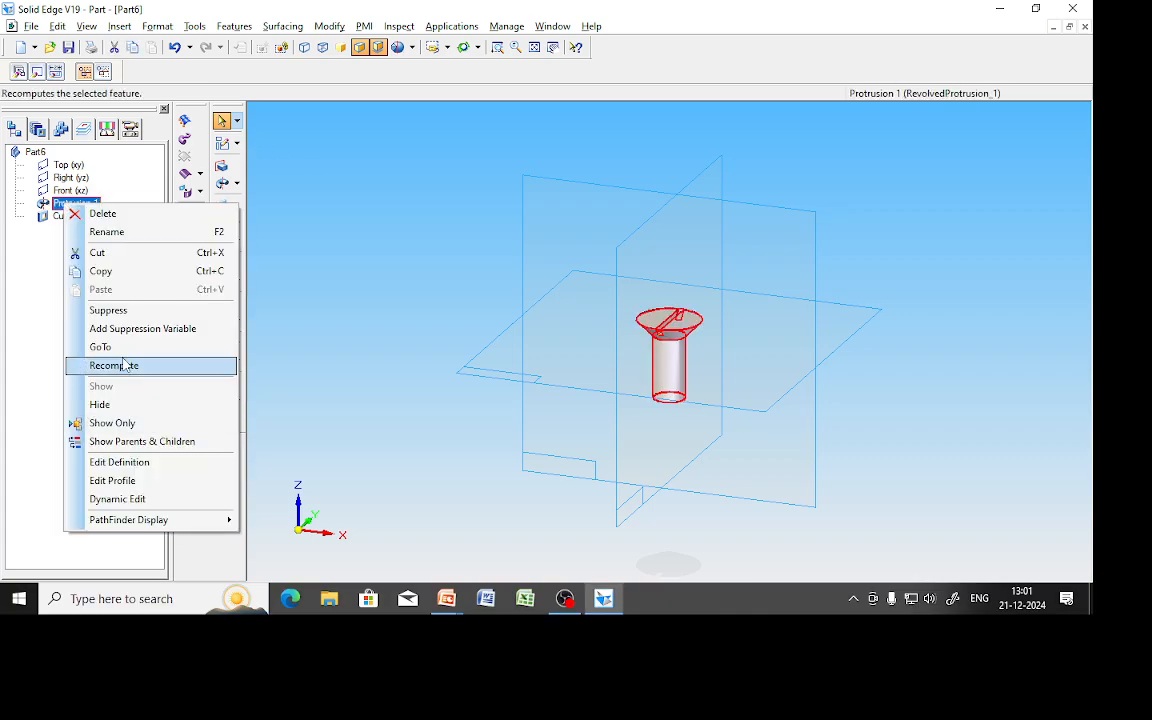
click(112, 481)
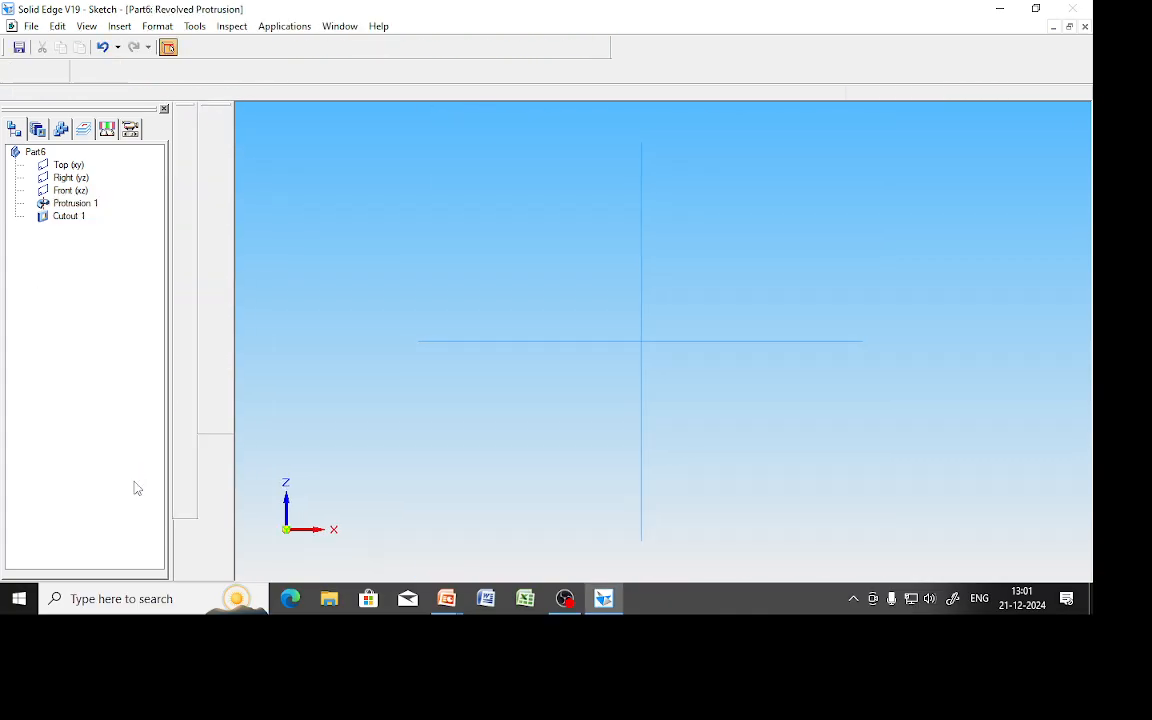
click(210, 279)
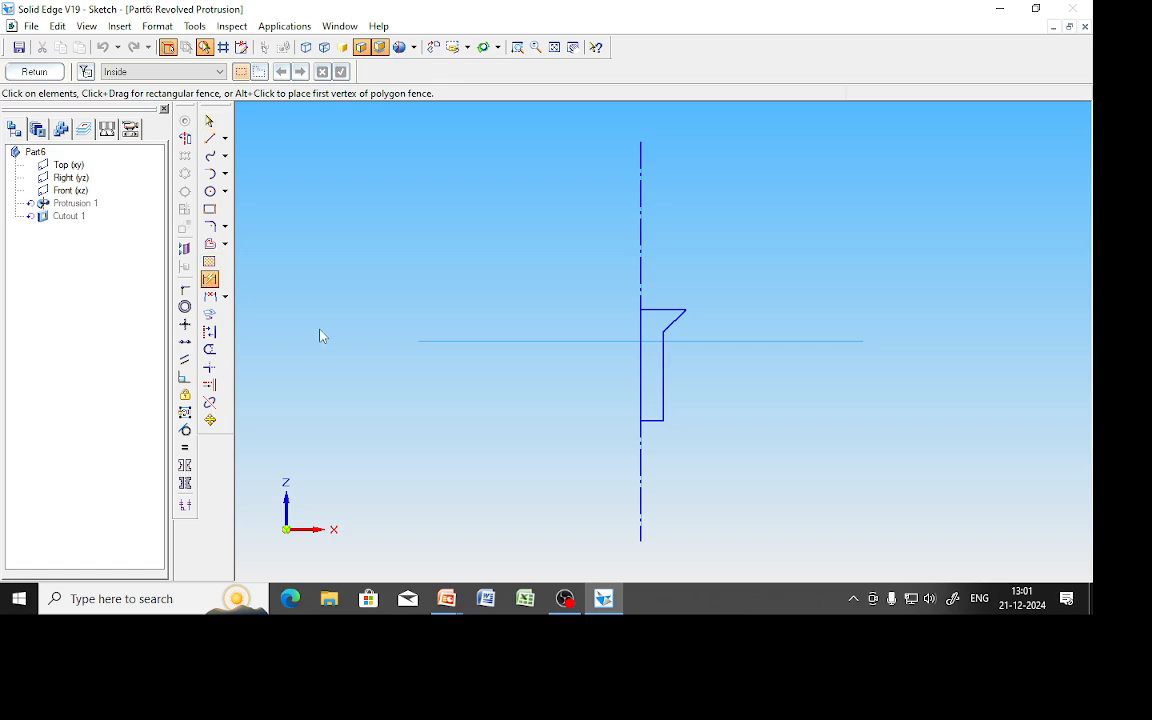
click(663, 381)
click(704, 384)
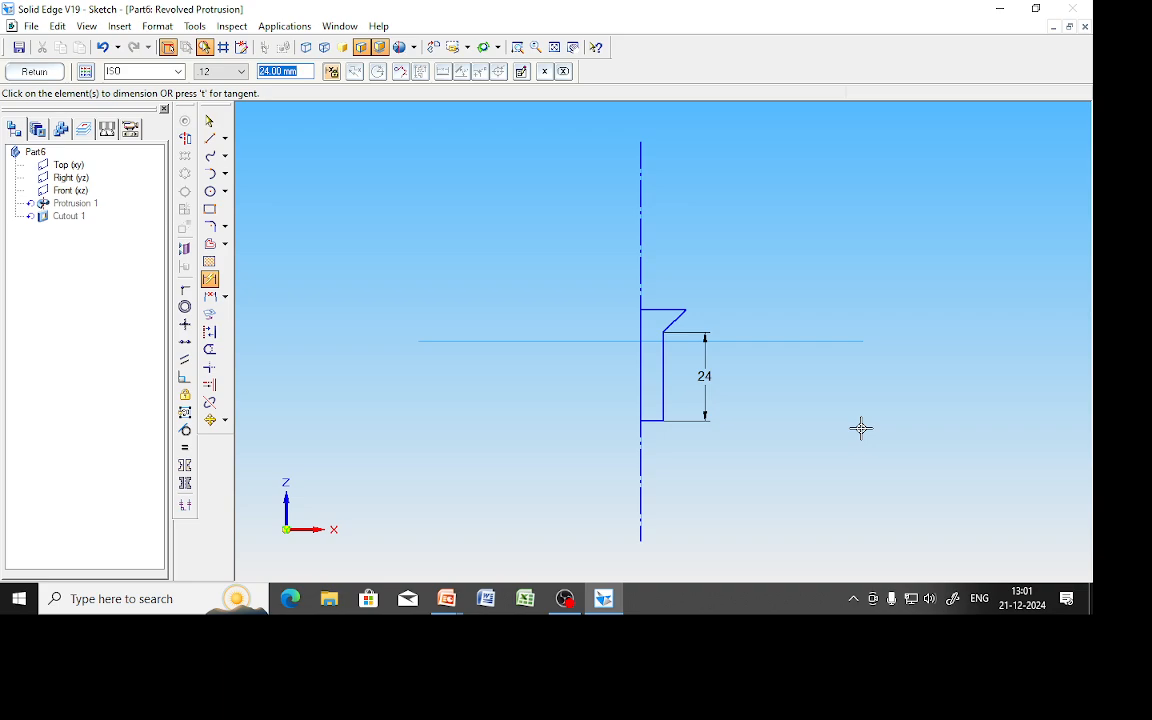
click(672, 310)
click(663, 278)
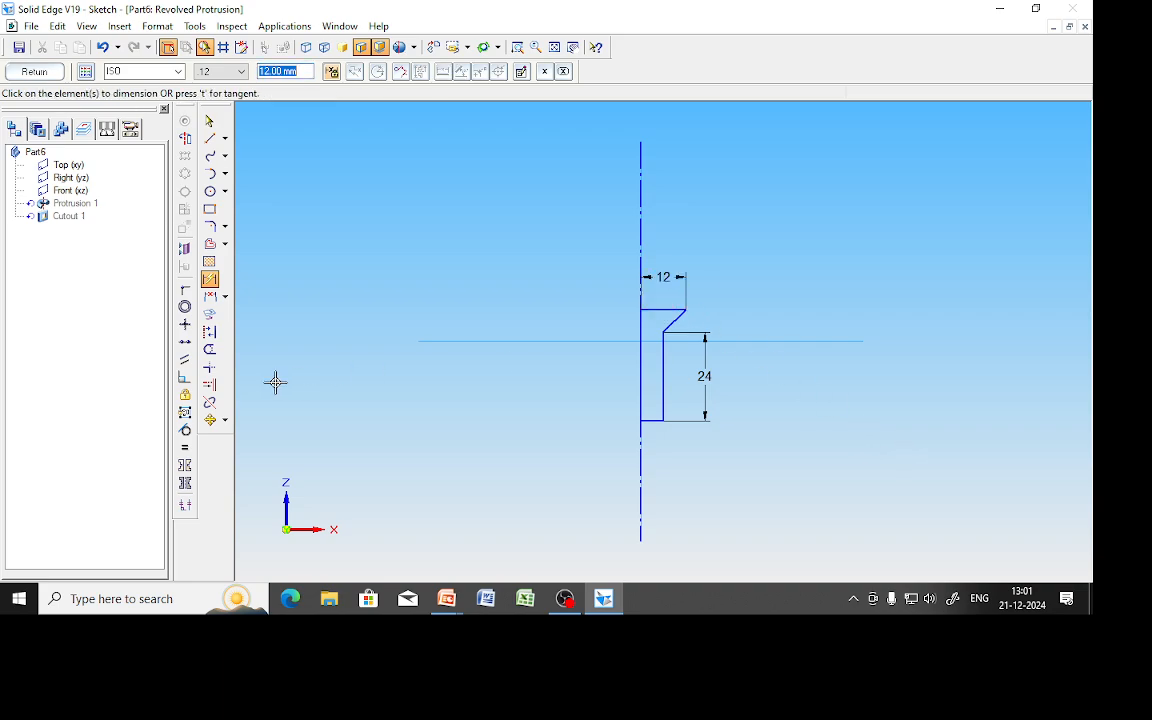
Add a 45° angle dimension between the chamfer line and the axis, then close the sketch.
click(224, 296)
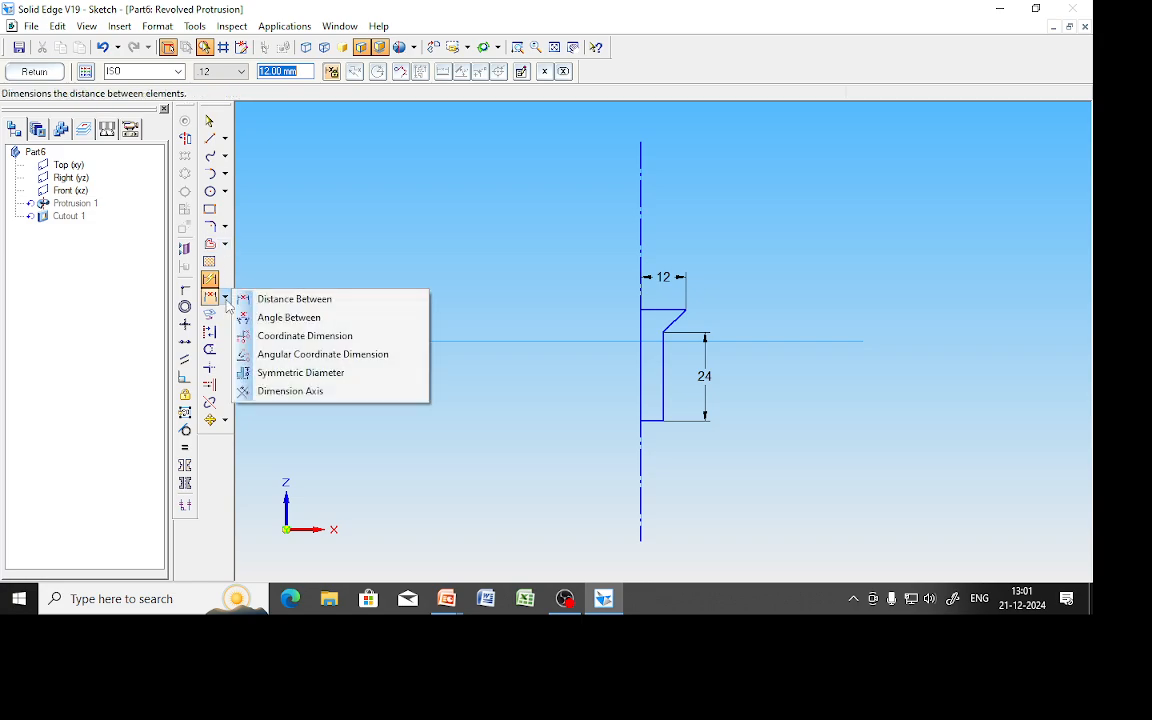
click(289, 317)
click(670, 316)
click(642, 244)
right_click(690, 250)
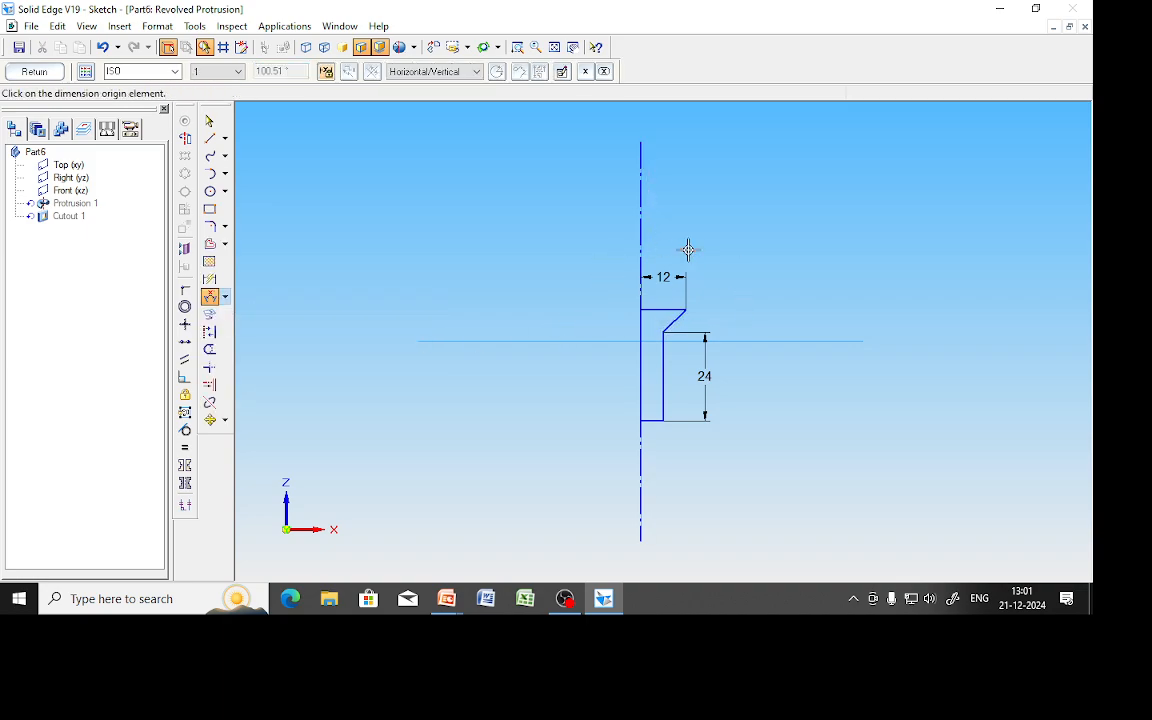
click(641, 293)
click(678, 318)
right_click(656, 327)
click(667, 327)
click(641, 321)
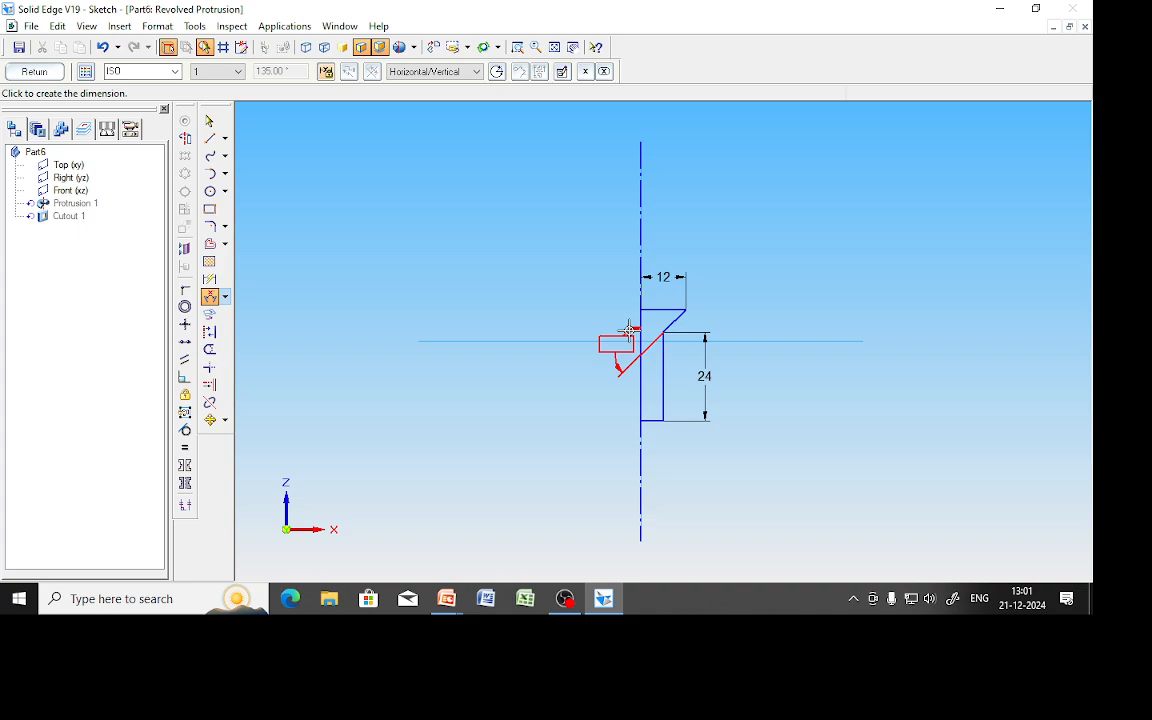
click(726, 259)
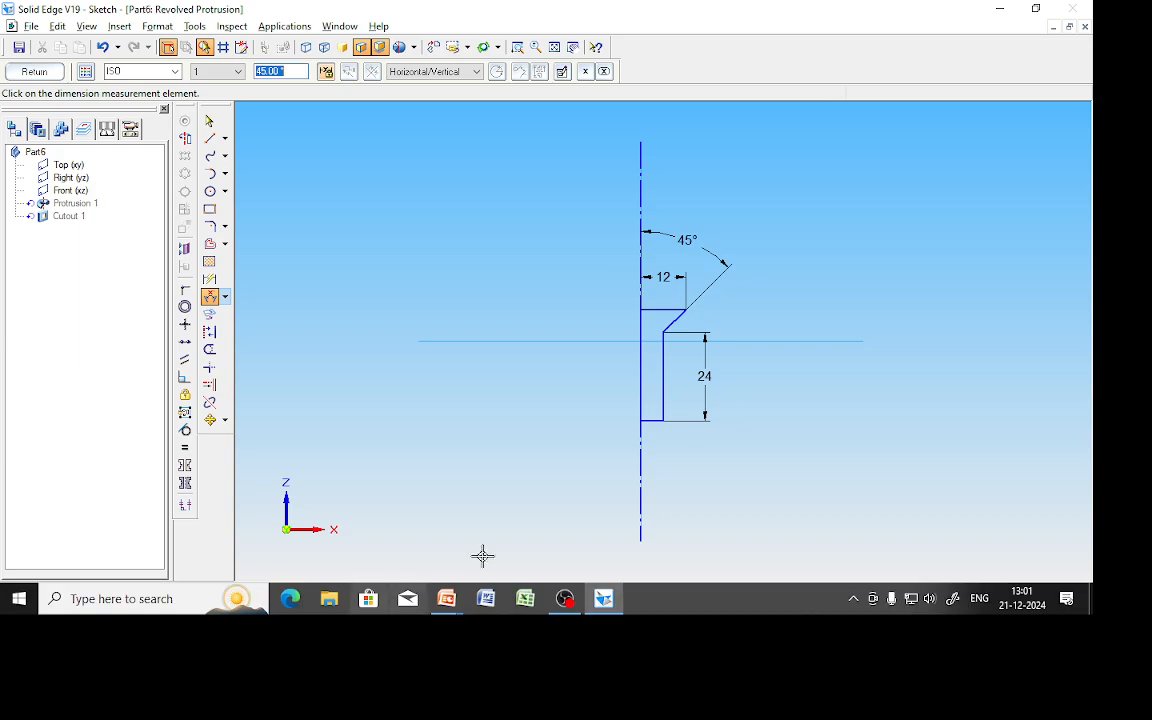
click(40, 73)
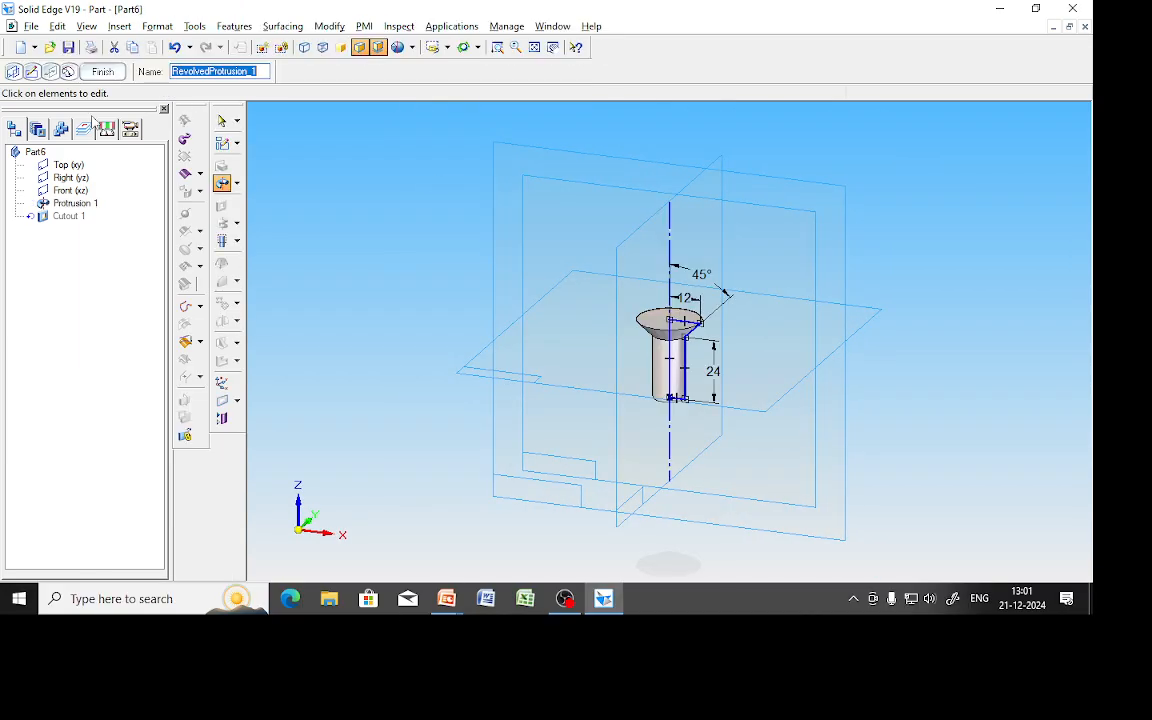
Save the screw part under the file name CSK_Screw.
click(330, 225)
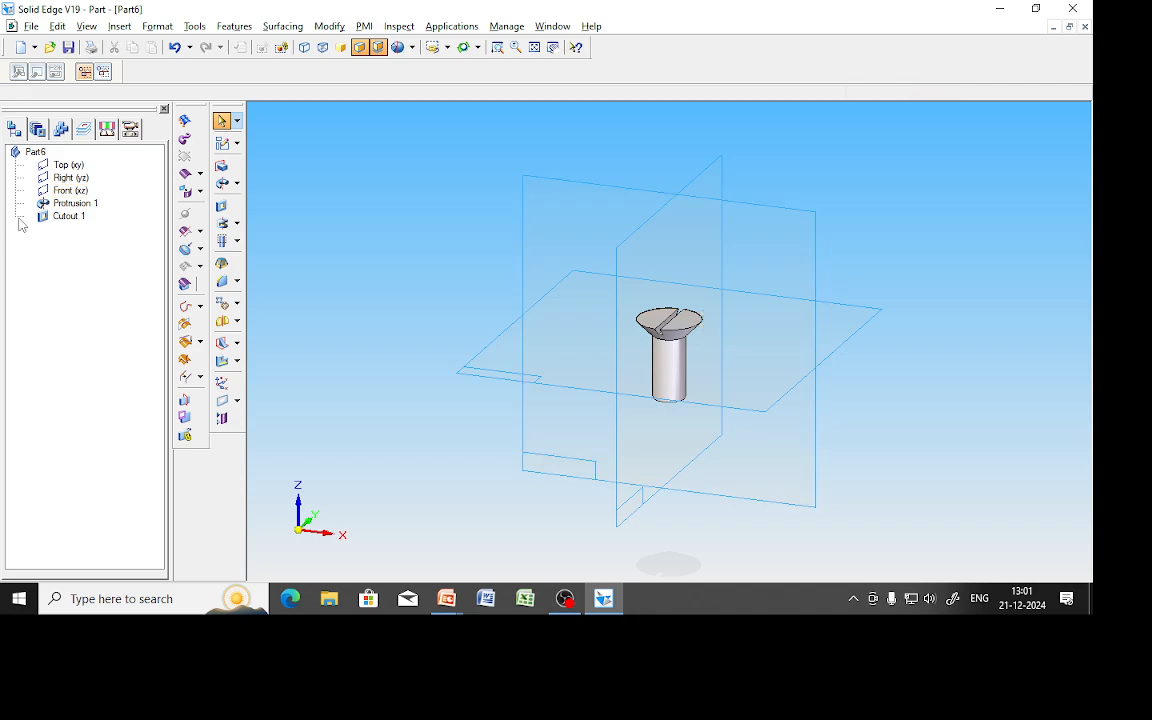
key(alt+f)
key(c)
key(Return)
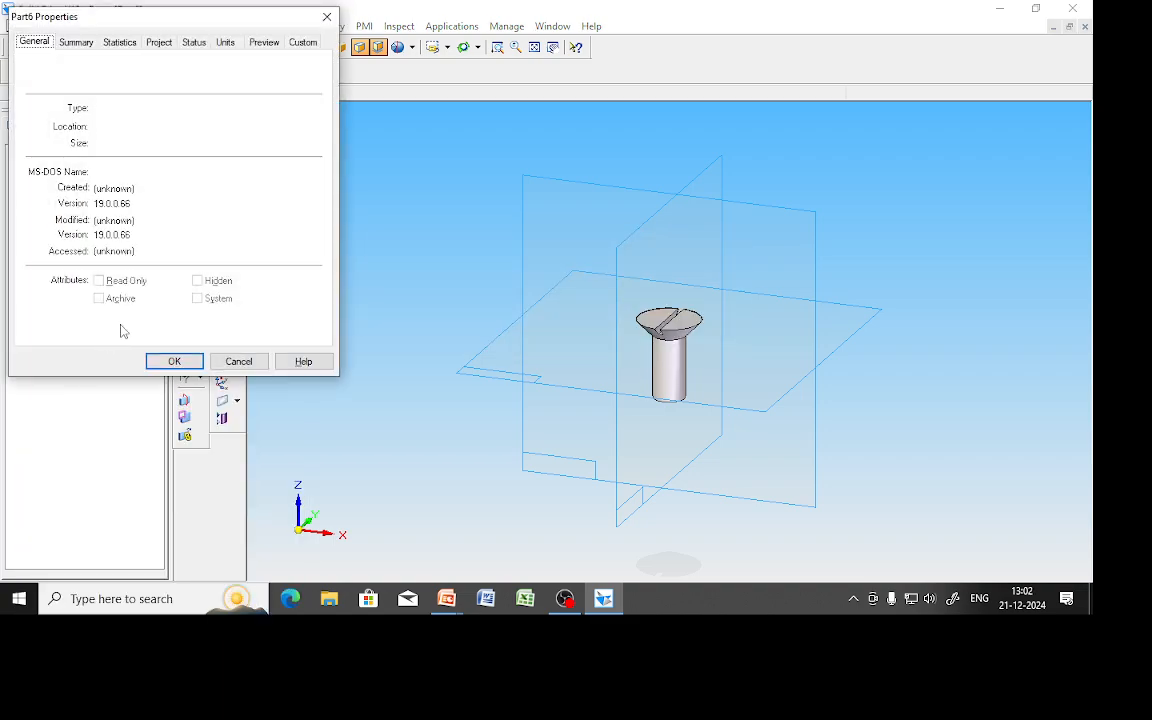
click(174, 361)
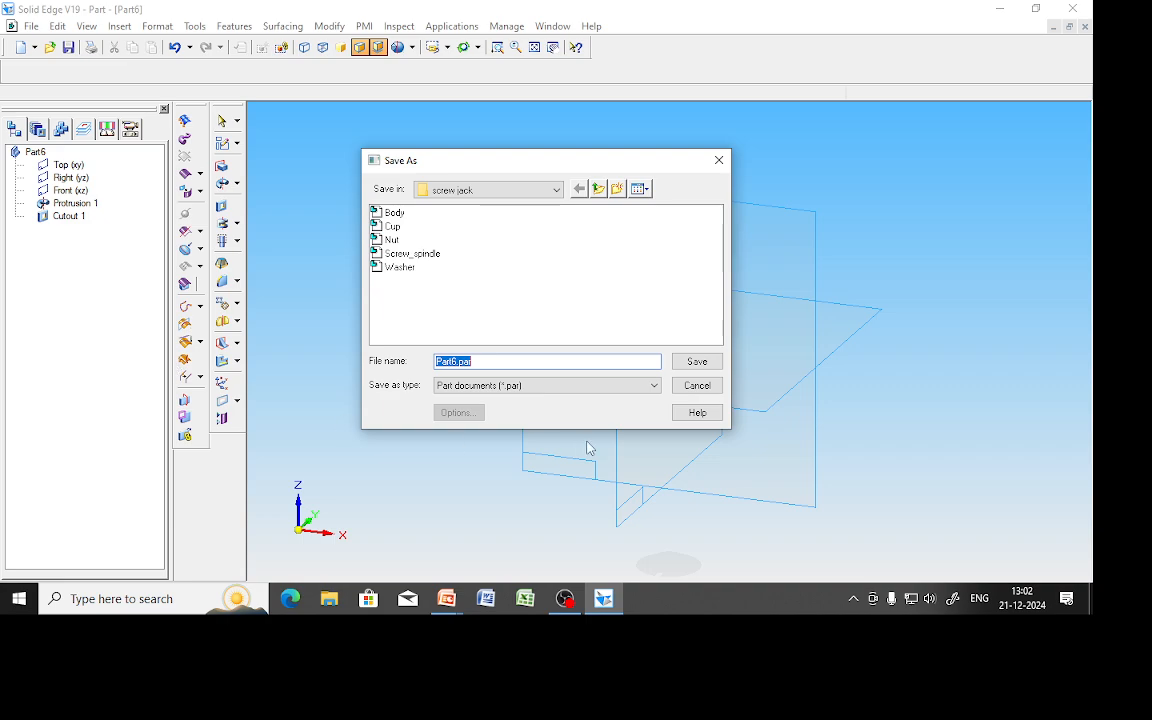
text(CSK_Screw)
key(Return)
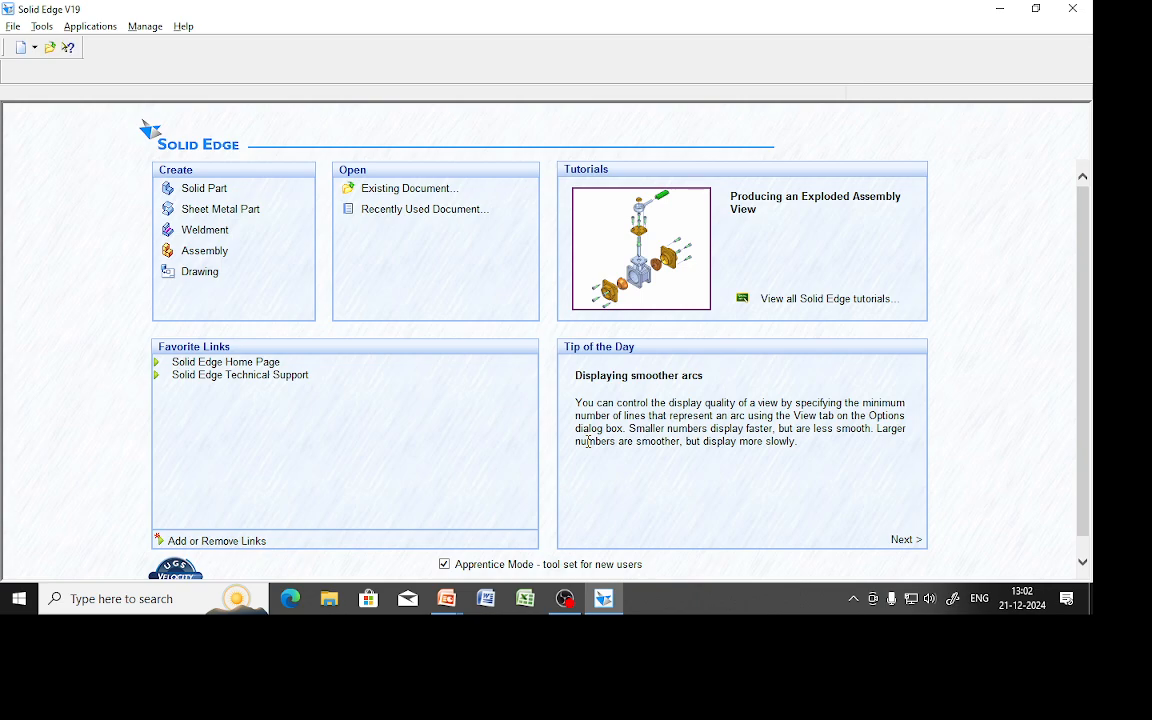
Advance to the knurled rod slide and circle Ø12, the end diameter, 275 and 62.
key(alt+Tab)
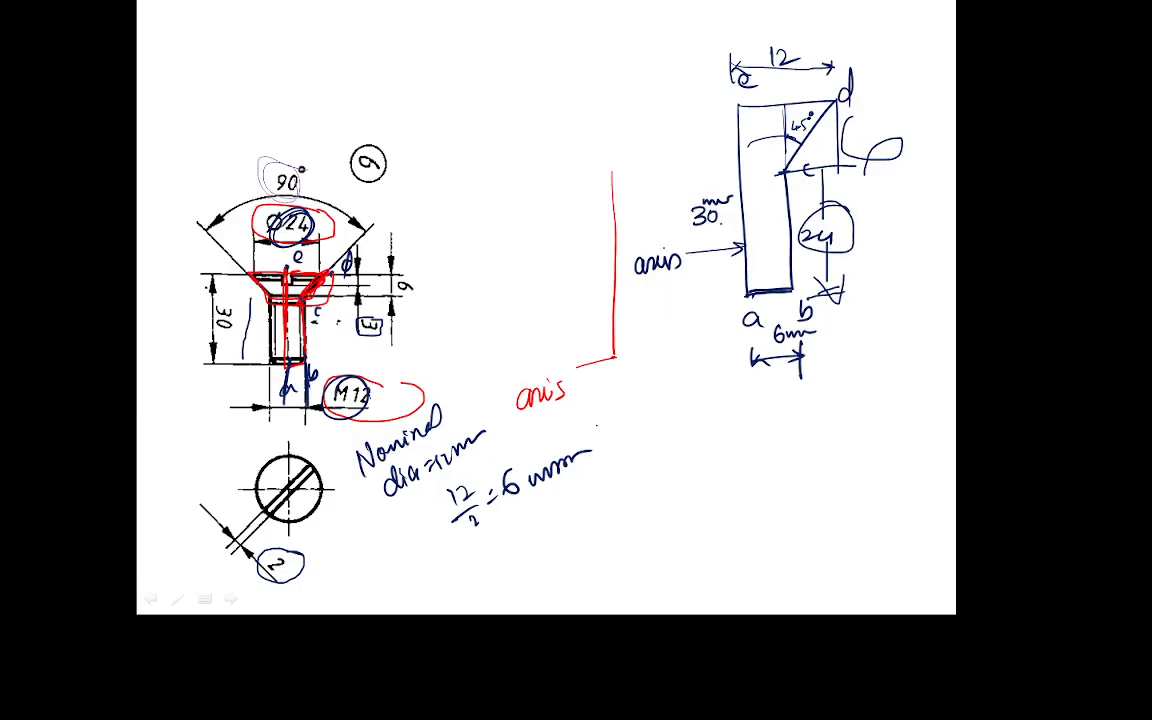
key(Right)
mouse_move(232, 252)
mouse_down()
mouse_move(262, 246)
mouse_move(252, 303)
mouse_move(226, 258)
mouse_up()
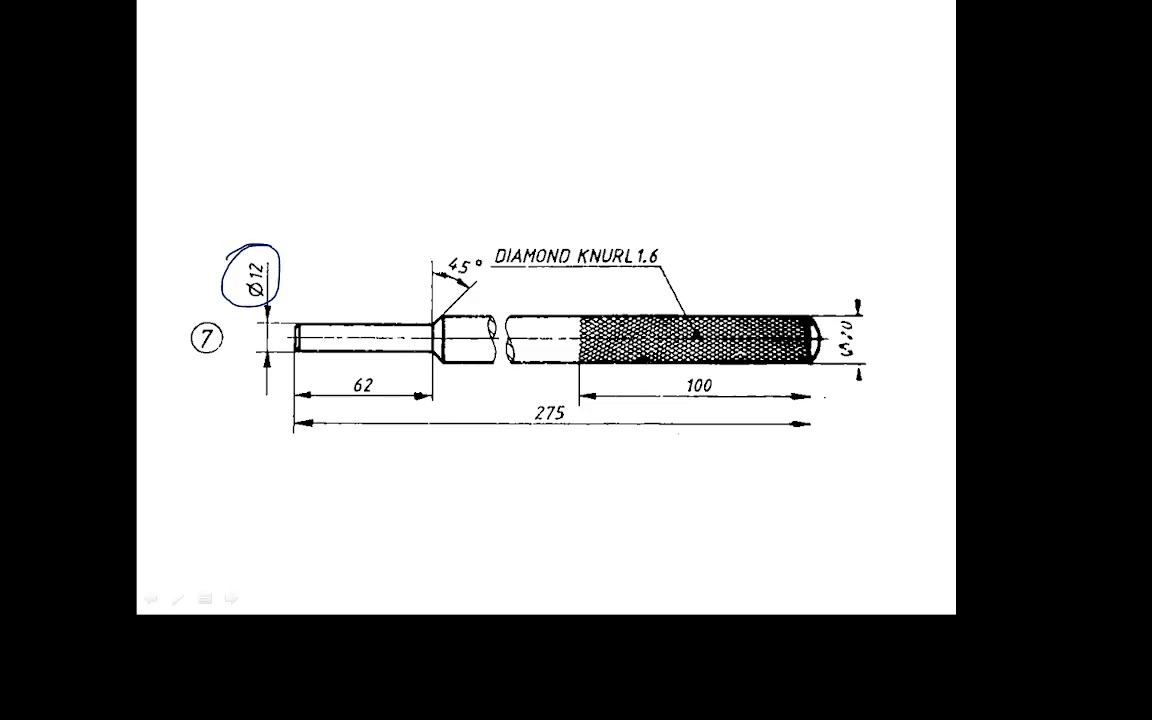
mouse_move(836, 292)
mouse_down()
mouse_move(814, 332)
mouse_move(872, 390)
mouse_move(850, 281)
mouse_up()
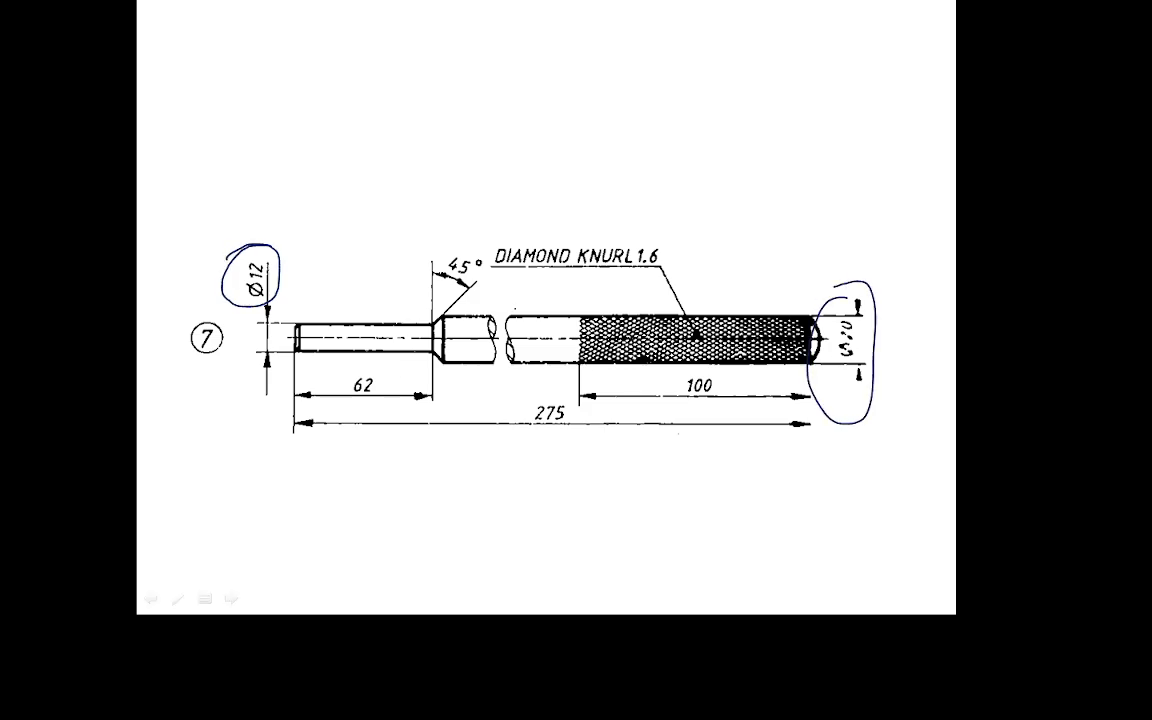
mouse_move(565, 399)
mouse_down()
mouse_move(545, 437)
mouse_move(580, 399)
mouse_up()
mouse_move(385, 372)
mouse_down()
mouse_move(345, 402)
mouse_move(398, 377)
mouse_up()
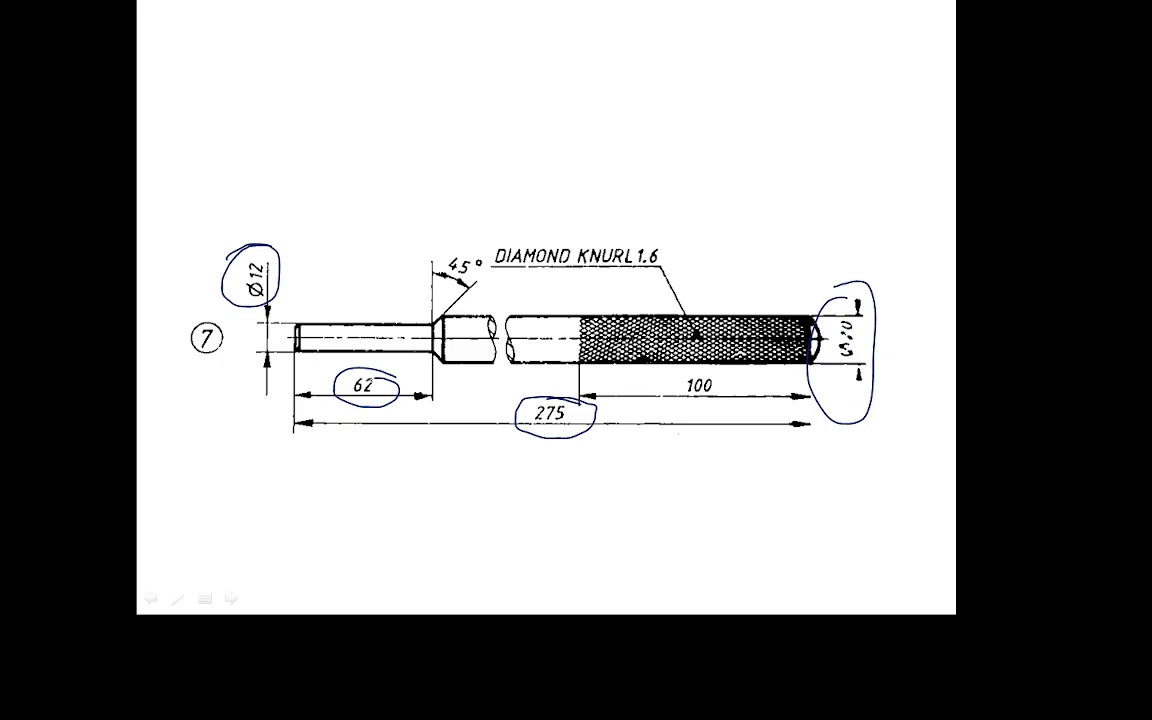